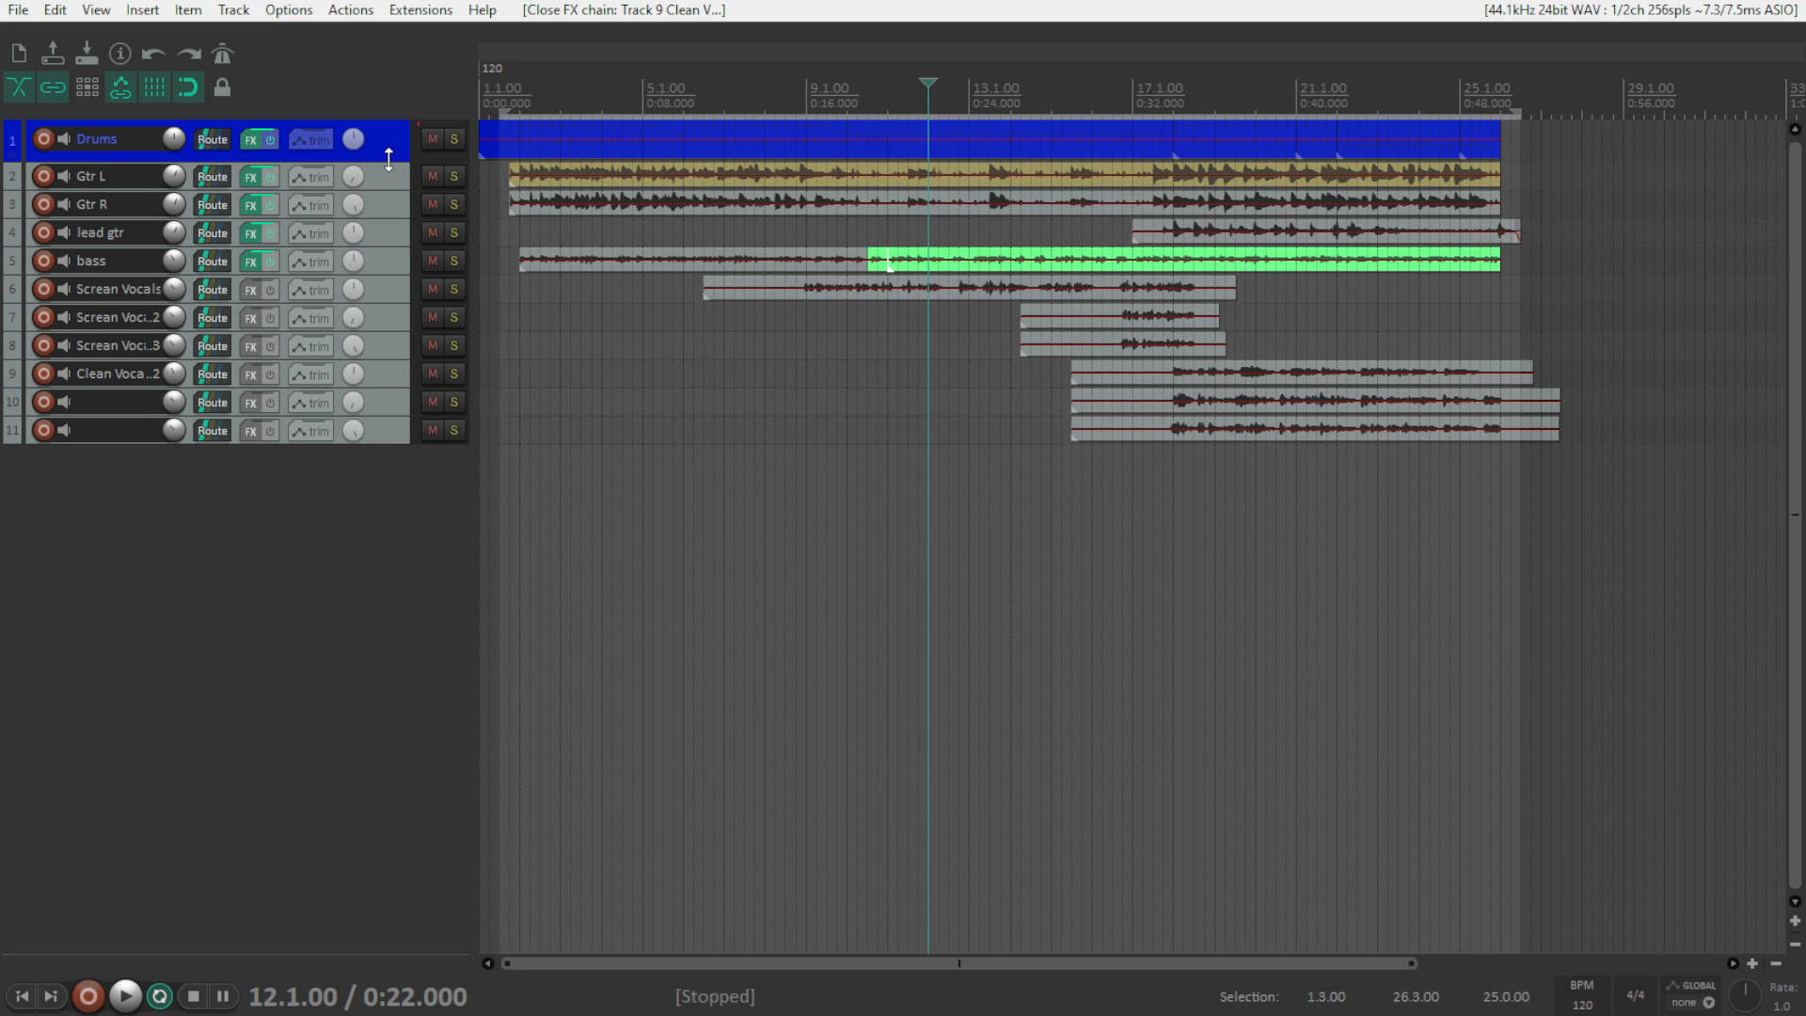
# - Toggle the Drums track's solo on and off, and add the VST3i SSDSampler5 plug-in to its FX chain, filtering for ssd
pyautogui.click(453, 139)
pyautogui.click(453, 139)
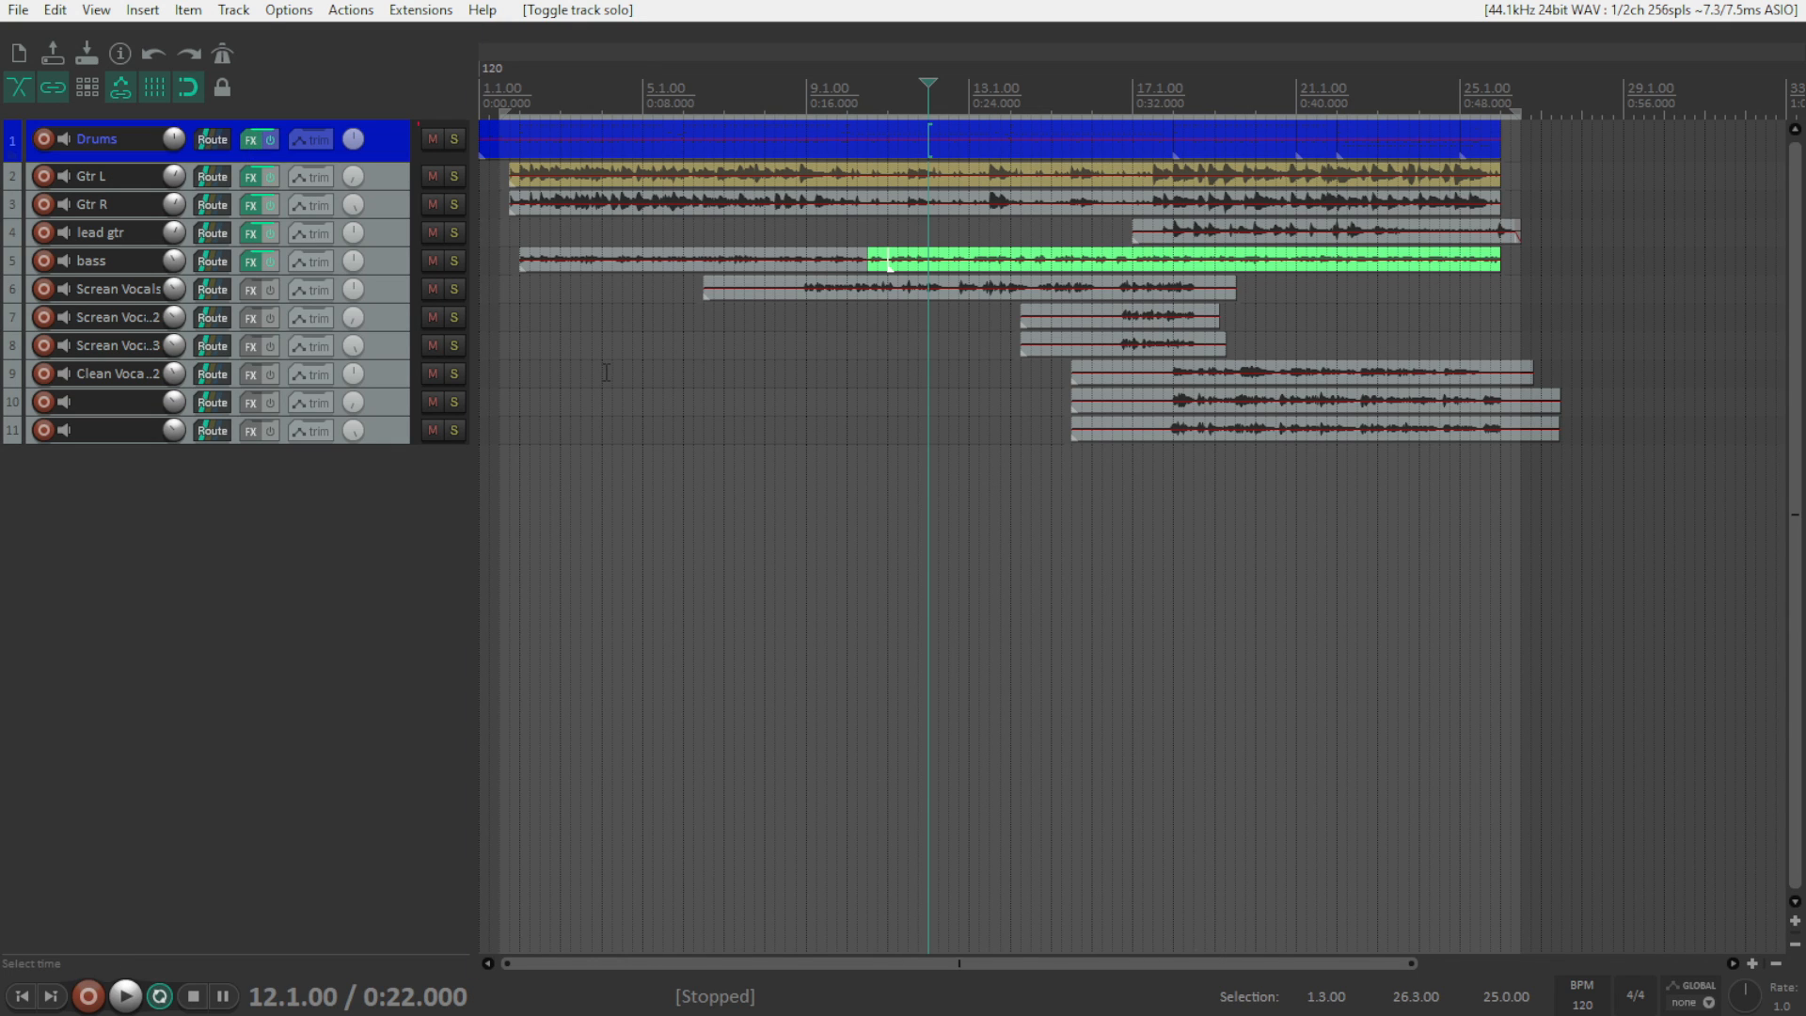
pyautogui.click(251, 141)
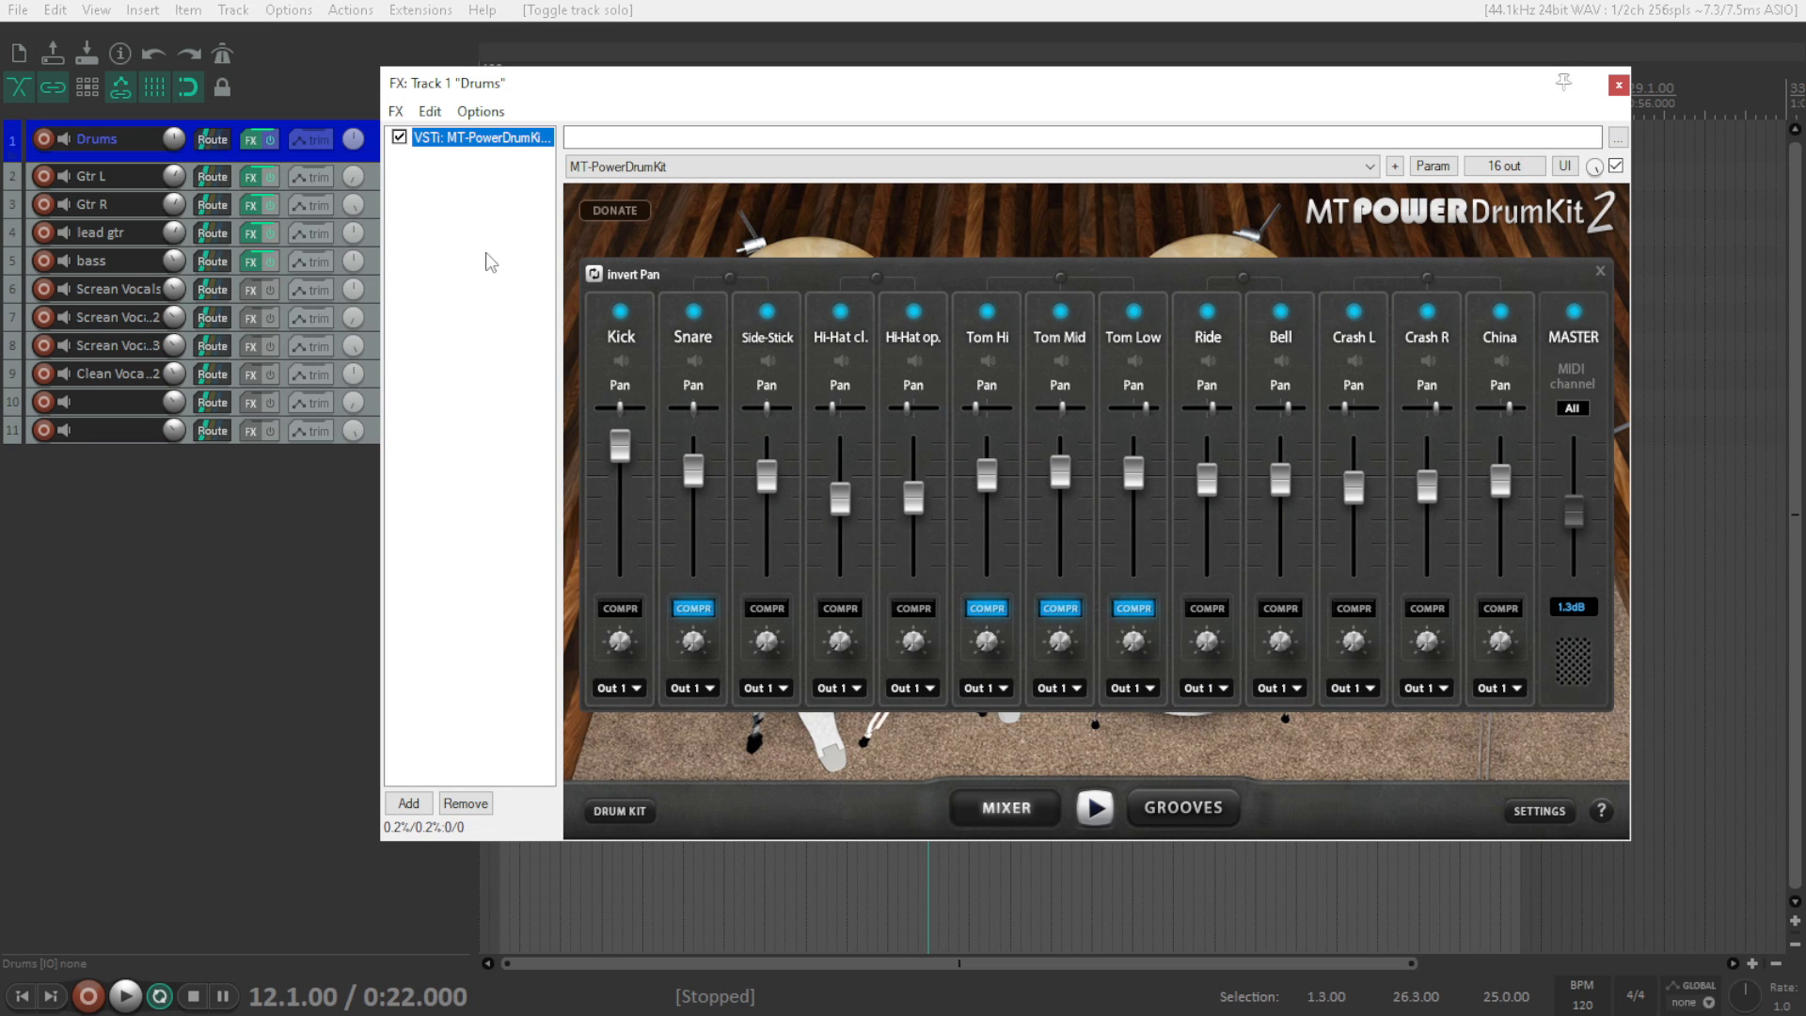
pyautogui.doubleClick(486, 256)
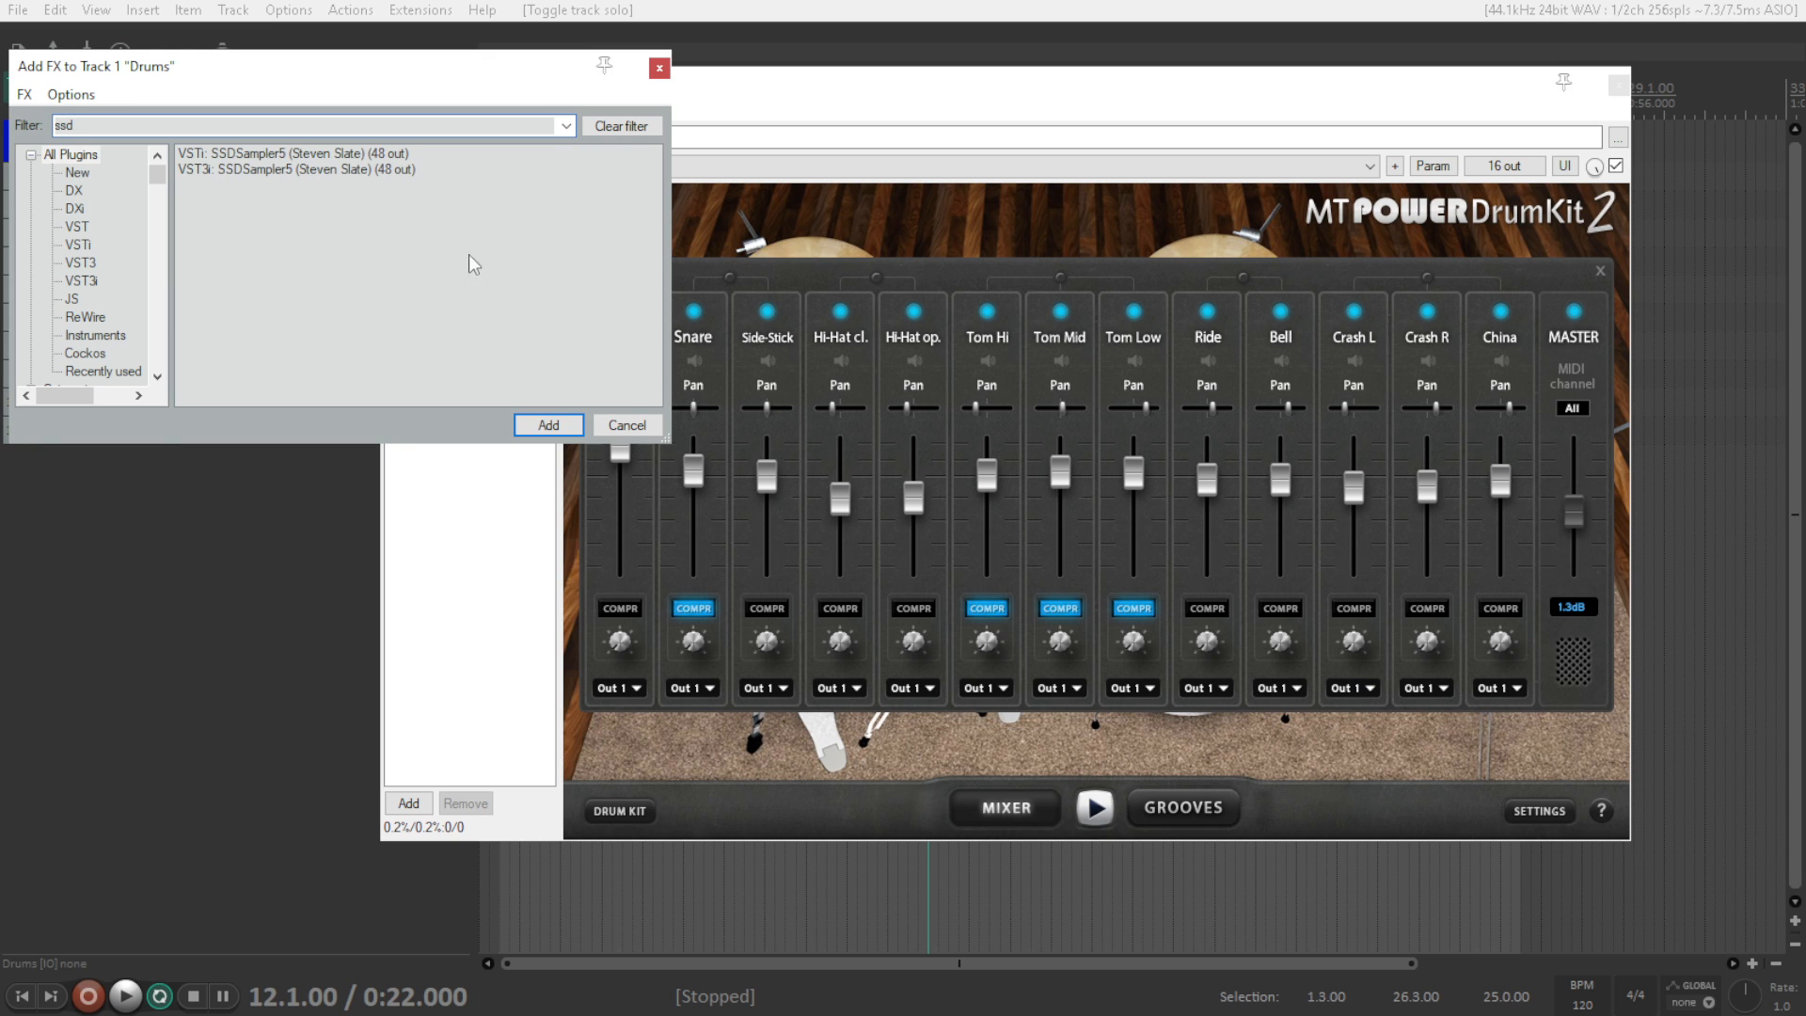
pyautogui.doubleClick(259, 171)
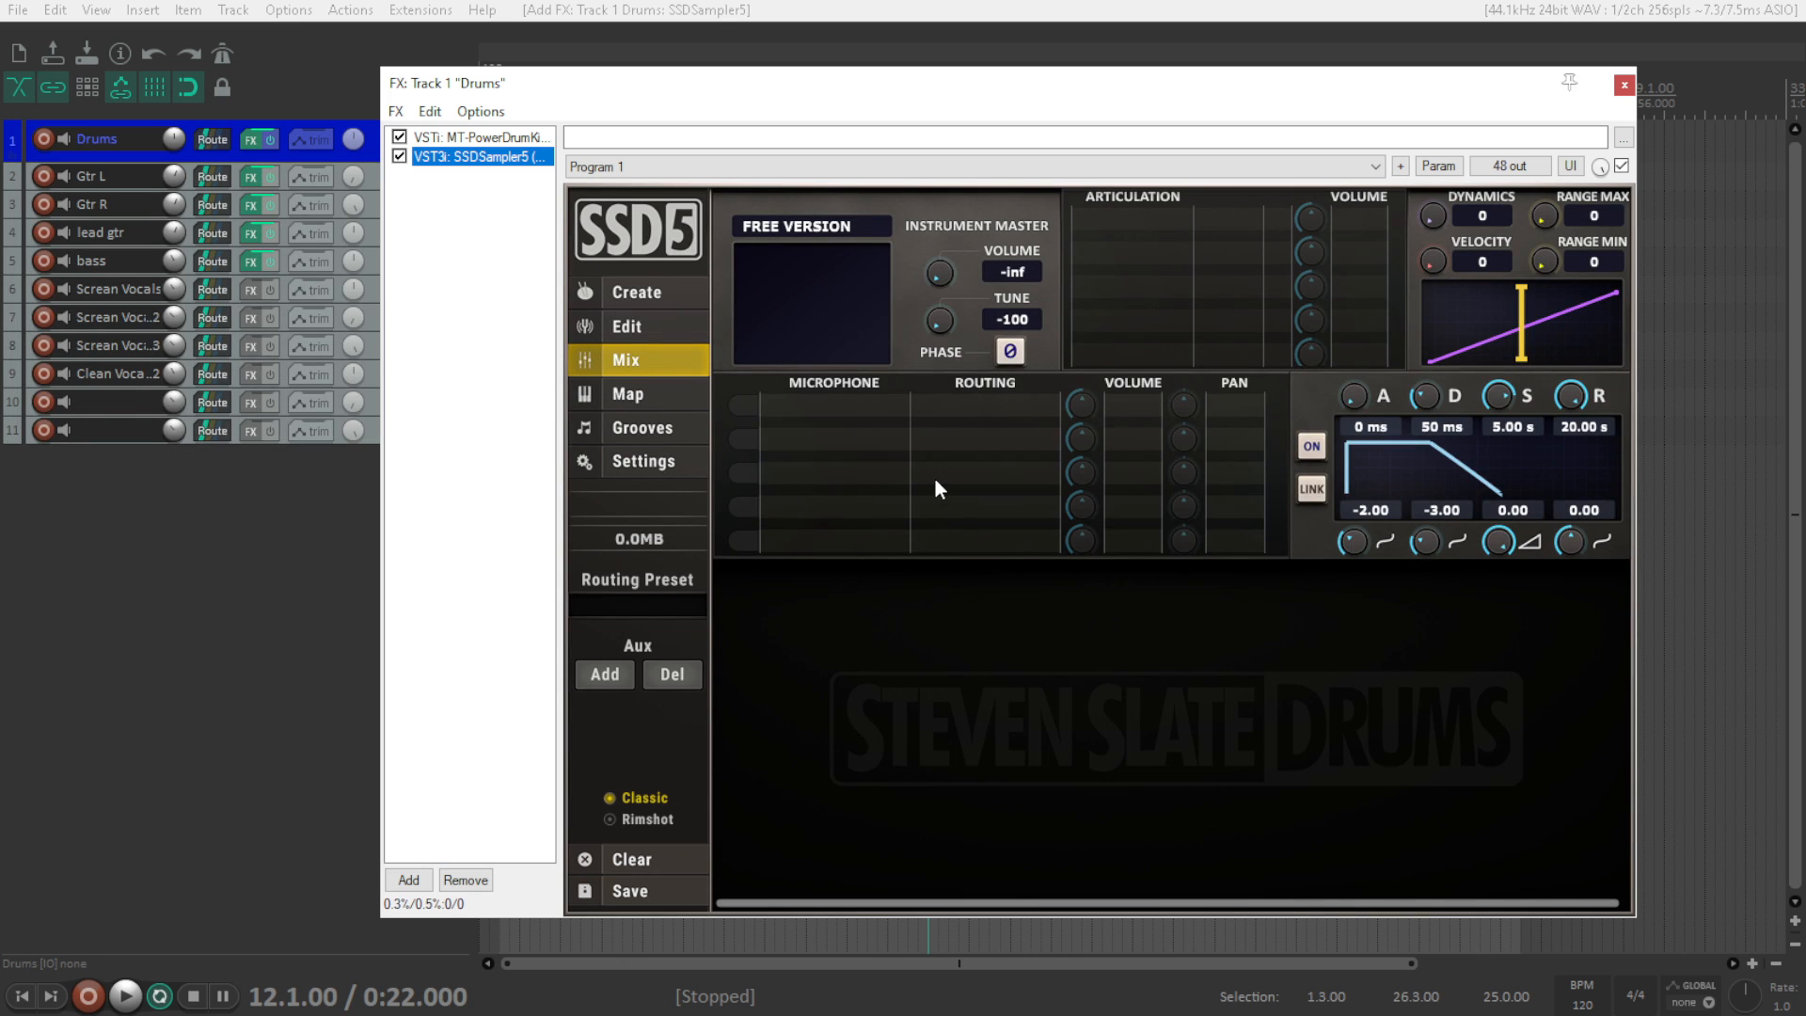
# - Move the FX window aside and temporarily enlarge the Drums track to examine its MIDI items
pyautogui.moveTo(609, 88); pyautogui.dragTo(721, 308)
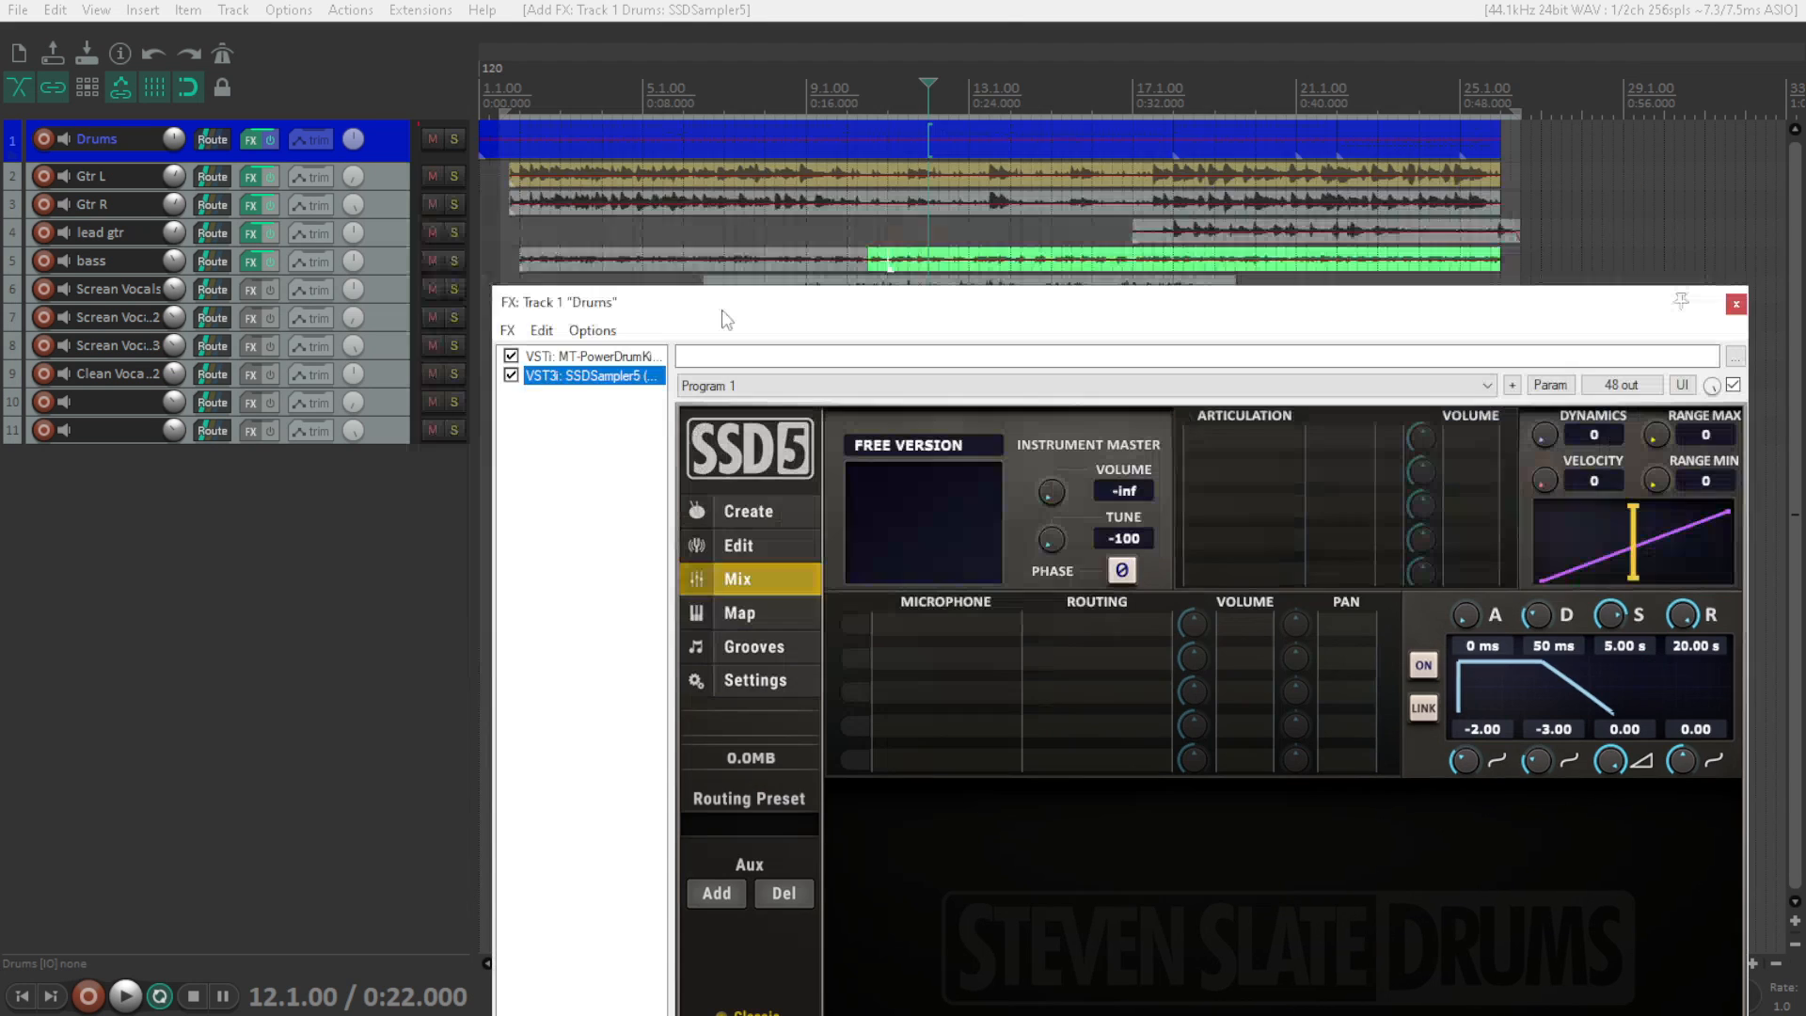
pyautogui.moveTo(537, 161); pyautogui.dragTo(564, 266)
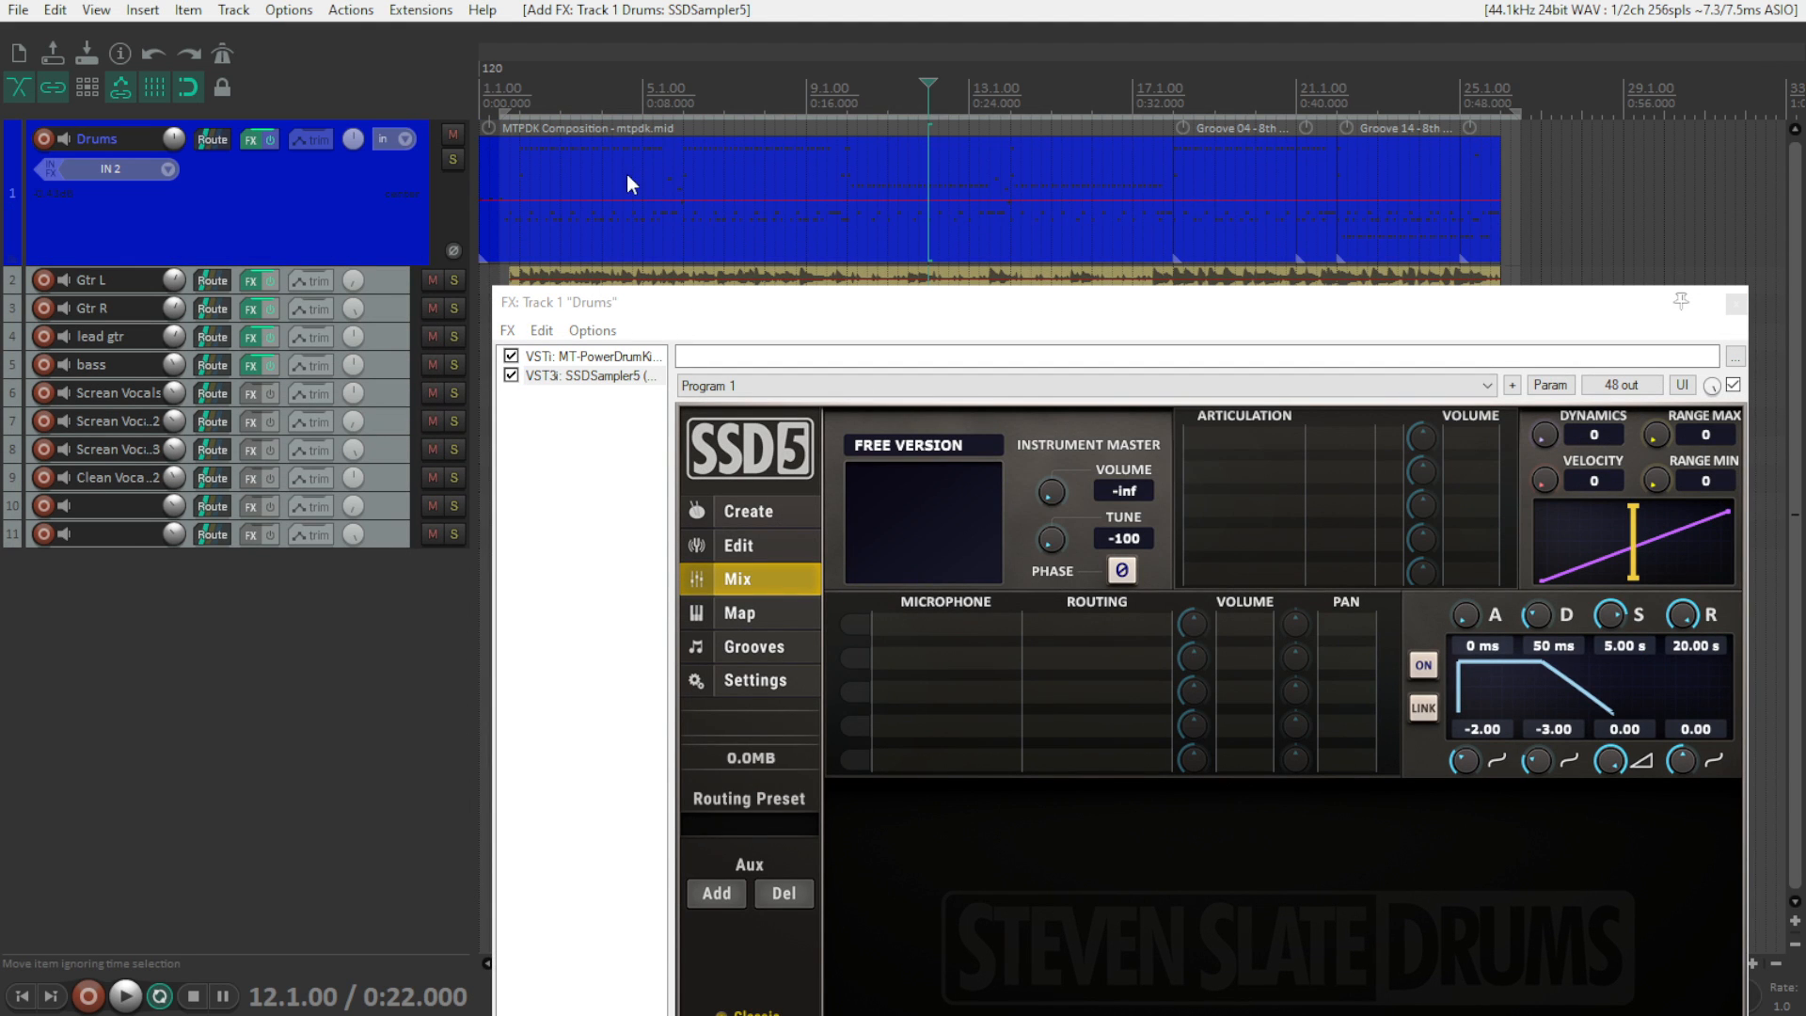
pyautogui.moveTo(356, 264); pyautogui.dragTo(356, 163)
pyautogui.moveTo(945, 312); pyautogui.dragTo(859, 129)
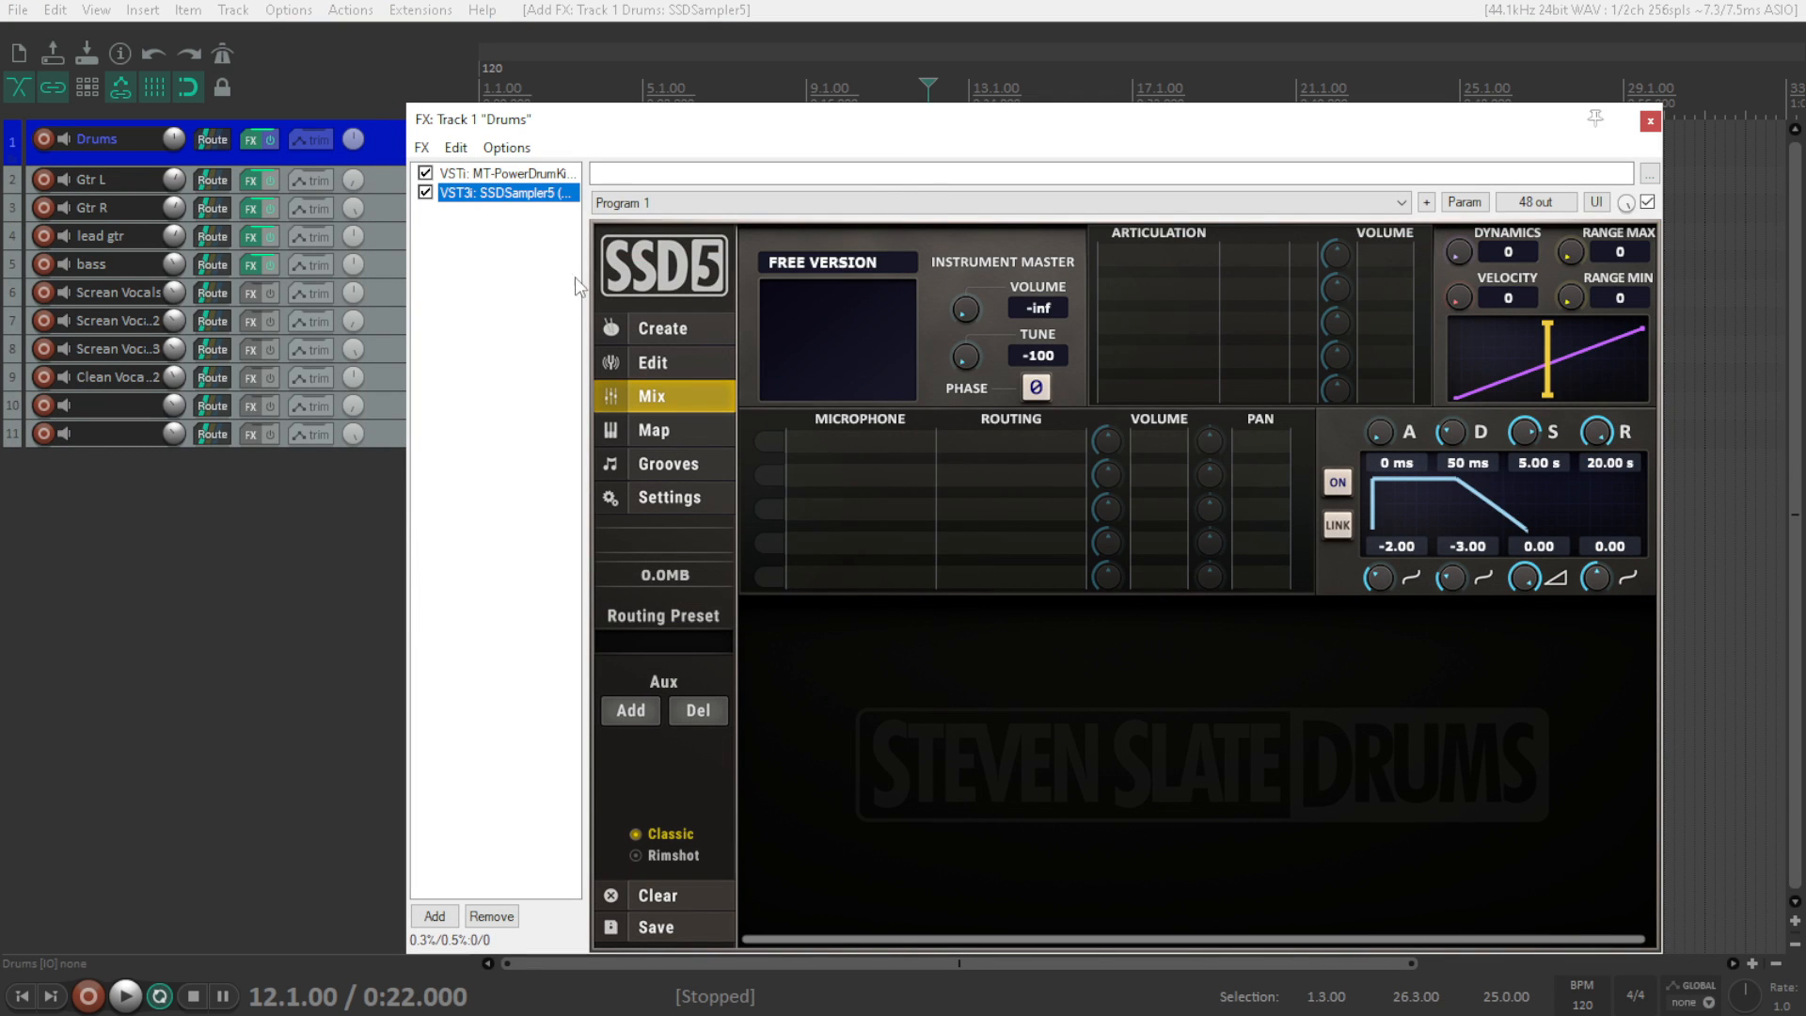
# - Load the Deluxe 2 Free Dry'n Tight kit preset from the 01 Rock Kits category in SSD5
pyautogui.moveTo(596, 121); pyautogui.dragTo(611, 128)
pyautogui.click(692, 340)
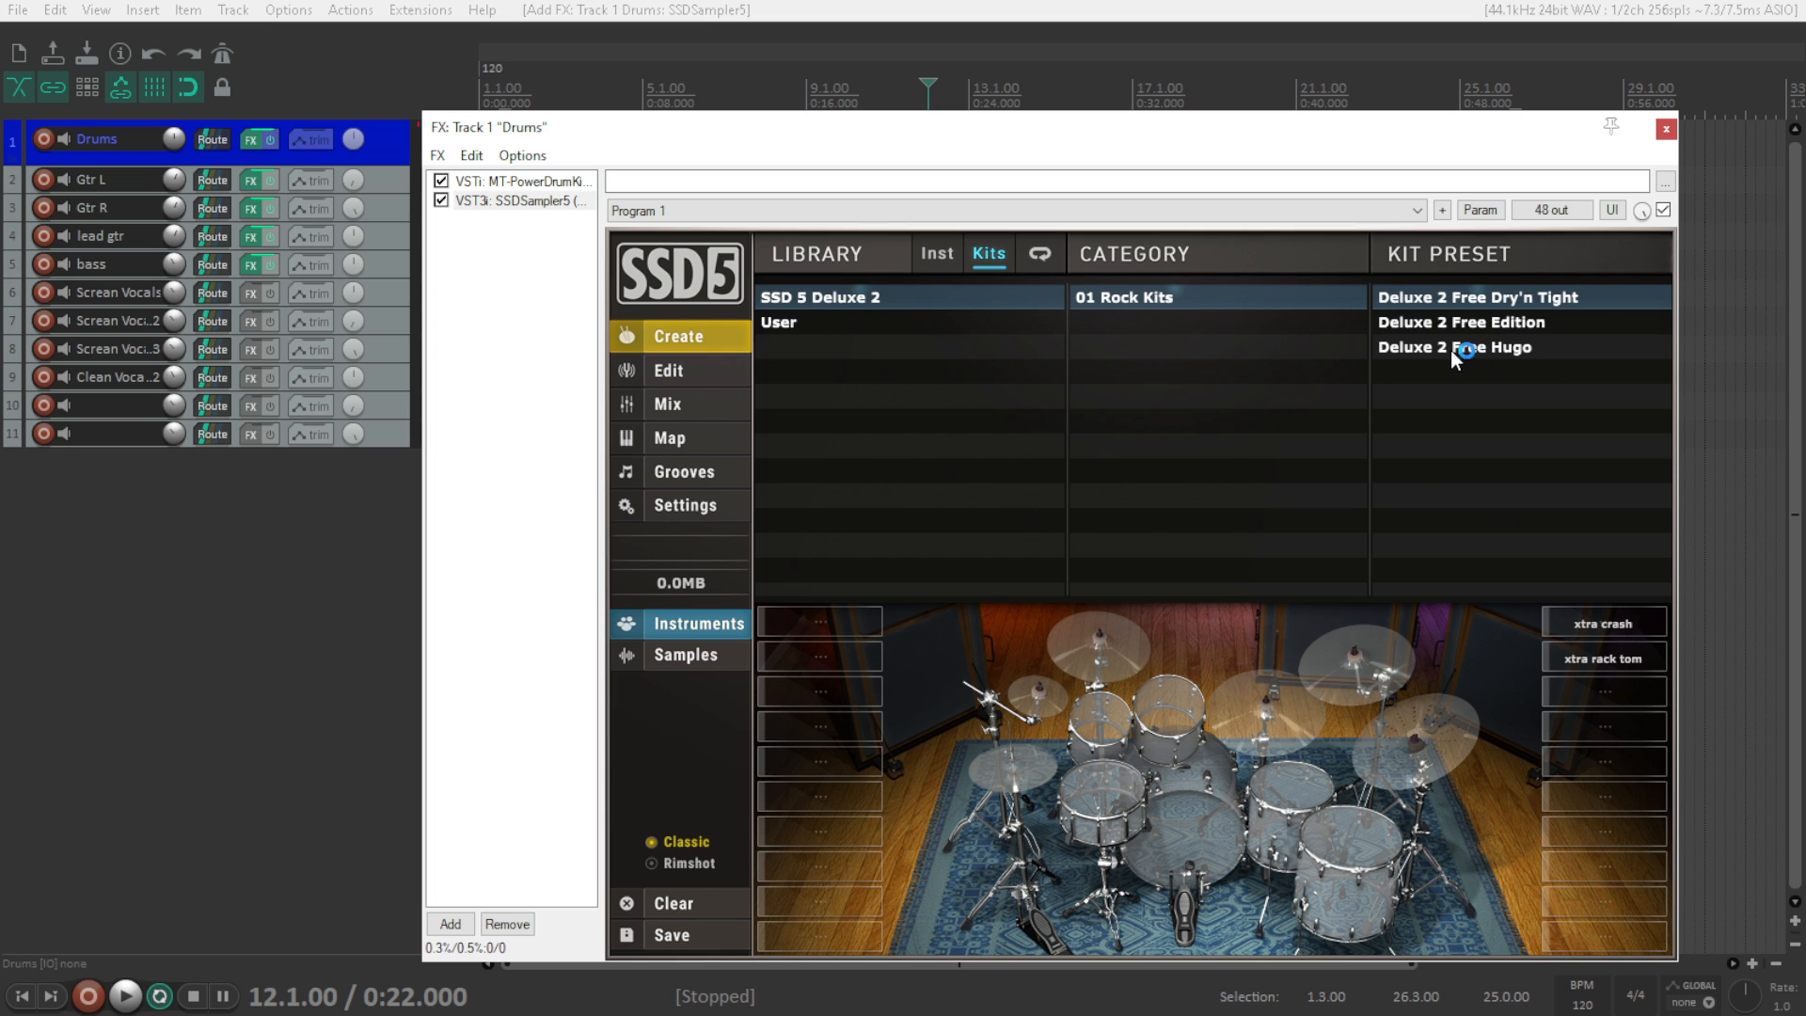
pyautogui.doubleClick(1478, 298)
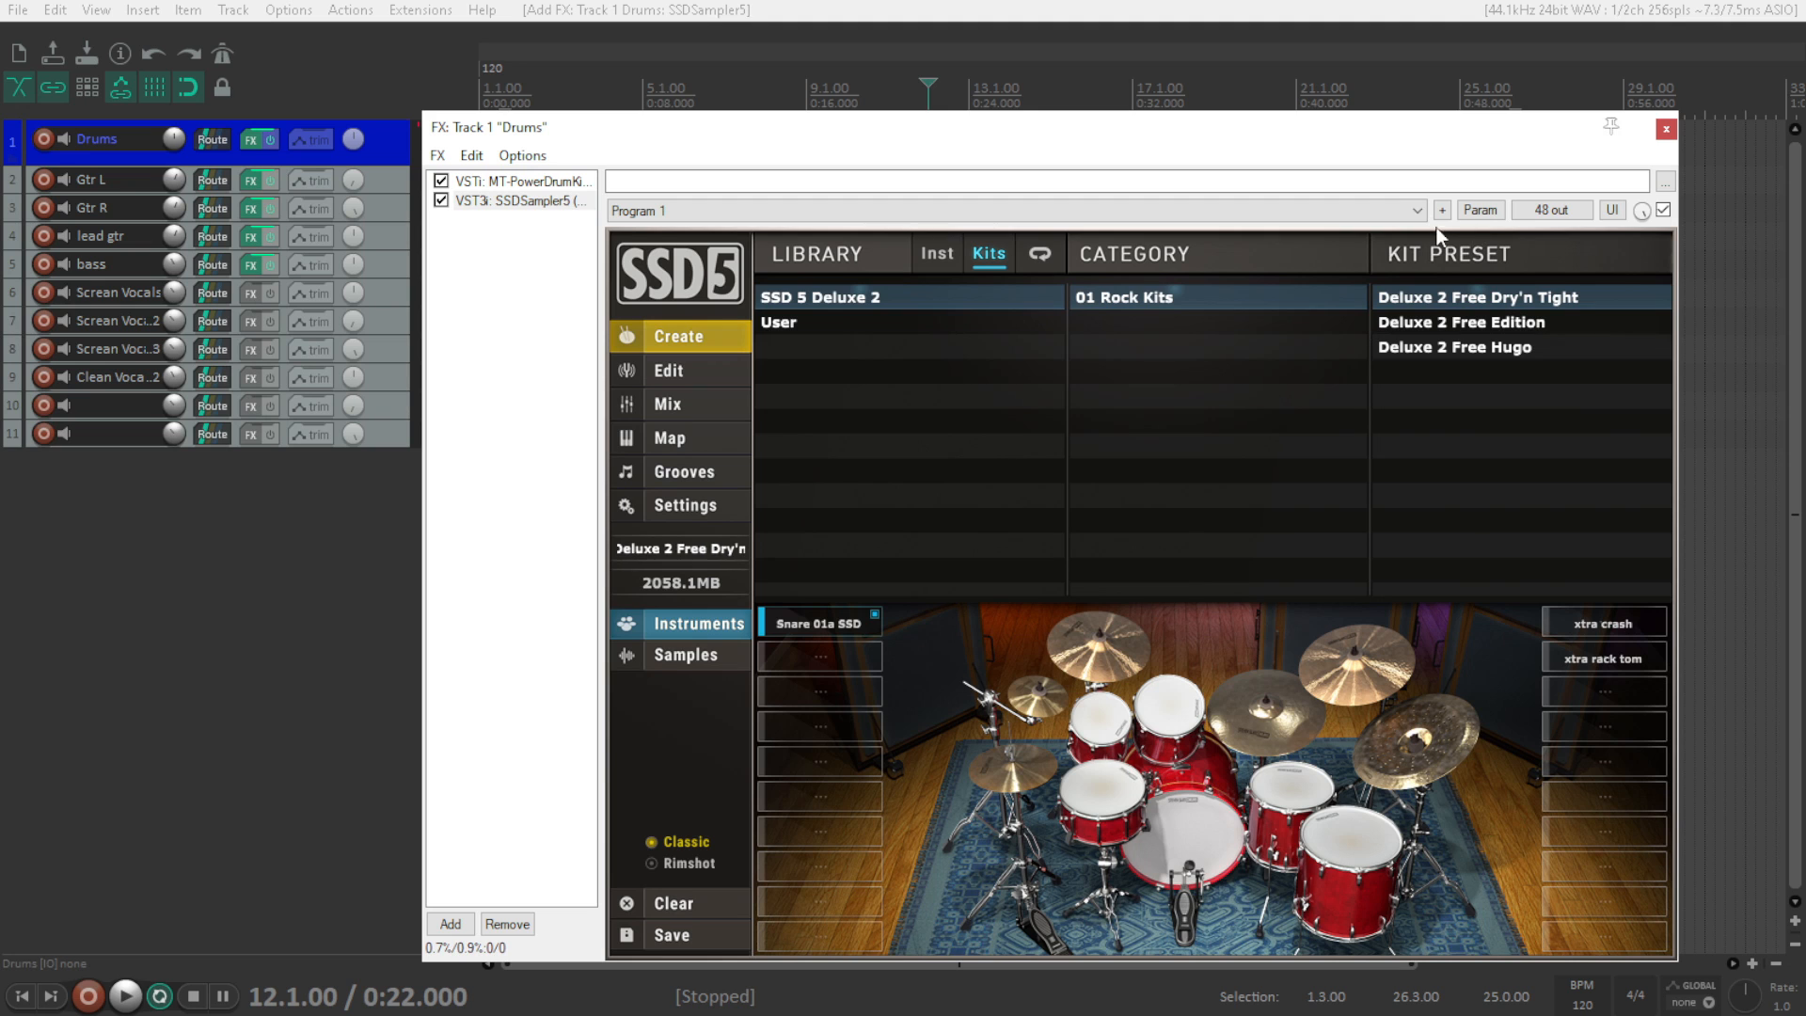
# - Compare the two drum plug-ins during playback by alternately bypassing SSDSampler5 and MT-PowerDrumKit, and stop playback
pyautogui.moveTo(613, 148); pyautogui.dragTo(806, 172)
pyautogui.click(560, 146)
pyautogui.click(635, 225)
pyautogui.press('space')
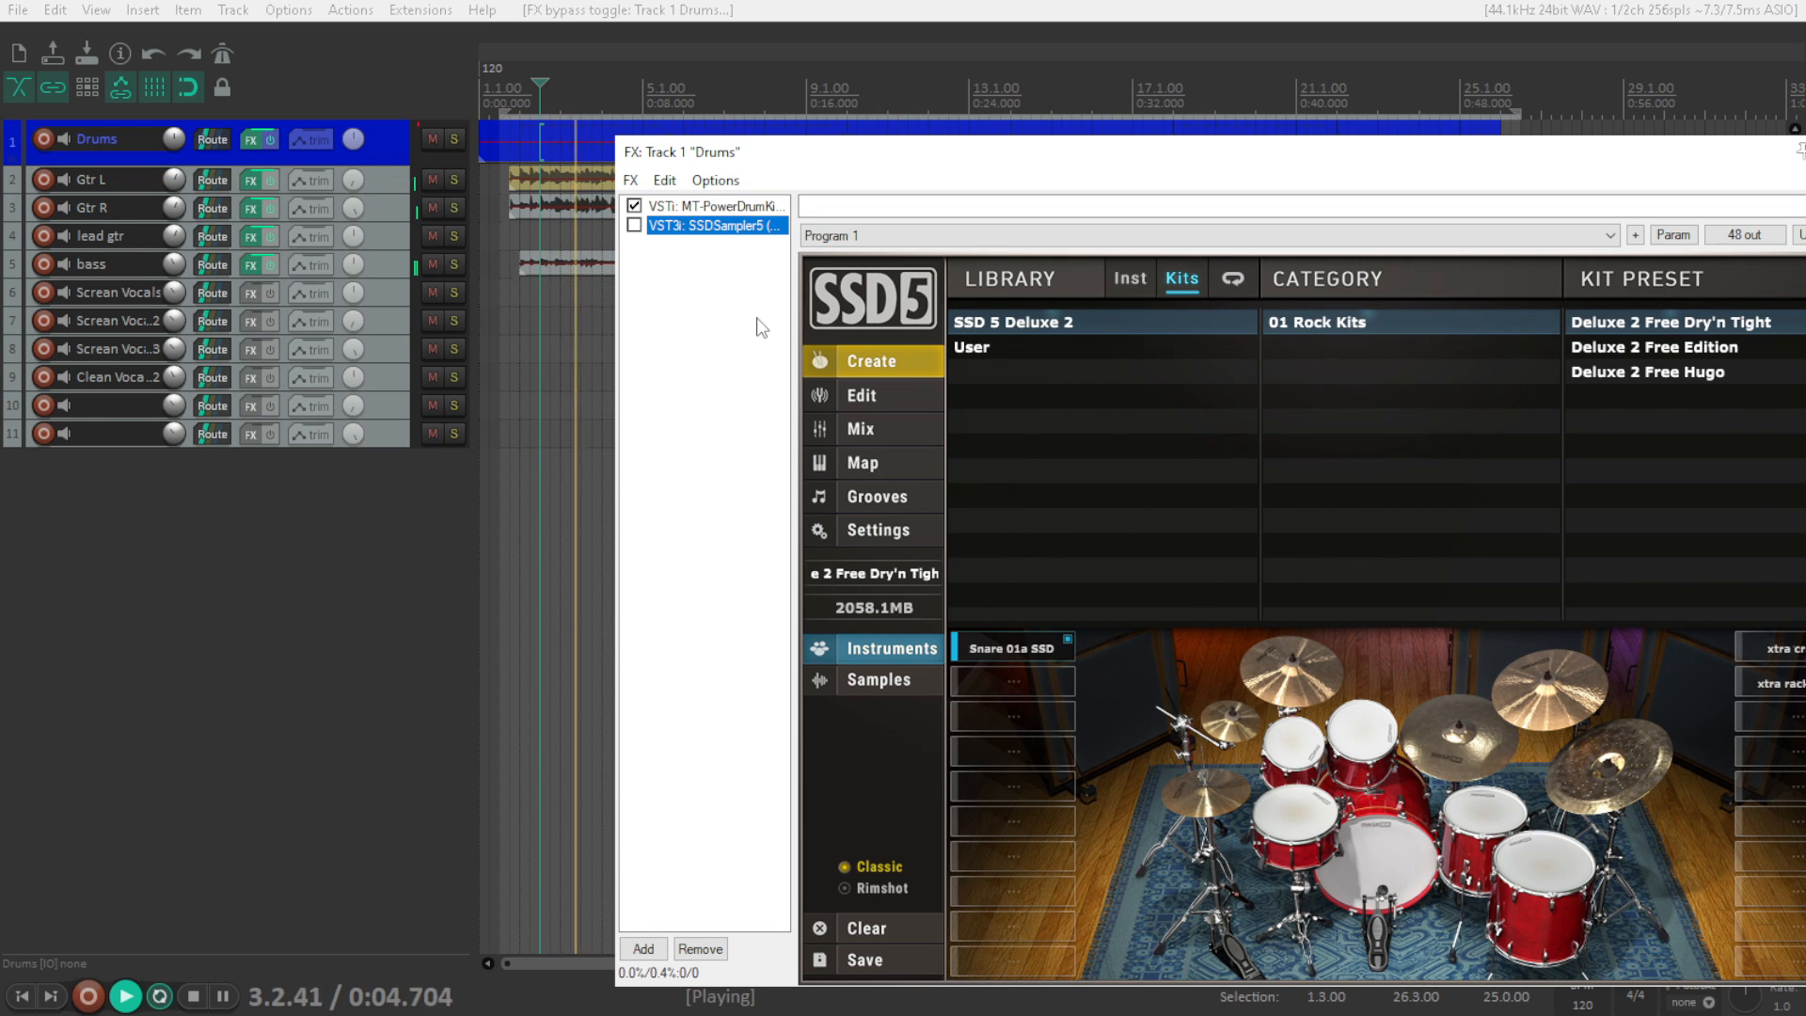
pyautogui.click(634, 206)
pyautogui.click(634, 225)
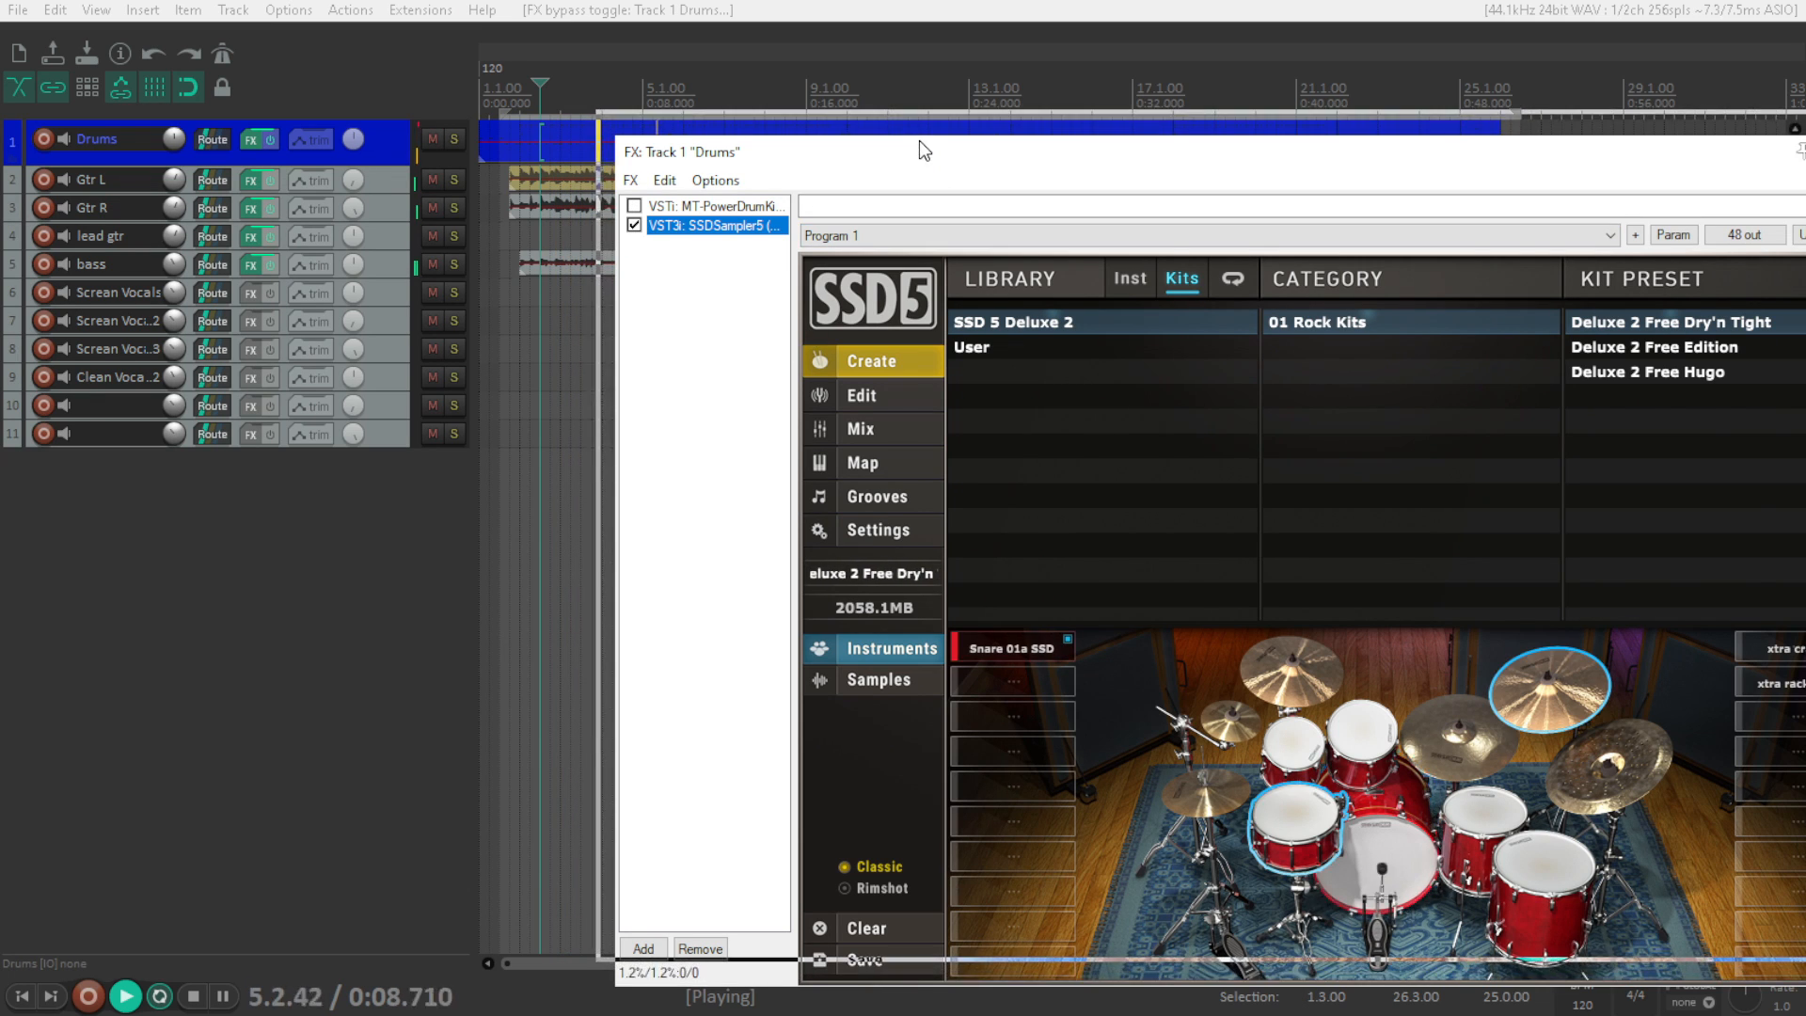
pyautogui.moveTo(918, 139); pyautogui.dragTo(898, 114)
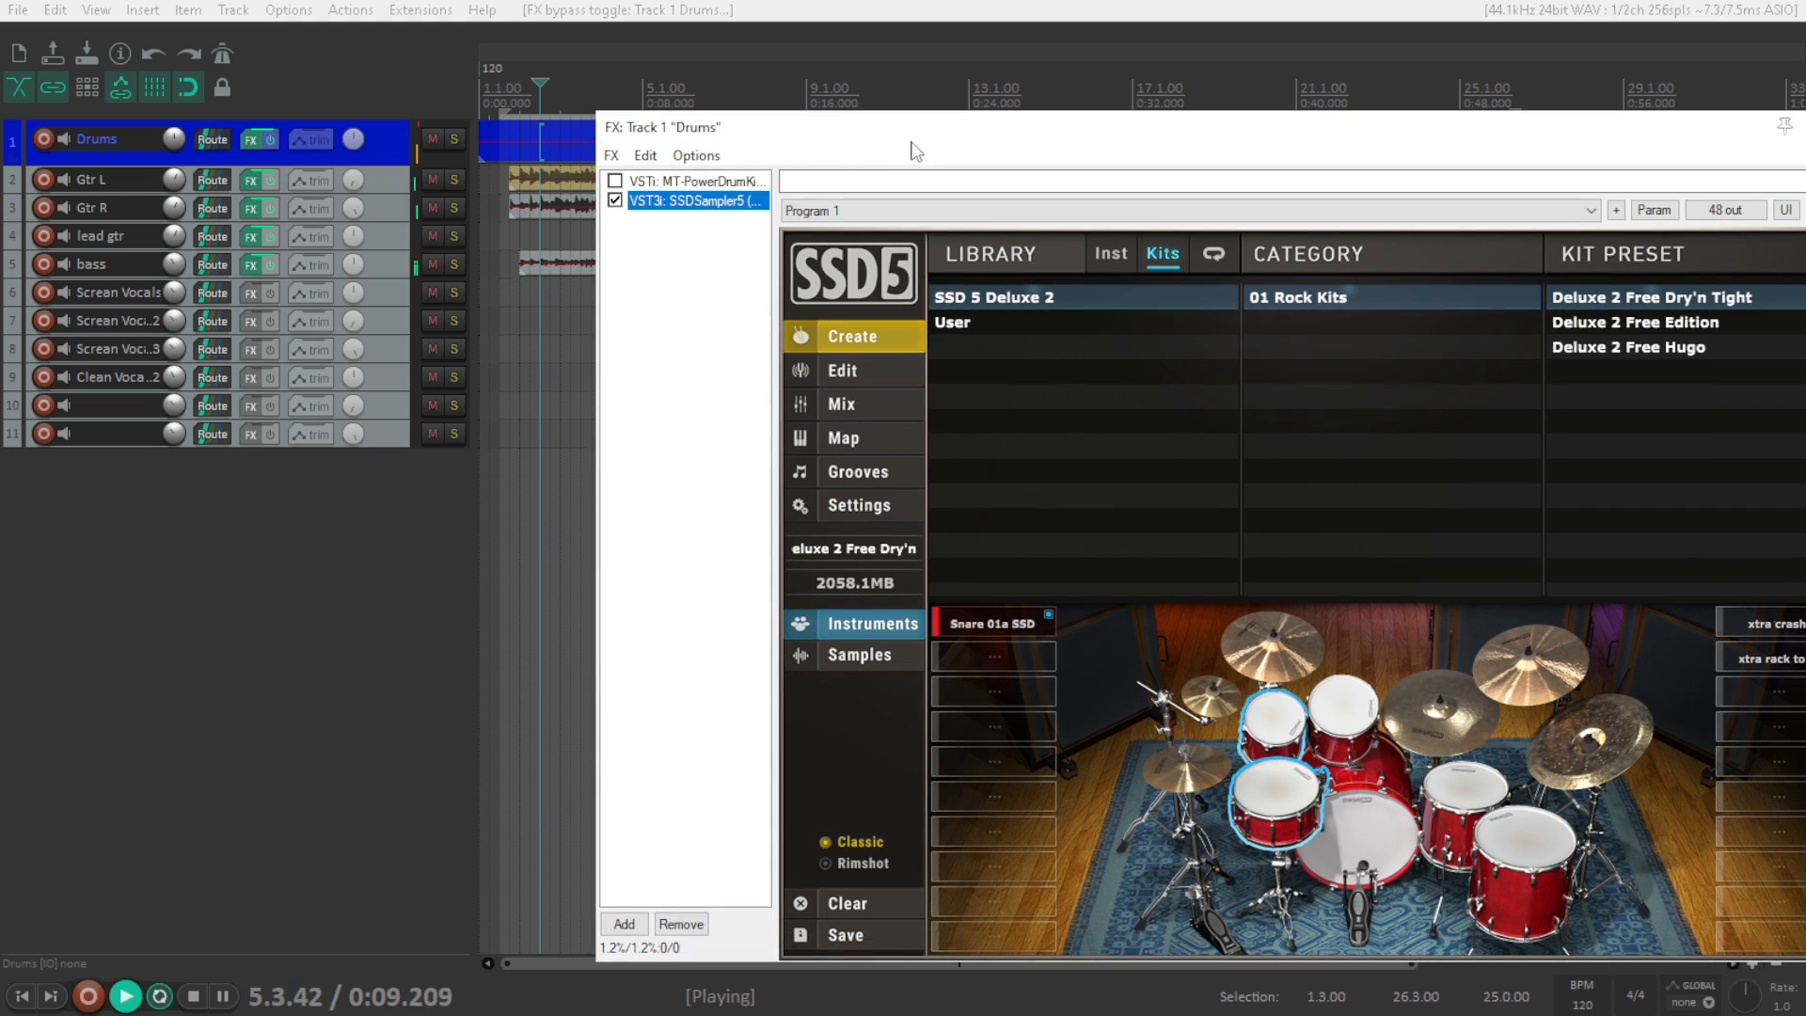
pyautogui.click(614, 200)
pyautogui.click(614, 180)
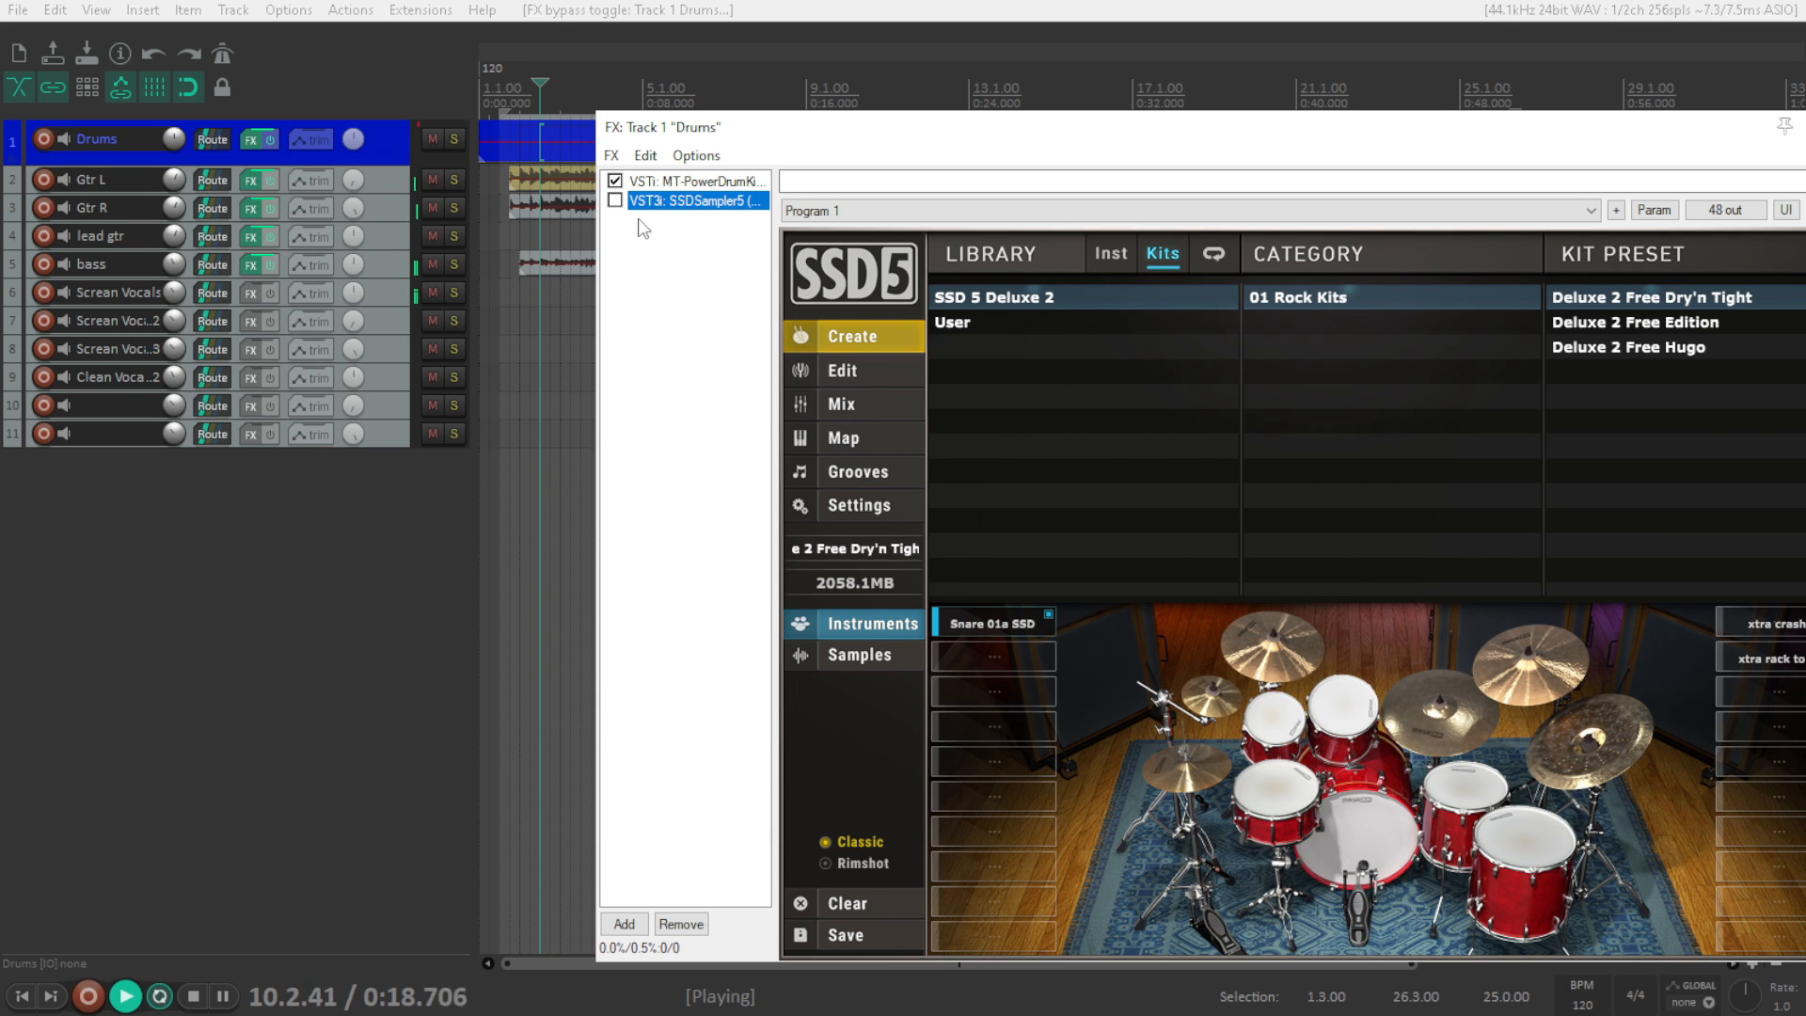
pyautogui.press('space')
# - Bypass MT-PowerDrumKit and enable SSDSampler5 on the Drums track
pyautogui.click(614, 180)
pyautogui.click(614, 201)
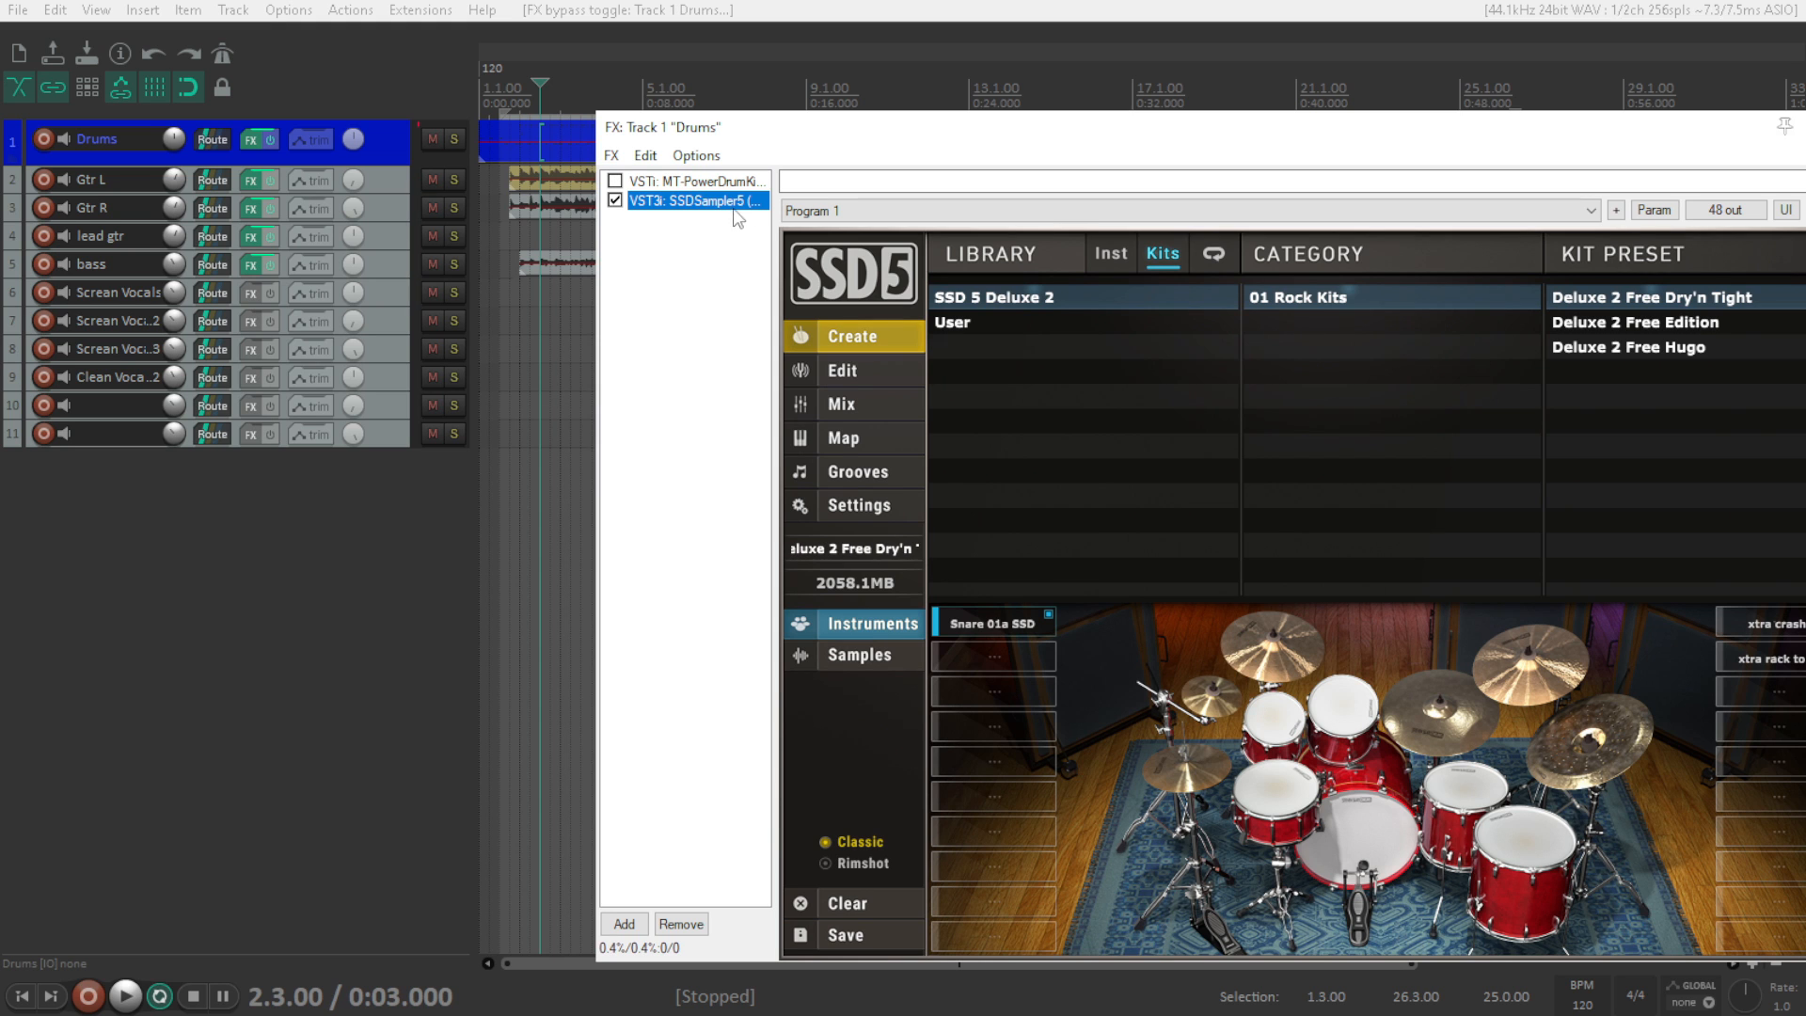
pyautogui.moveTo(856, 136); pyautogui.dragTo(634, 116)
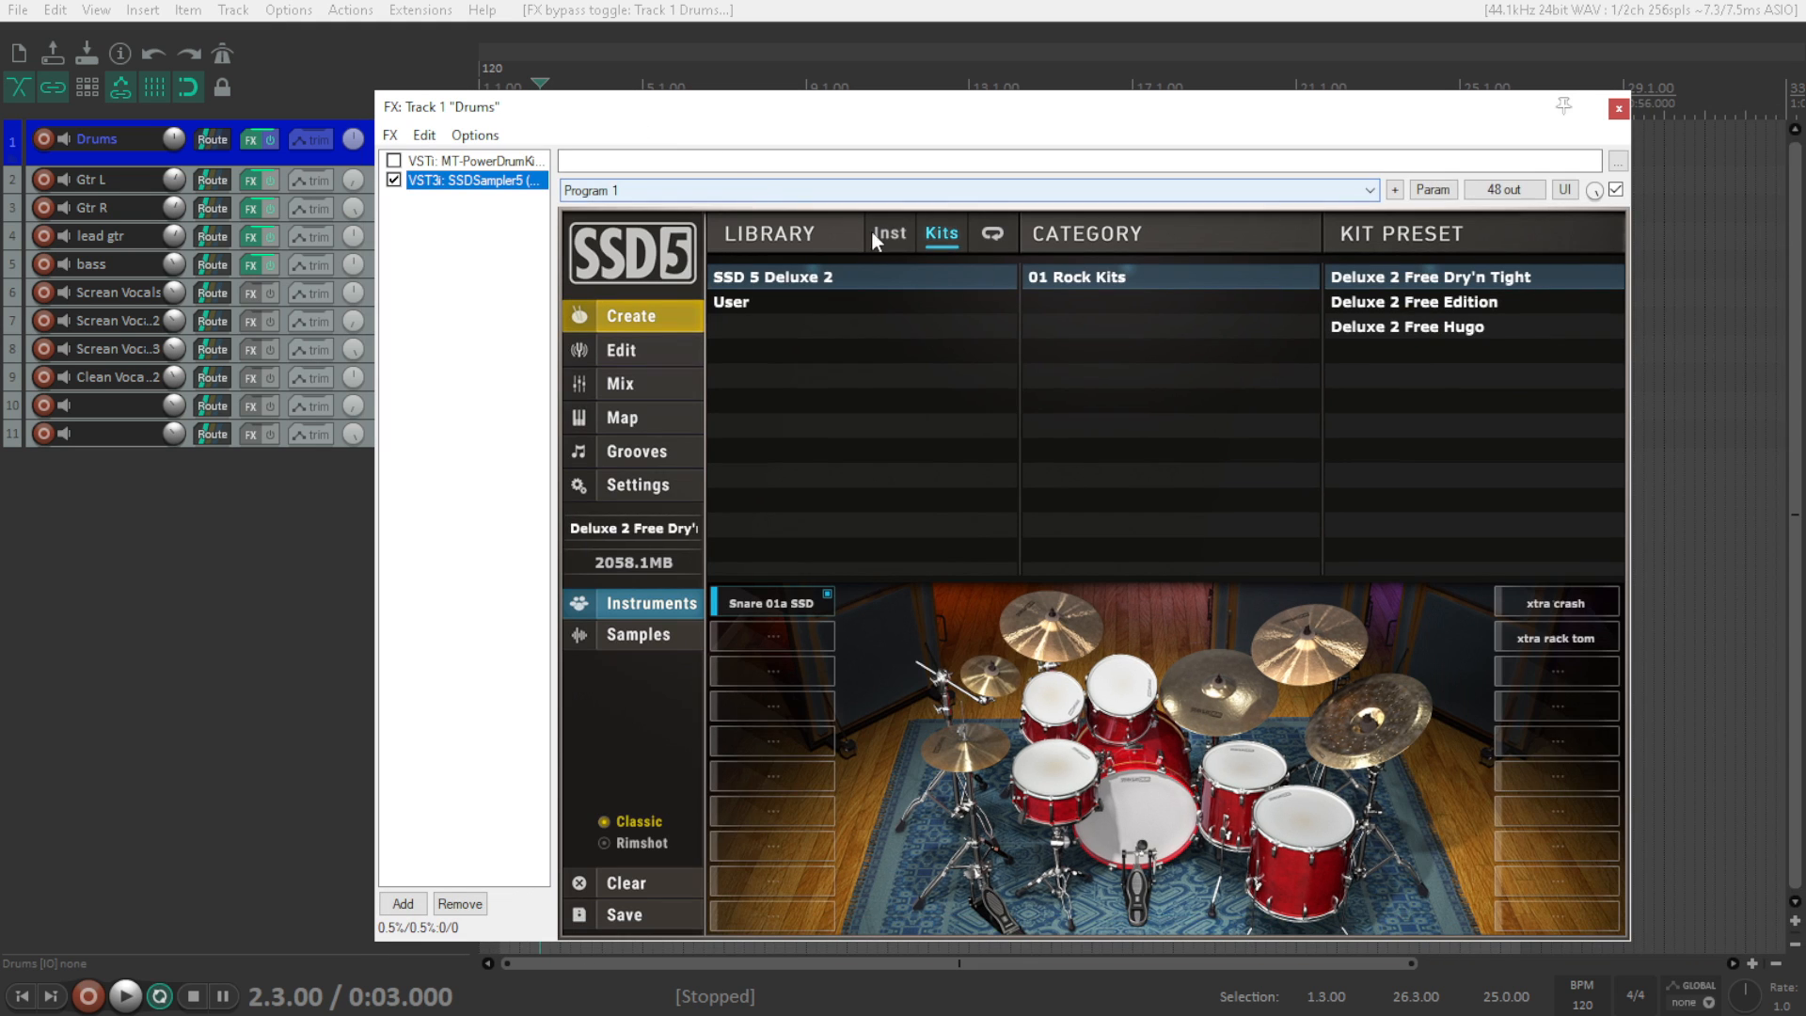
# - In the SSD5 mixer, route the Snare Dir, Snare Top, Snare Btm and Snare Rng channels to out 2 st
pyautogui.click(645, 381)
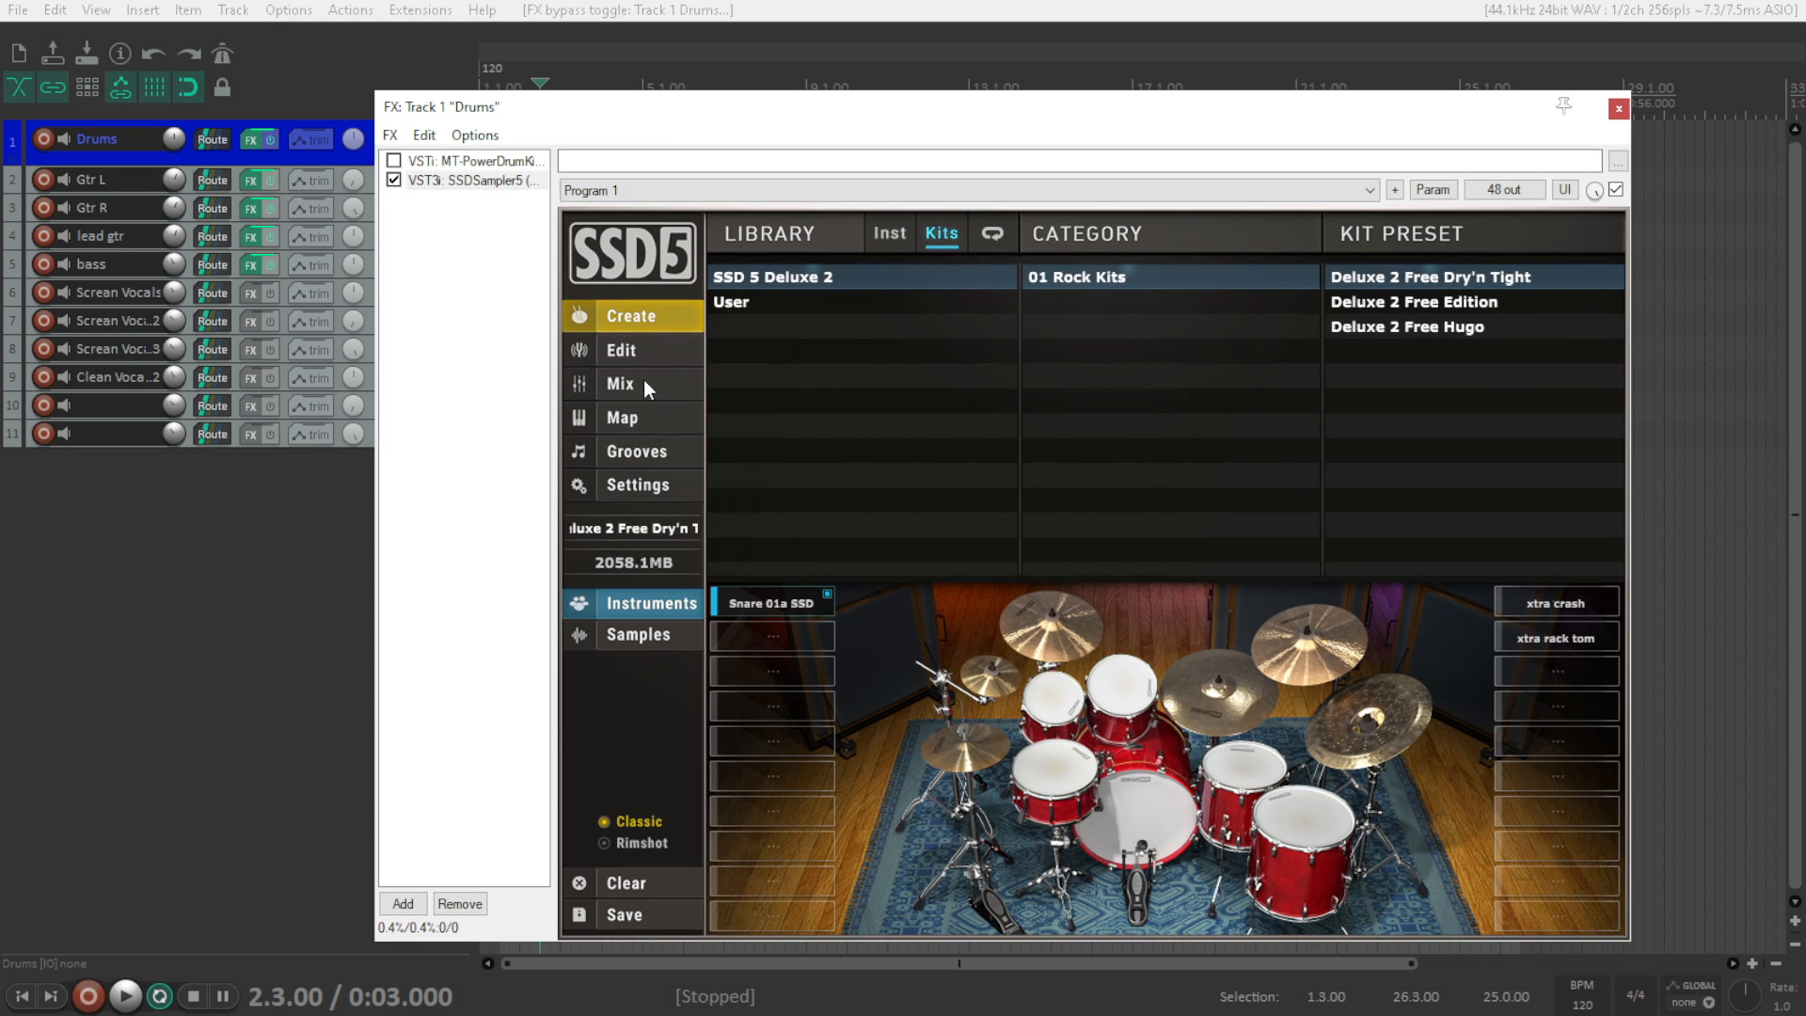
pyautogui.click(643, 380)
pyautogui.moveTo(1091, 928)
pyautogui.mouseDown()
pyautogui.moveTo(1463, 926)
pyautogui.moveTo(1067, 922)
pyautogui.mouseUp()
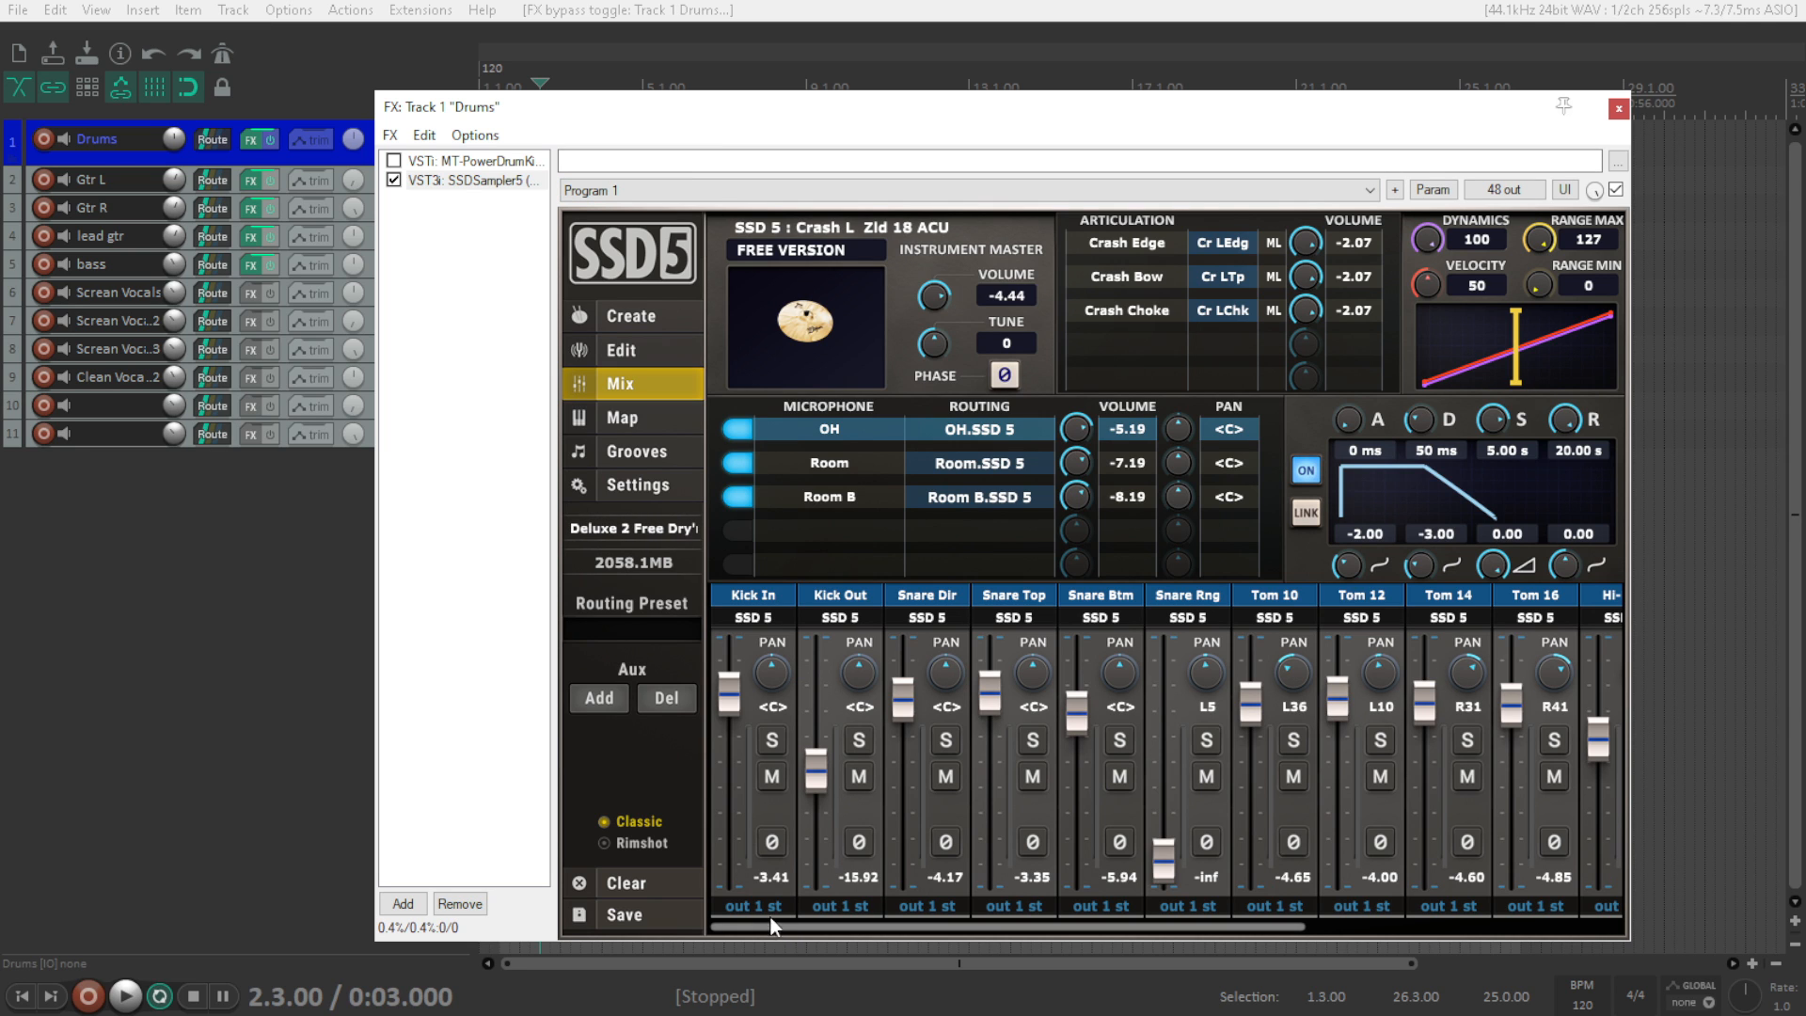
pyautogui.moveTo(754, 126); pyautogui.dragTo(997, 129)
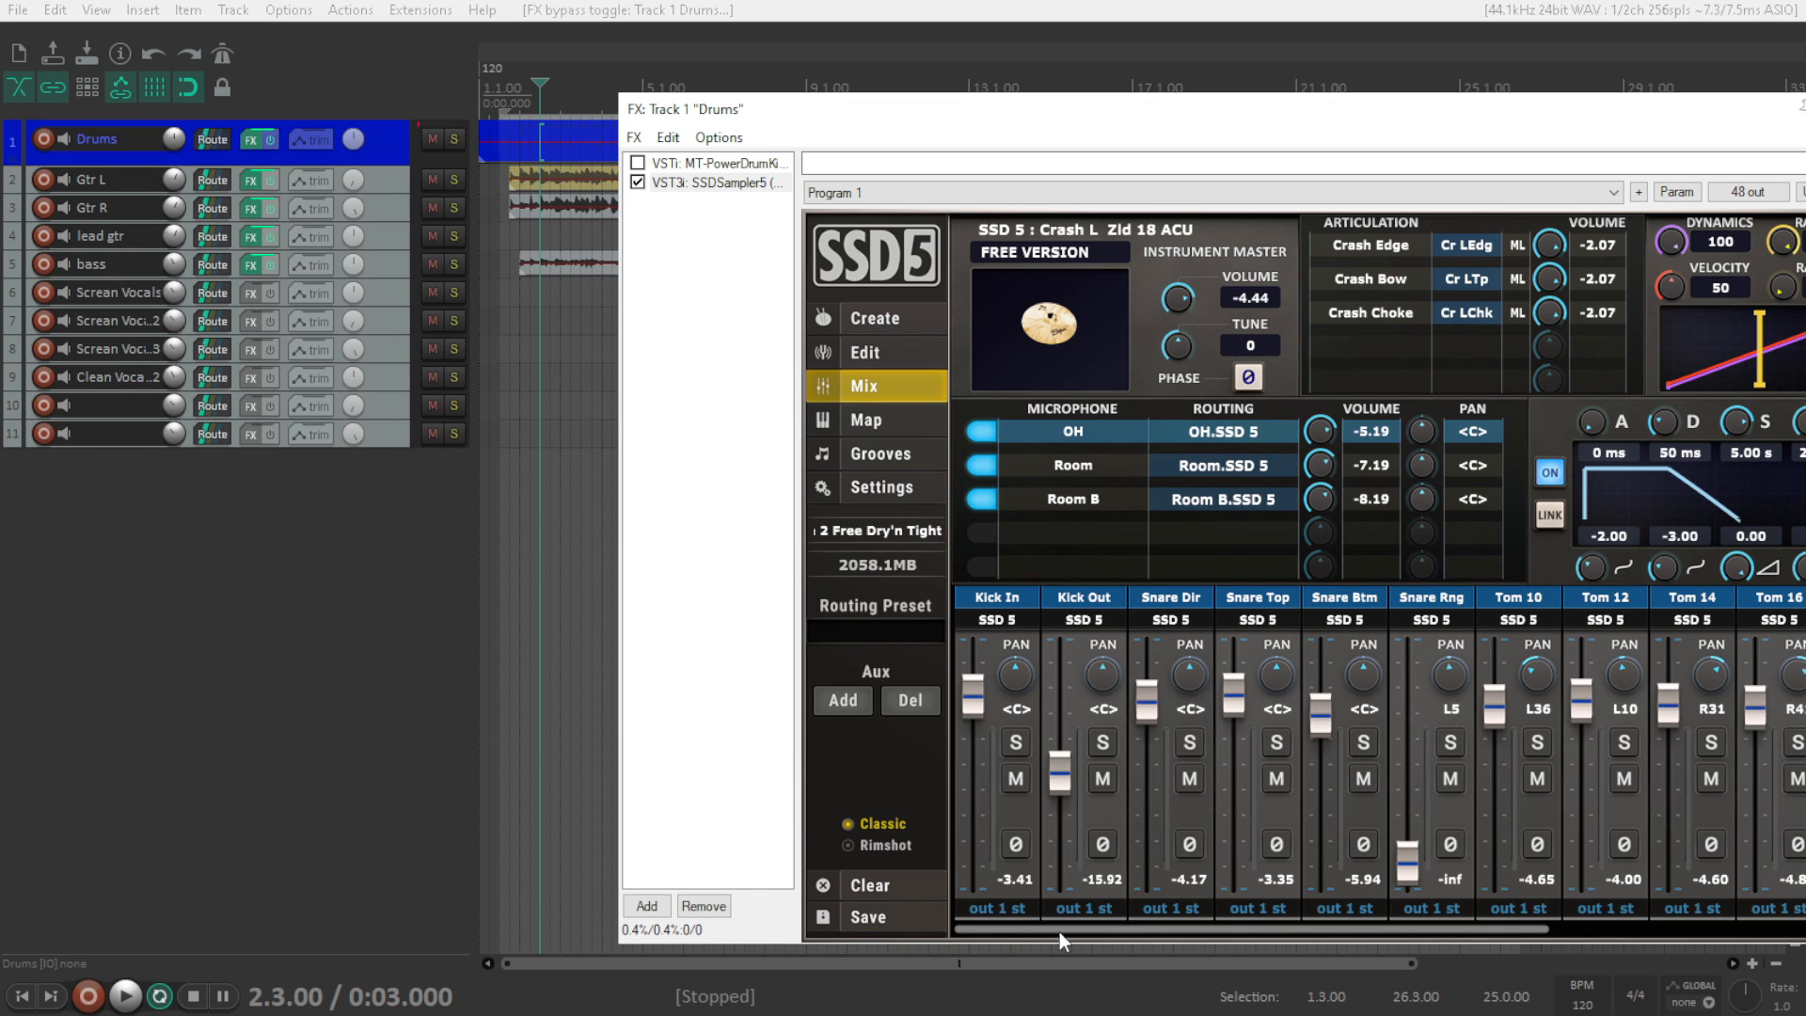
pyautogui.moveTo(1116, 927)
pyautogui.mouseDown()
pyautogui.moveTo(1520, 937)
pyautogui.moveTo(1116, 927)
pyautogui.mouseUp()
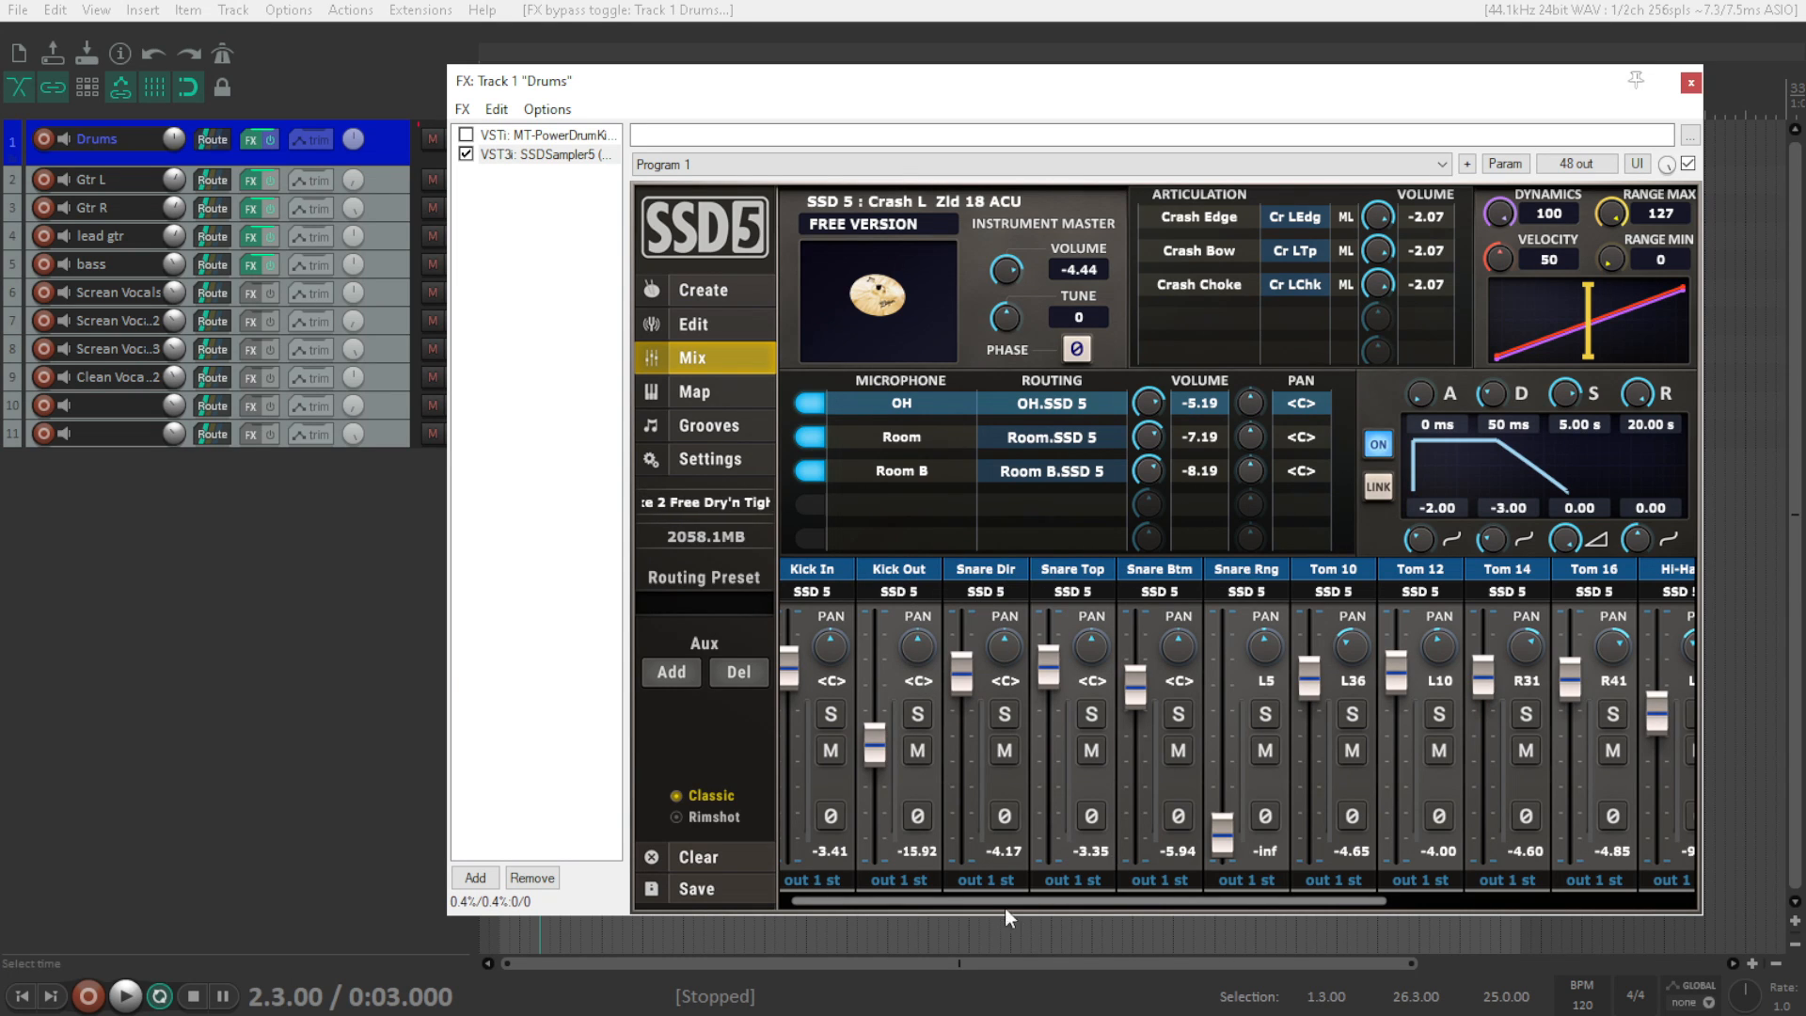
pyautogui.click(988, 880)
pyautogui.click(956, 321)
pyautogui.click(1246, 880)
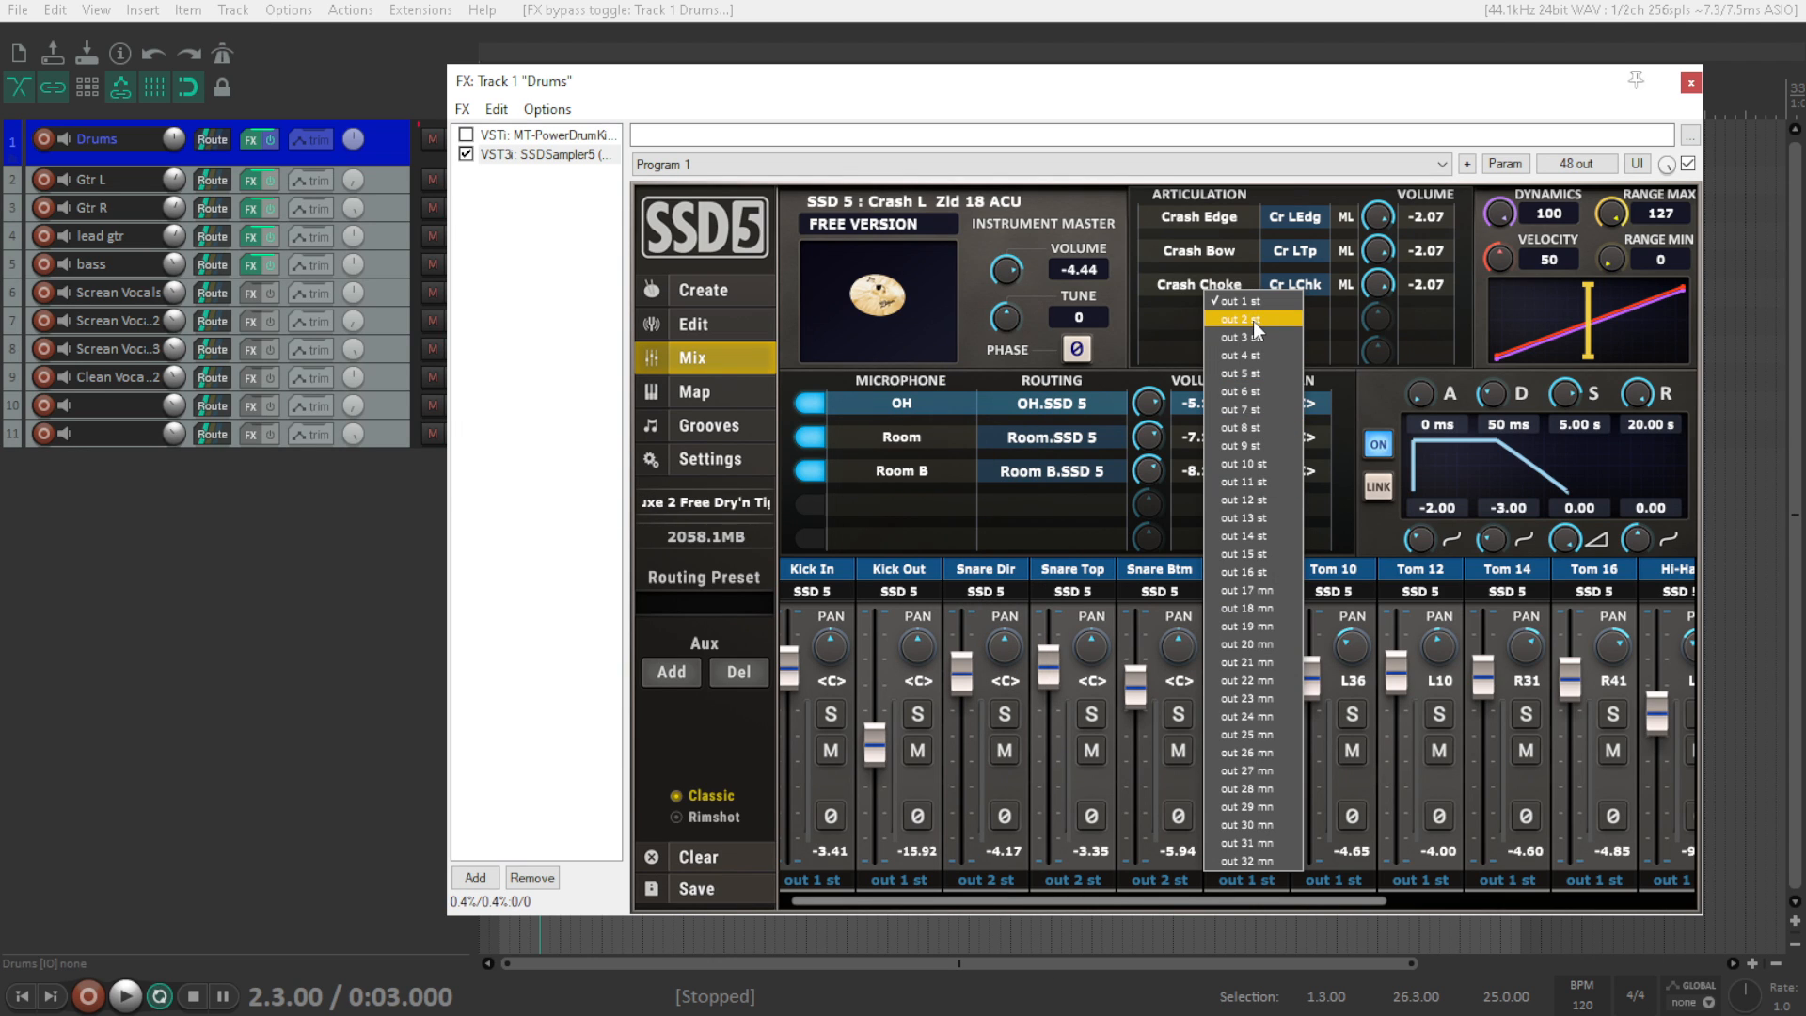
pyautogui.click(1253, 320)
# - Route Tom 10 to out 3 st, Tom 12 to out 4 st, Tom 14 to out 5 st and Tom 16 to out 6 st
pyautogui.moveTo(987, 900); pyautogui.dragTo(1144, 902)
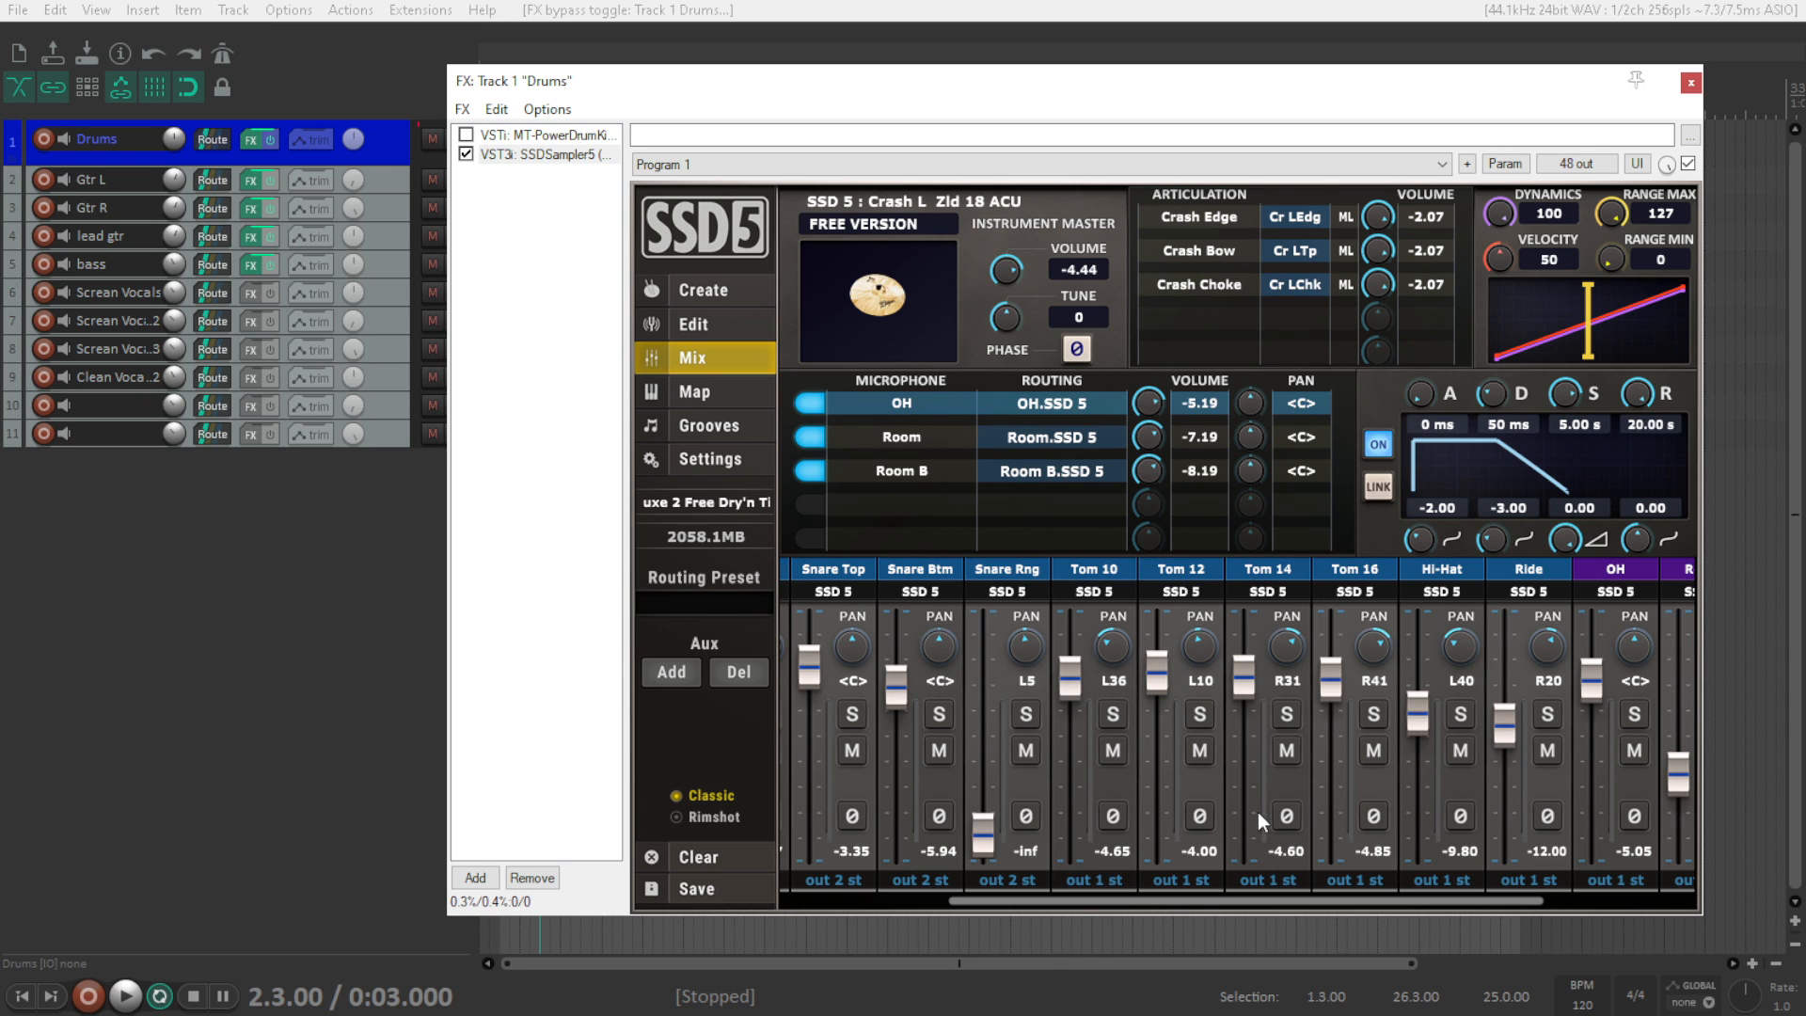
pyautogui.click(1099, 878)
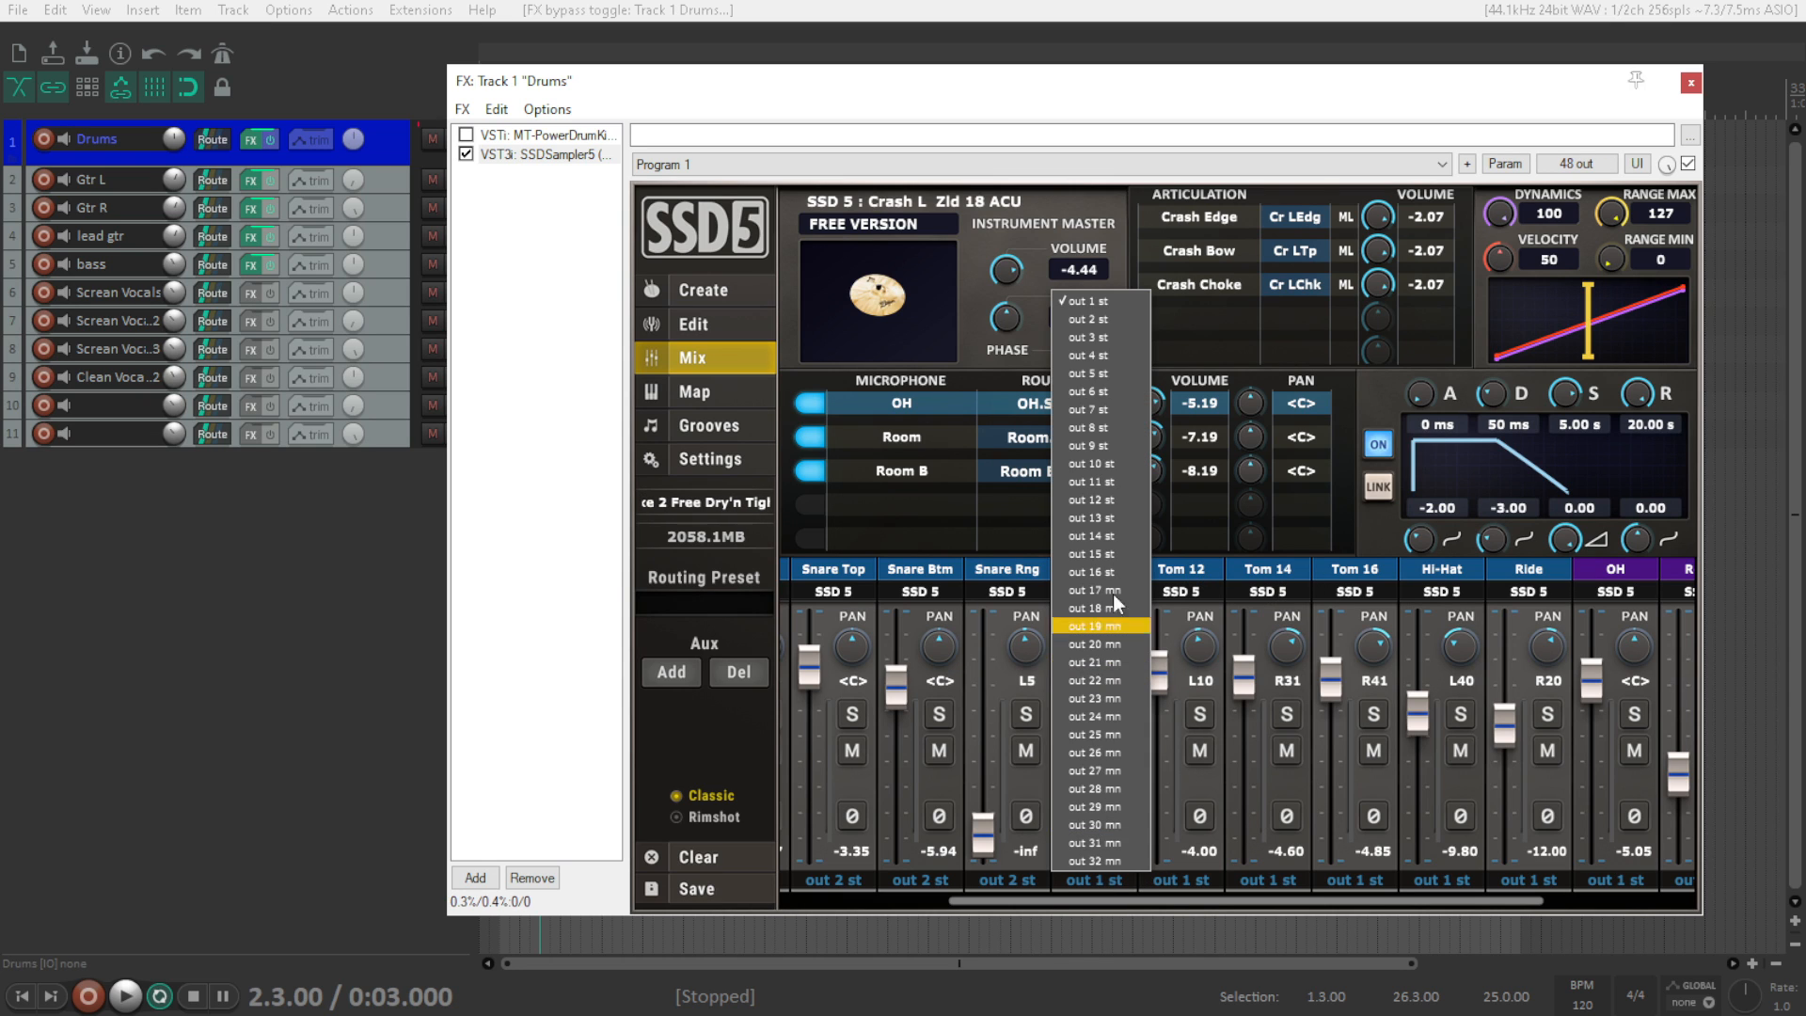
pyautogui.click(1105, 336)
pyautogui.click(1191, 879)
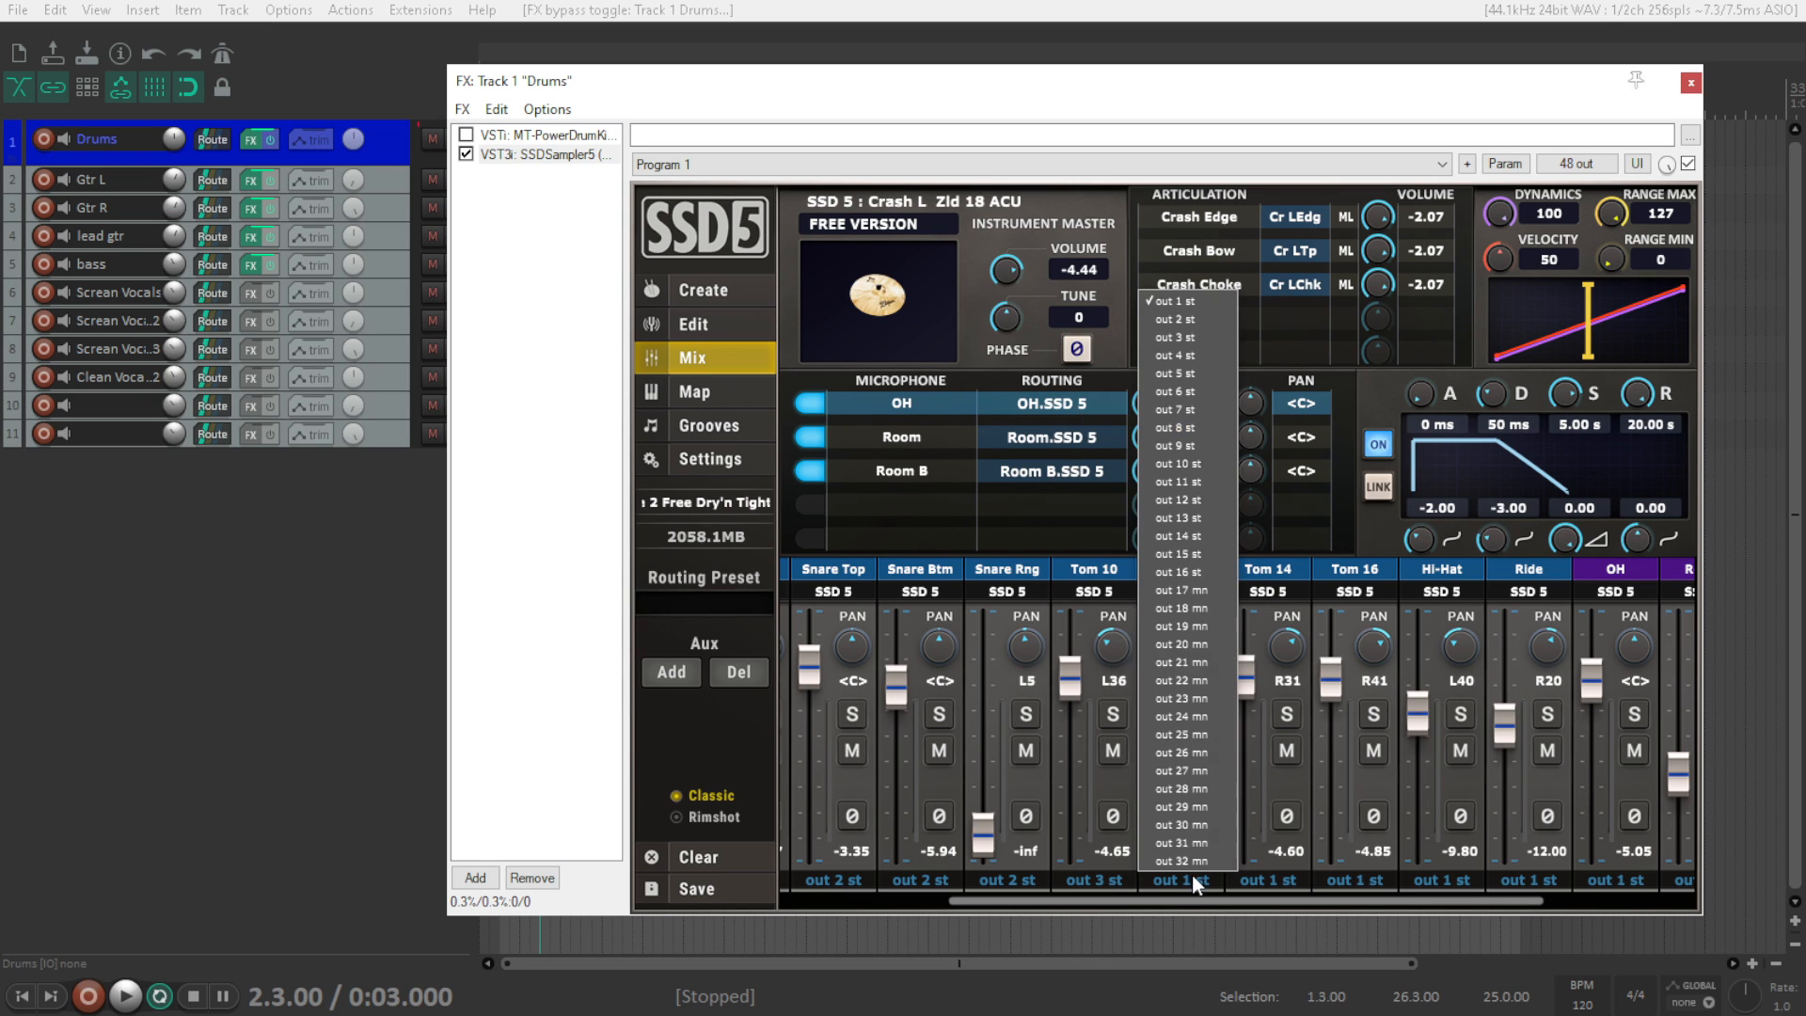
pyautogui.click(1219, 372)
pyautogui.click(1268, 877)
pyautogui.click(1296, 374)
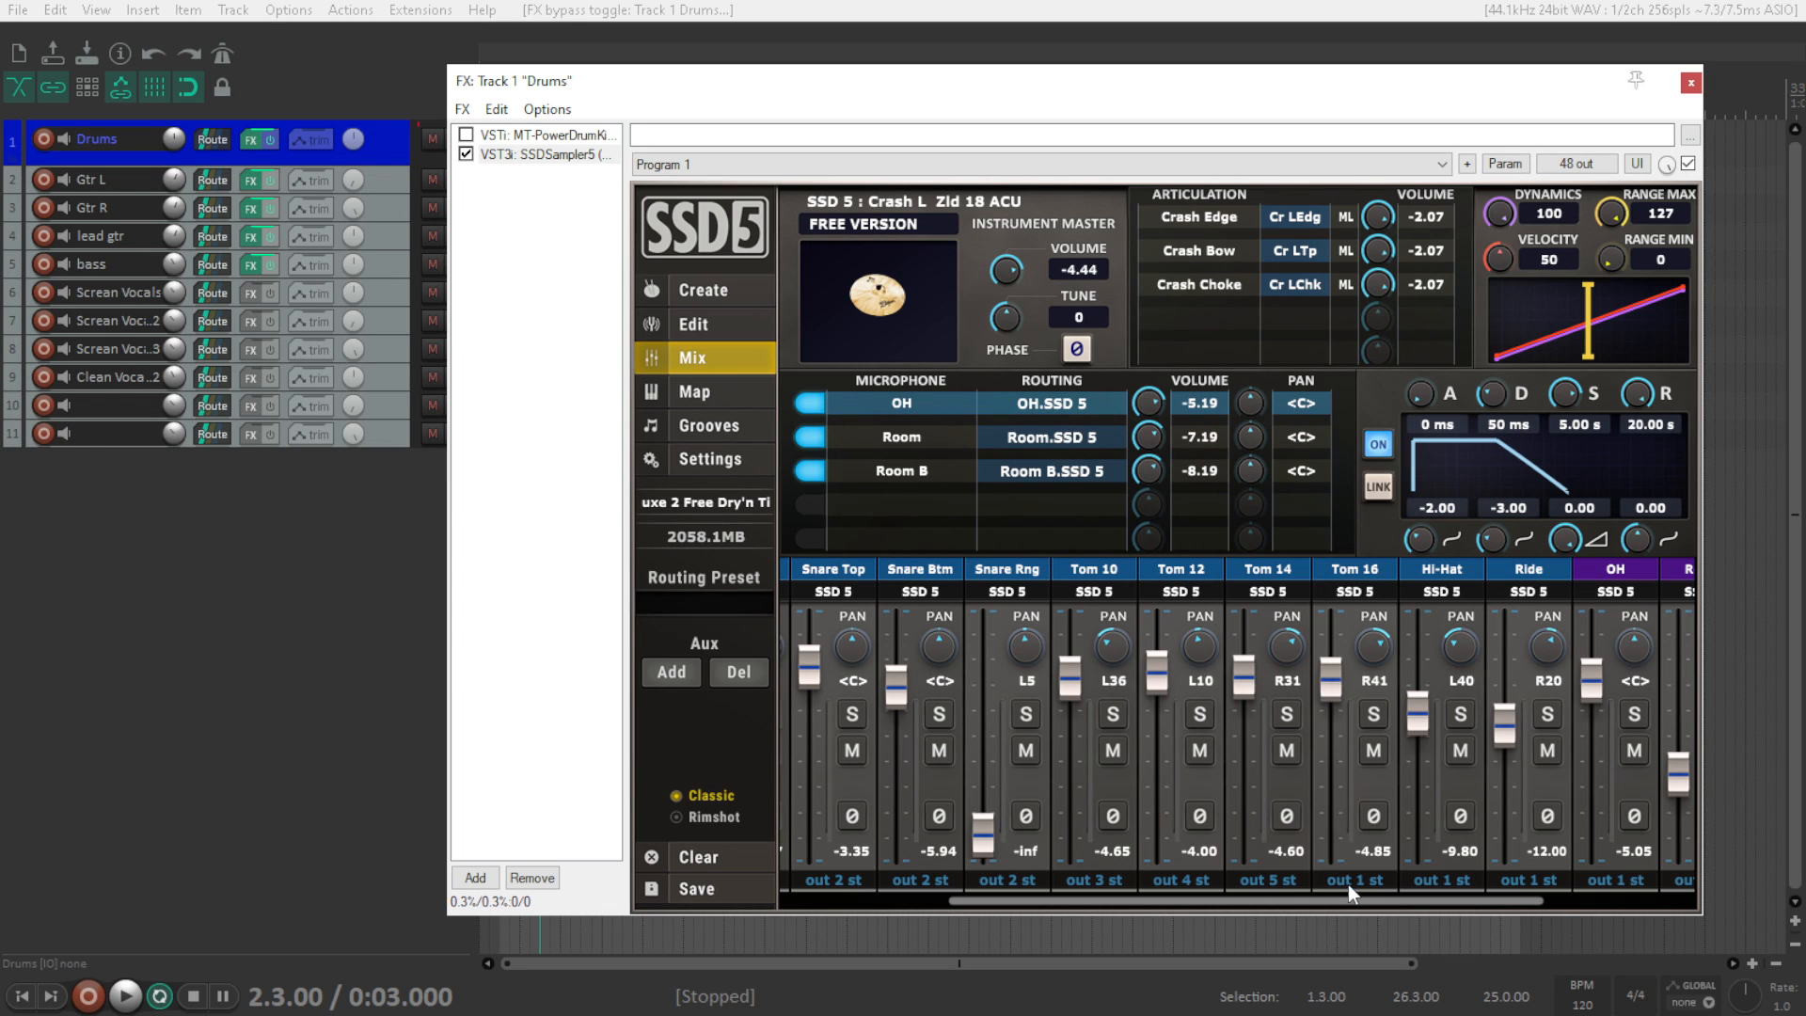
pyautogui.click(1347, 880)
pyautogui.click(1363, 378)
# - Route the Hi-Hat channel to out 7 st and both the Ride and OH channels to out 8 st
pyautogui.click(1554, 900)
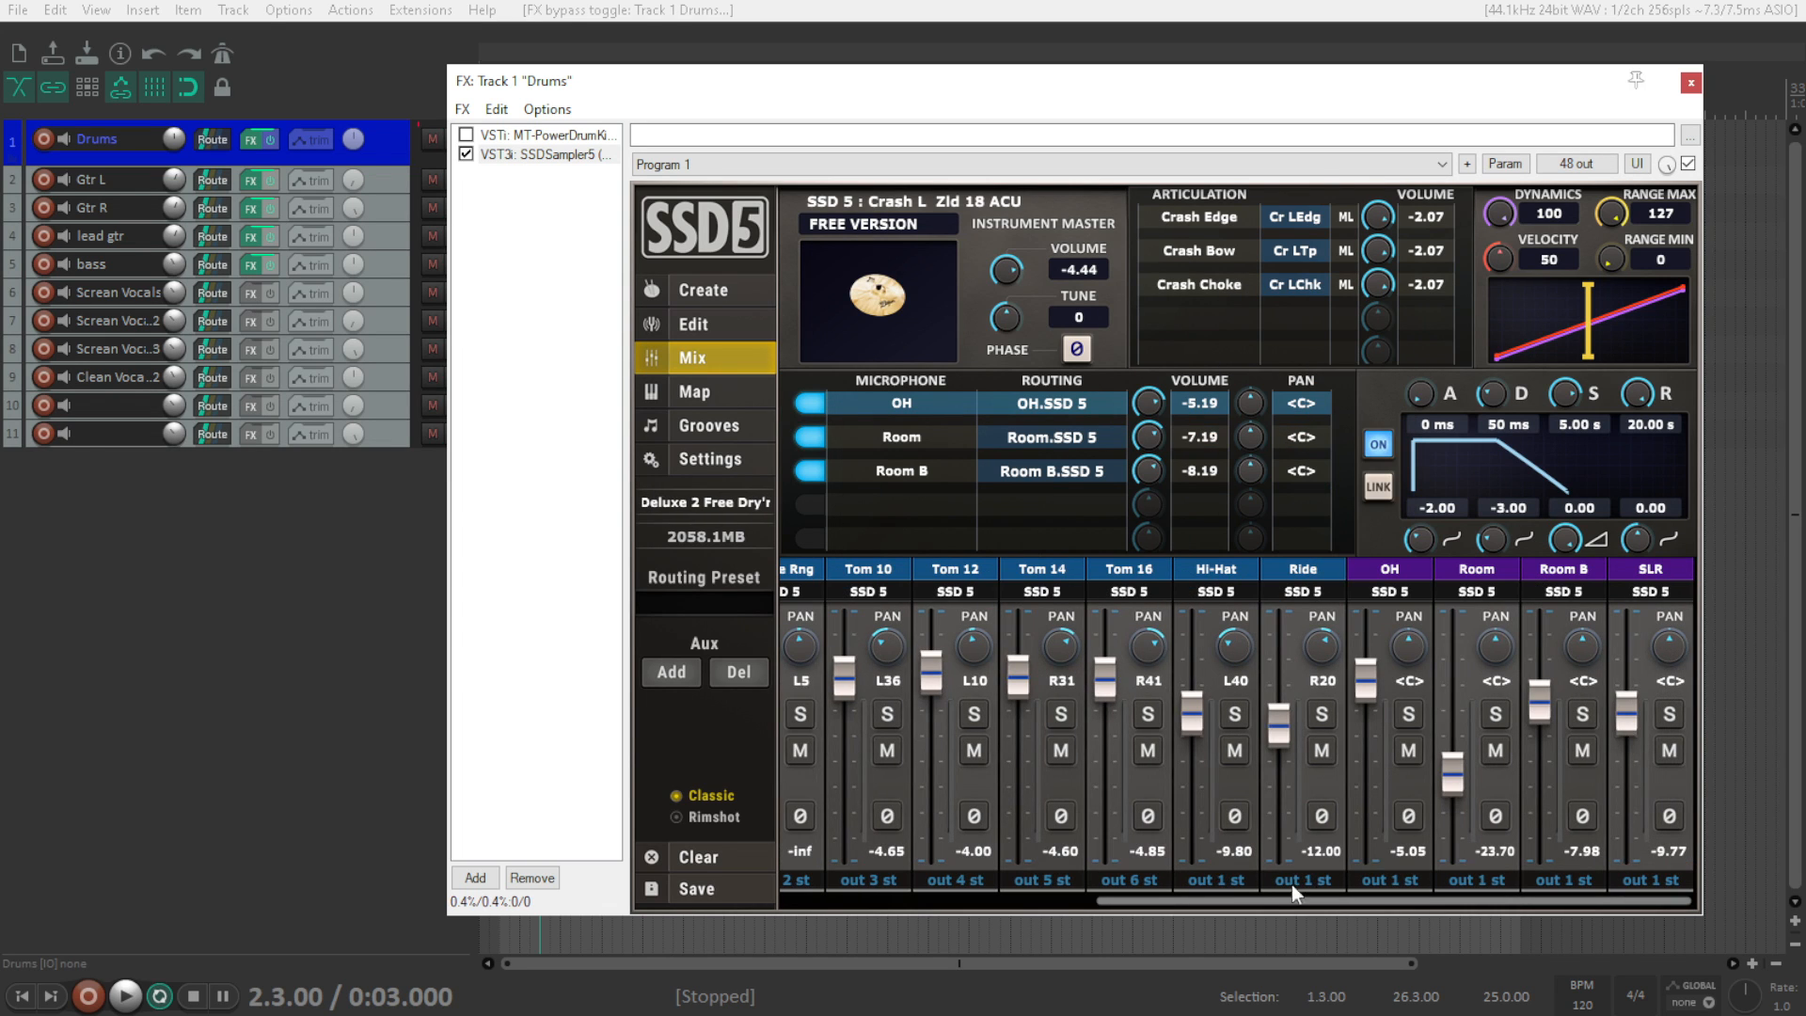
pyautogui.doubleClick(1217, 878)
pyautogui.click(1217, 878)
pyautogui.click(1213, 409)
pyautogui.click(1292, 880)
pyautogui.click(1387, 877)
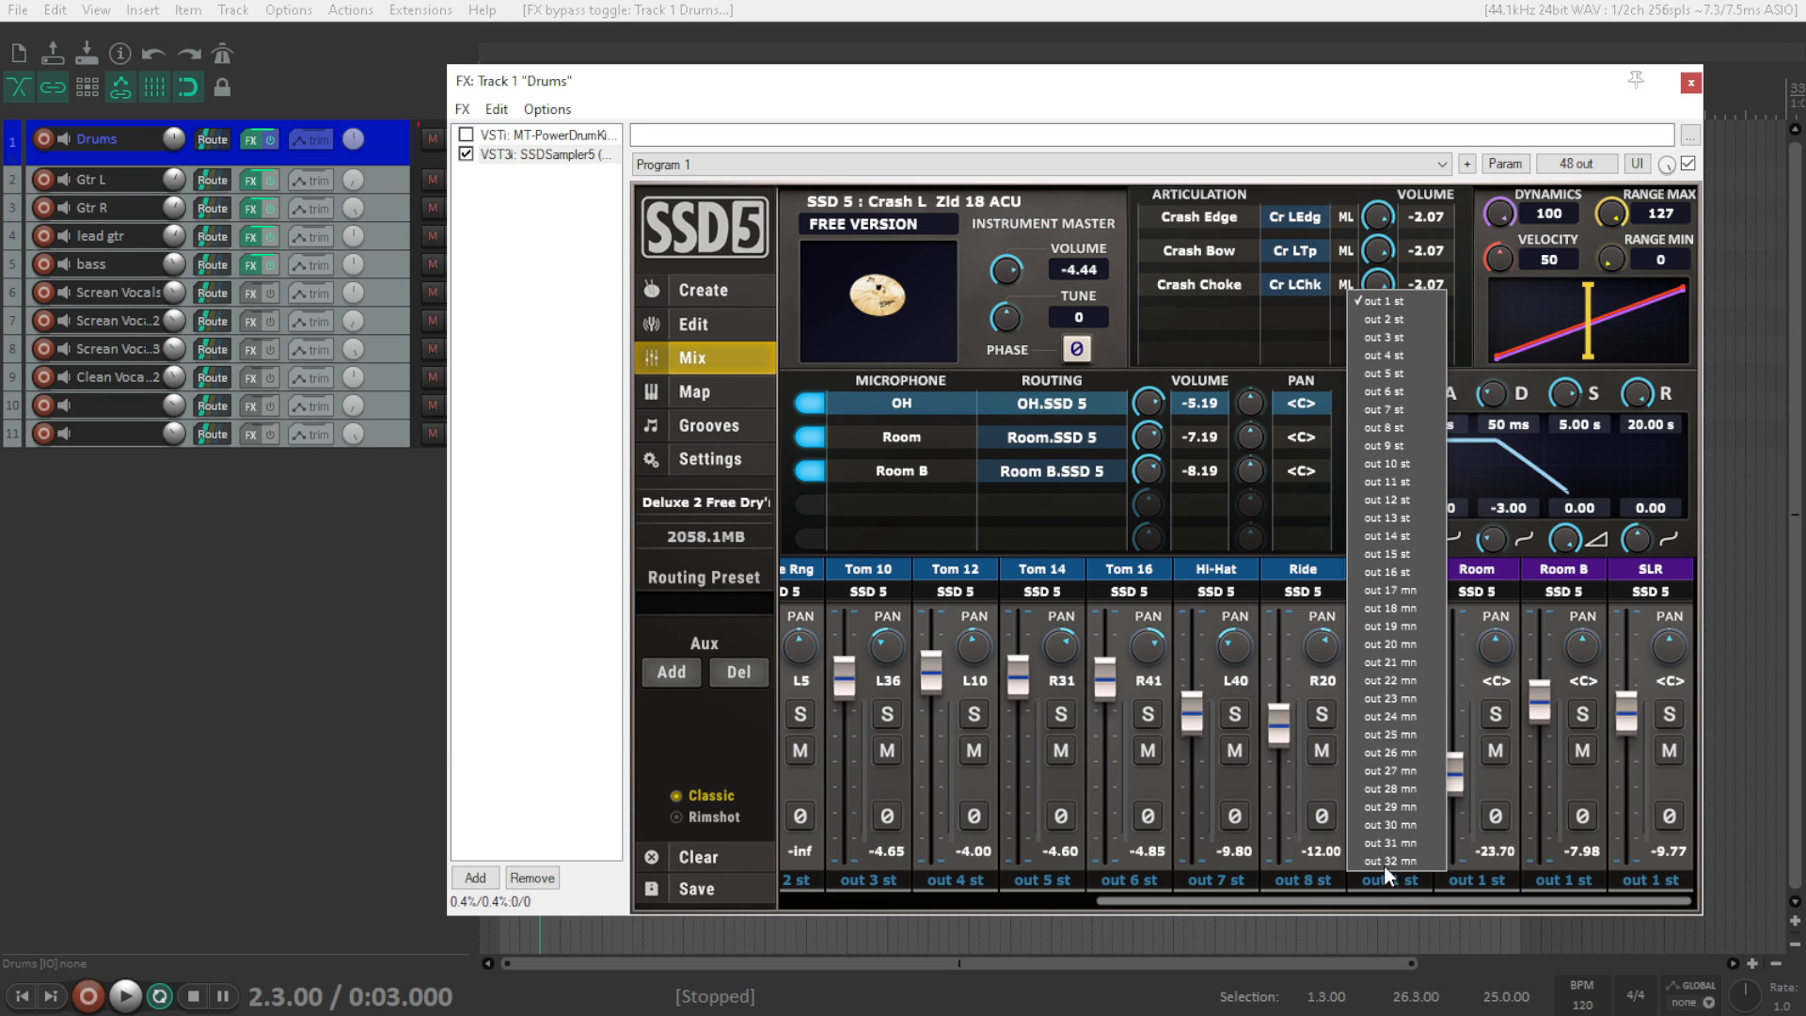
pyautogui.click(1375, 423)
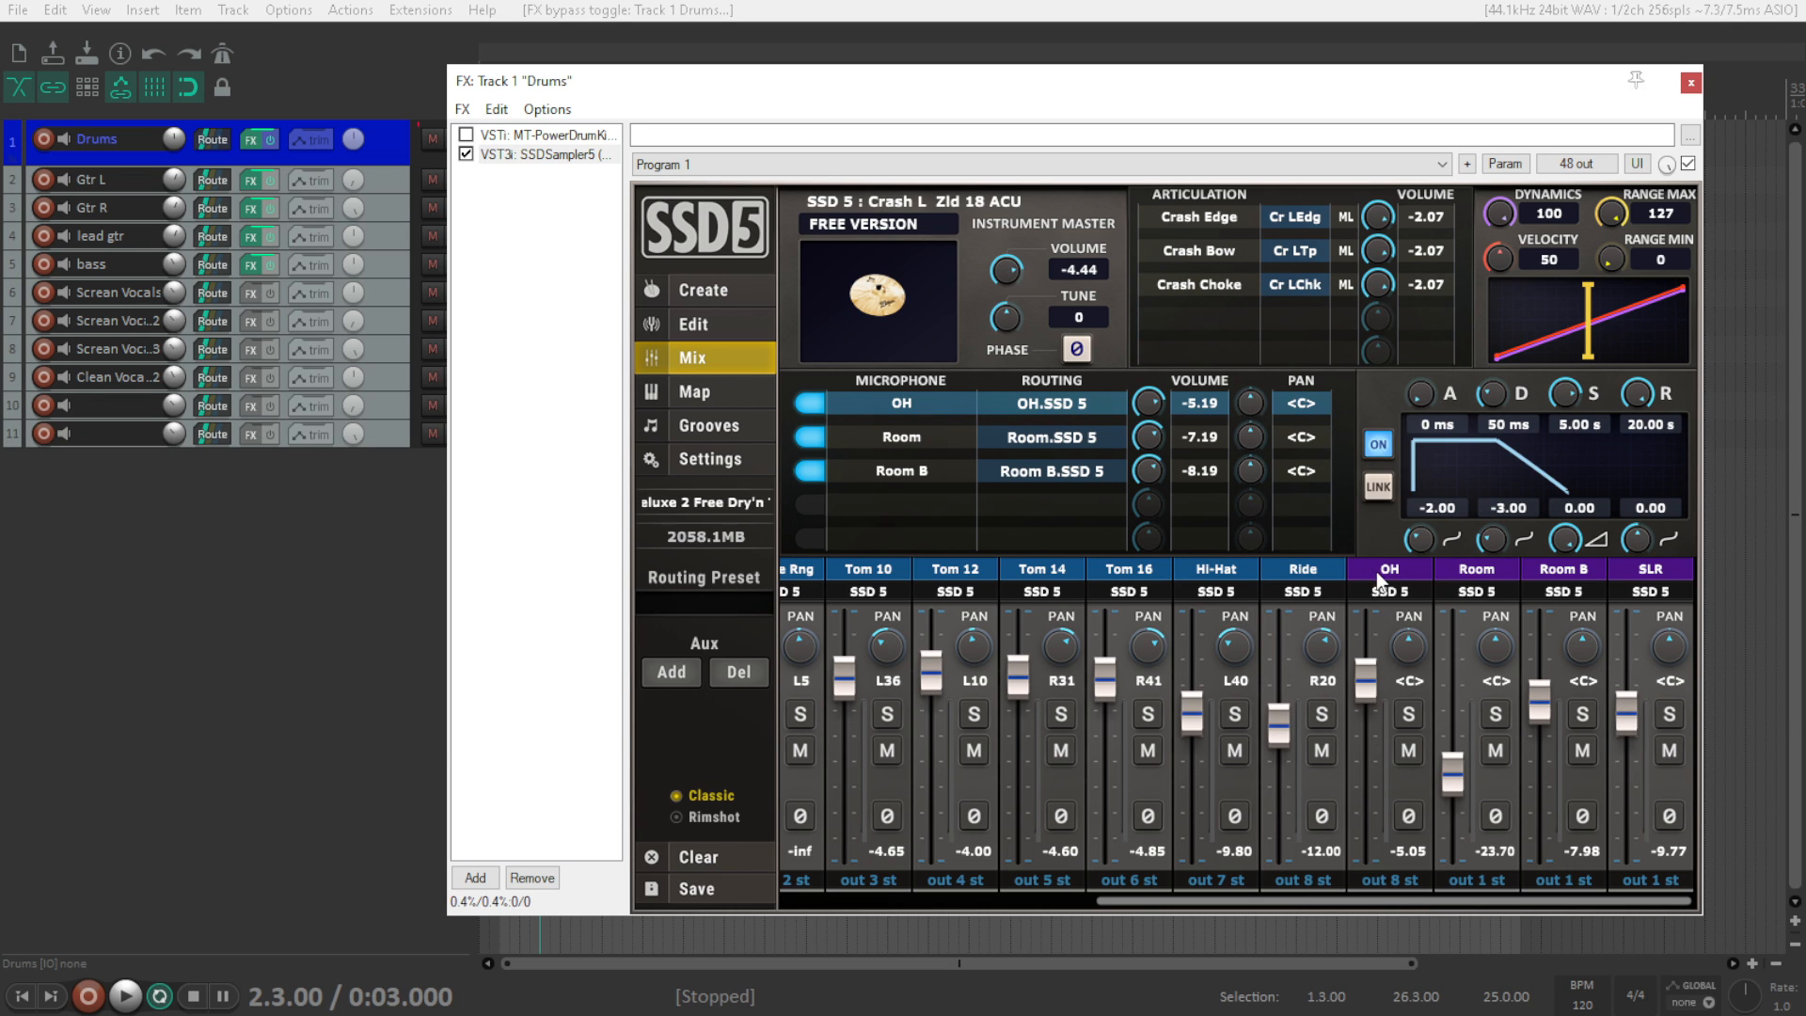
# - Route the Room and Room B channels to out 9 st
pyautogui.click(1475, 878)
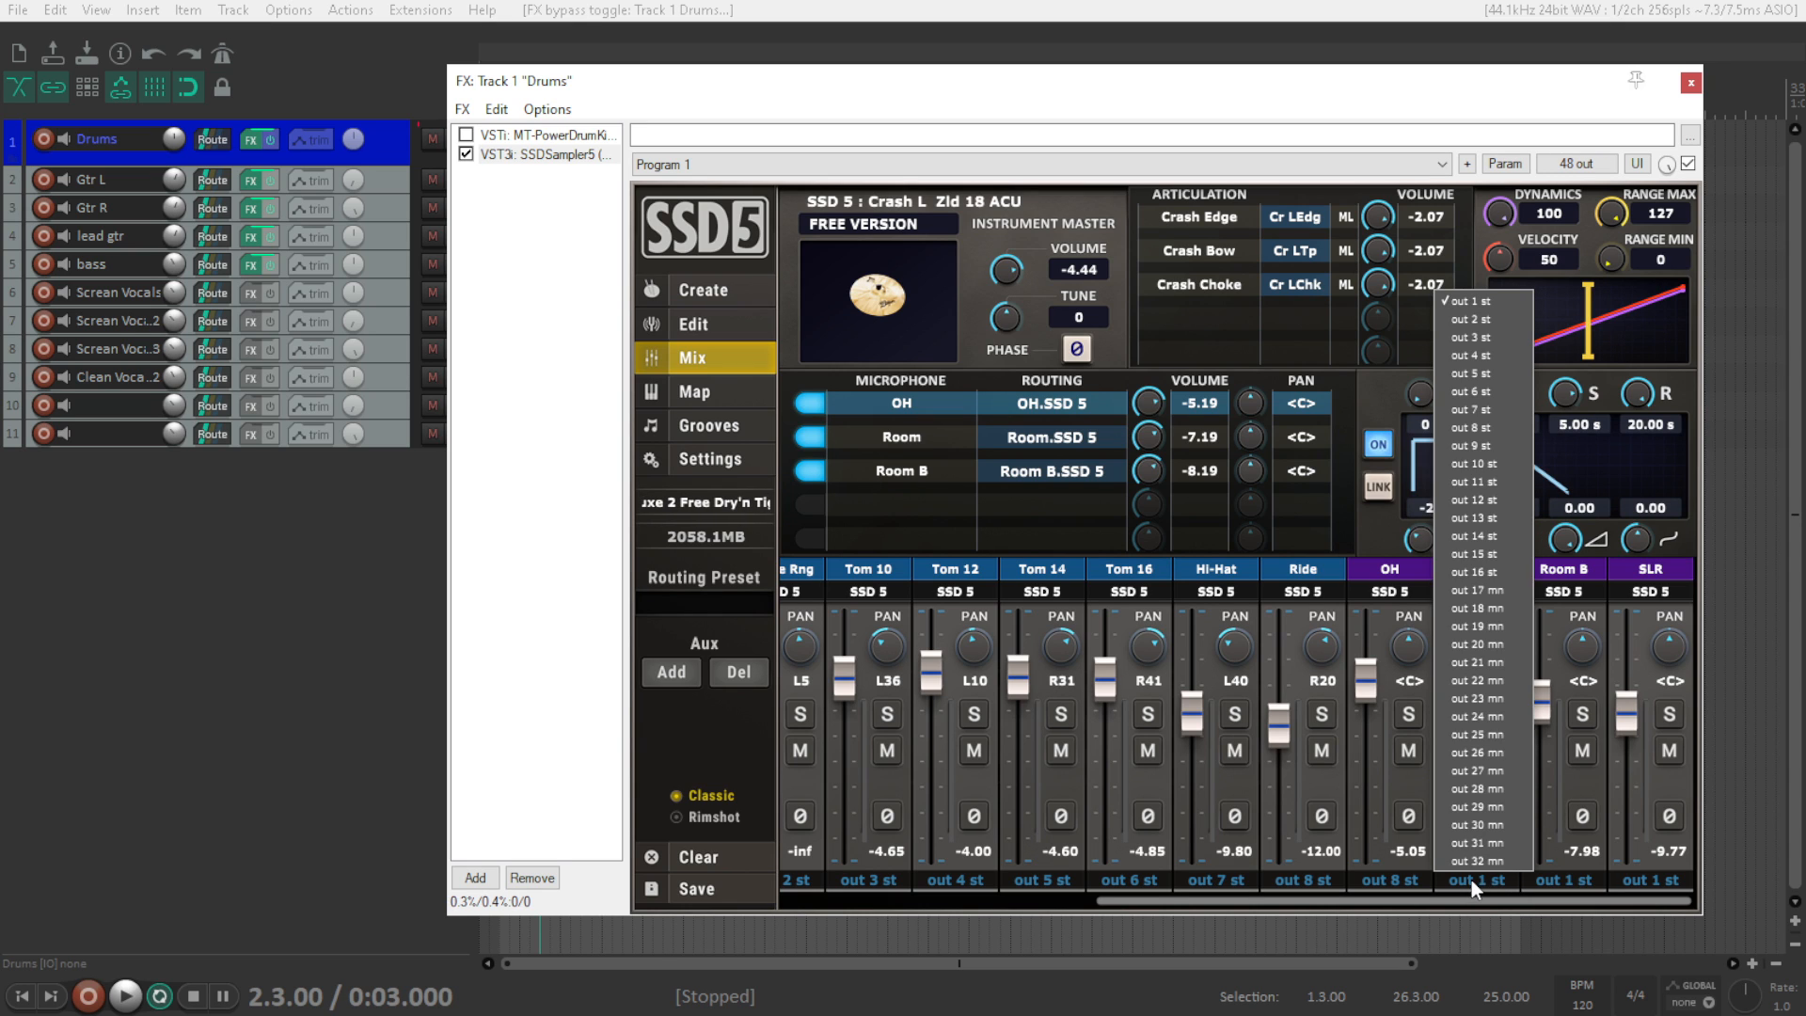
pyautogui.click(1480, 437)
pyautogui.click(1567, 881)
pyautogui.click(1550, 450)
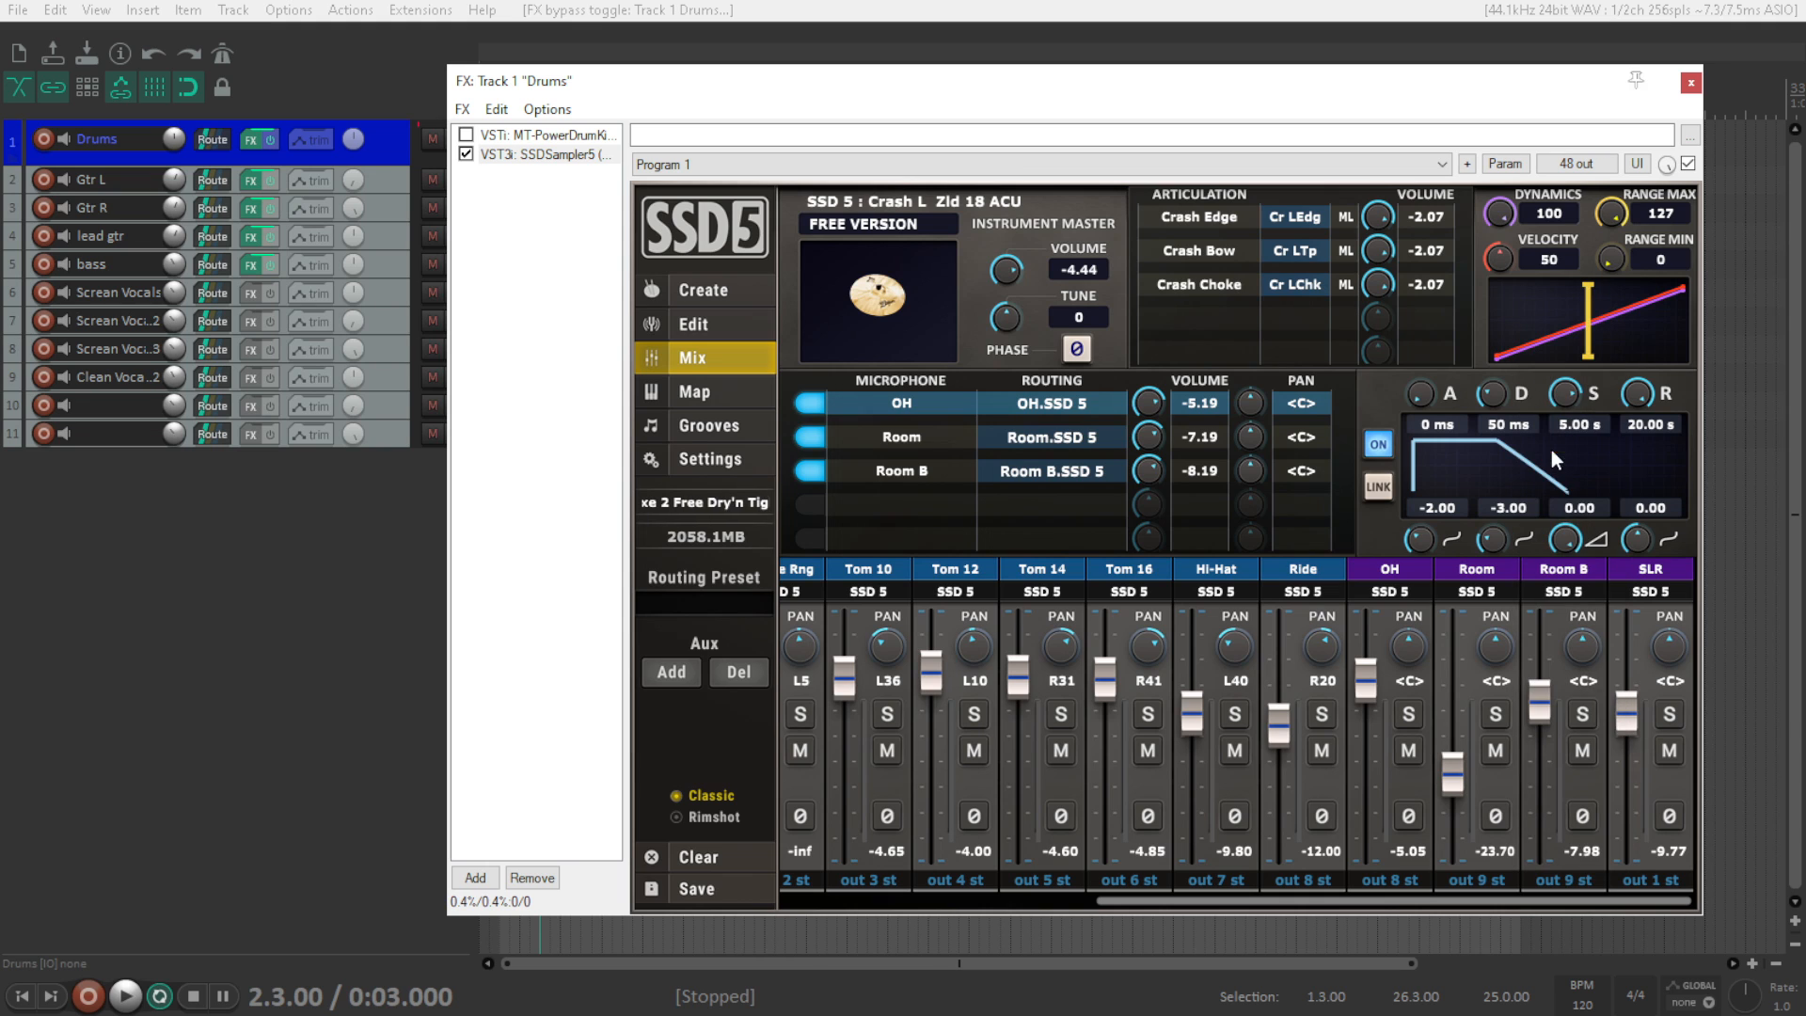
# - Audition the SLR channel soloed during playback, clear its solo and stop playback
pyautogui.moveTo(947, 94); pyautogui.dragTo(894, 151)
pyautogui.press('space')
pyautogui.click(1618, 771)
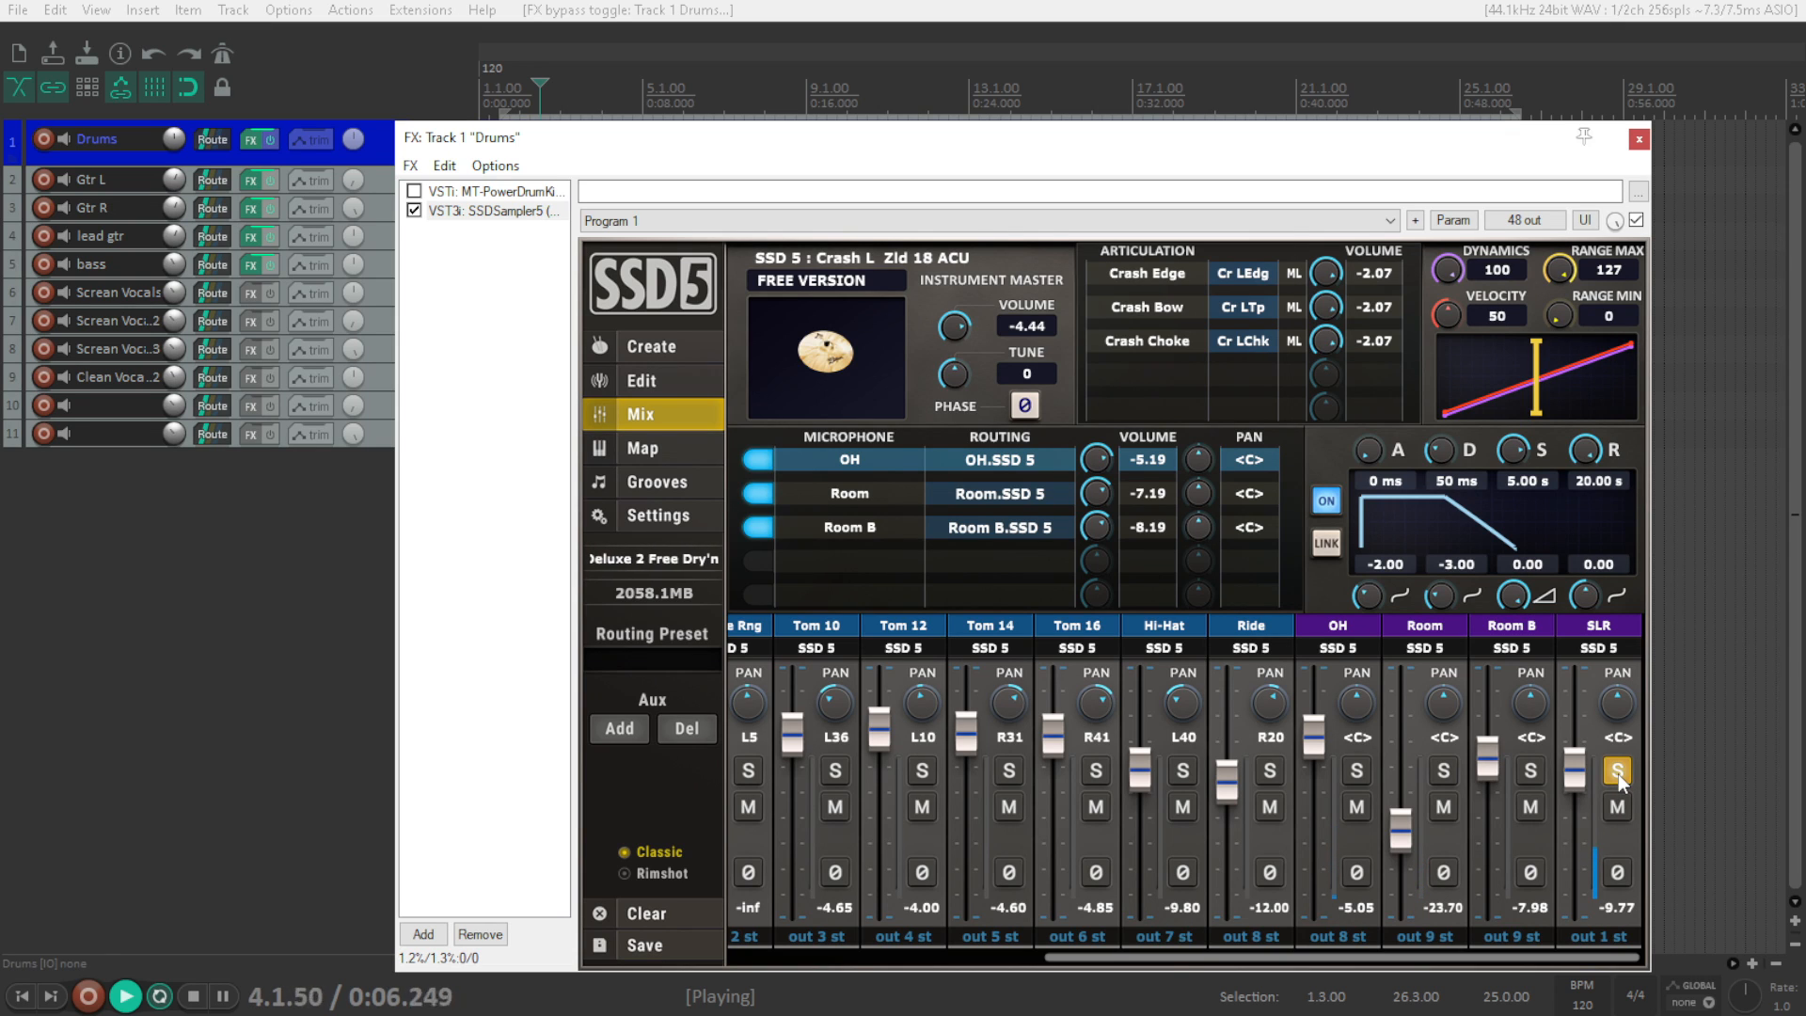
pyautogui.click(1618, 771)
pyautogui.press('space')
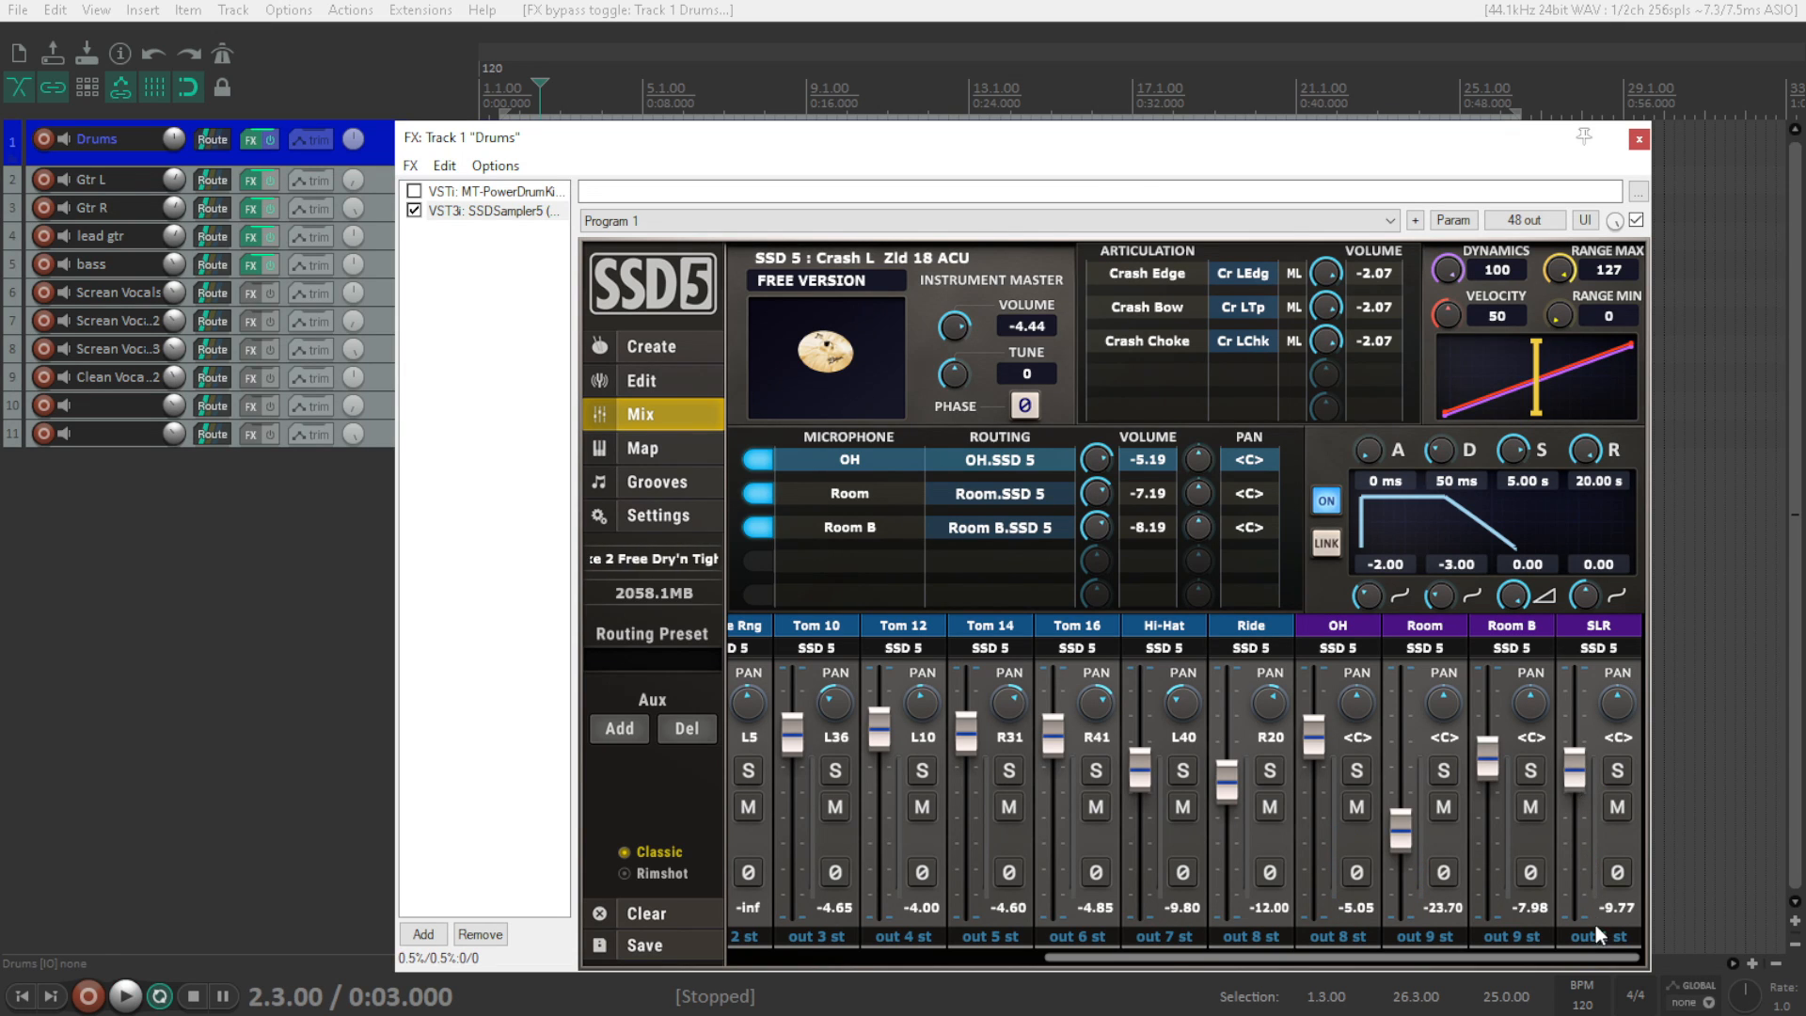
# - Lower the SLR channel's volume to -inf and center the pan of the Snare Rng, tom, Hi-Hat and Ride channels
pyautogui.moveTo(1195, 958); pyautogui.dragTo(1069, 935)
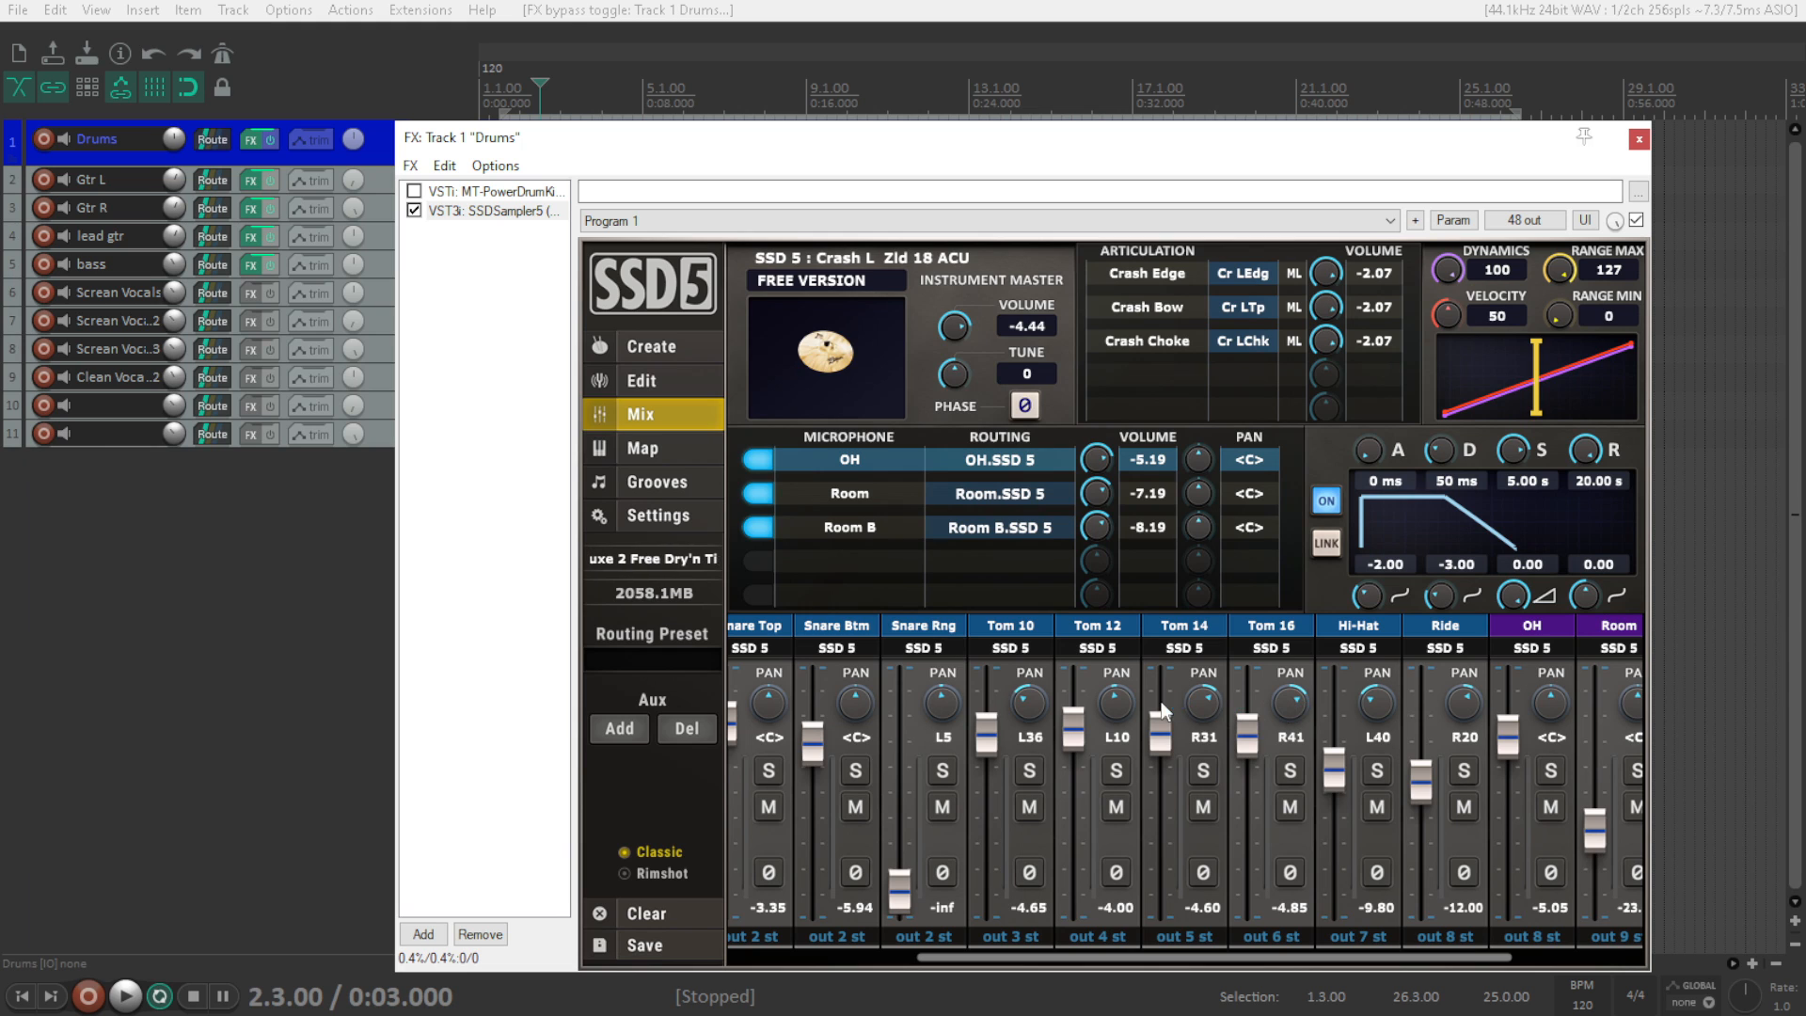
pyautogui.moveTo(1406, 952); pyautogui.dragTo(1497, 951)
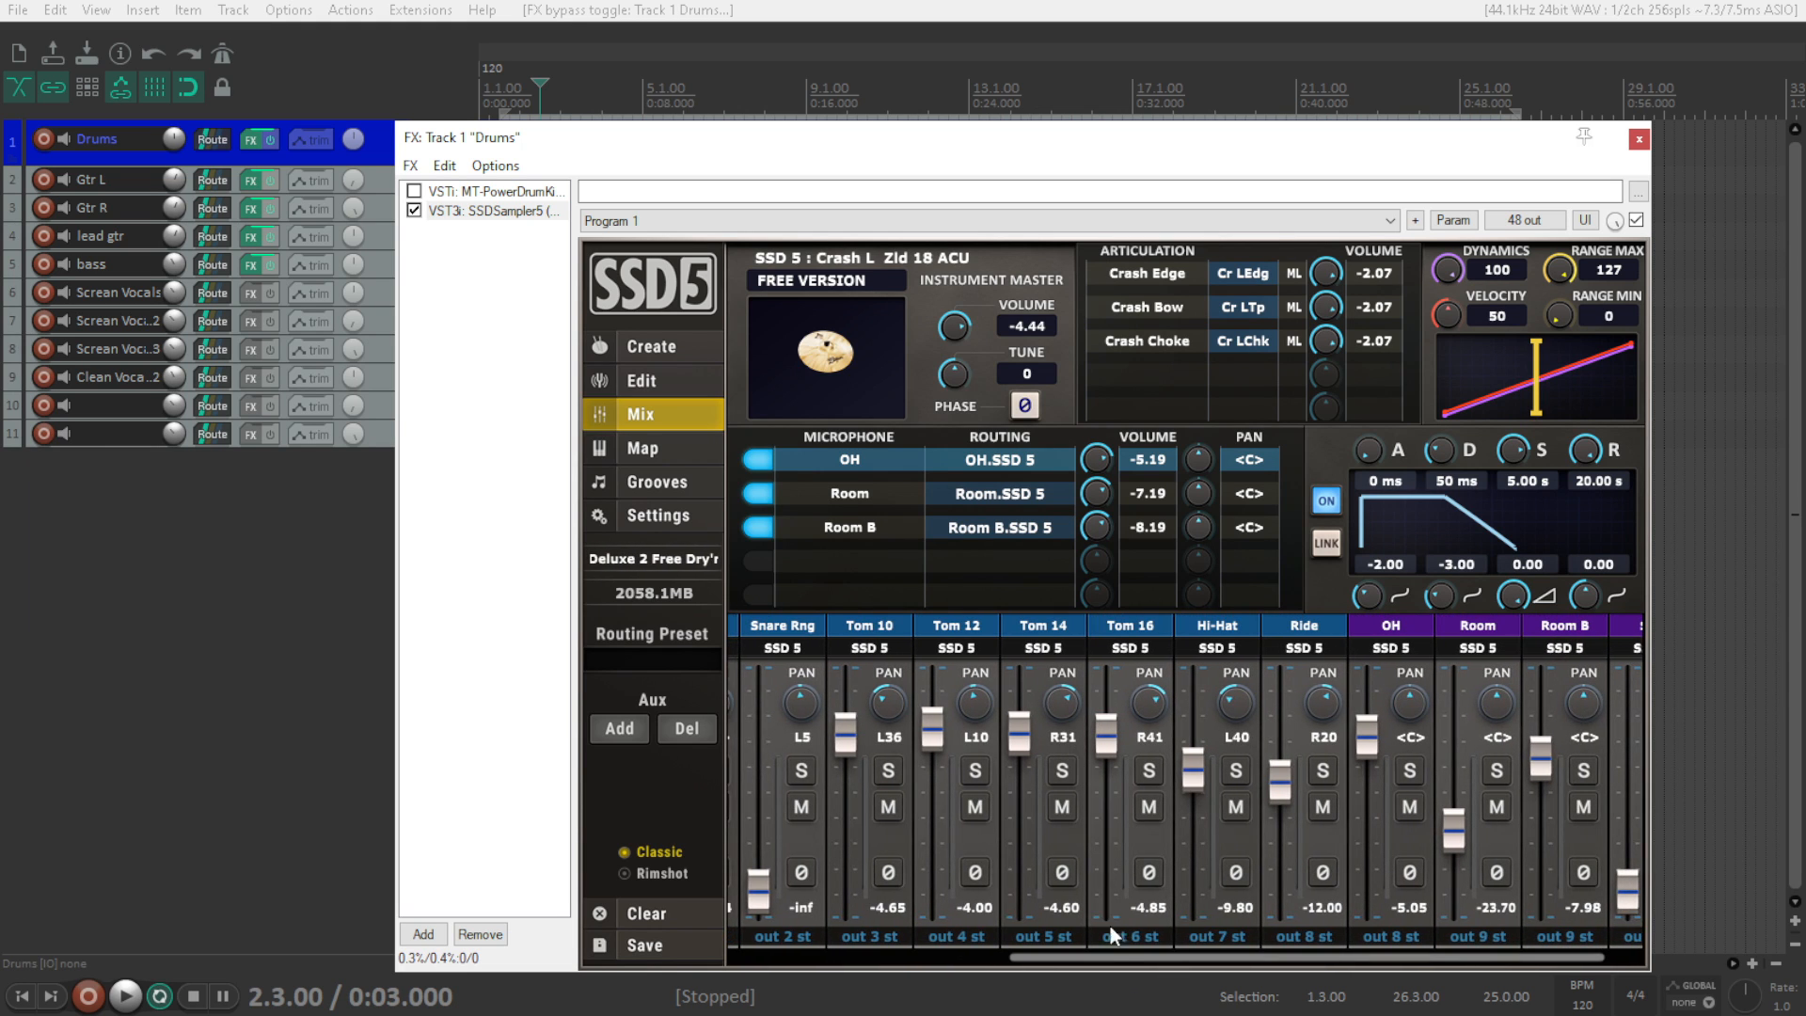
pyautogui.moveTo(1097, 952); pyautogui.dragTo(980, 951)
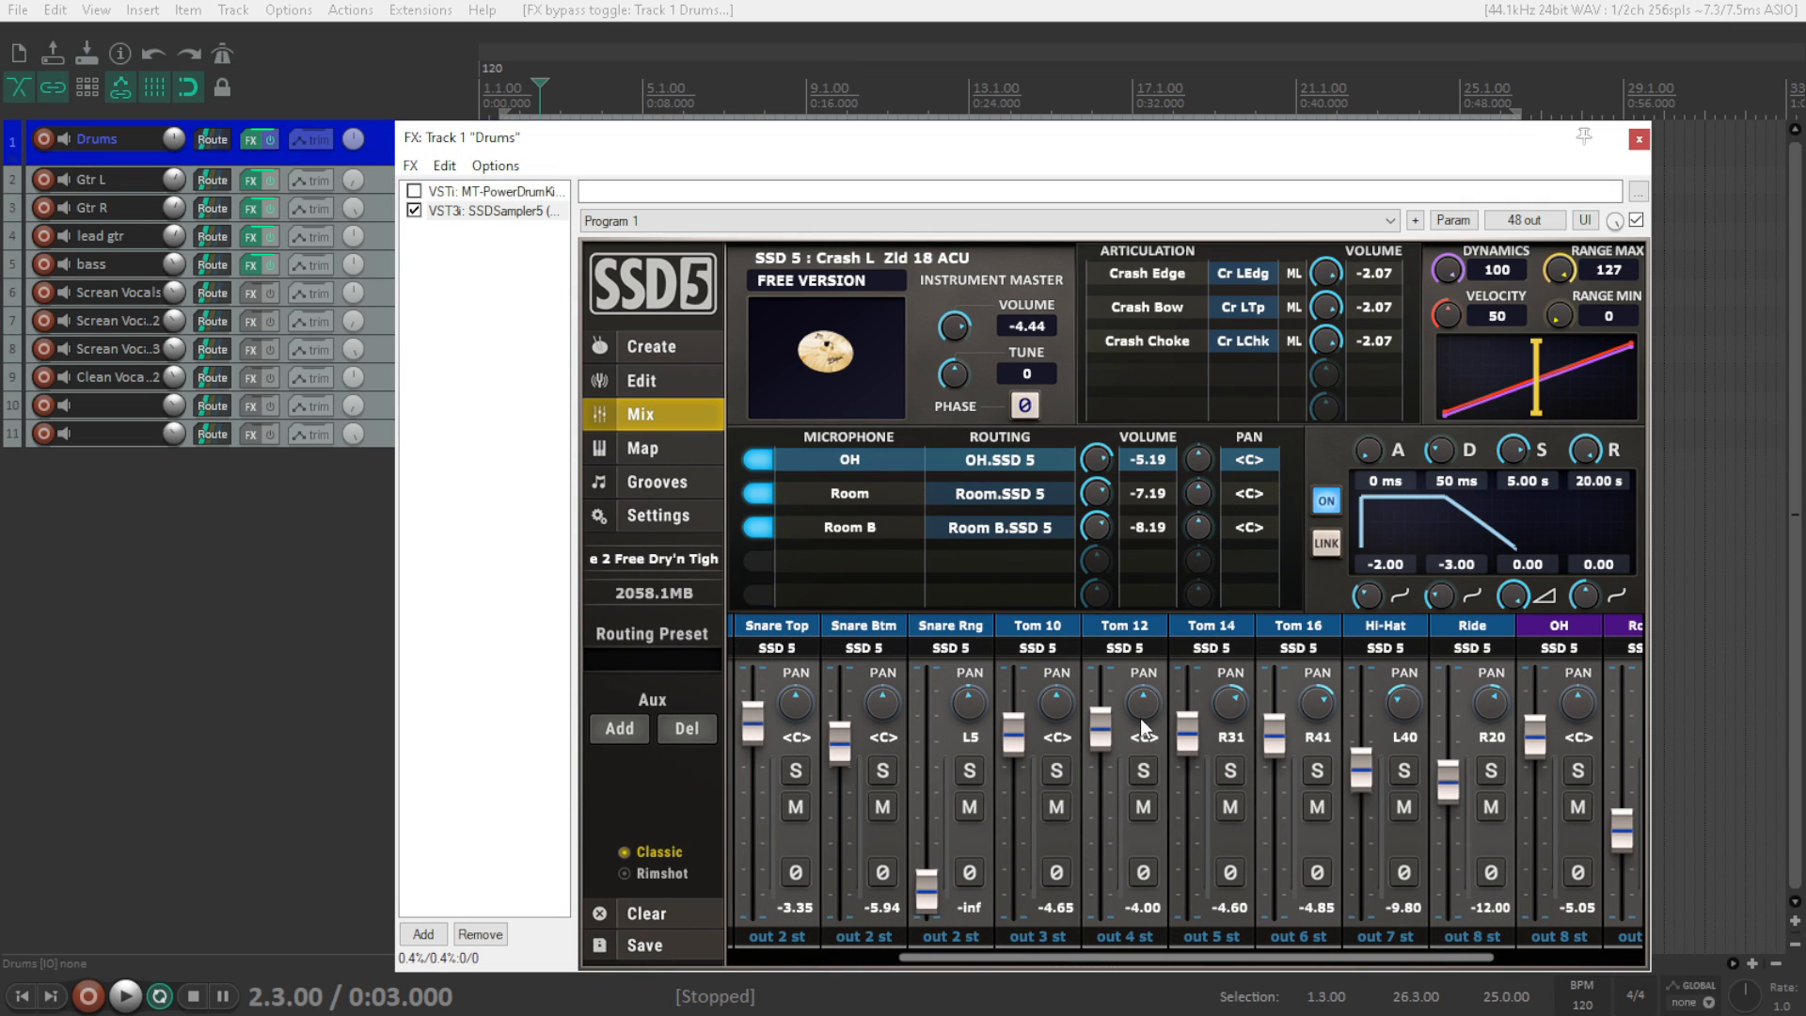
pyautogui.doubleClick(970, 705)
pyautogui.moveTo(978, 951); pyautogui.dragTo(1120, 957)
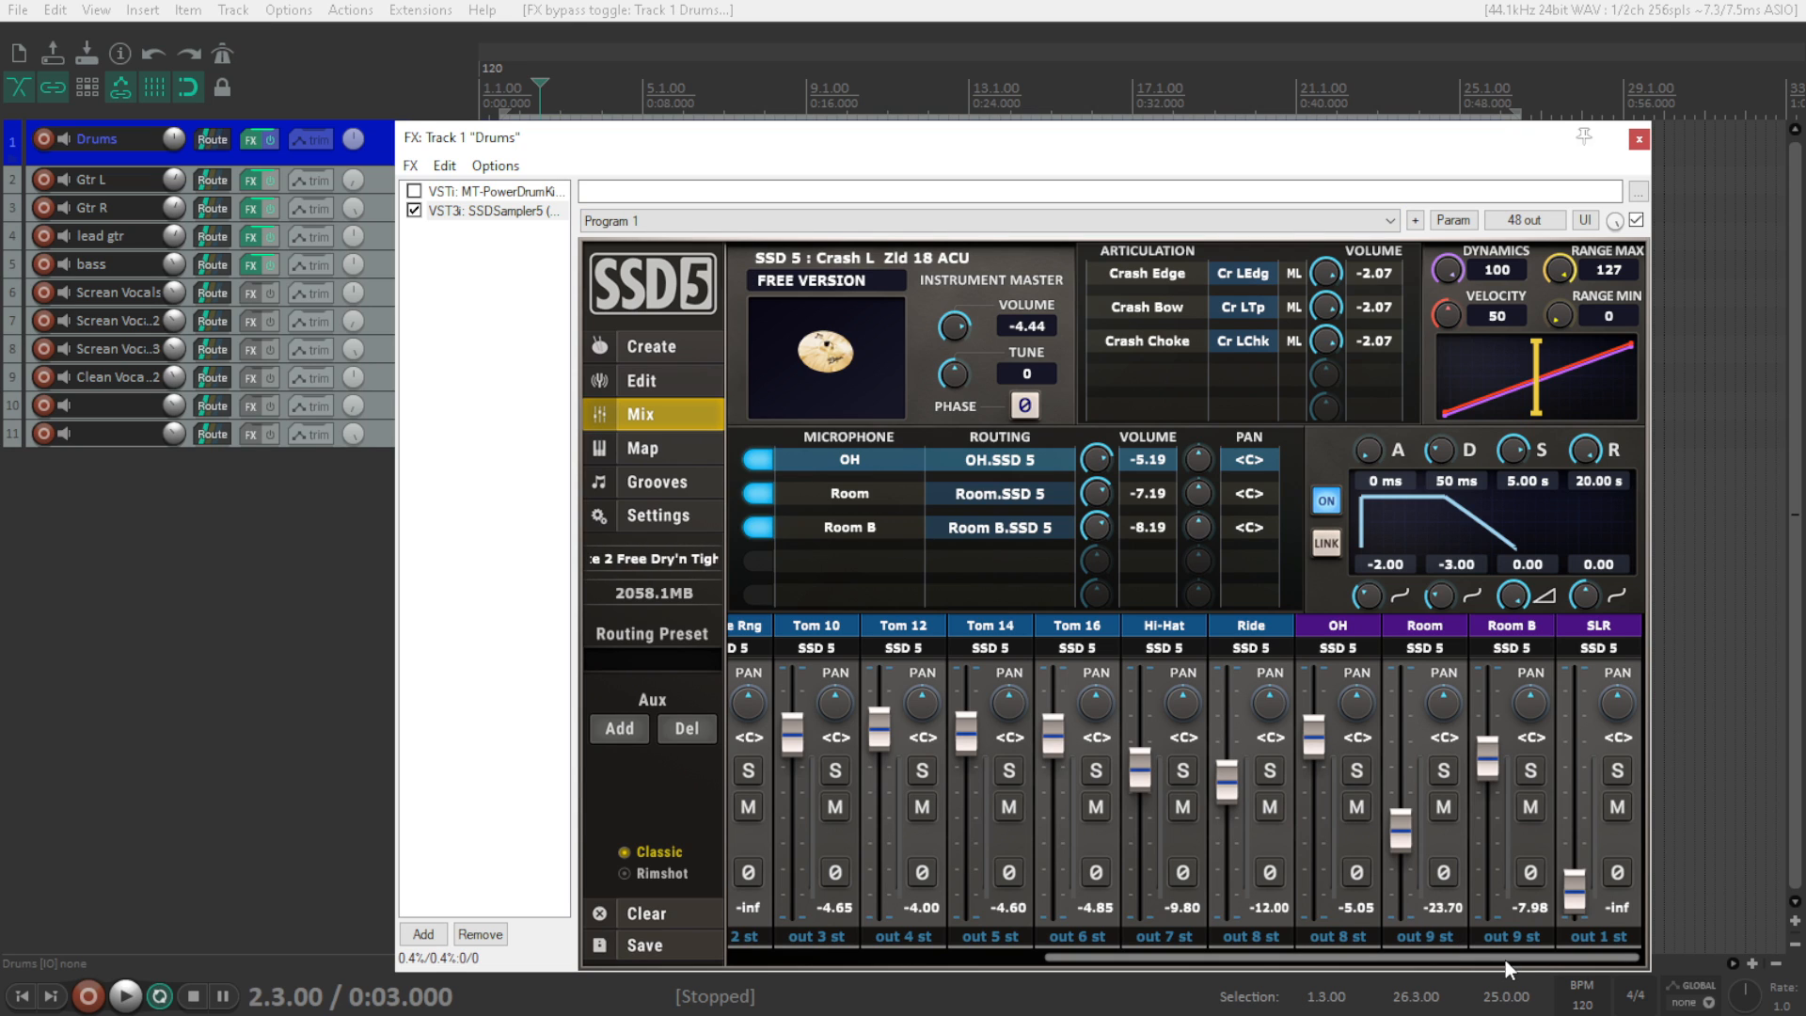
# - Build multichannel routing for the output of the SSDSampler5 plug-in and confirm adding the new output tracks
pyautogui.moveTo(1256, 963); pyautogui.dragTo(924, 967)
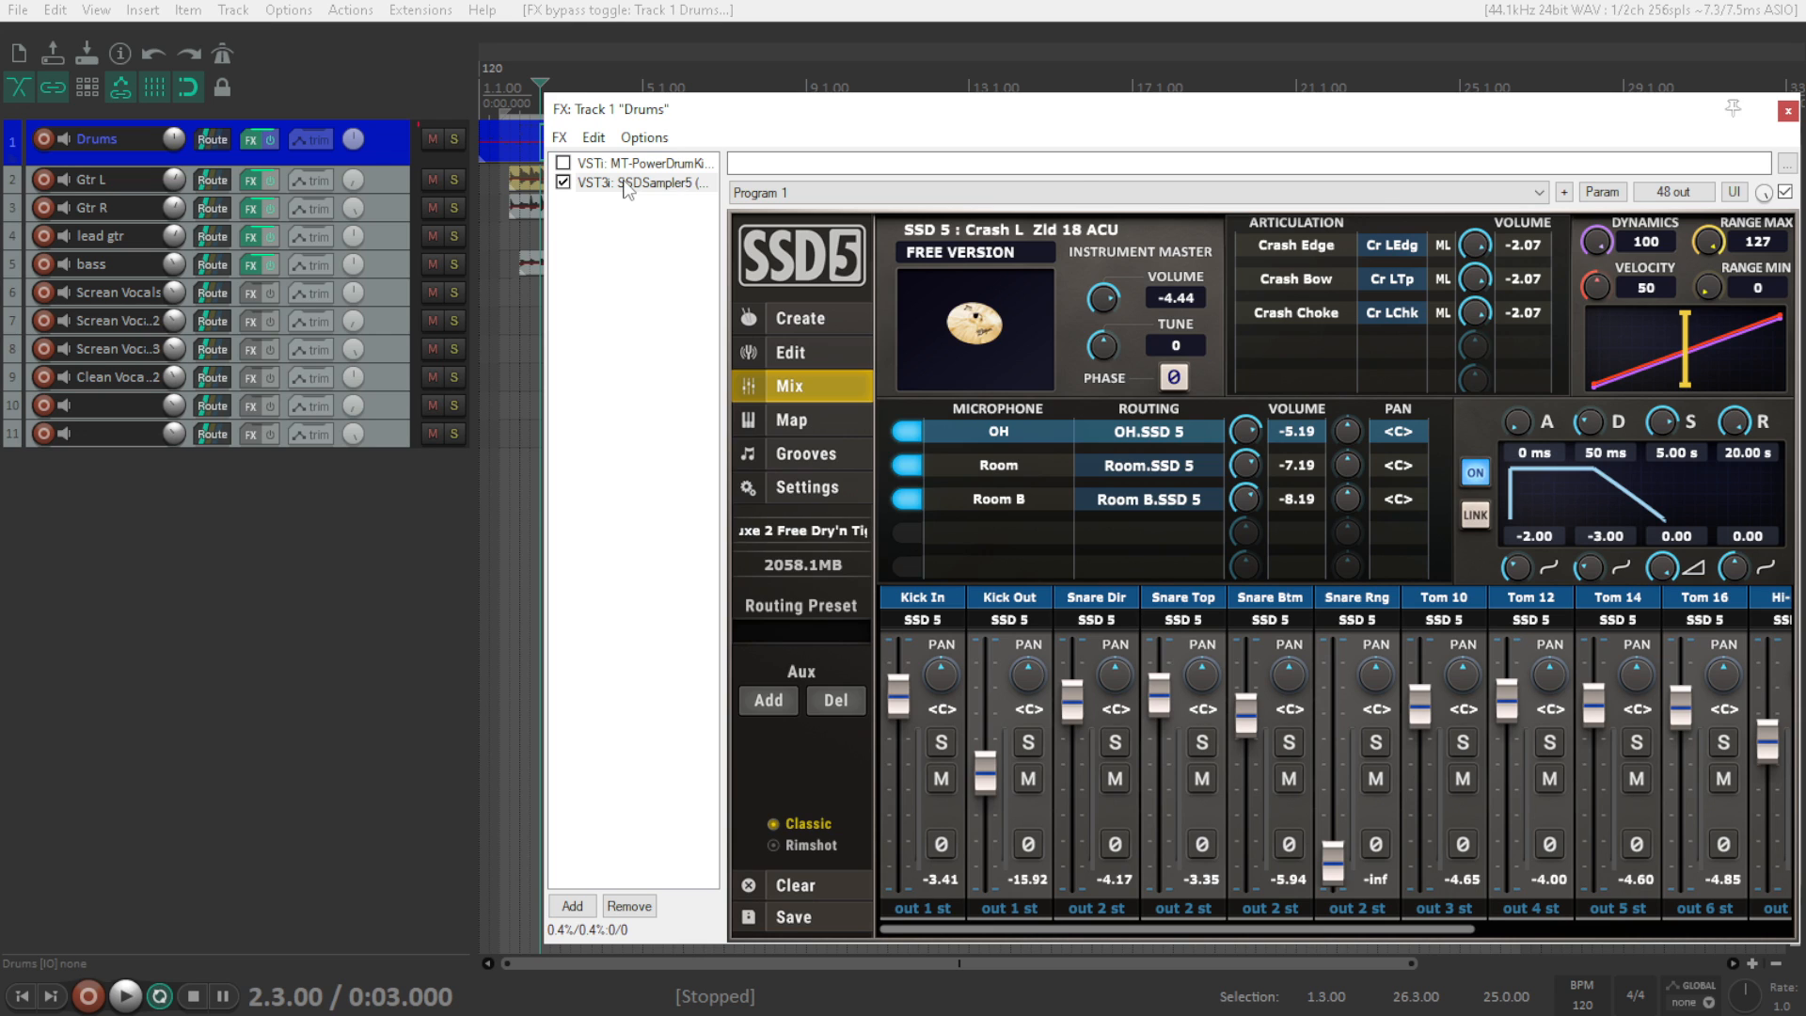
pyautogui.rightClick(625, 186)
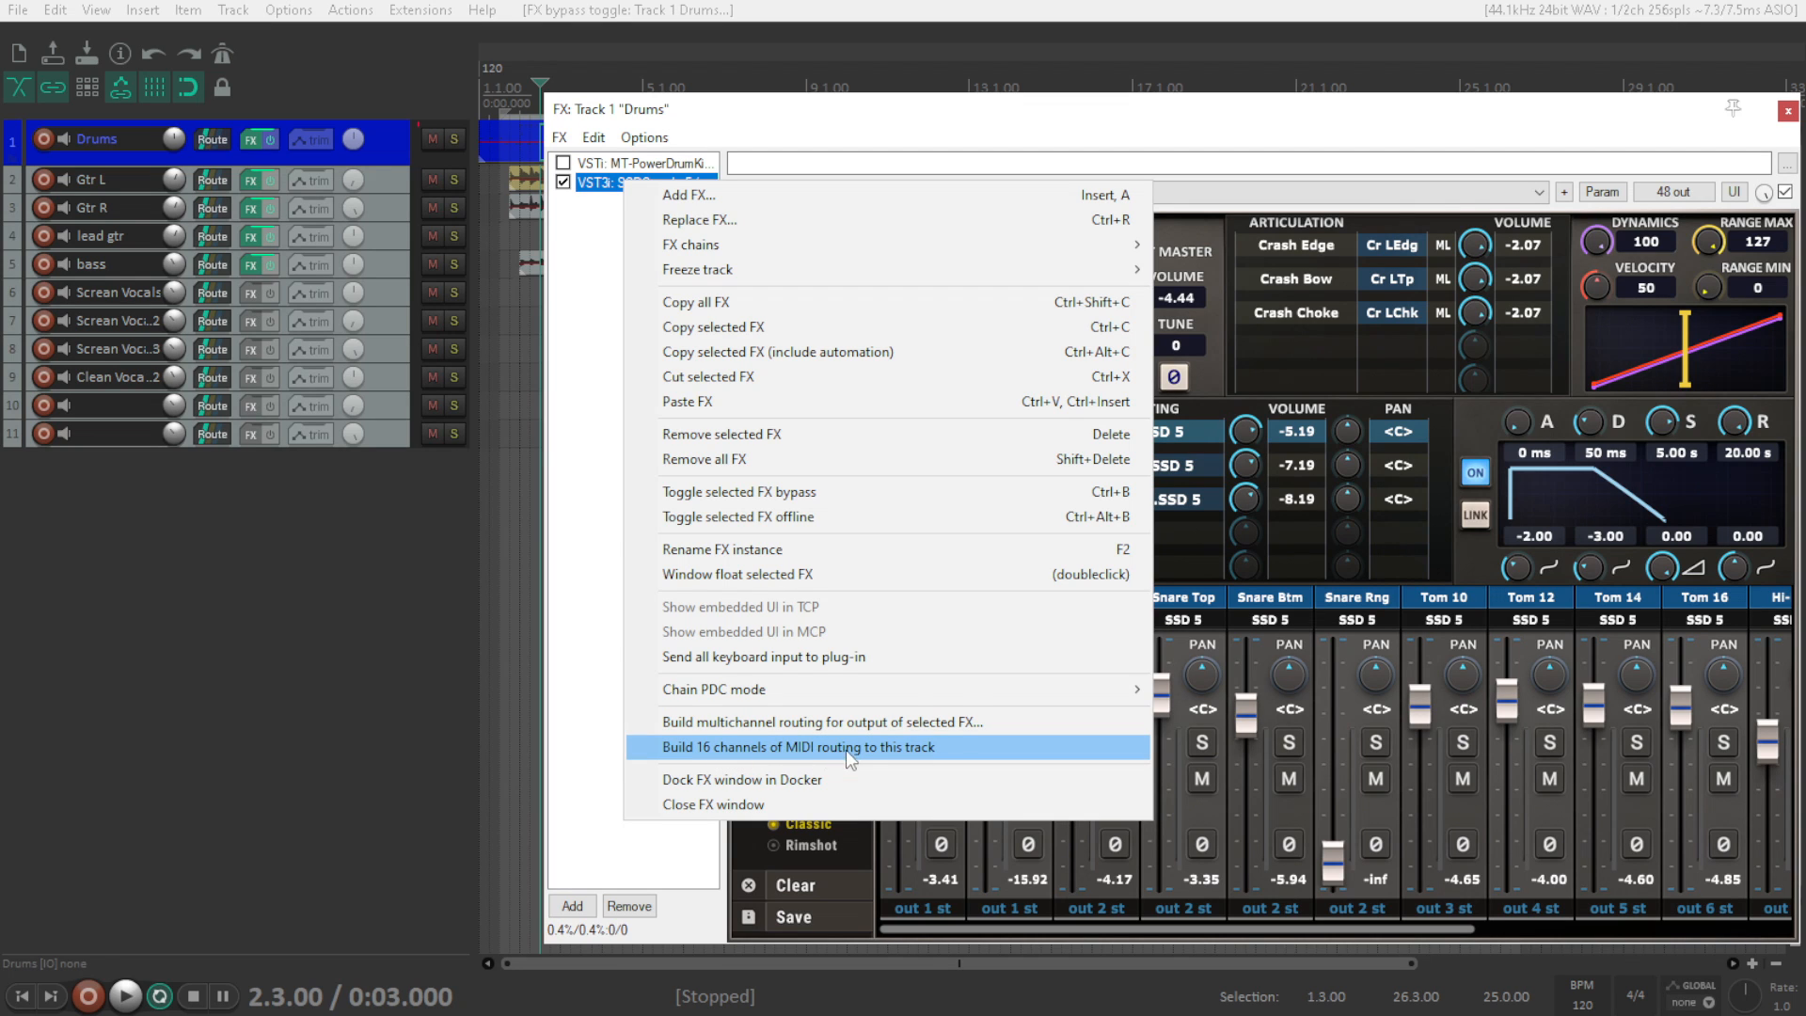
pyautogui.click(743, 722)
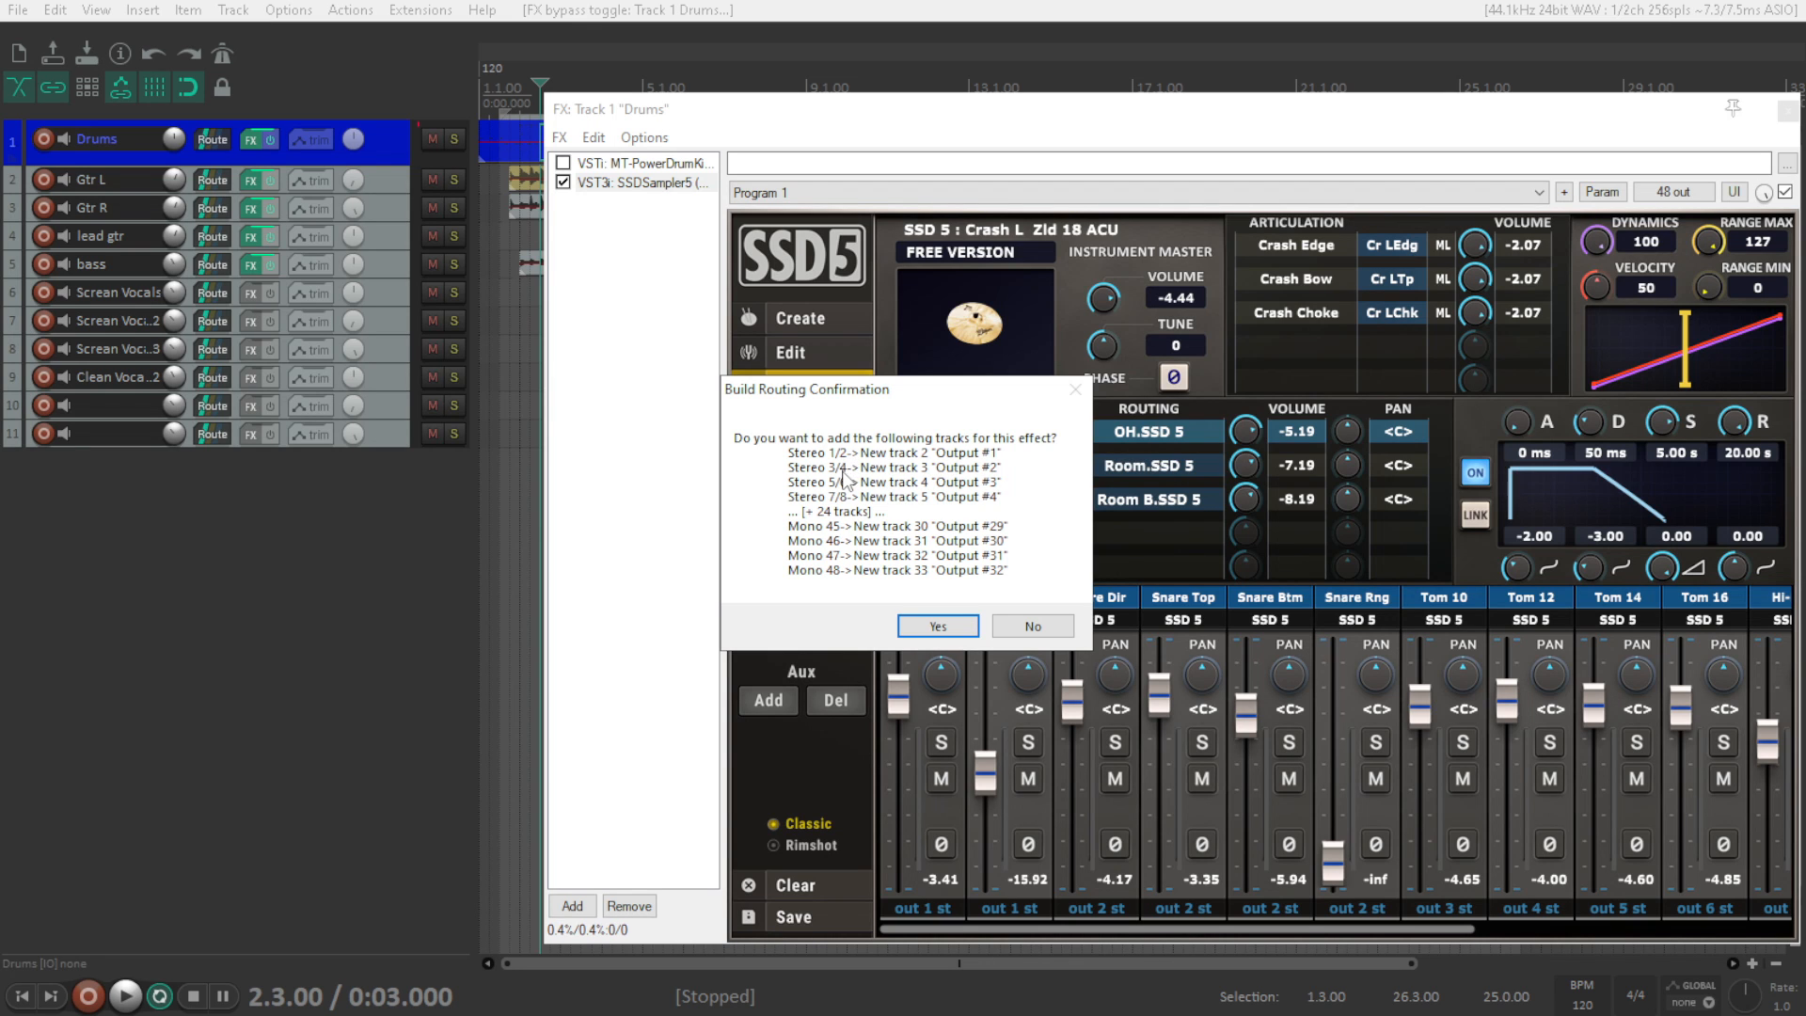
pyautogui.click(943, 628)
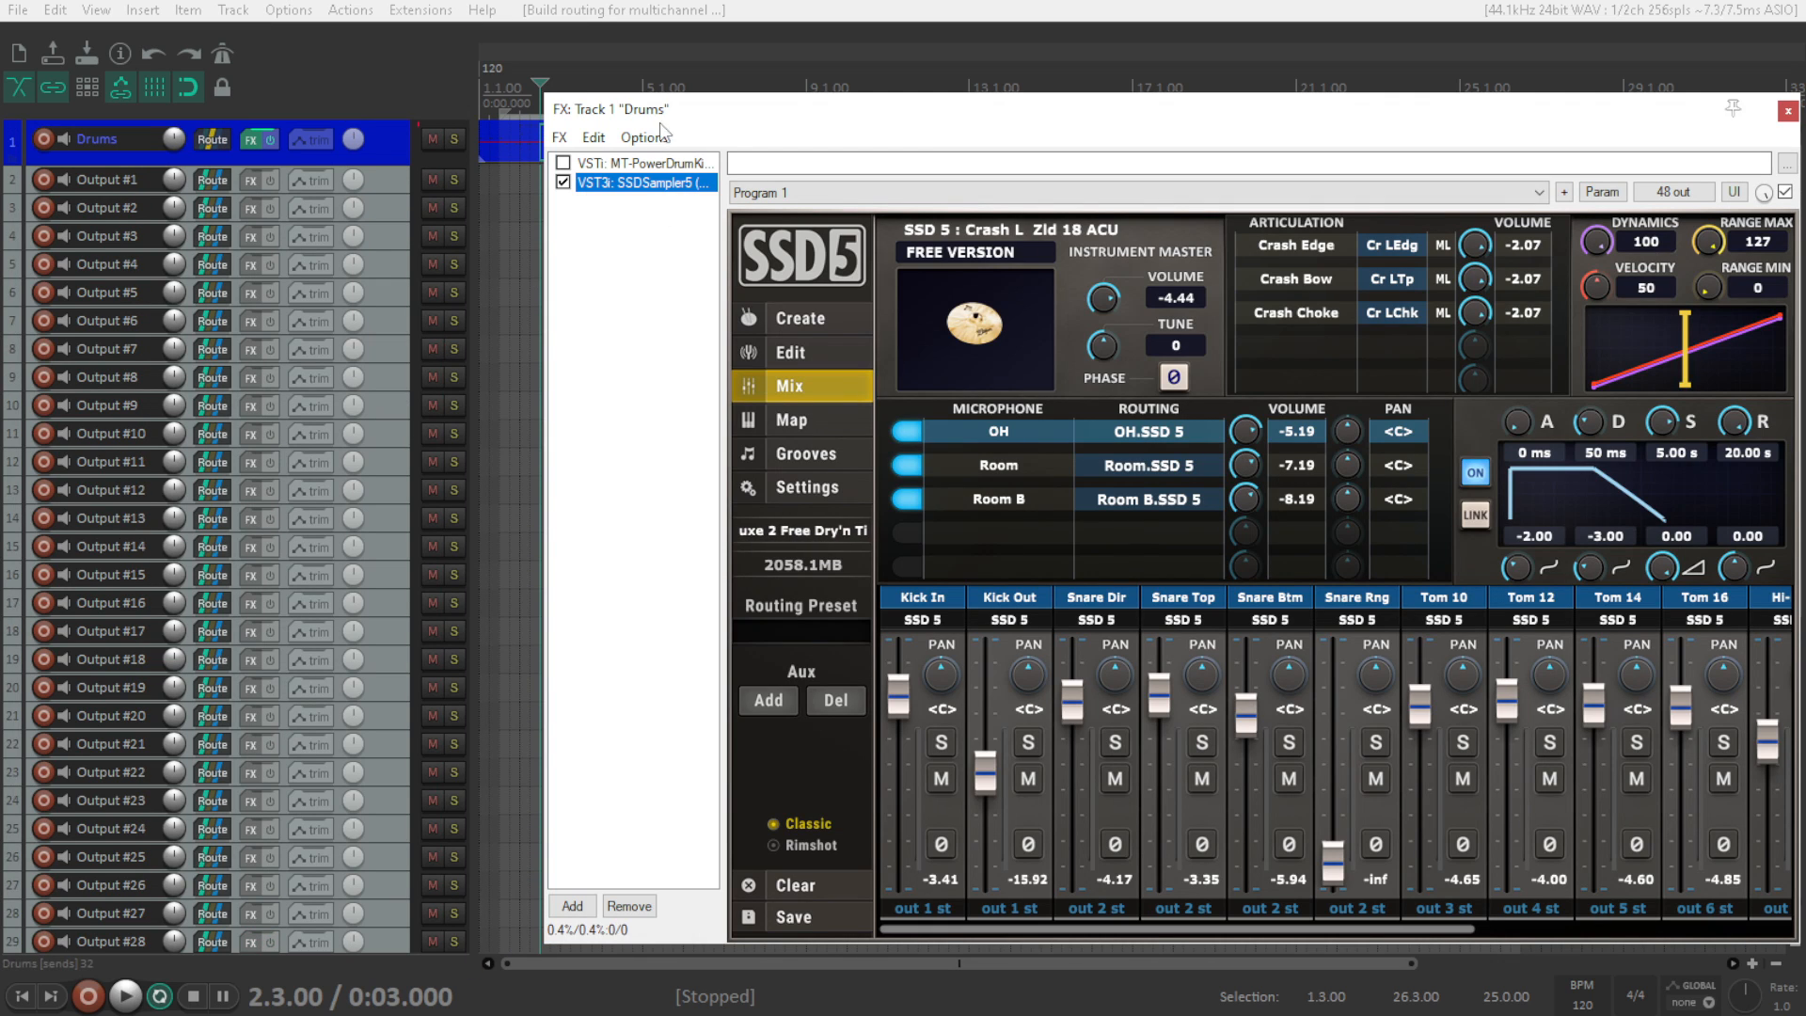
# - Audition the Output #8 and Output #9 tracks soloed one at a time during playback, and check the mixer's output assignments
pyautogui.press('space')
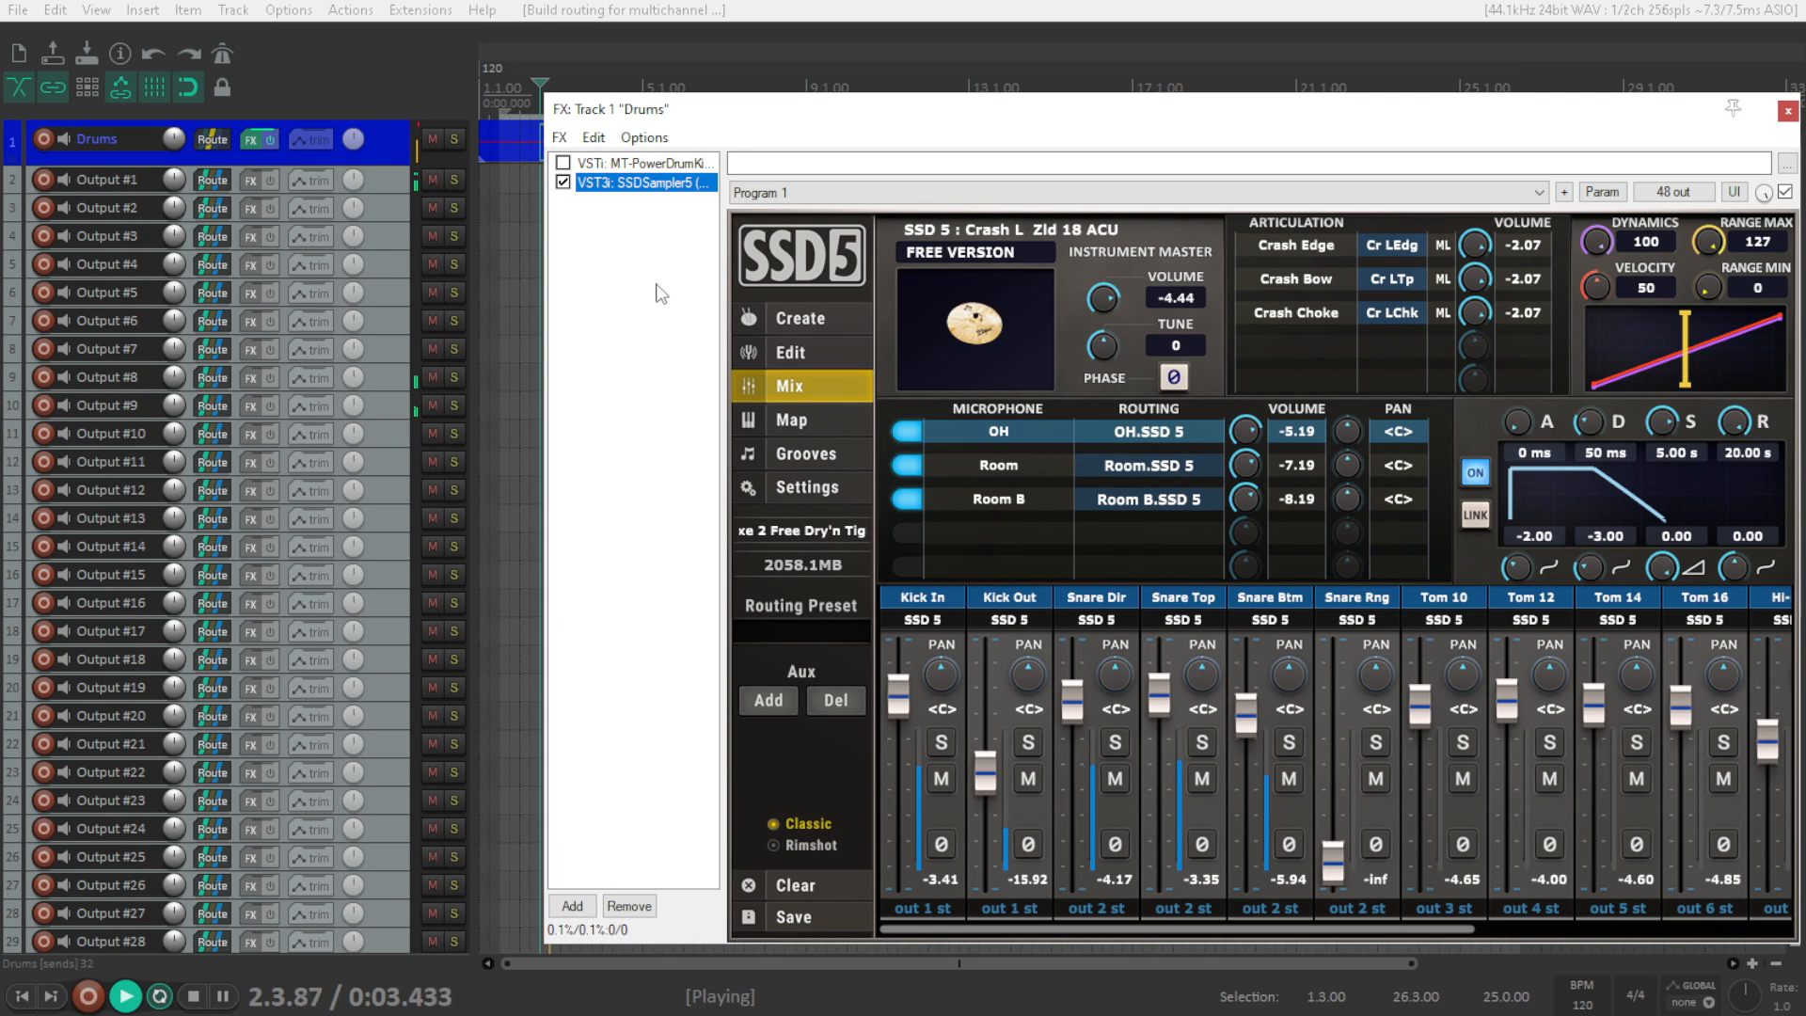
pyautogui.click(456, 384)
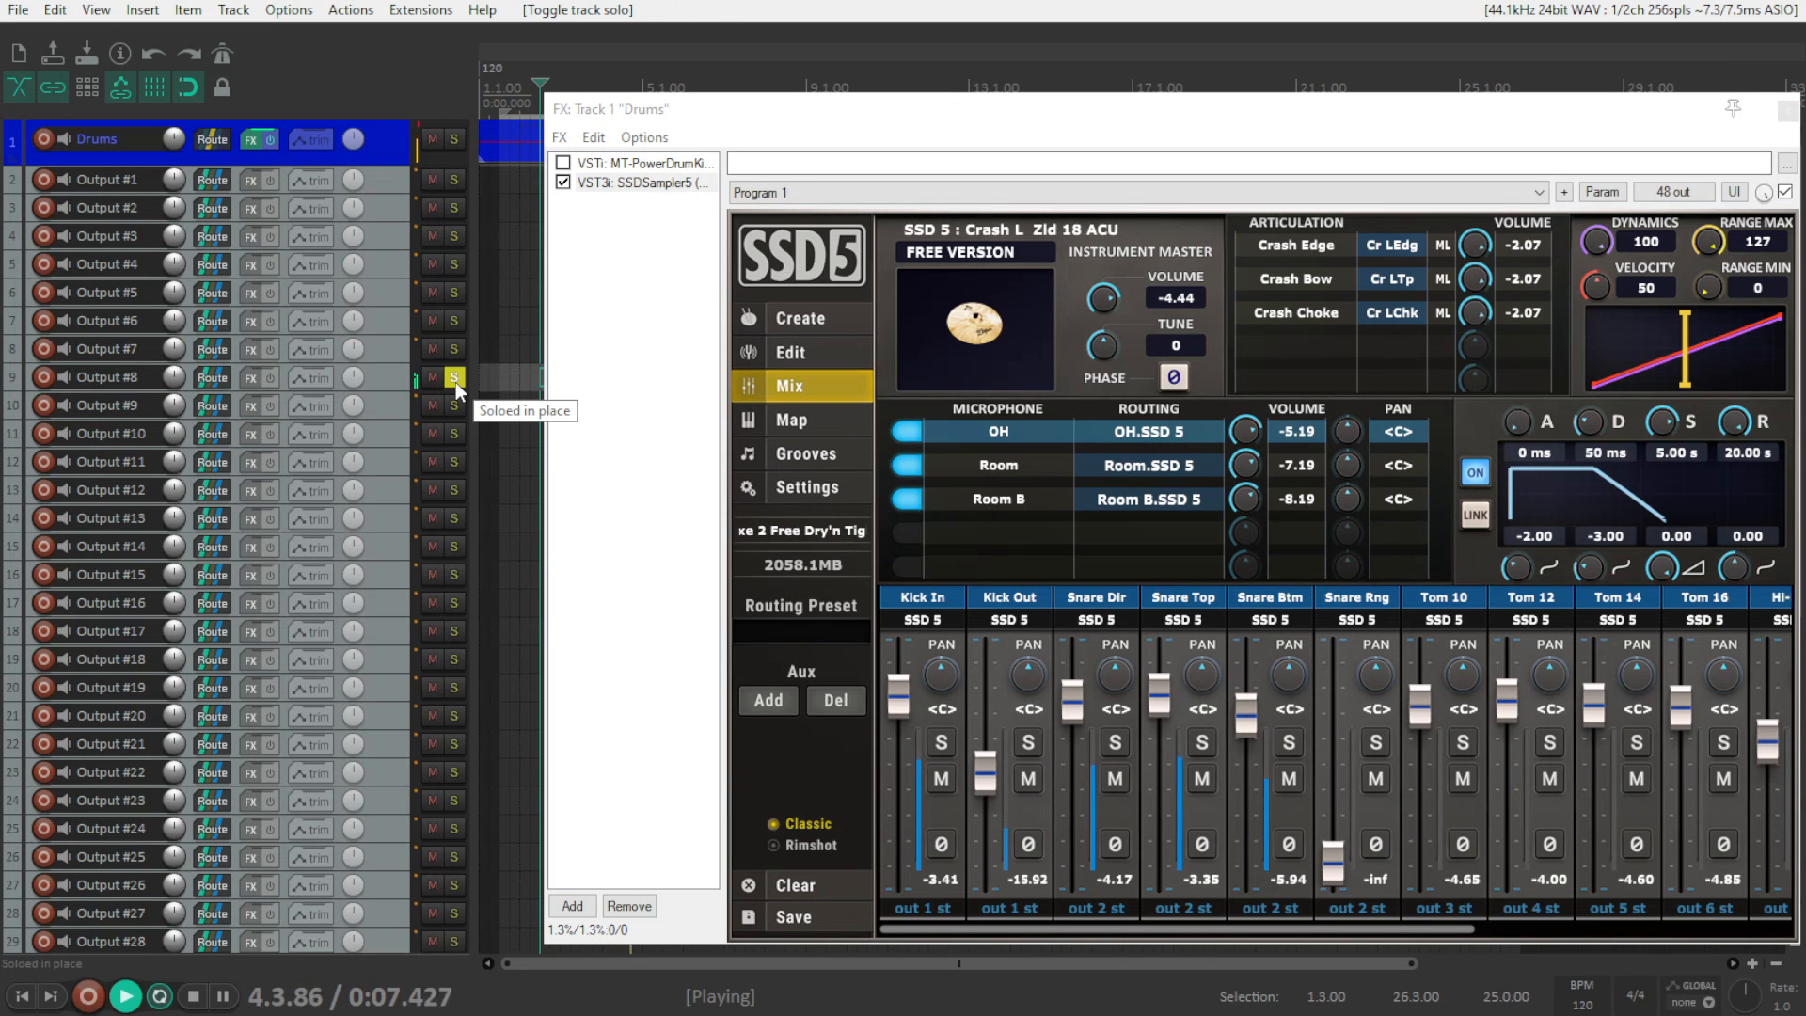
pyautogui.click(455, 382)
pyautogui.click(457, 407)
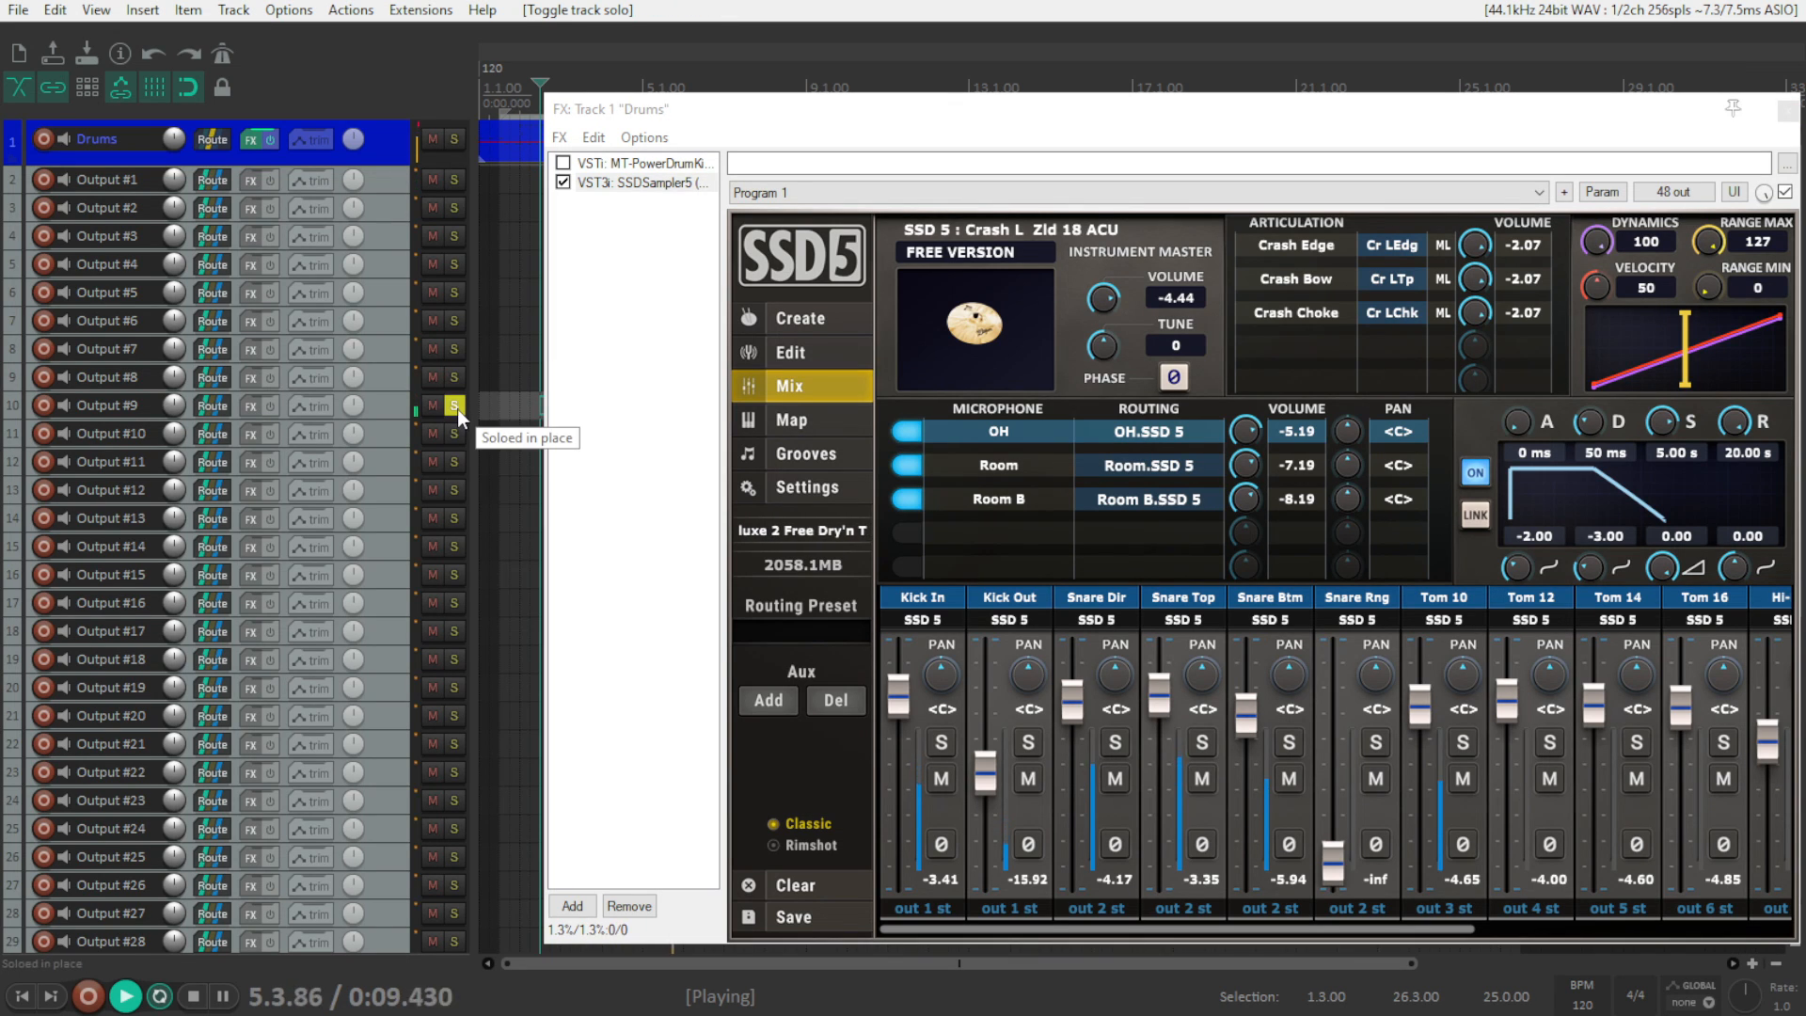
pyautogui.click(456, 406)
pyautogui.press('space')
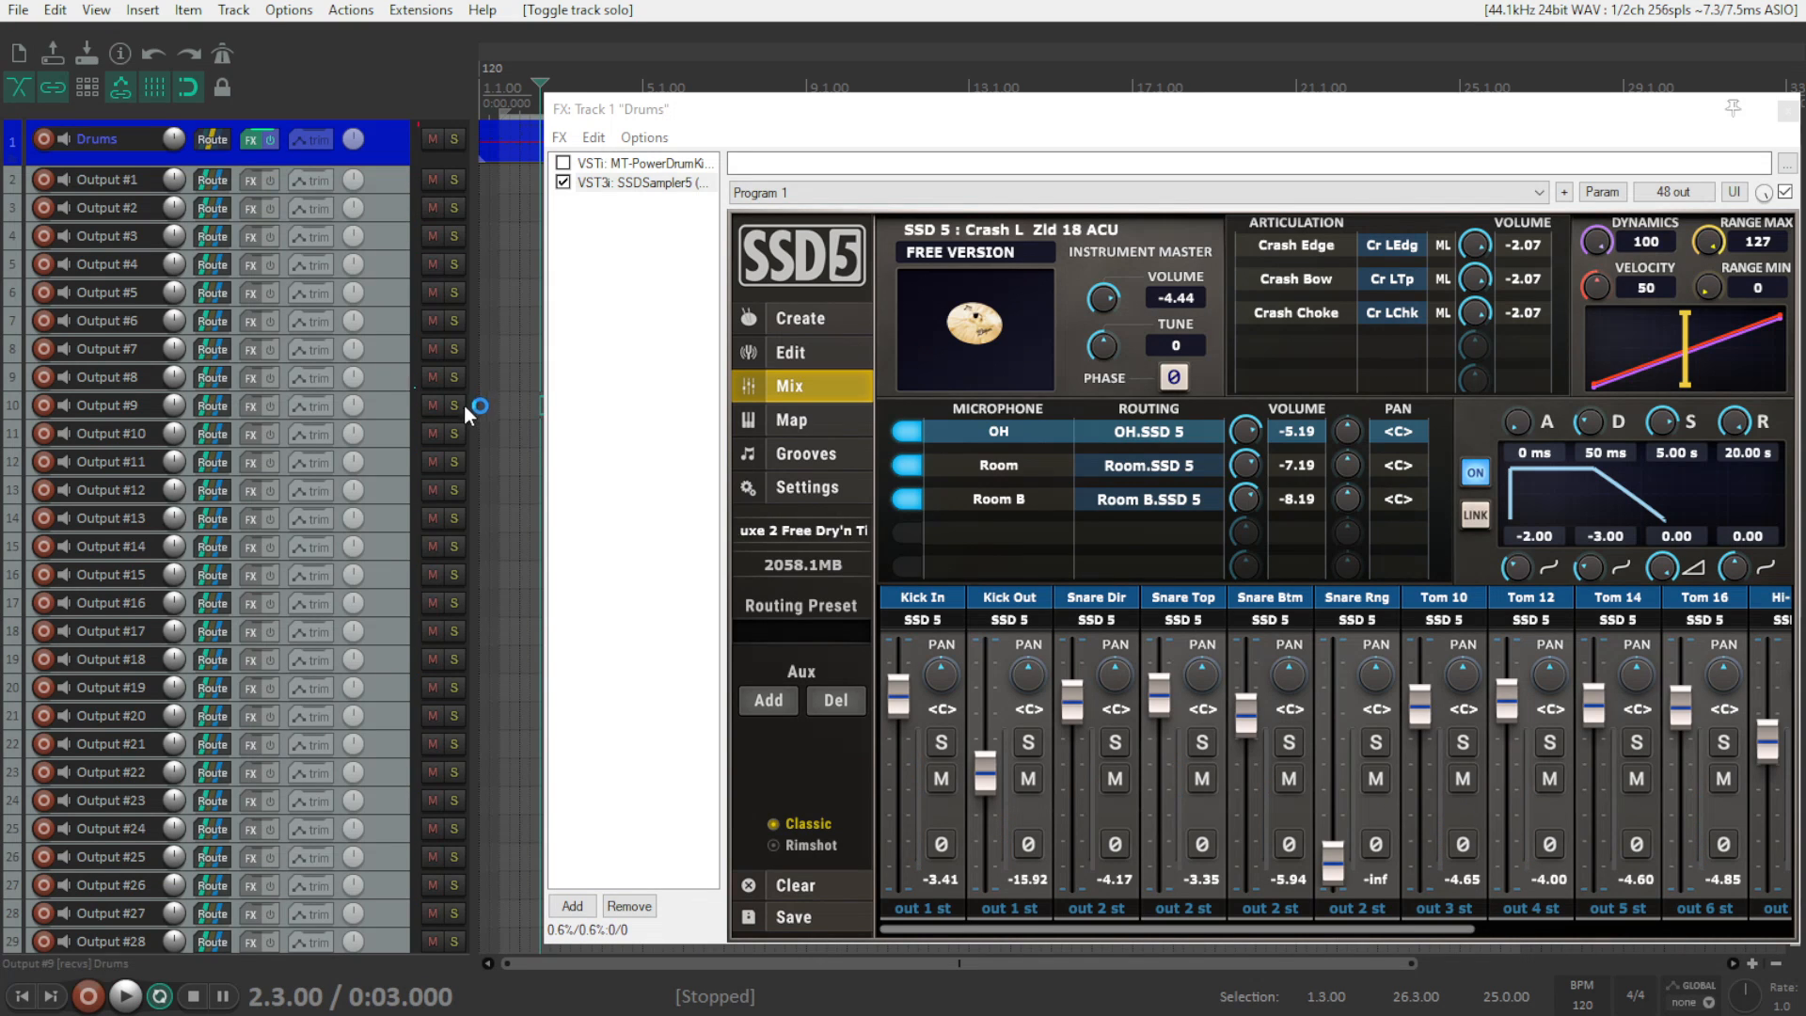
pyautogui.moveTo(1140, 930); pyautogui.dragTo(1514, 935)
pyautogui.moveTo(1646, 933); pyautogui.dragTo(1212, 906)
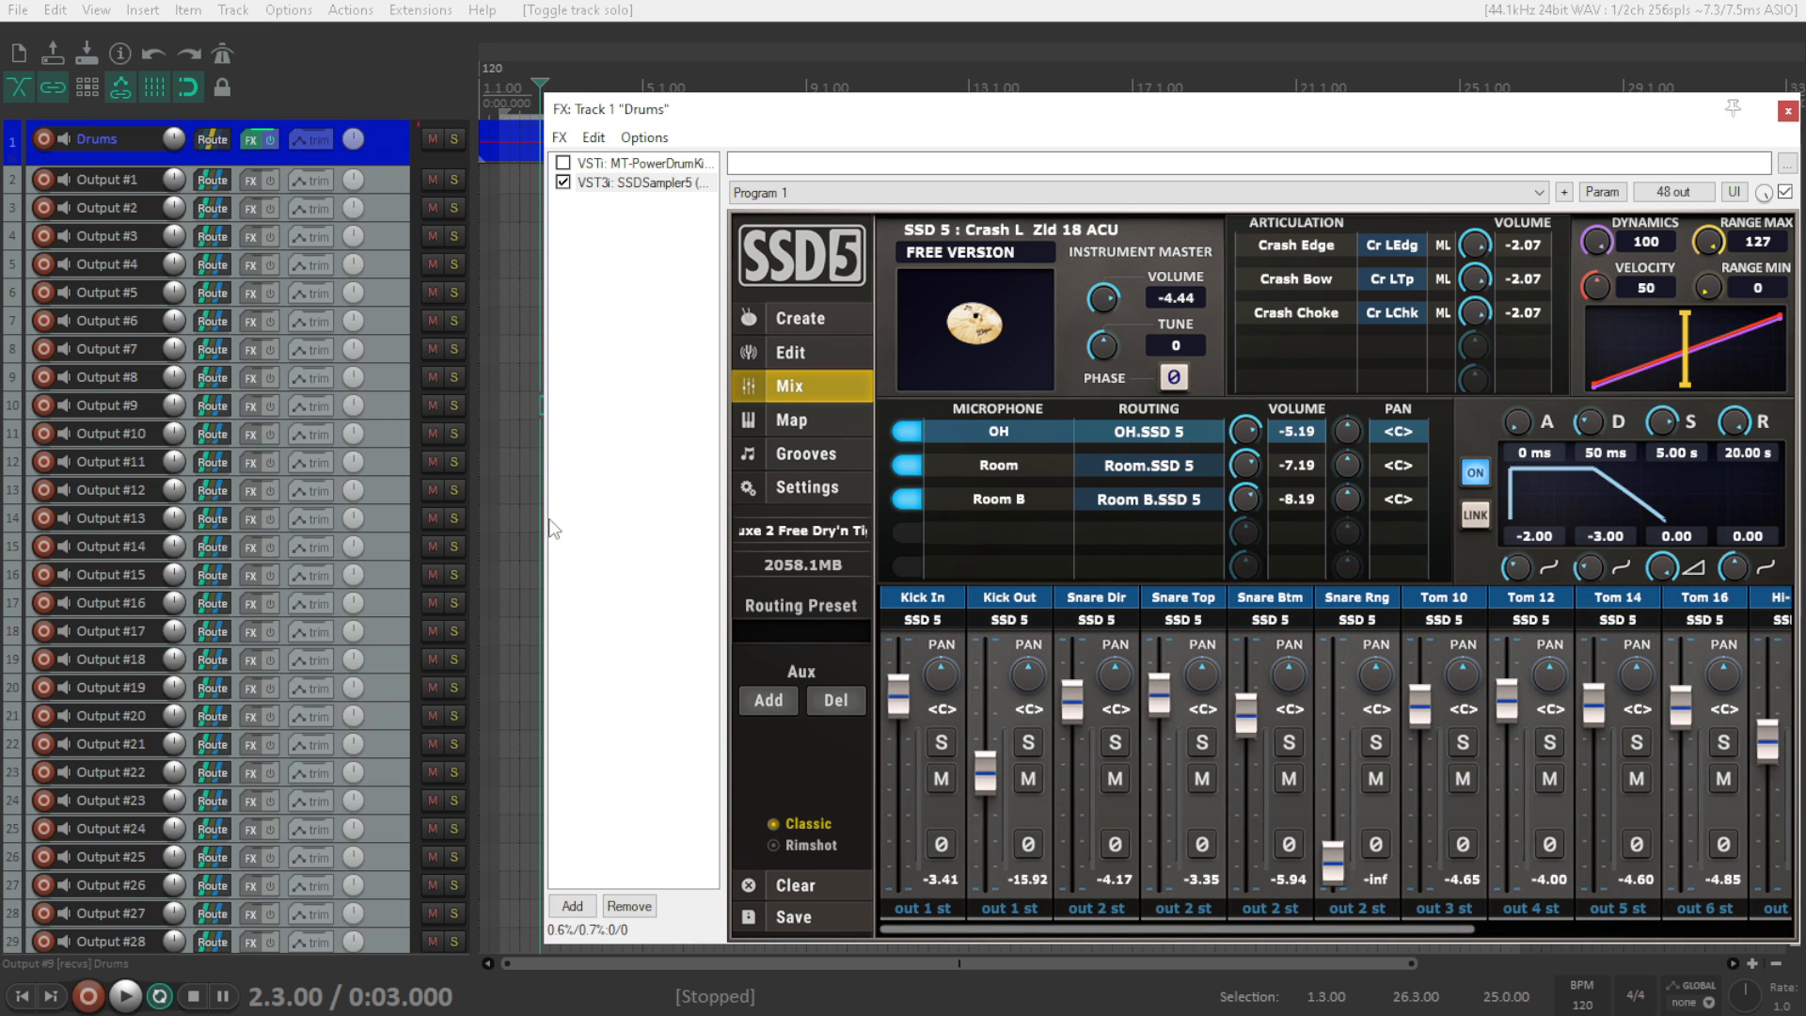
# - Remove the unused tracks Output #10 through Output #32
pyautogui.click(387, 433)
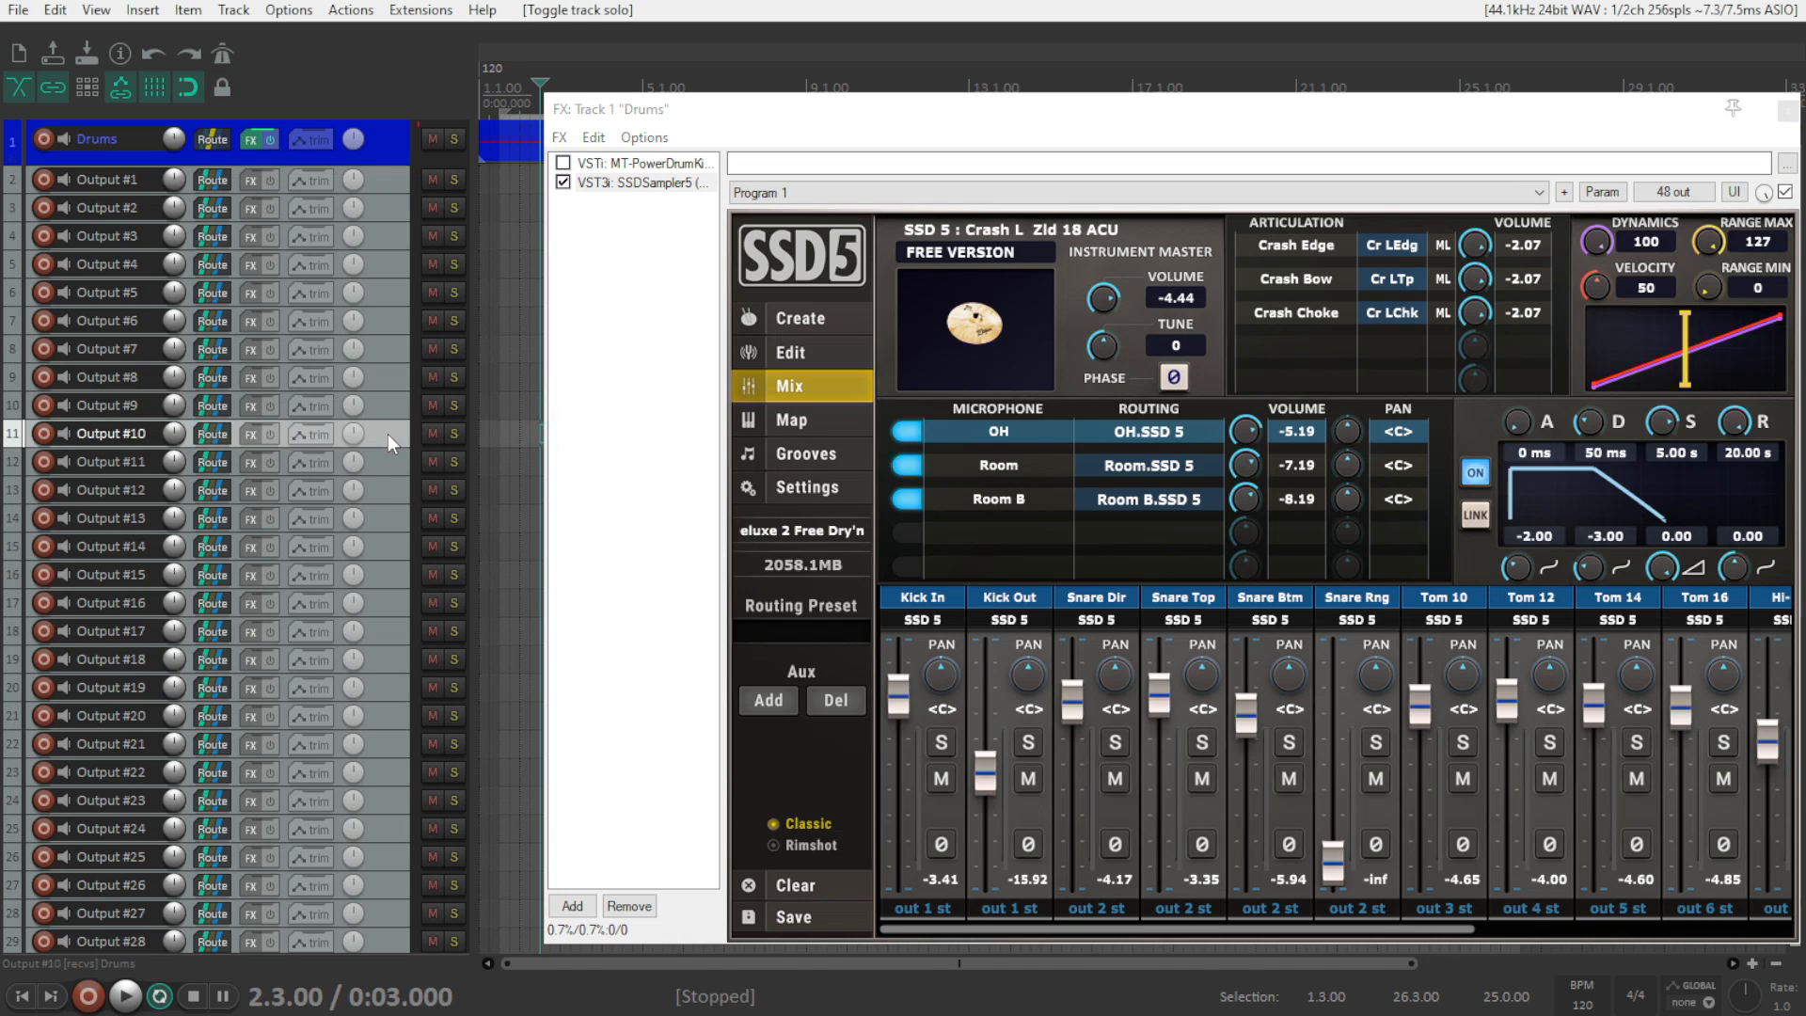
pyautogui.scroll(-3, 388, 528)
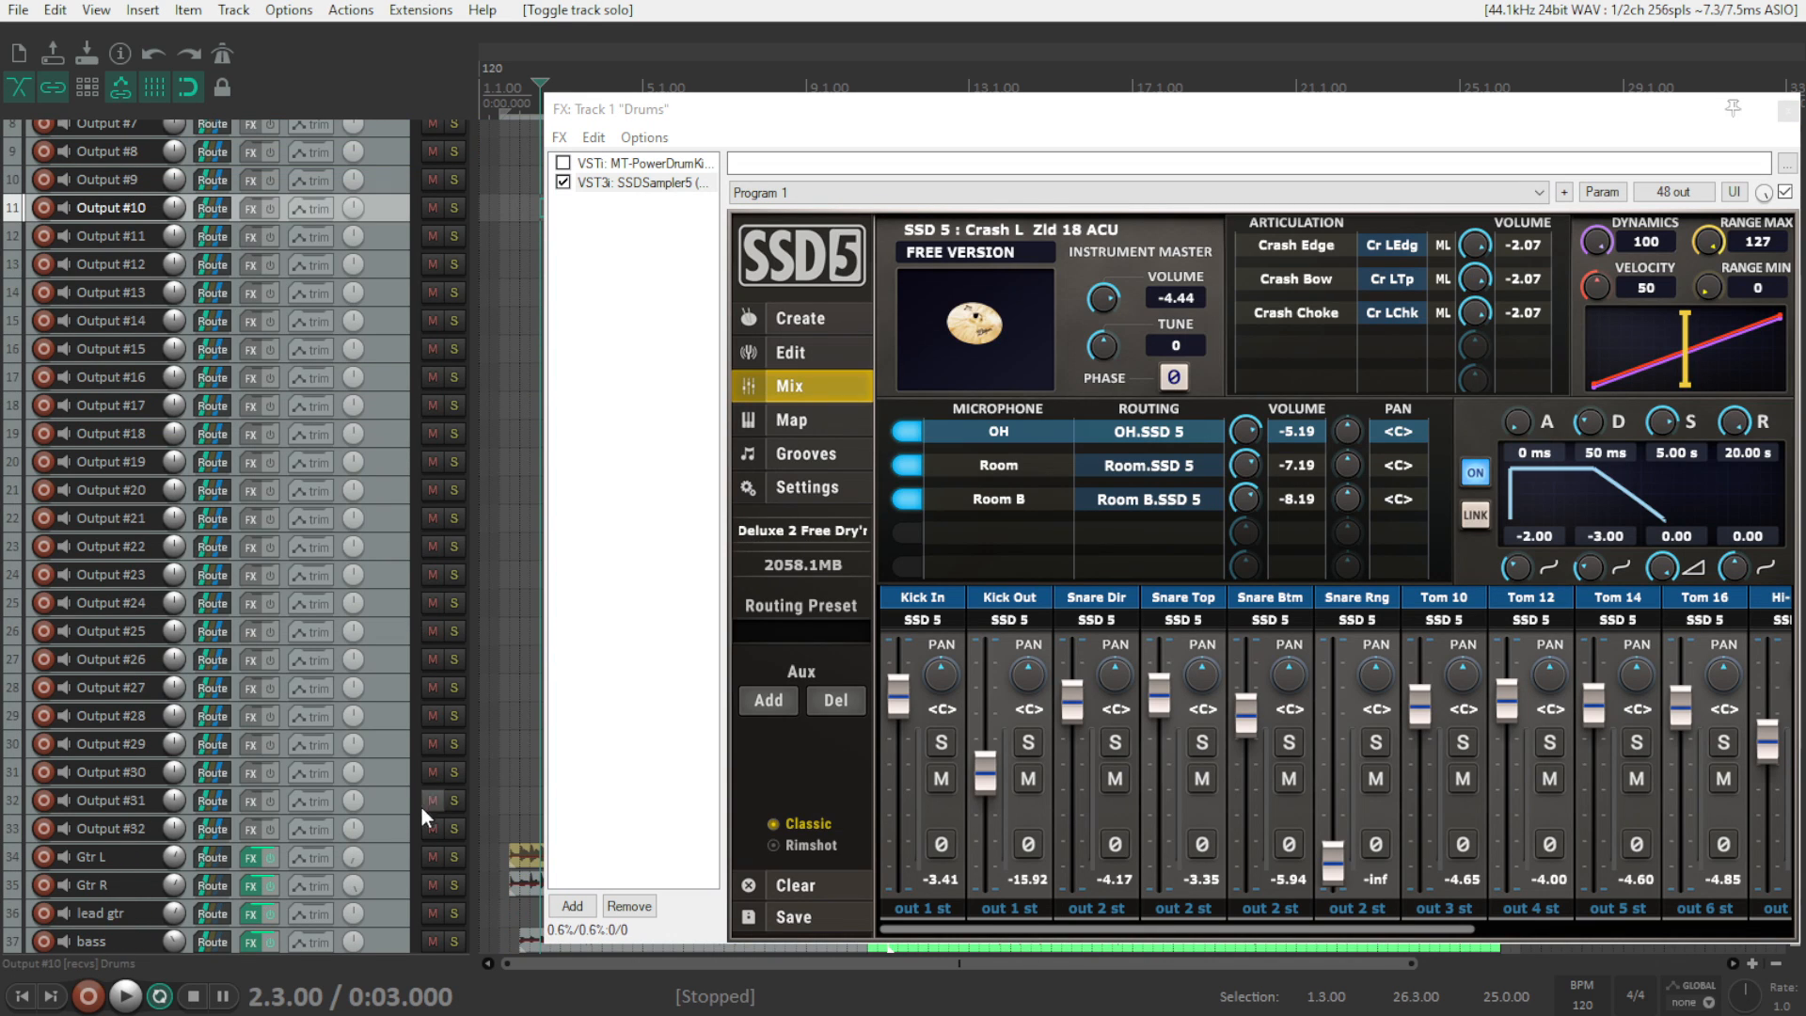
pyautogui.keyDown('shift'); pyautogui.click(393, 834); pyautogui.keyUp('shift')
pyautogui.rightClick(387, 824)
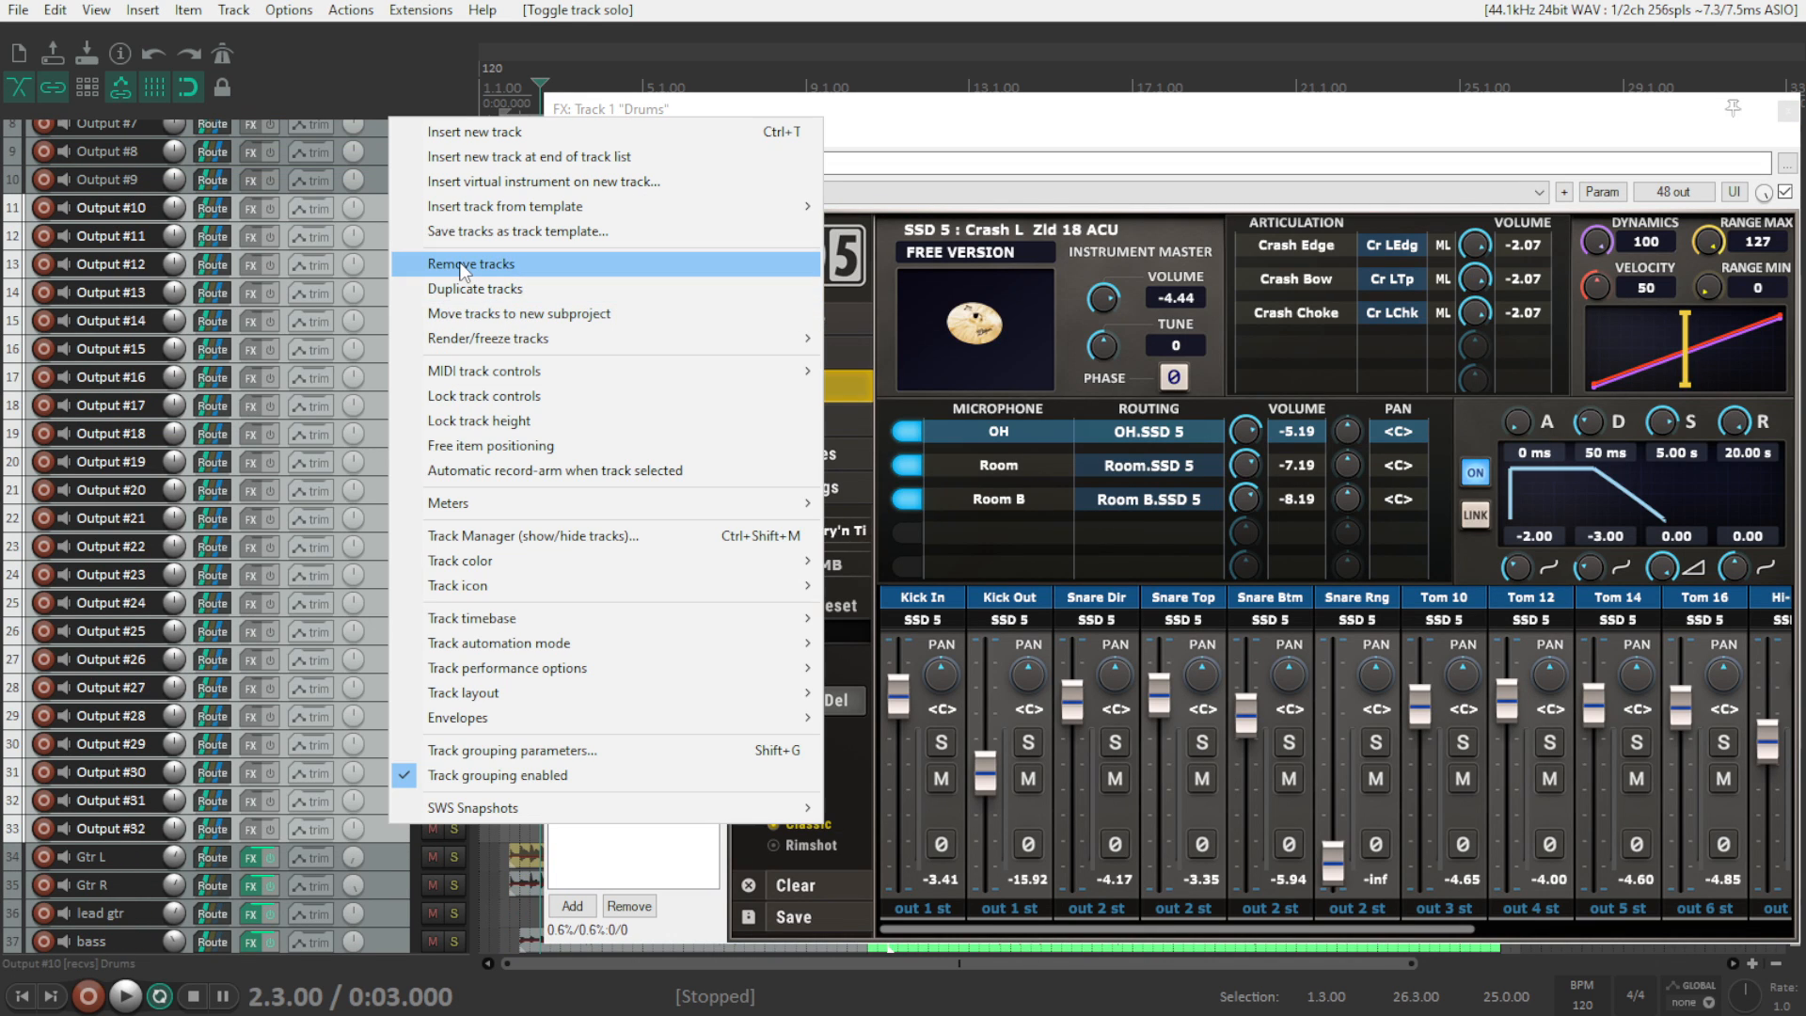
pyautogui.click(461, 268)
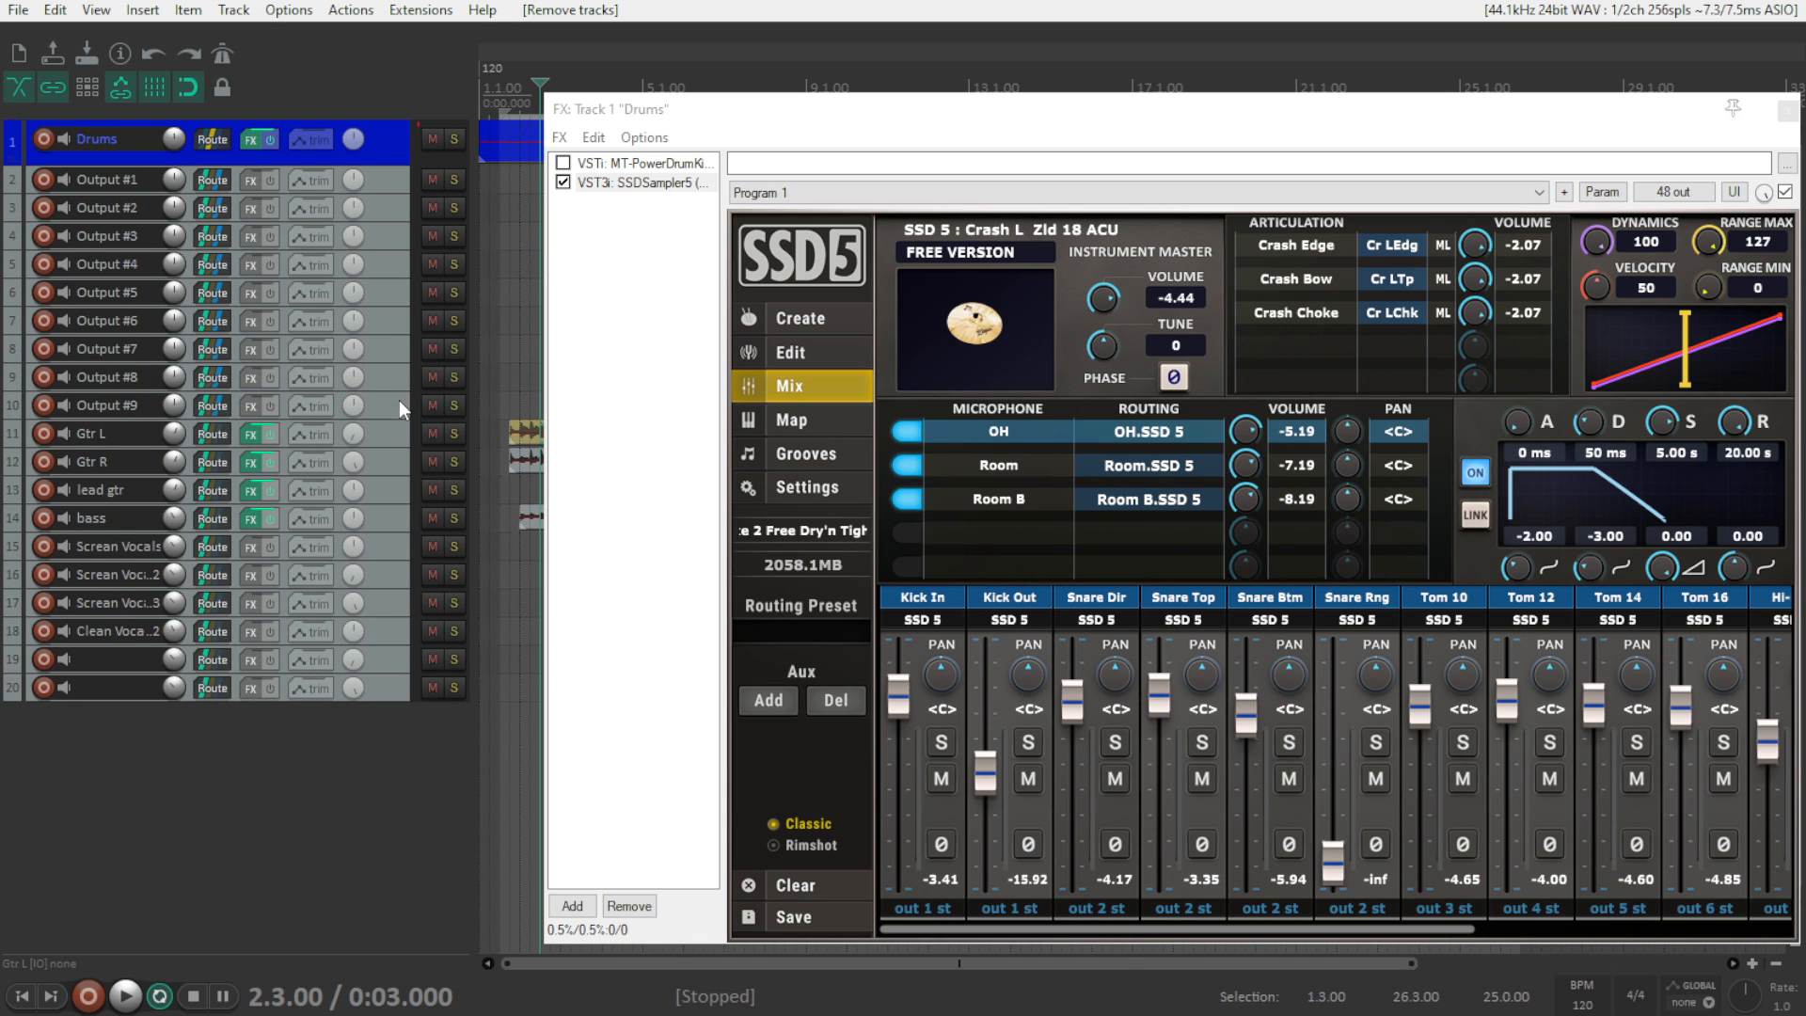
# - Rename tracks Output #1 through Output #7 as Kick, Snare, Tom 1, Tom 2, Tom 3, Tom 4 and Tom 5
pyautogui.doubleClick(120, 177)
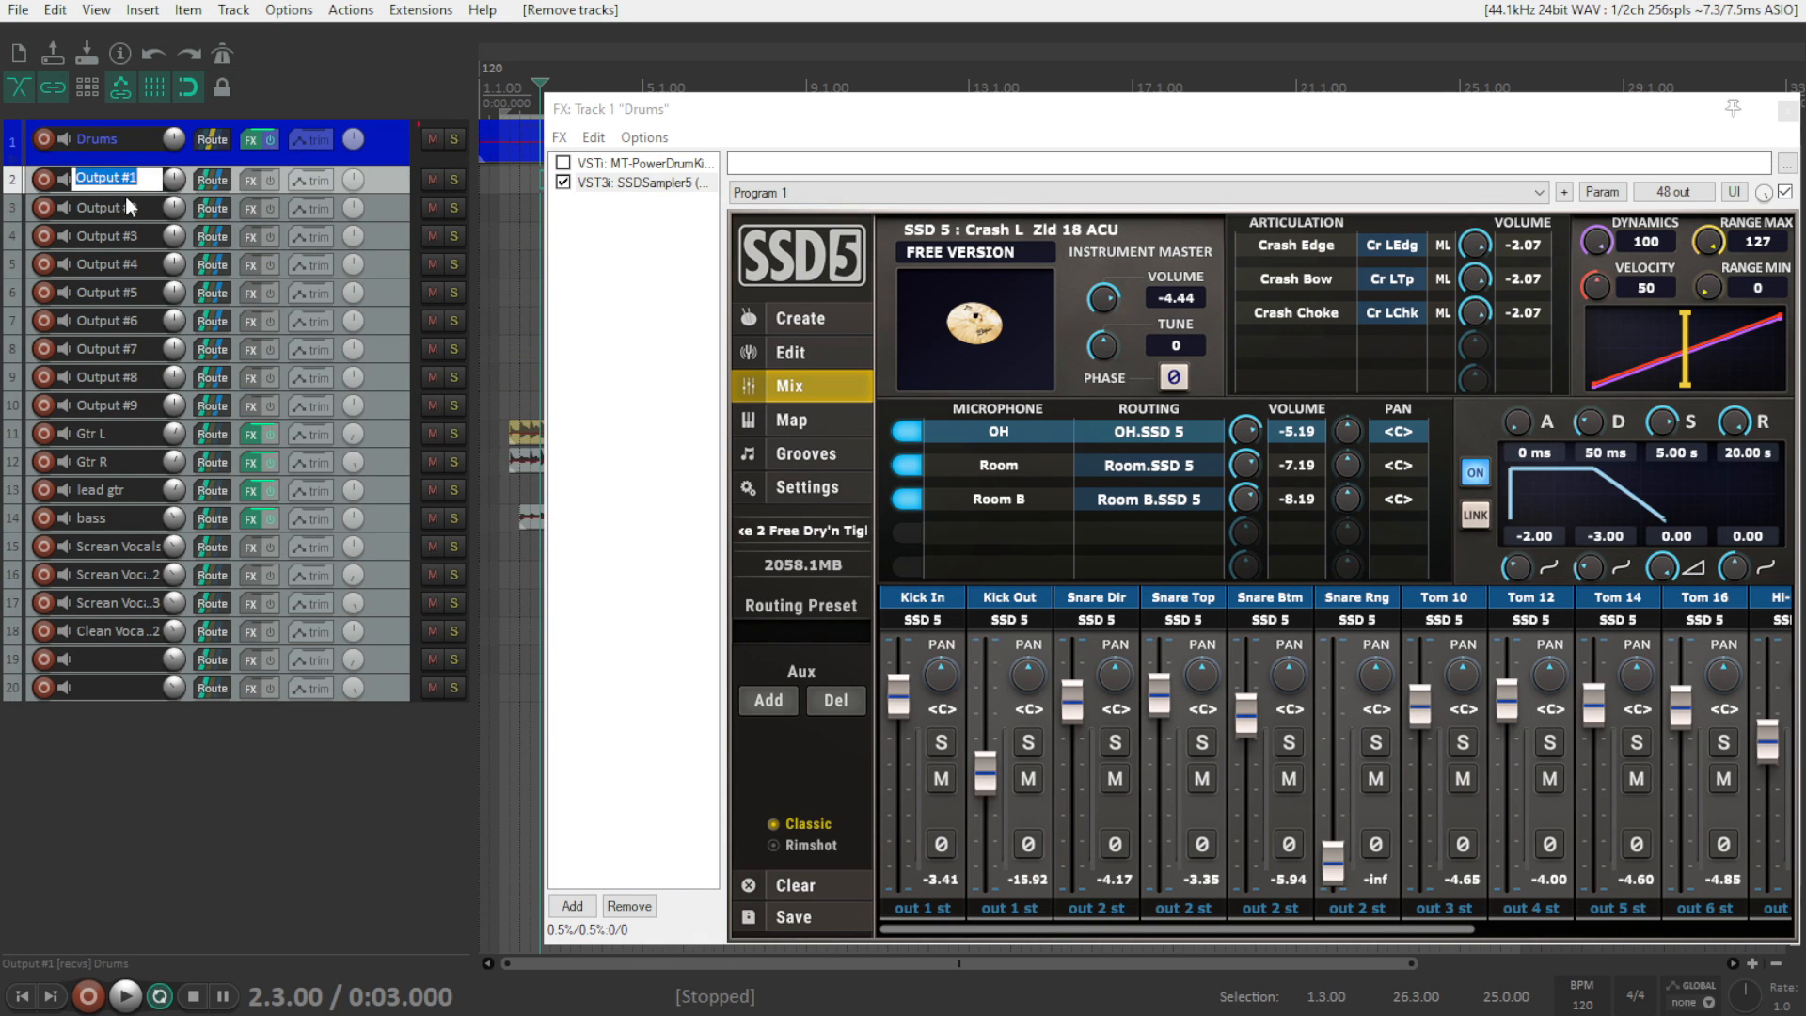
pyautogui.write('Kick')
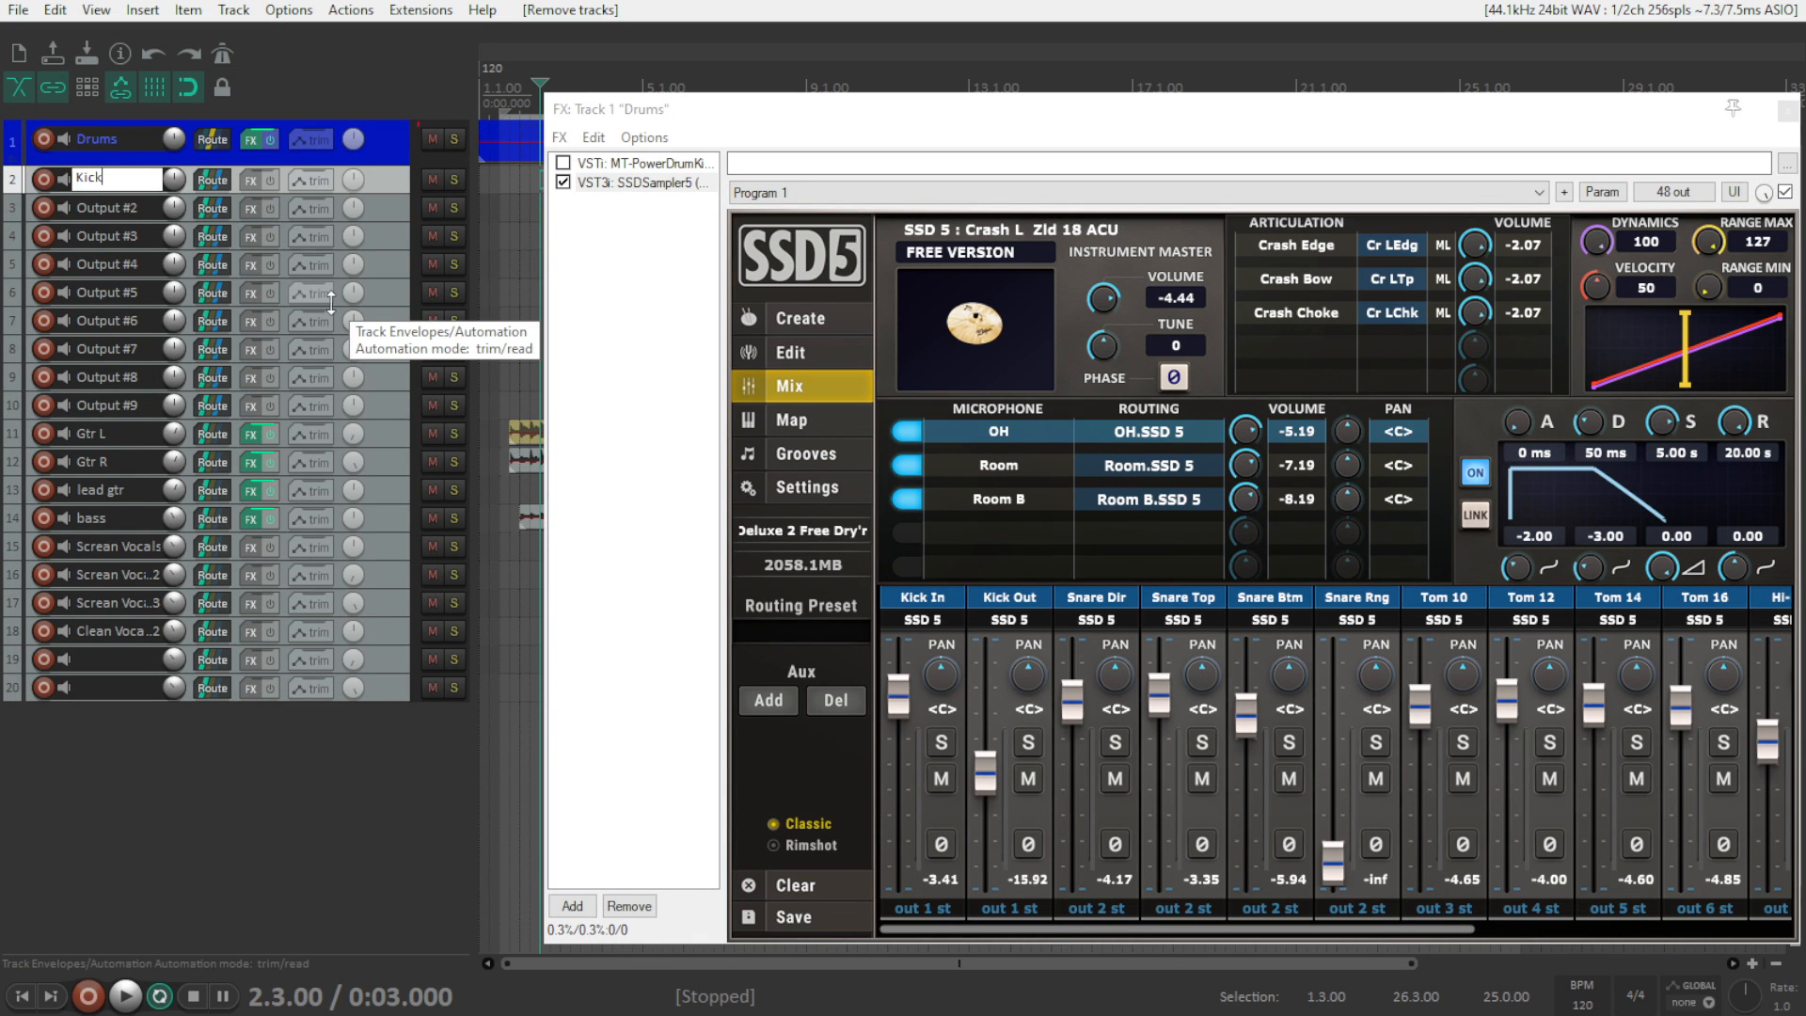
pyautogui.press('Return')
pyautogui.doubleClick(111, 207)
pyautogui.press('BackSpace')
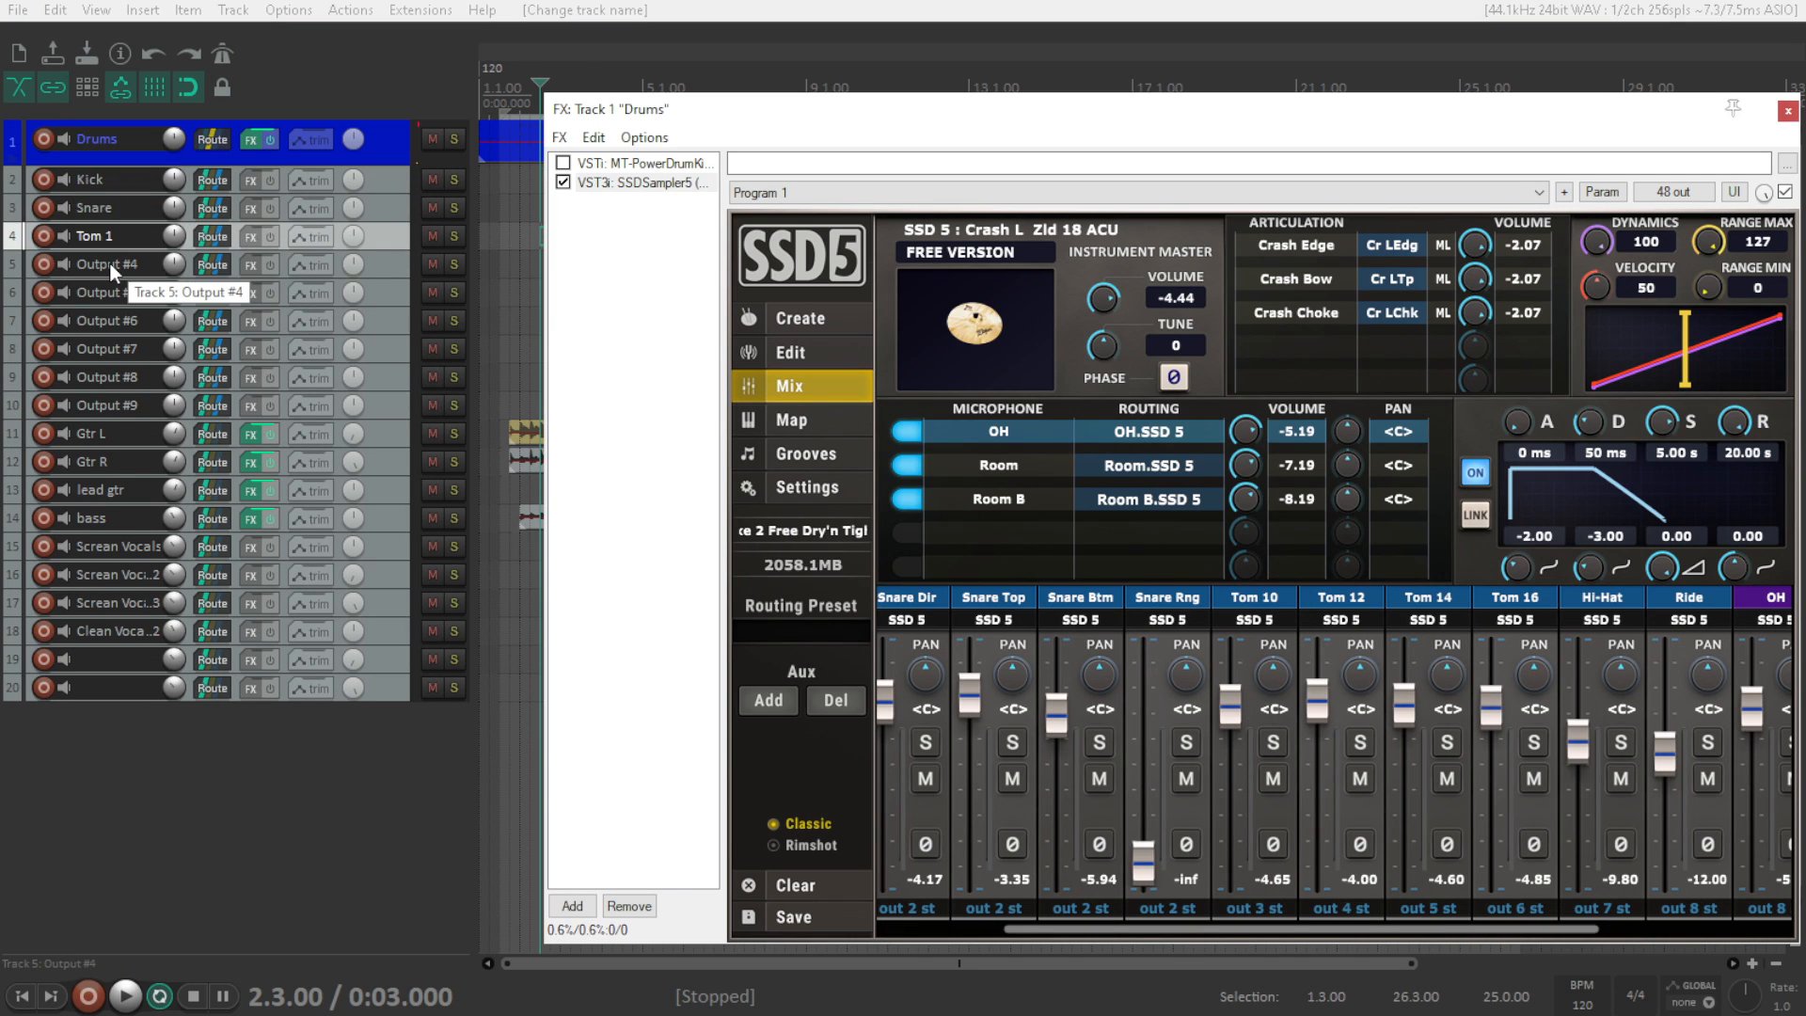
pyautogui.doubleClick(109, 261)
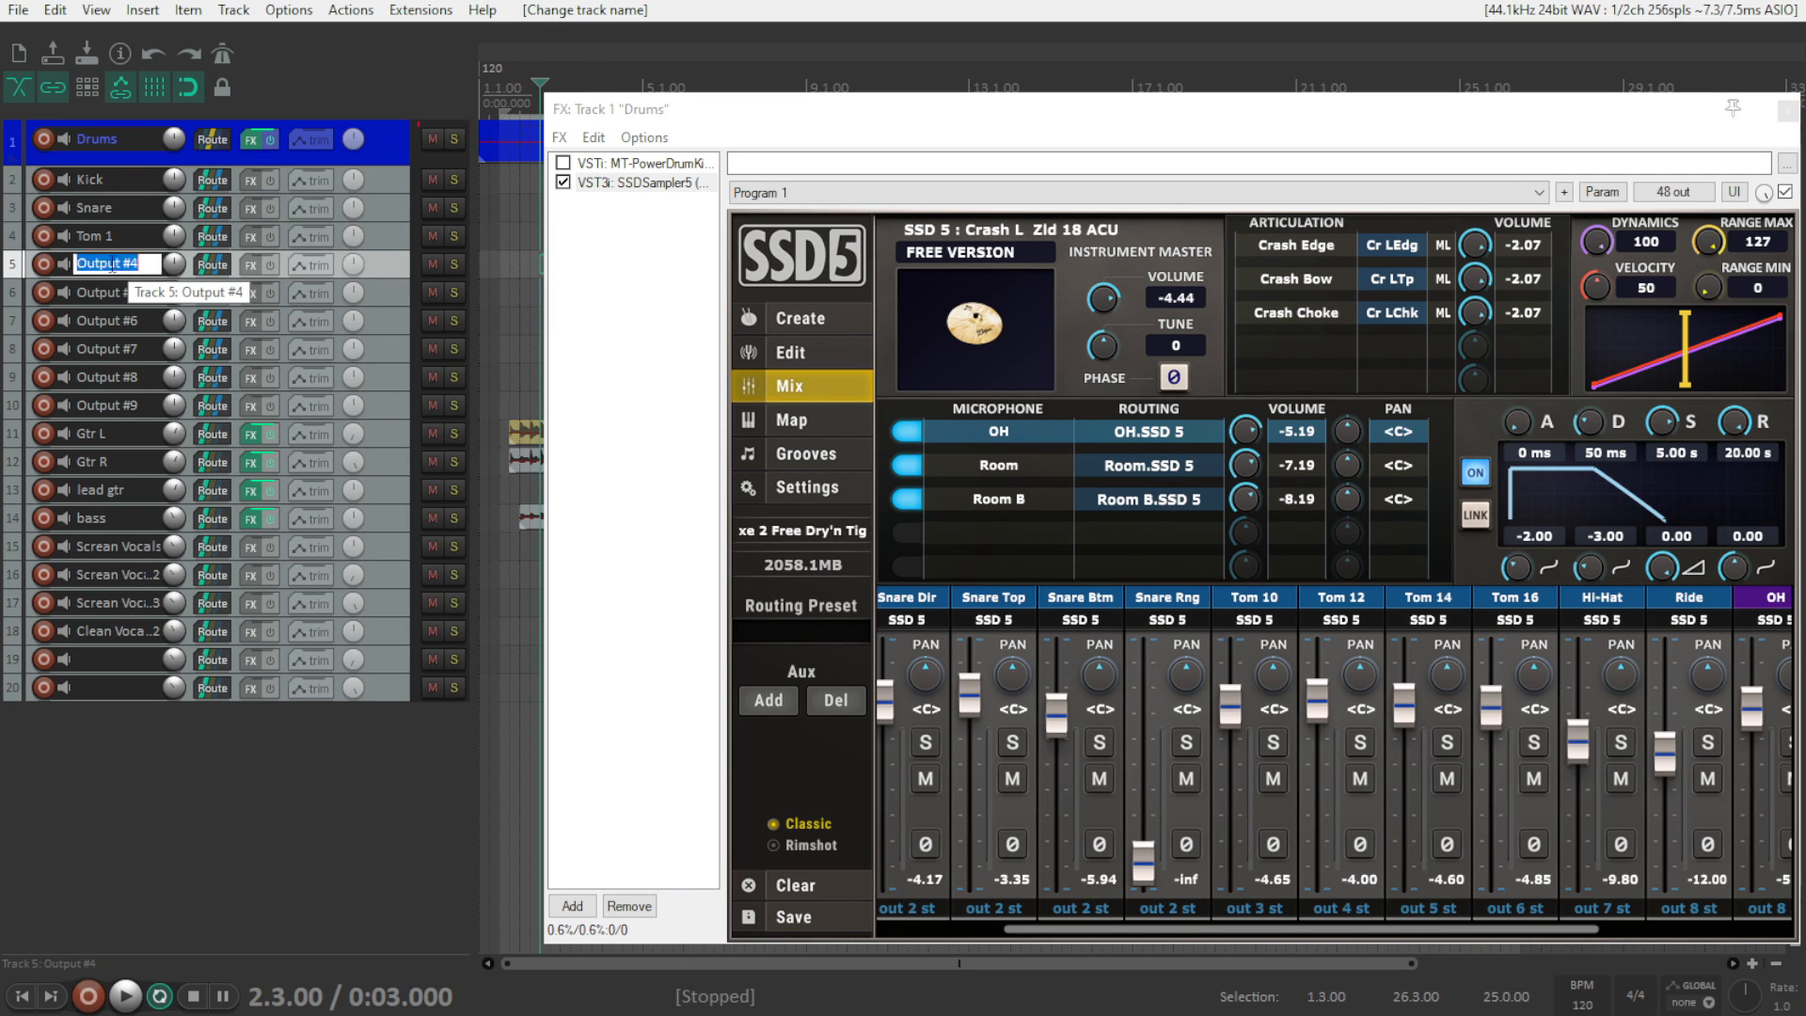
pyautogui.write('Tom 5')
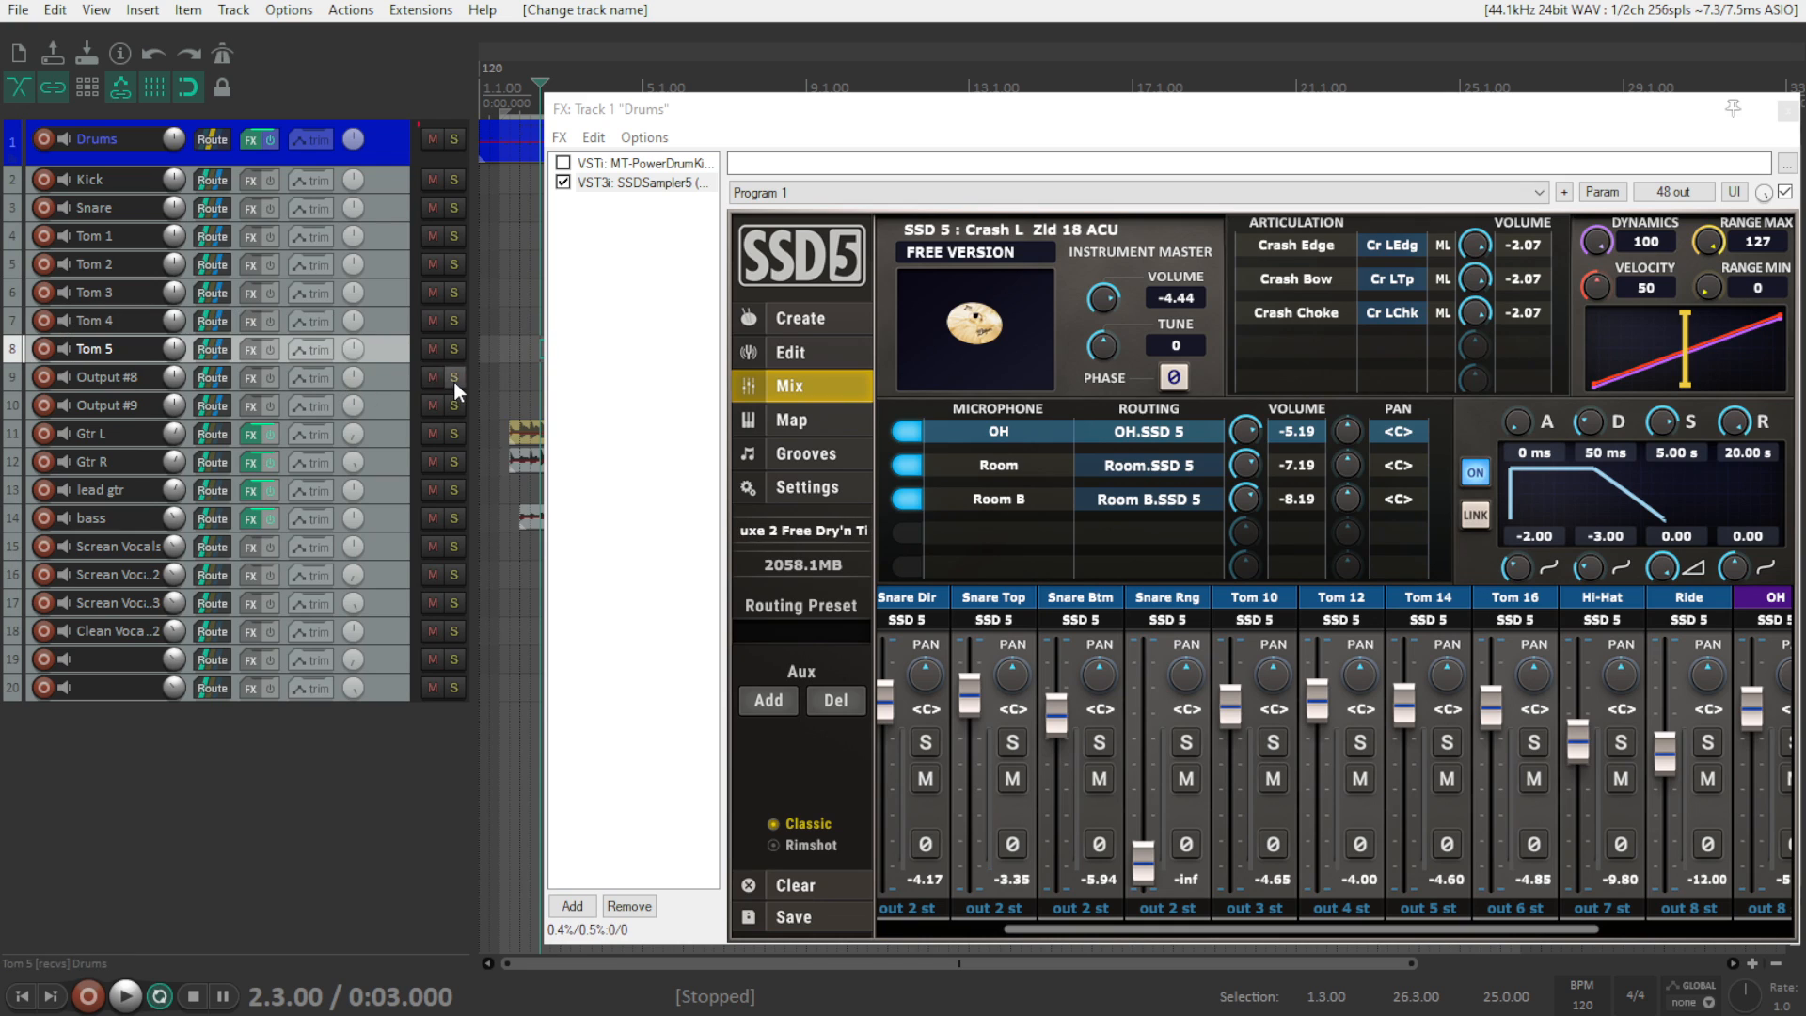
# - Audition the Output #8 track soloed, stop playback and clear its solo
pyautogui.click(455, 377)
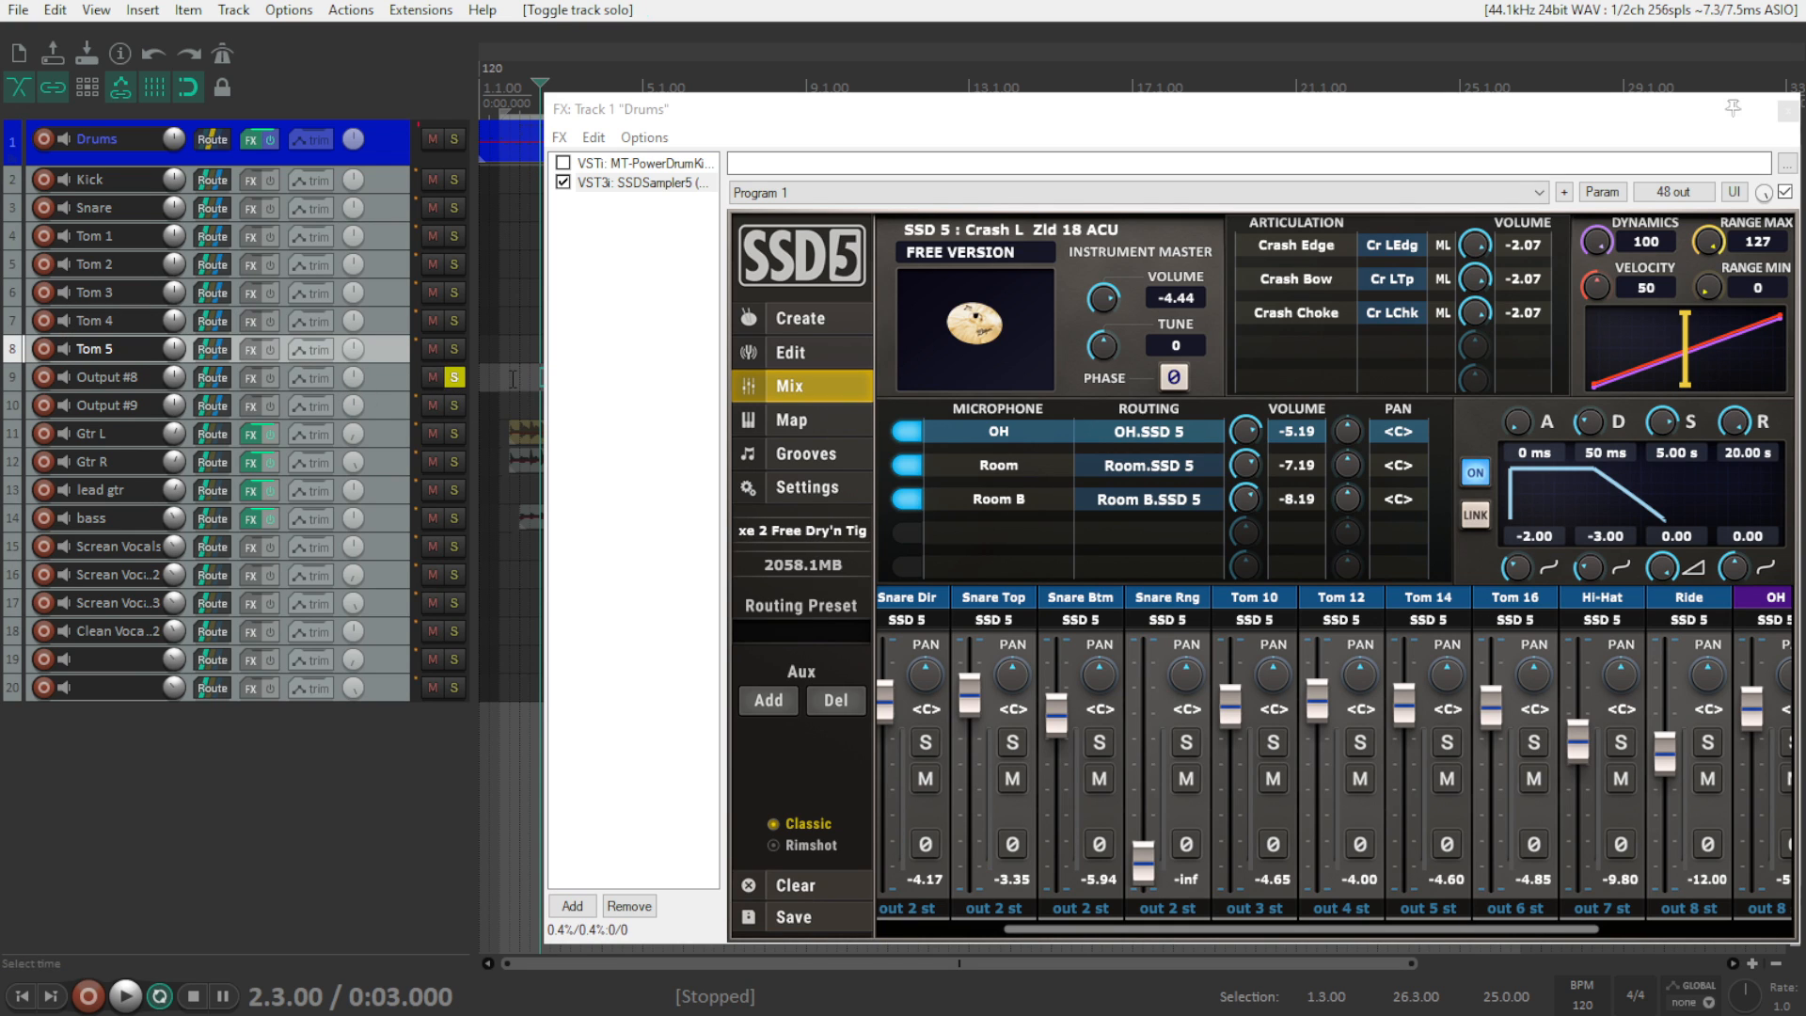
pyautogui.press('space')
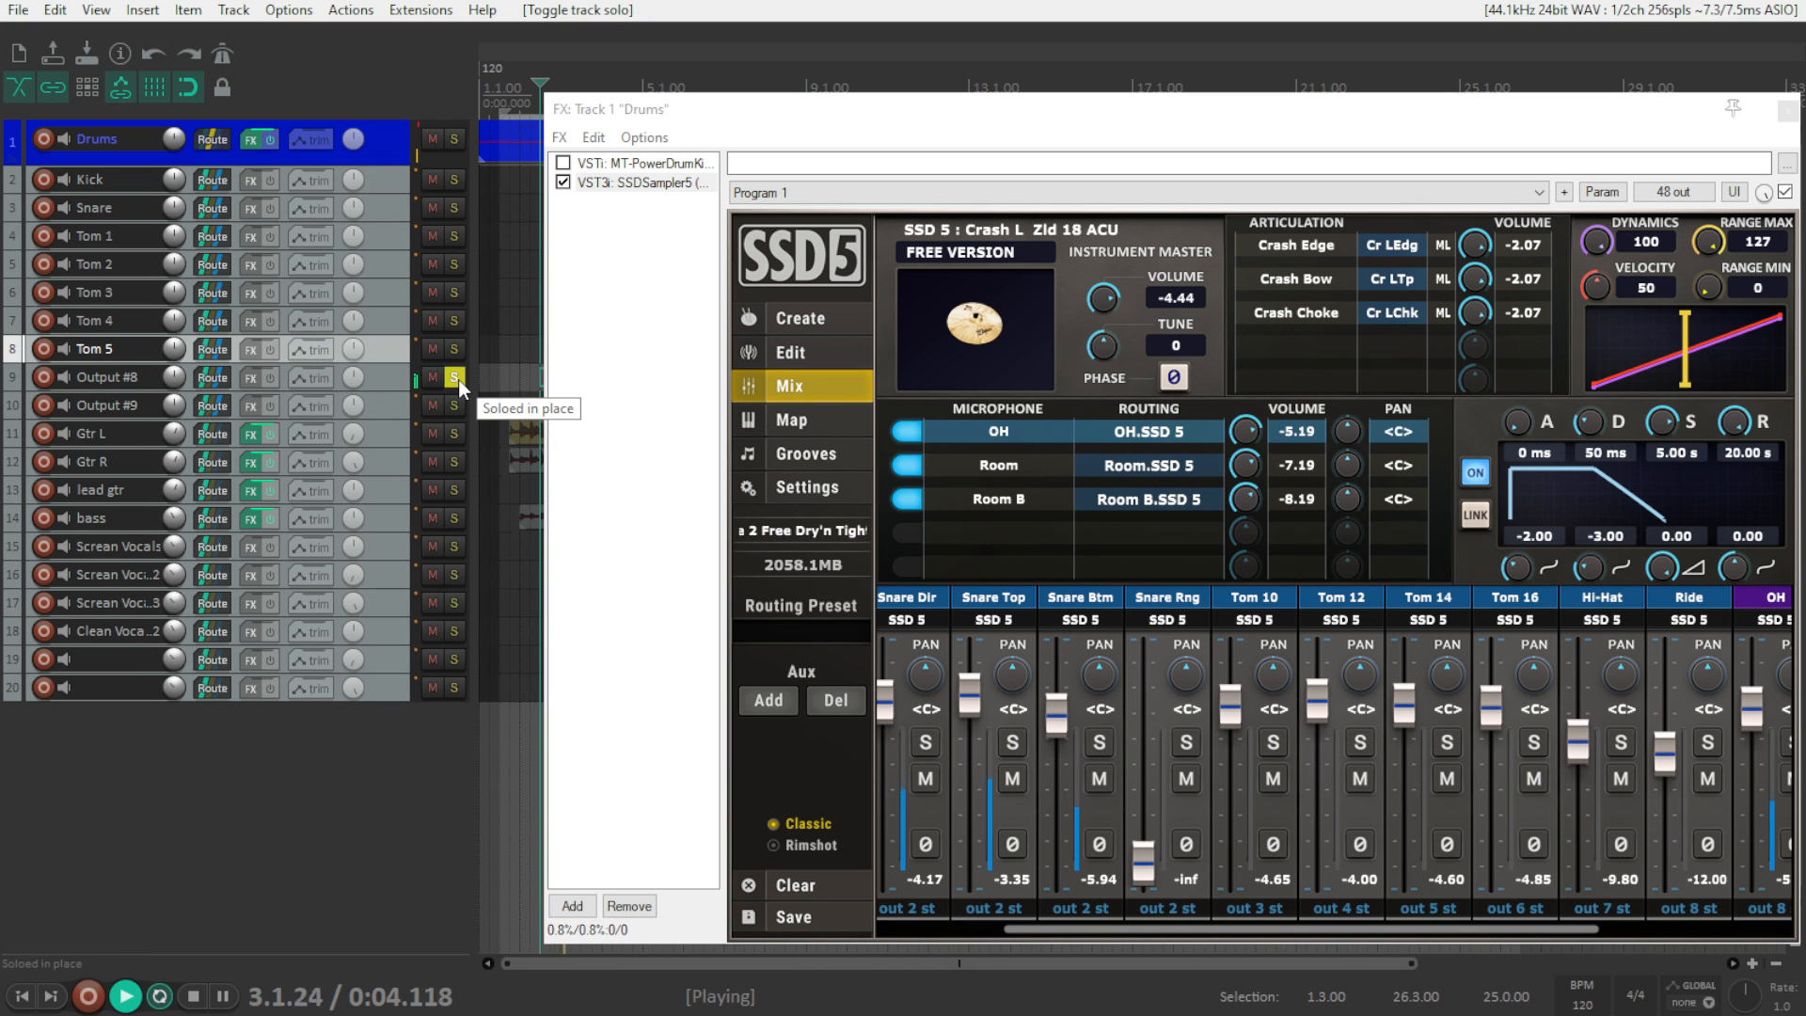
pyautogui.press('space')
pyautogui.click(454, 376)
# - Rename the Output #8 track as OH and the Output #9 track as Room
pyautogui.doubleClick(111, 378)
pyautogui.write('OH')
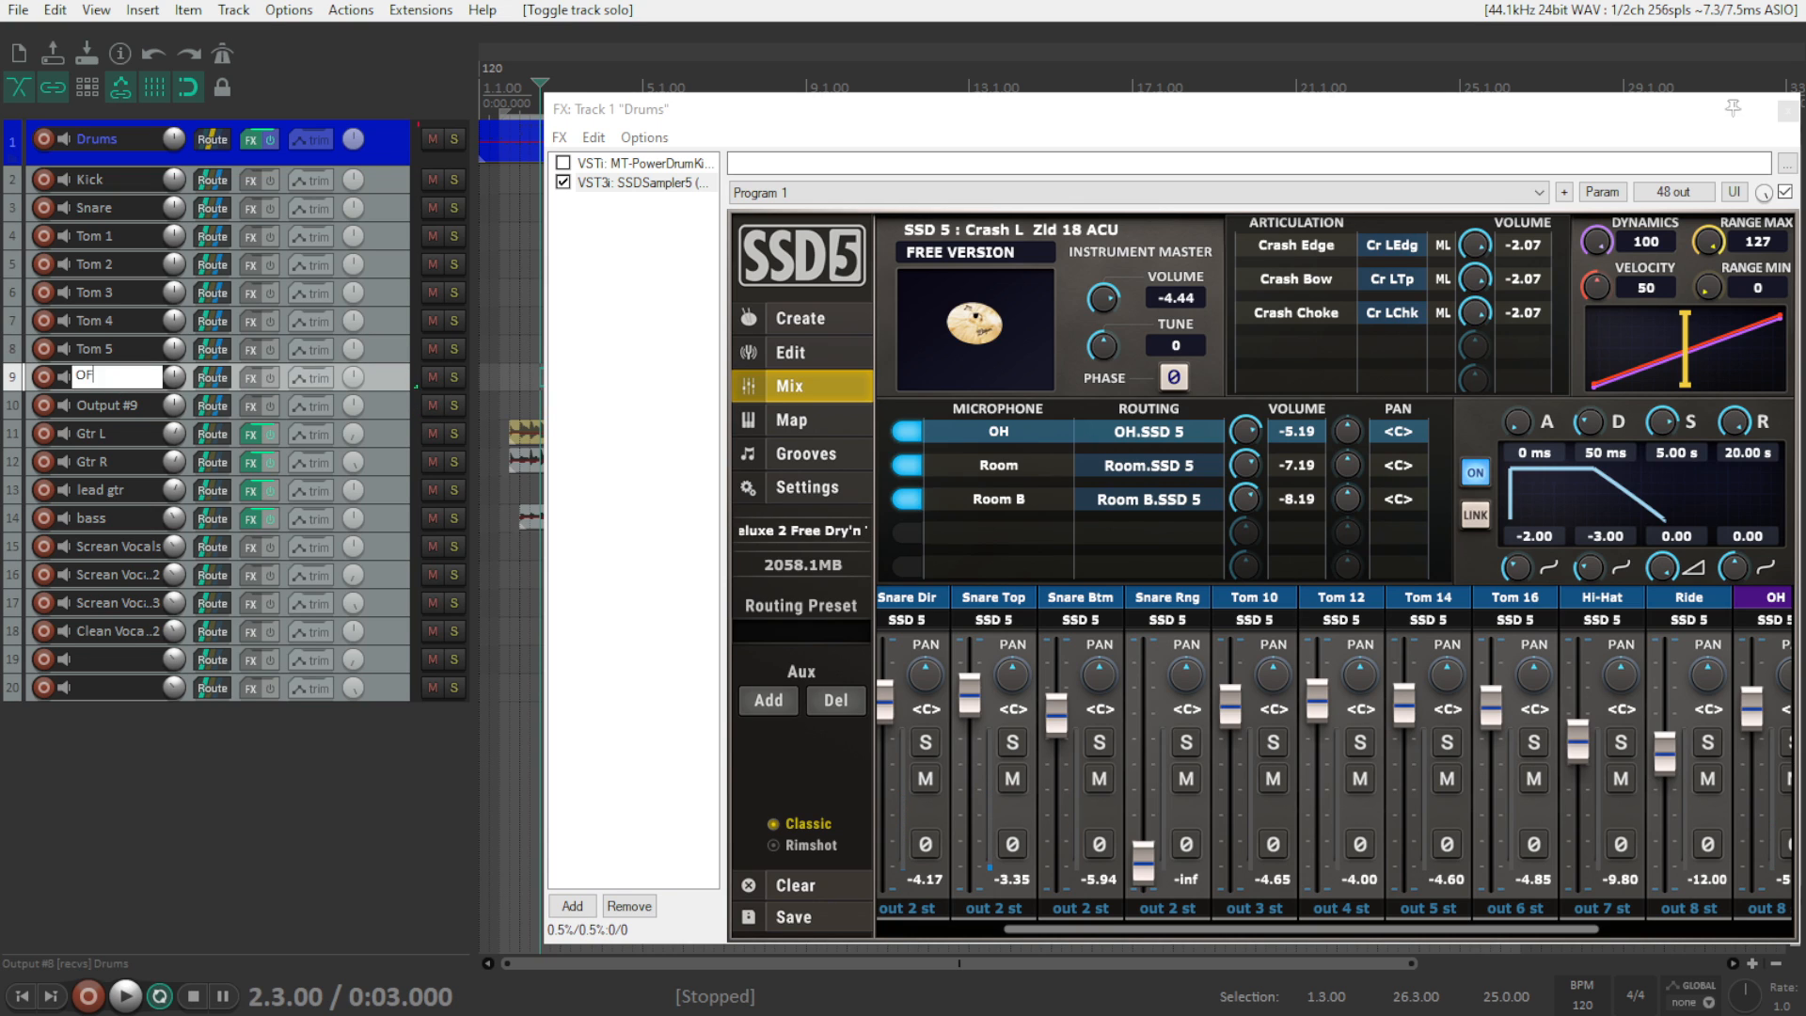
pyautogui.press('Tab')
pyautogui.write('Roo')
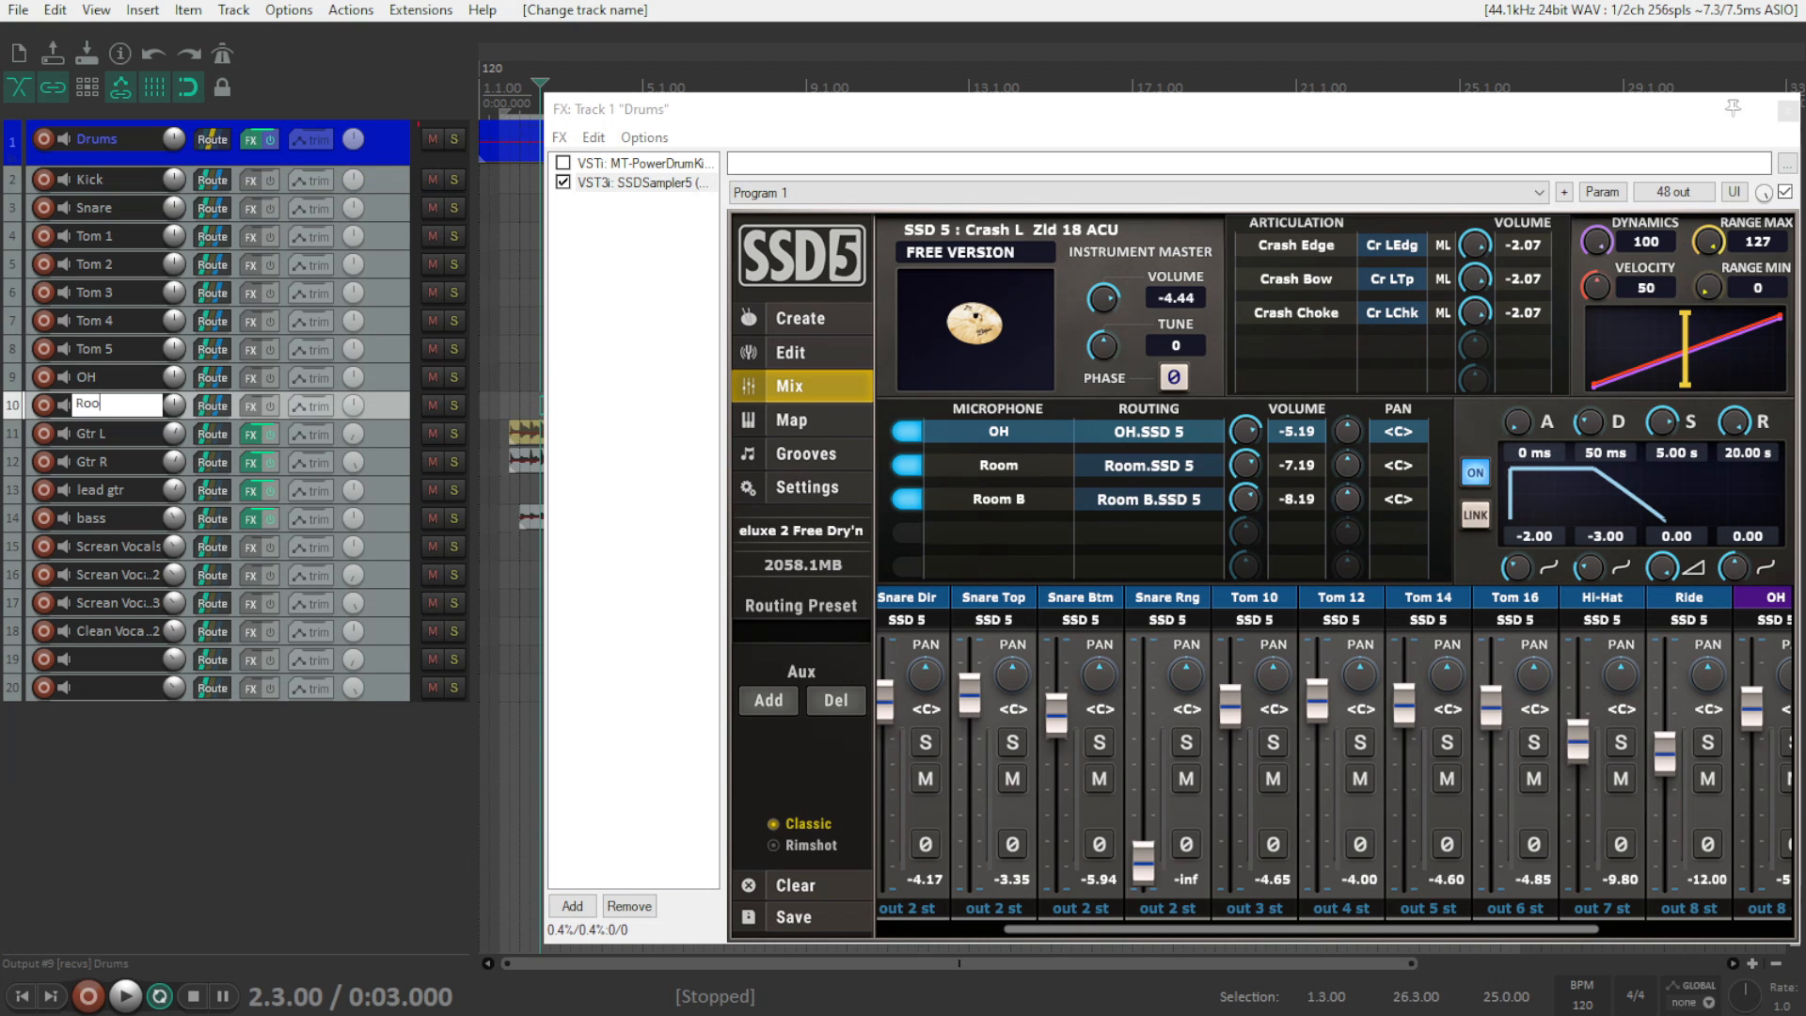
pyautogui.press('Return')
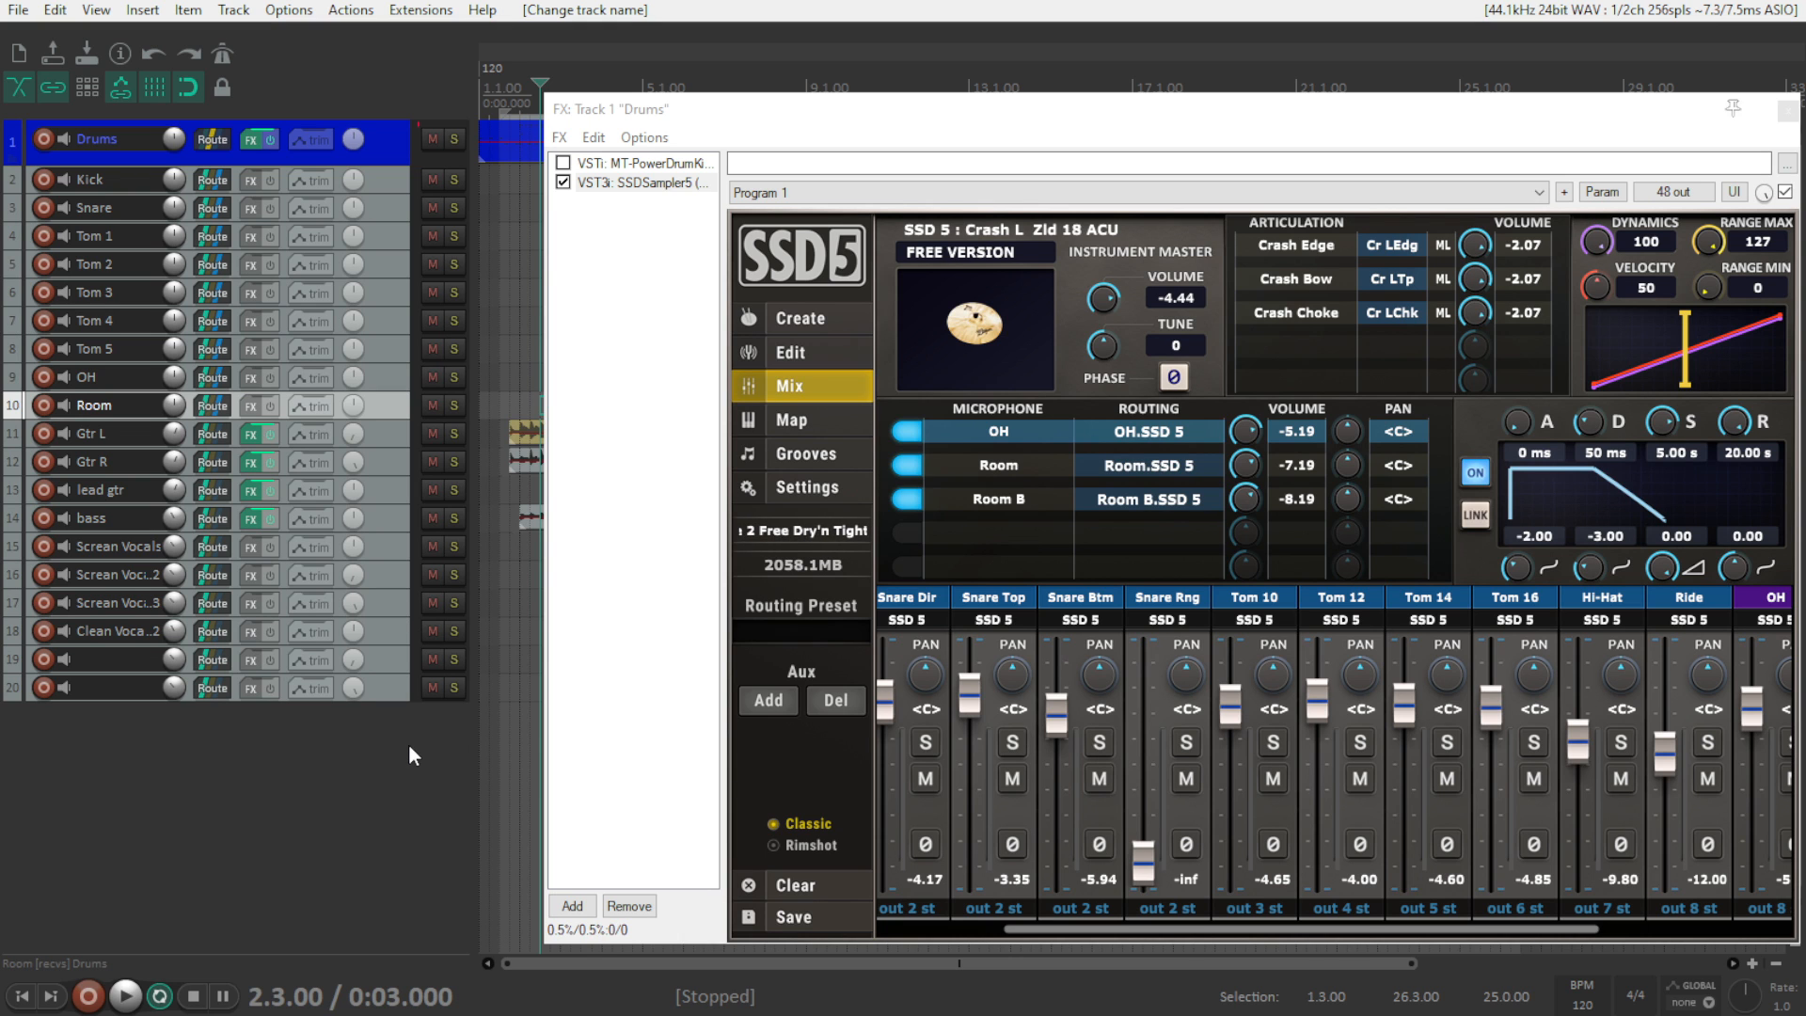
# - Close the Drums track's FX window and audition the two unnamed tracks 19 and 20 soloed from 18.1.00
pyautogui.moveTo(1488, 111); pyautogui.dragTo(1410, 111)
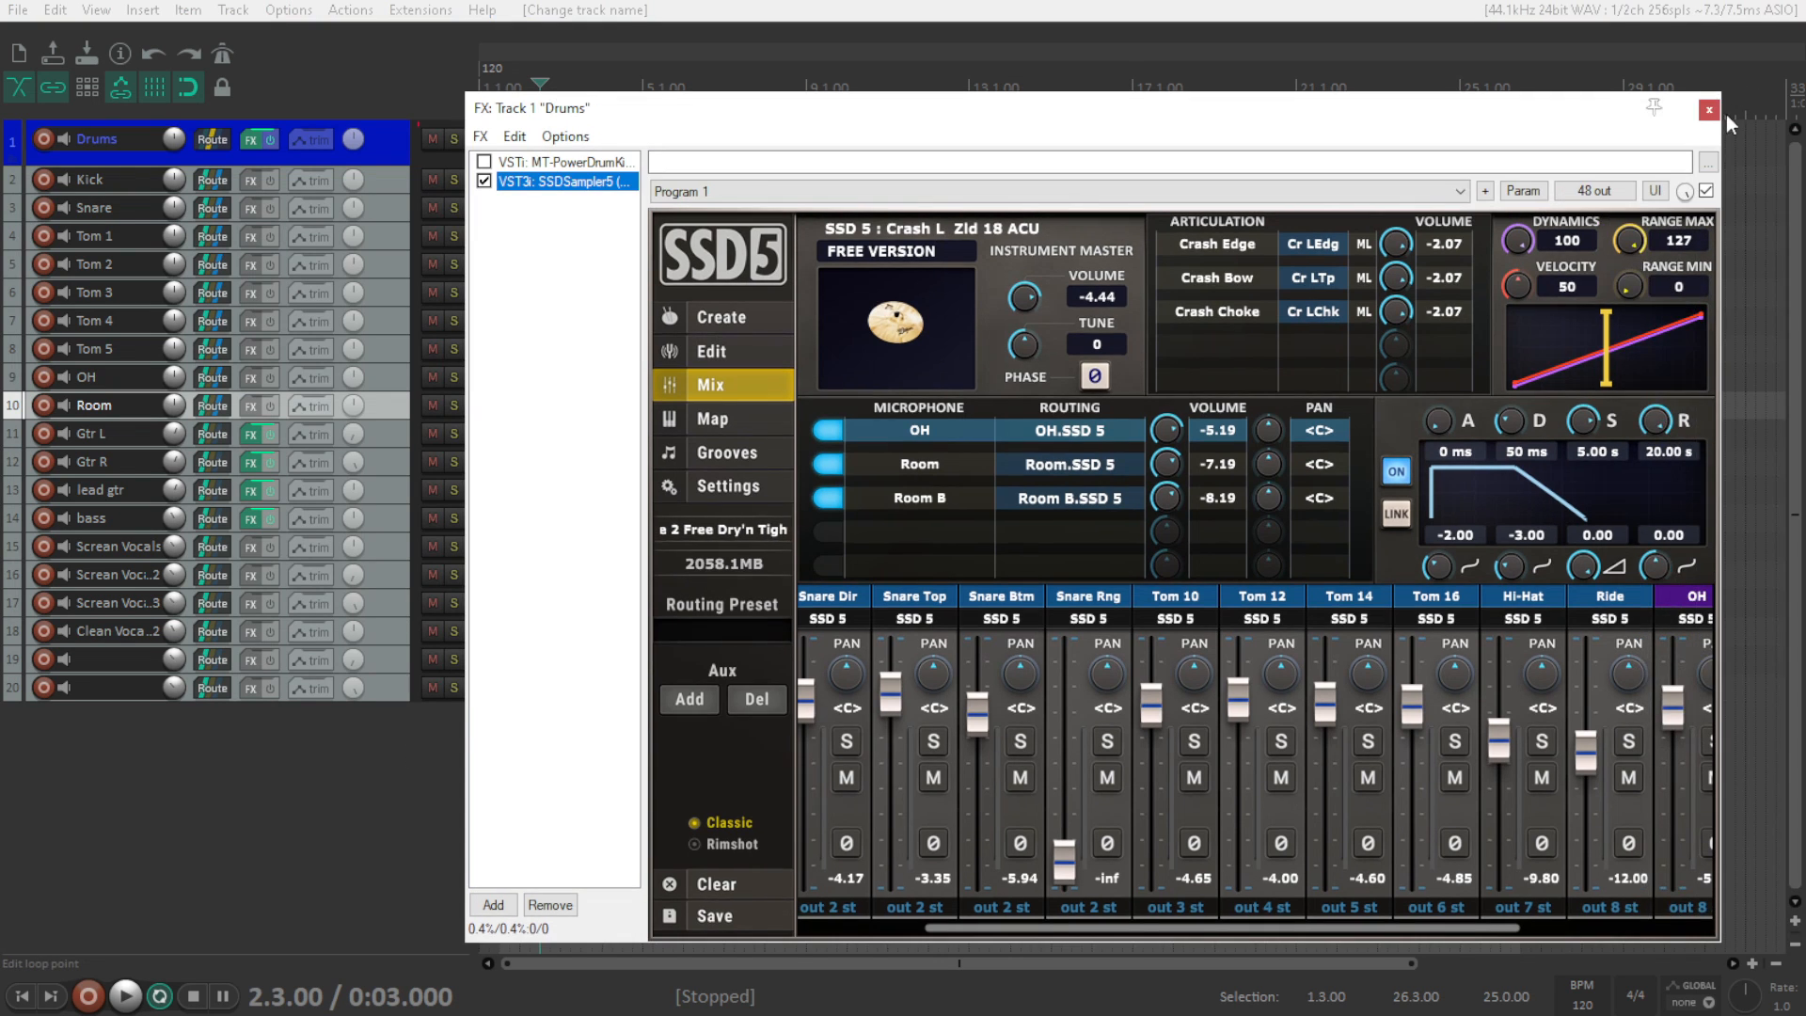
pyautogui.click(1709, 110)
pyautogui.click(1163, 404)
pyautogui.click(454, 659)
pyautogui.click(453, 688)
pyautogui.press('space')
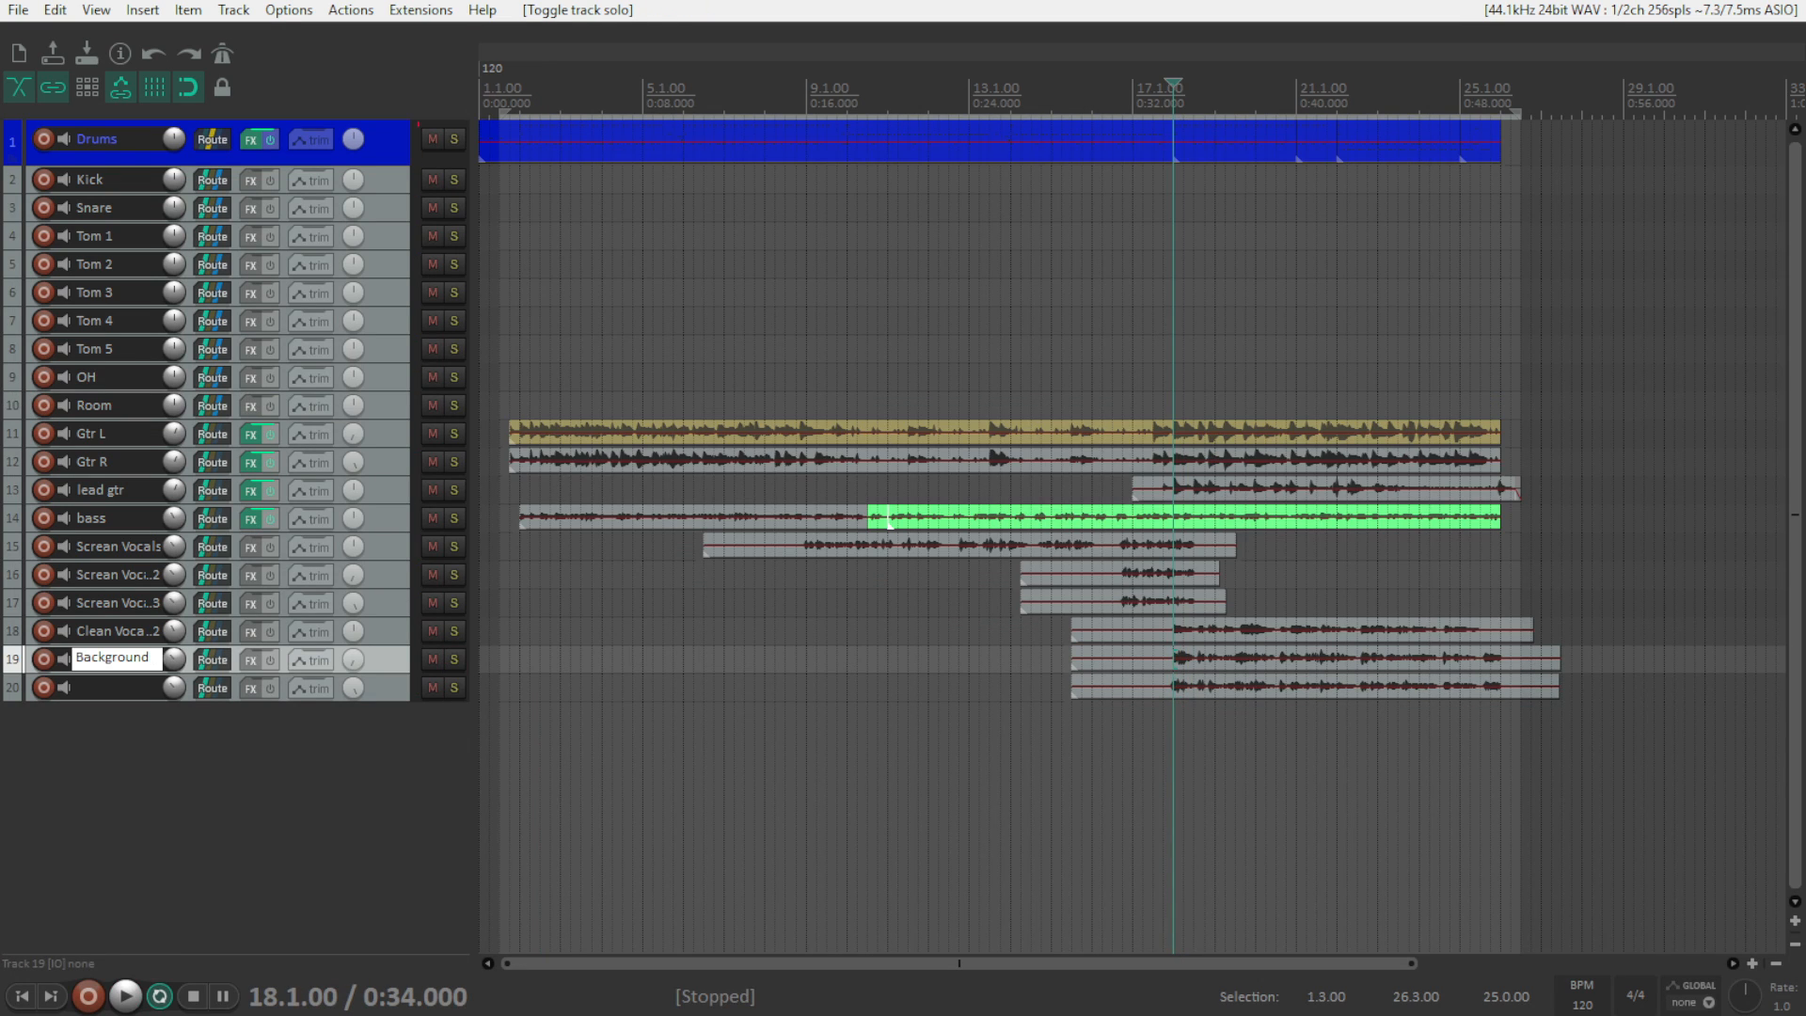
# - Name tracks 19 and 20 Background scream L and Background Scream R, and reset the pan and volume of track 20
pyautogui.write('scream L')
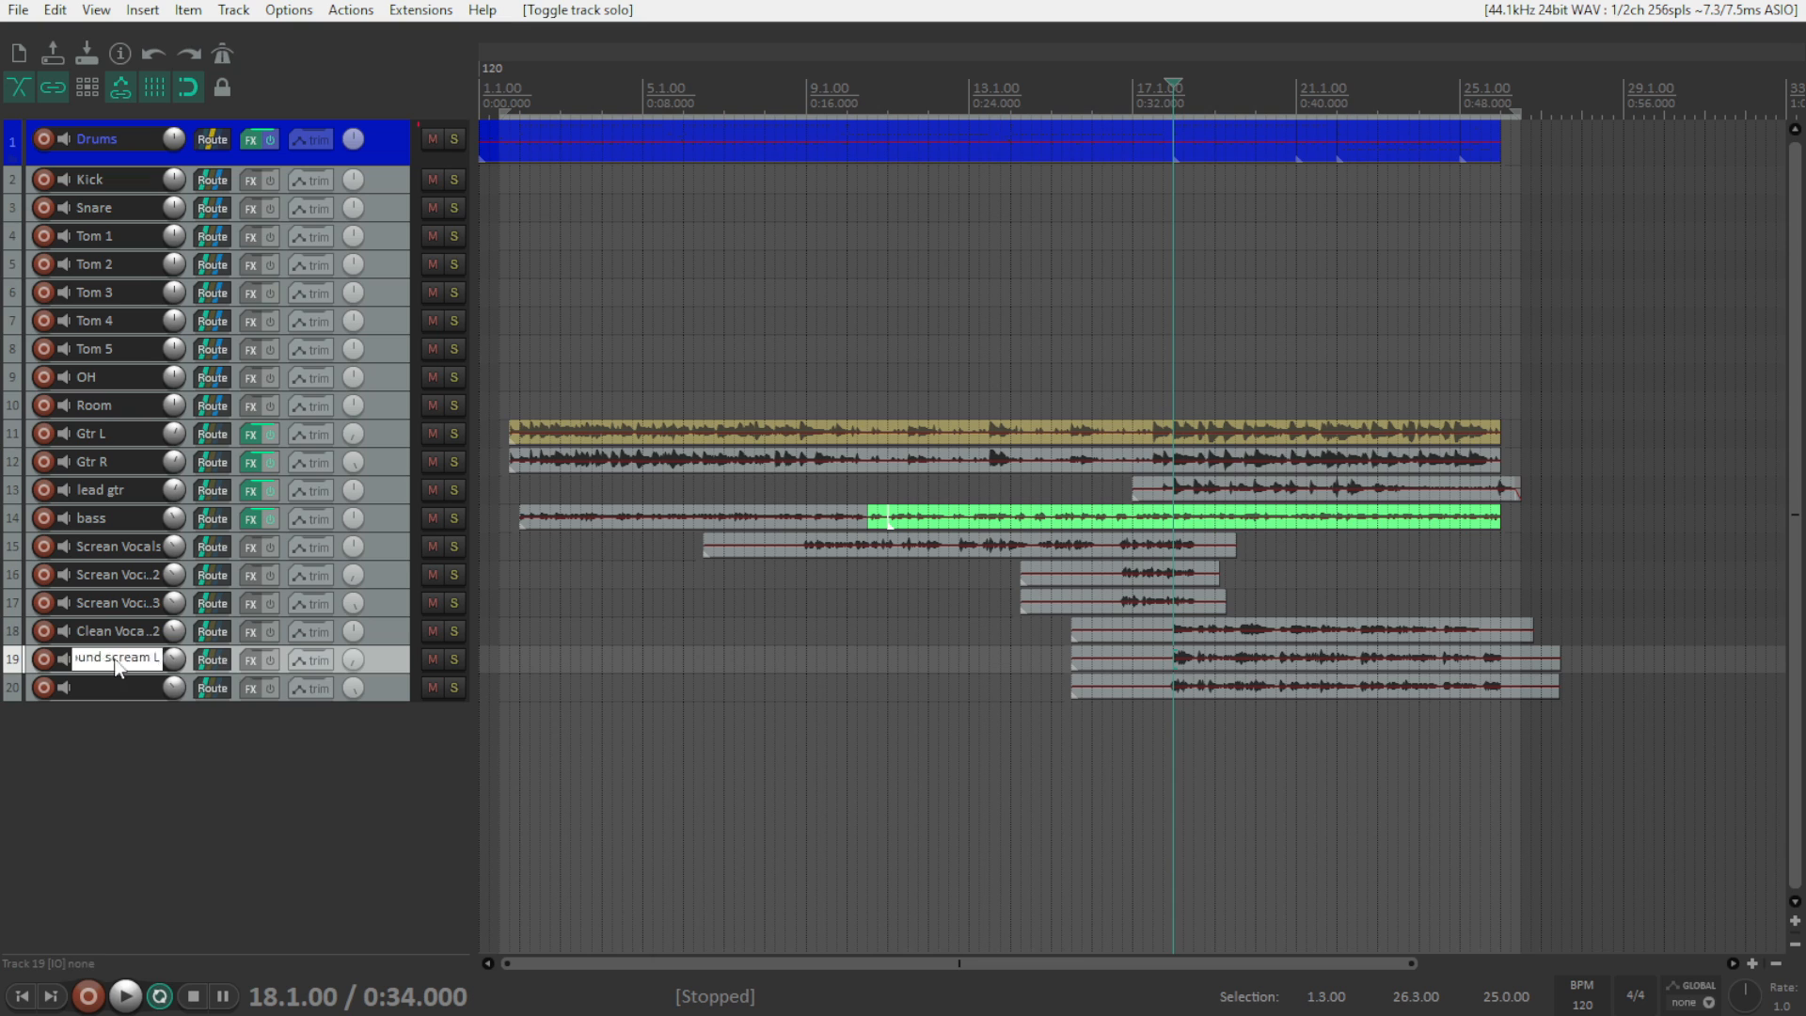
pyautogui.press('Return')
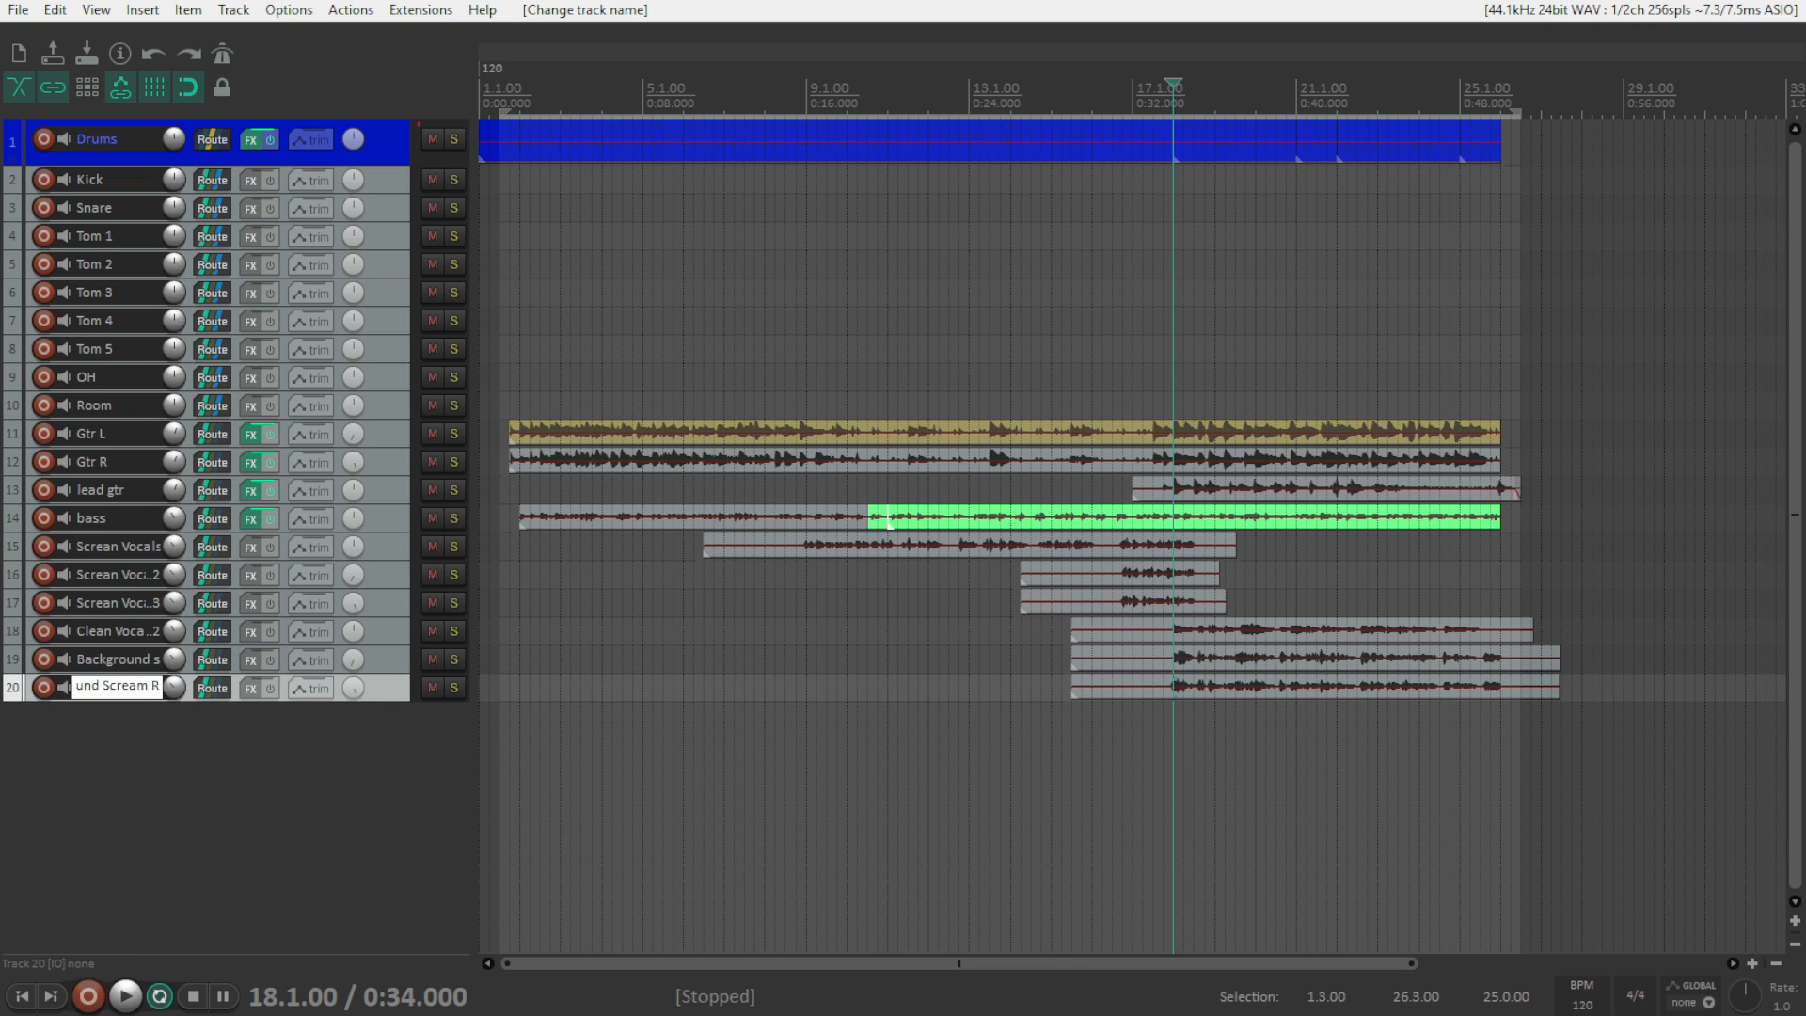
pyautogui.press('Return')
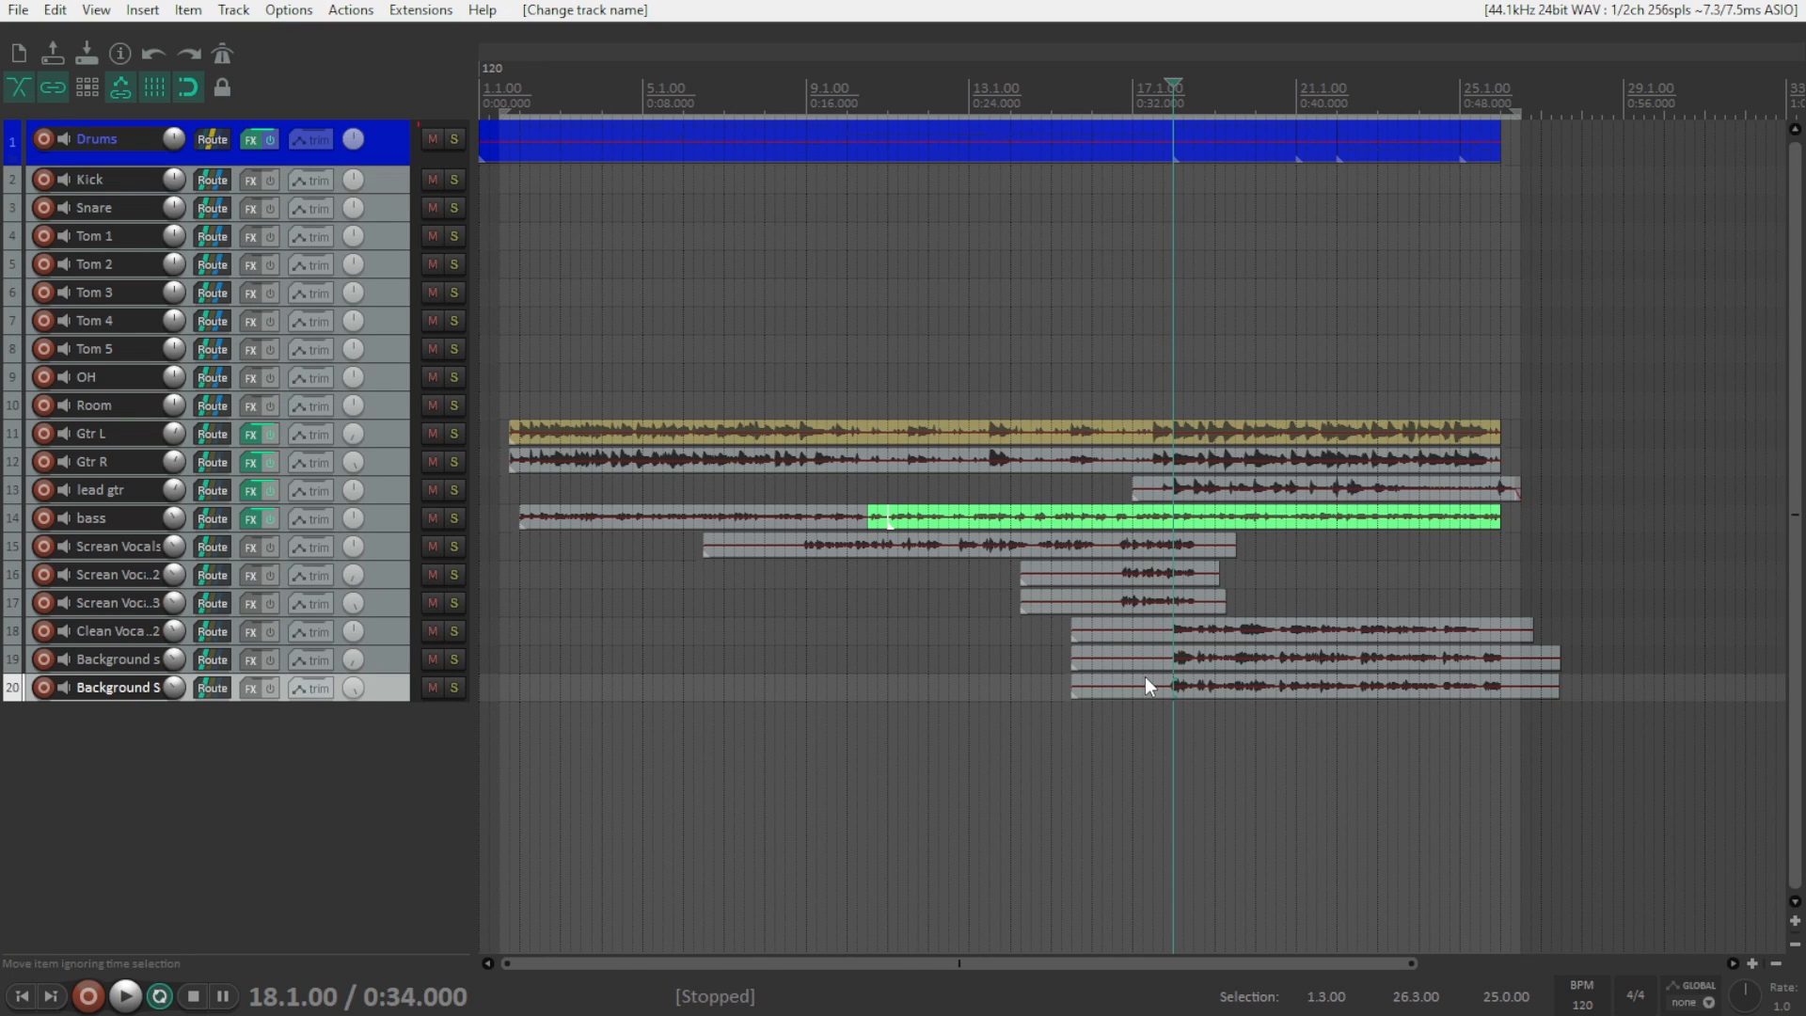
pyautogui.doubleClick(353, 692)
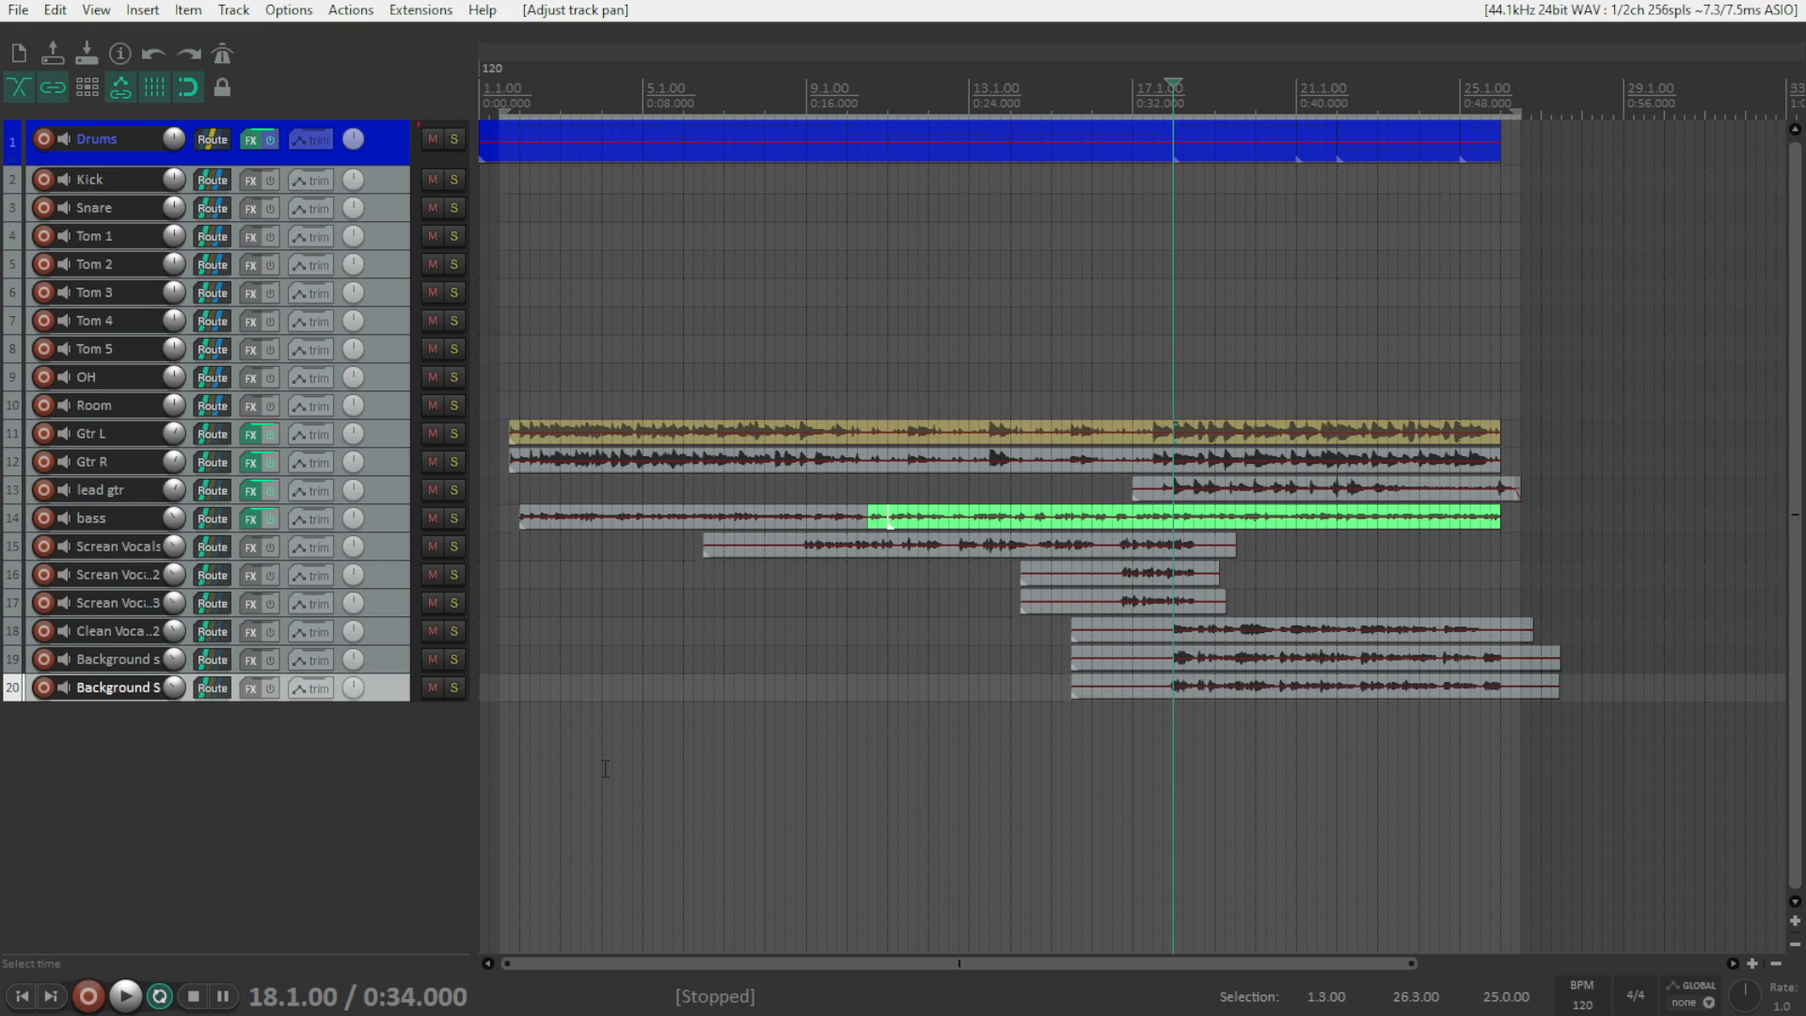
pyautogui.doubleClick(174, 686)
# - Enlarge the first Screan Vocals track and trim the silent start of its audio item to about 8.4.00
pyautogui.moveTo(391, 562); pyautogui.dragTo(388, 677)
pyautogui.moveTo(709, 604); pyautogui.dragTo(792, 616)
pyautogui.scroll(2, 794, 619)
pyautogui.click(590, 613)
pyautogui.scroll(-3, 685, 604)
pyautogui.scroll(5, 609, 608)
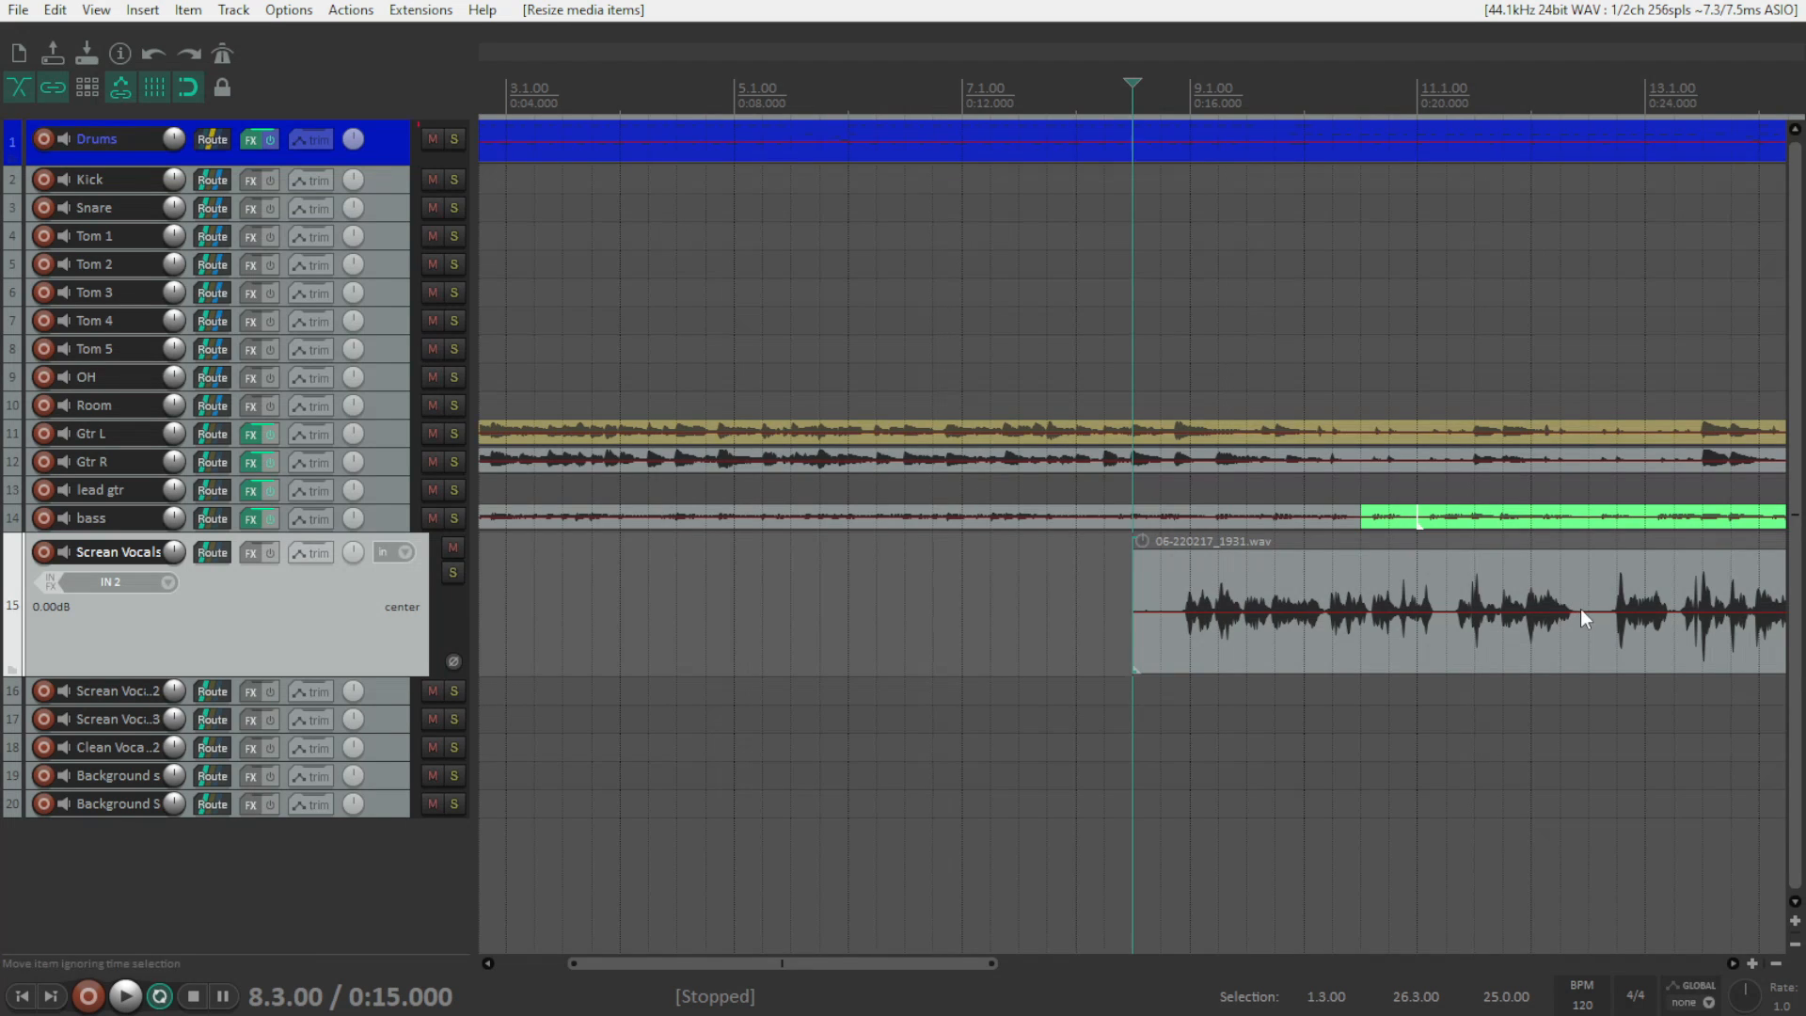
pyautogui.scroll(-3, 1101, 600)
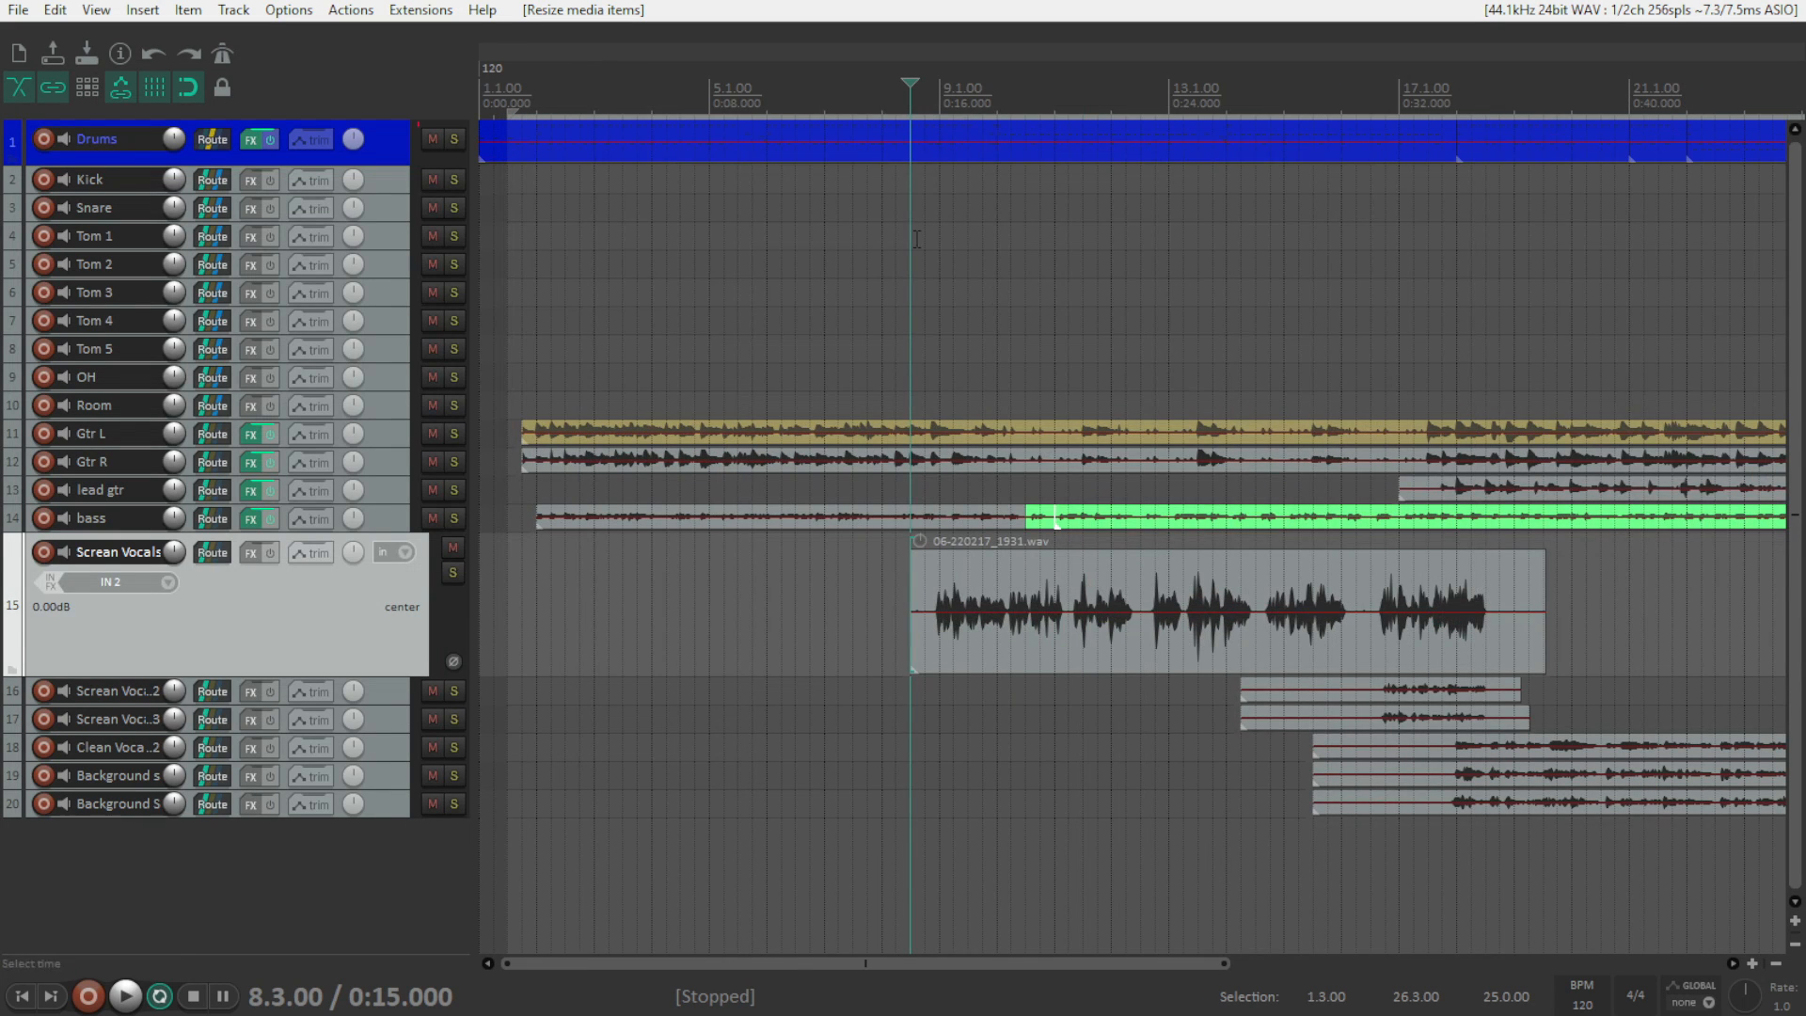
pyautogui.scroll(3, 947, 508)
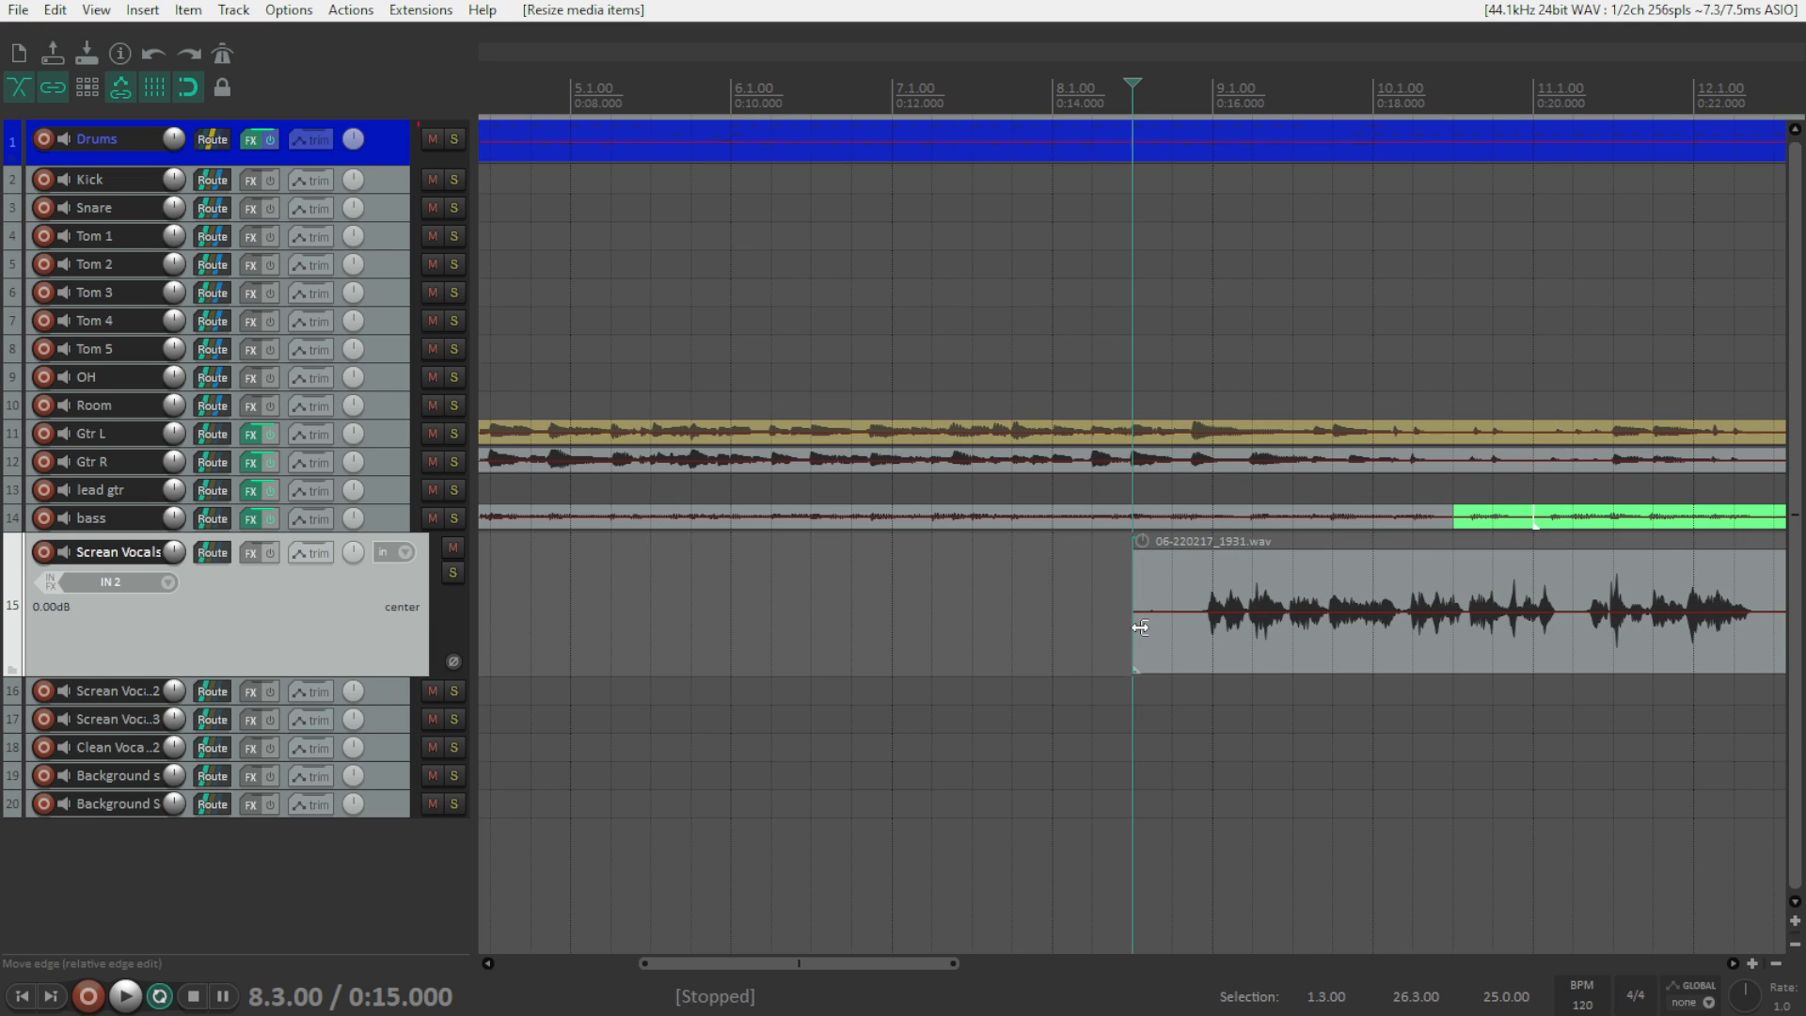
pyautogui.scroll(-3, 1142, 630)
pyautogui.scroll(5, 1155, 666)
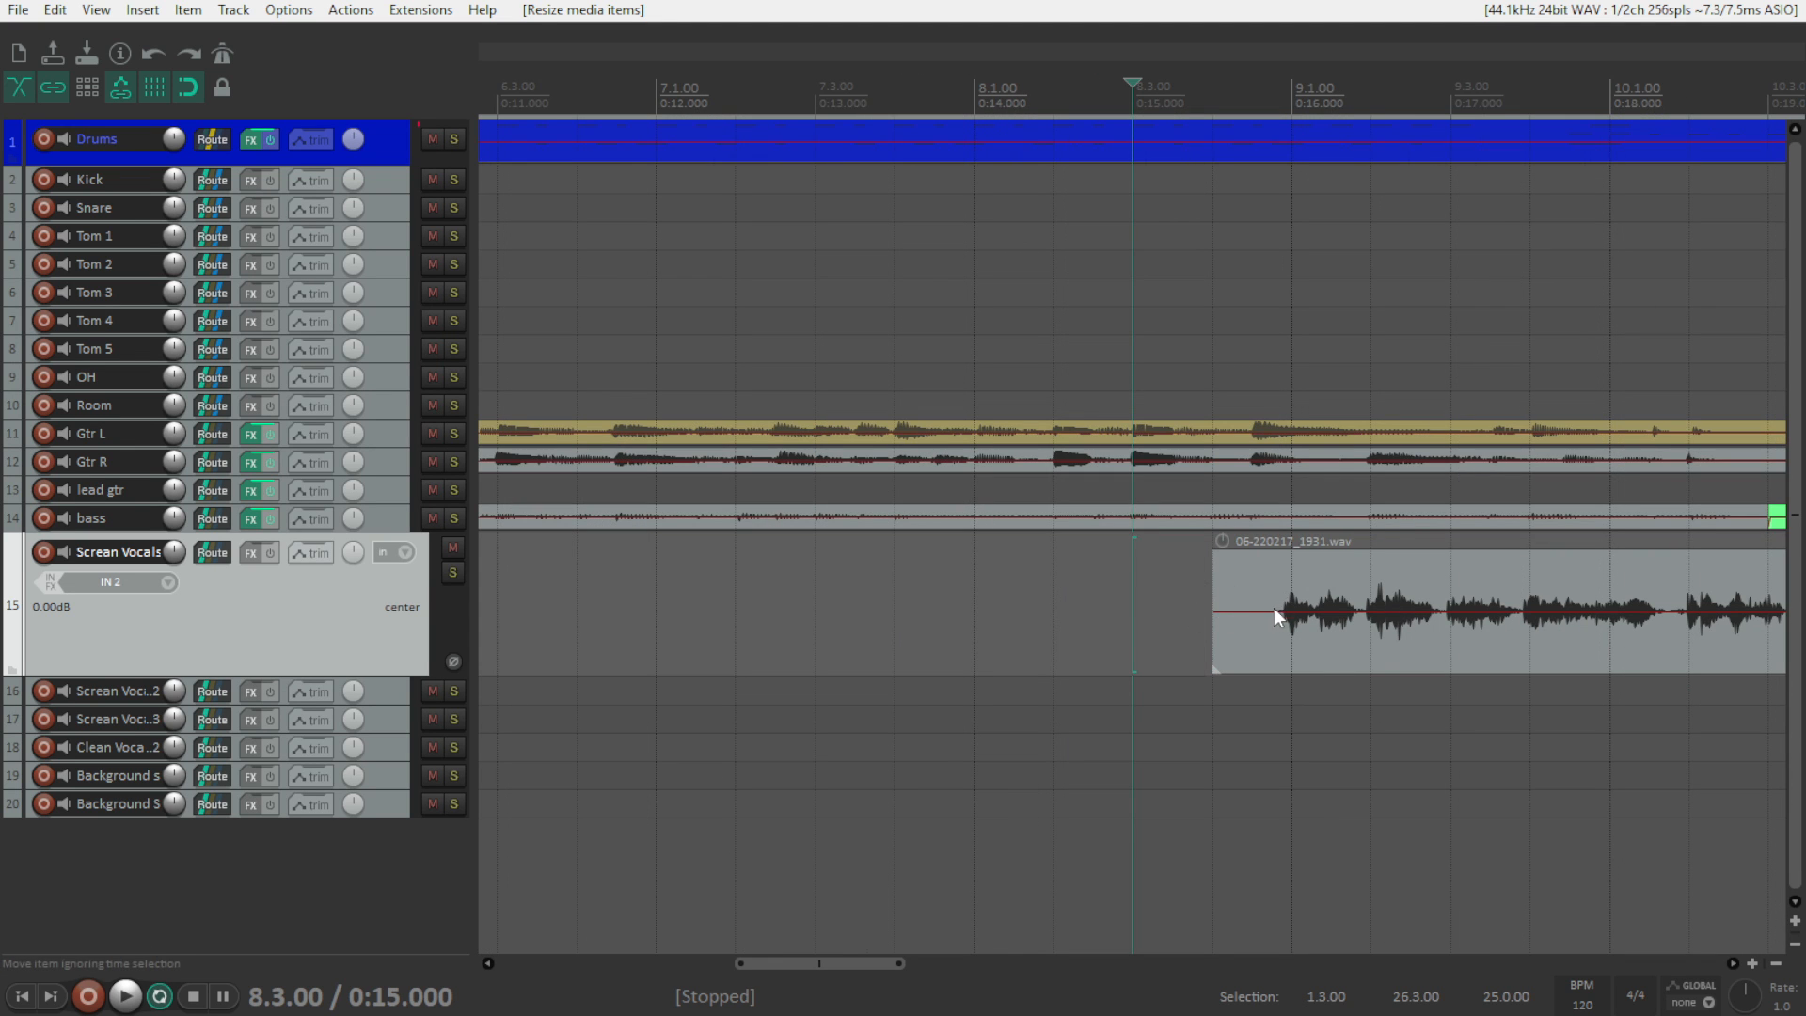
# - Disable snapping and trim the start of the first Screan Vocals item to its first sound near 9.1.00, adjusting its fade
pyautogui.click(188, 90)
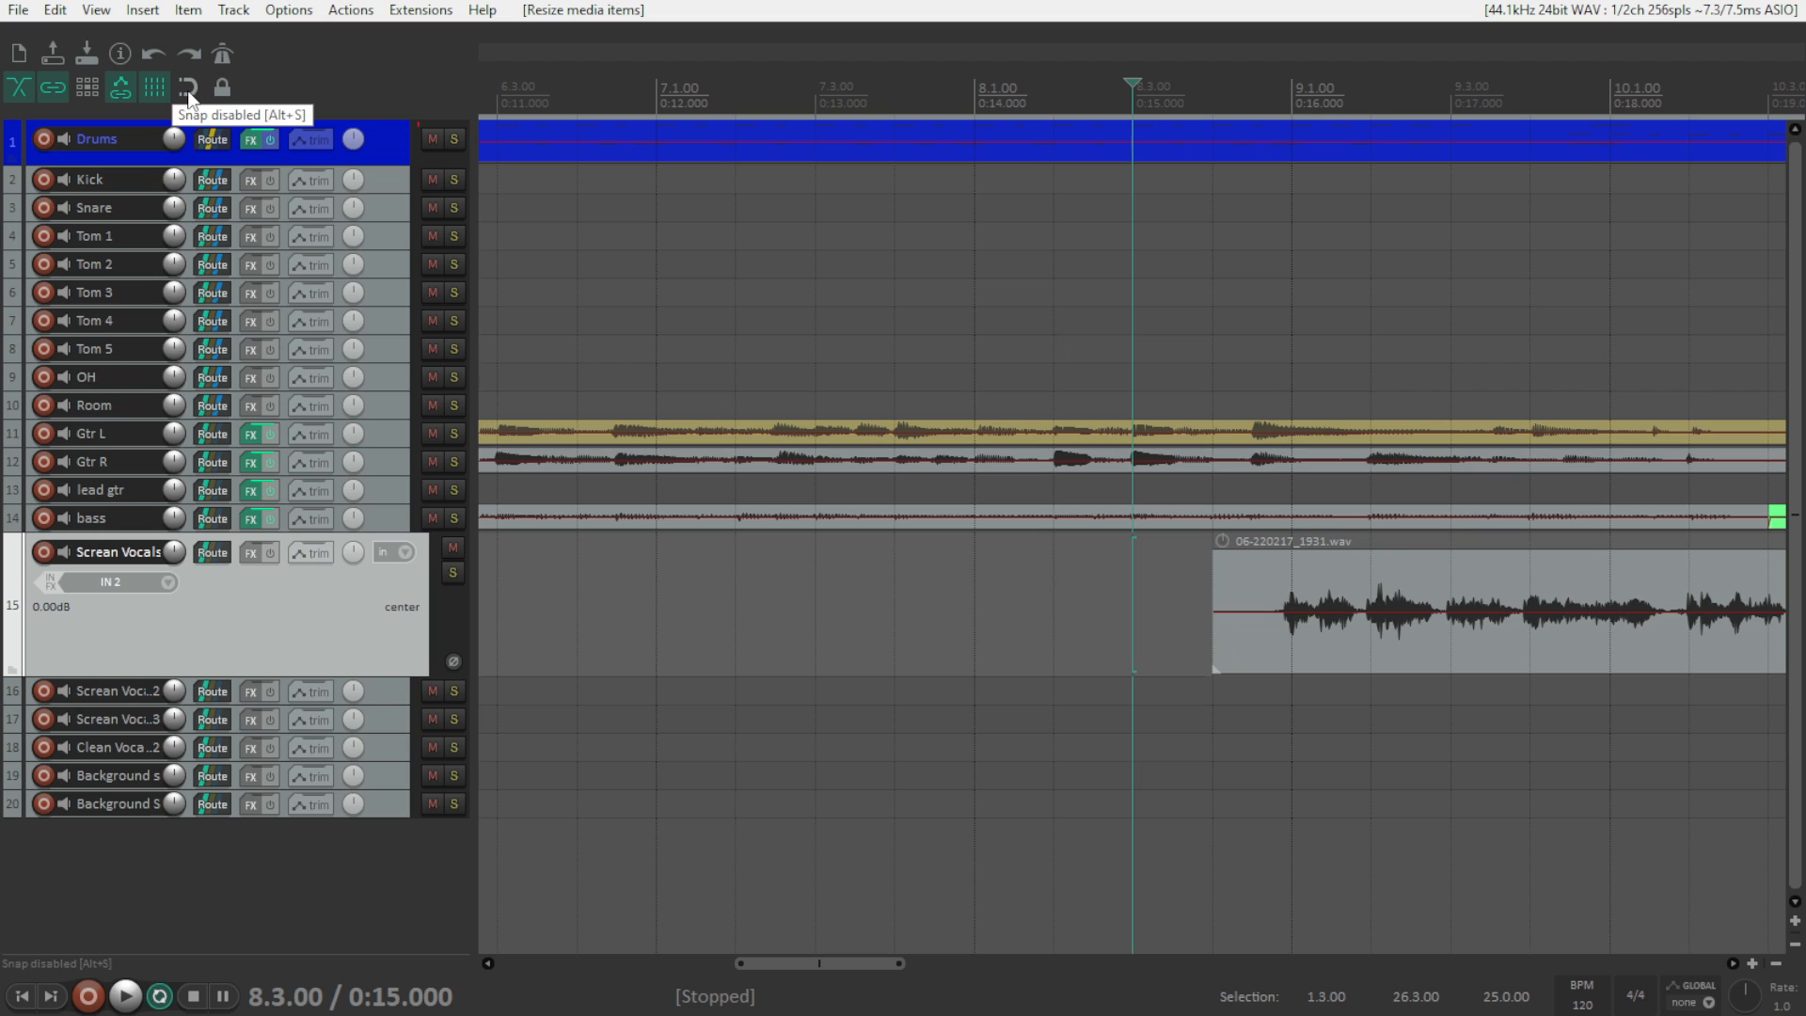
pyautogui.moveTo(1223, 606); pyautogui.dragTo(1287, 556)
pyautogui.click(189, 88)
pyautogui.click(189, 88)
pyautogui.scroll(-7, 1262, 578)
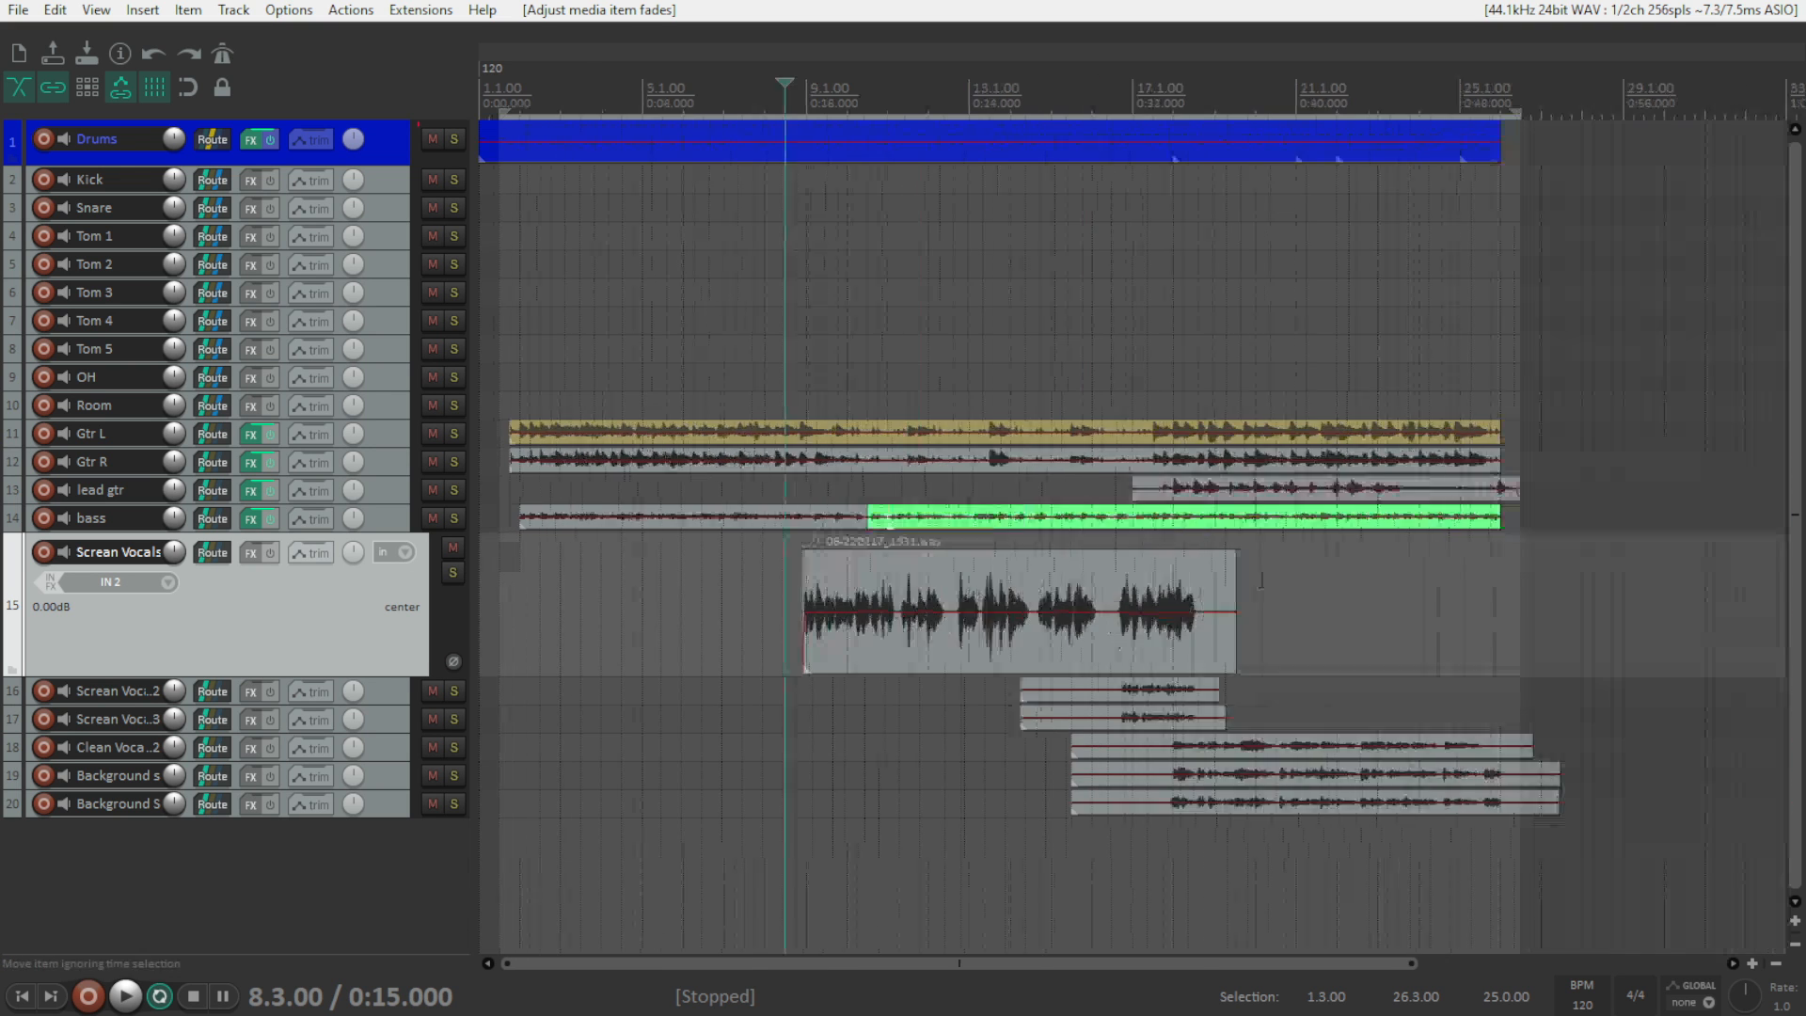
# - Split the first Screan Vocals item on both sides of the silent gap around 11.2.00 and delete the silent piece
pyautogui.scroll(7, 1138, 615)
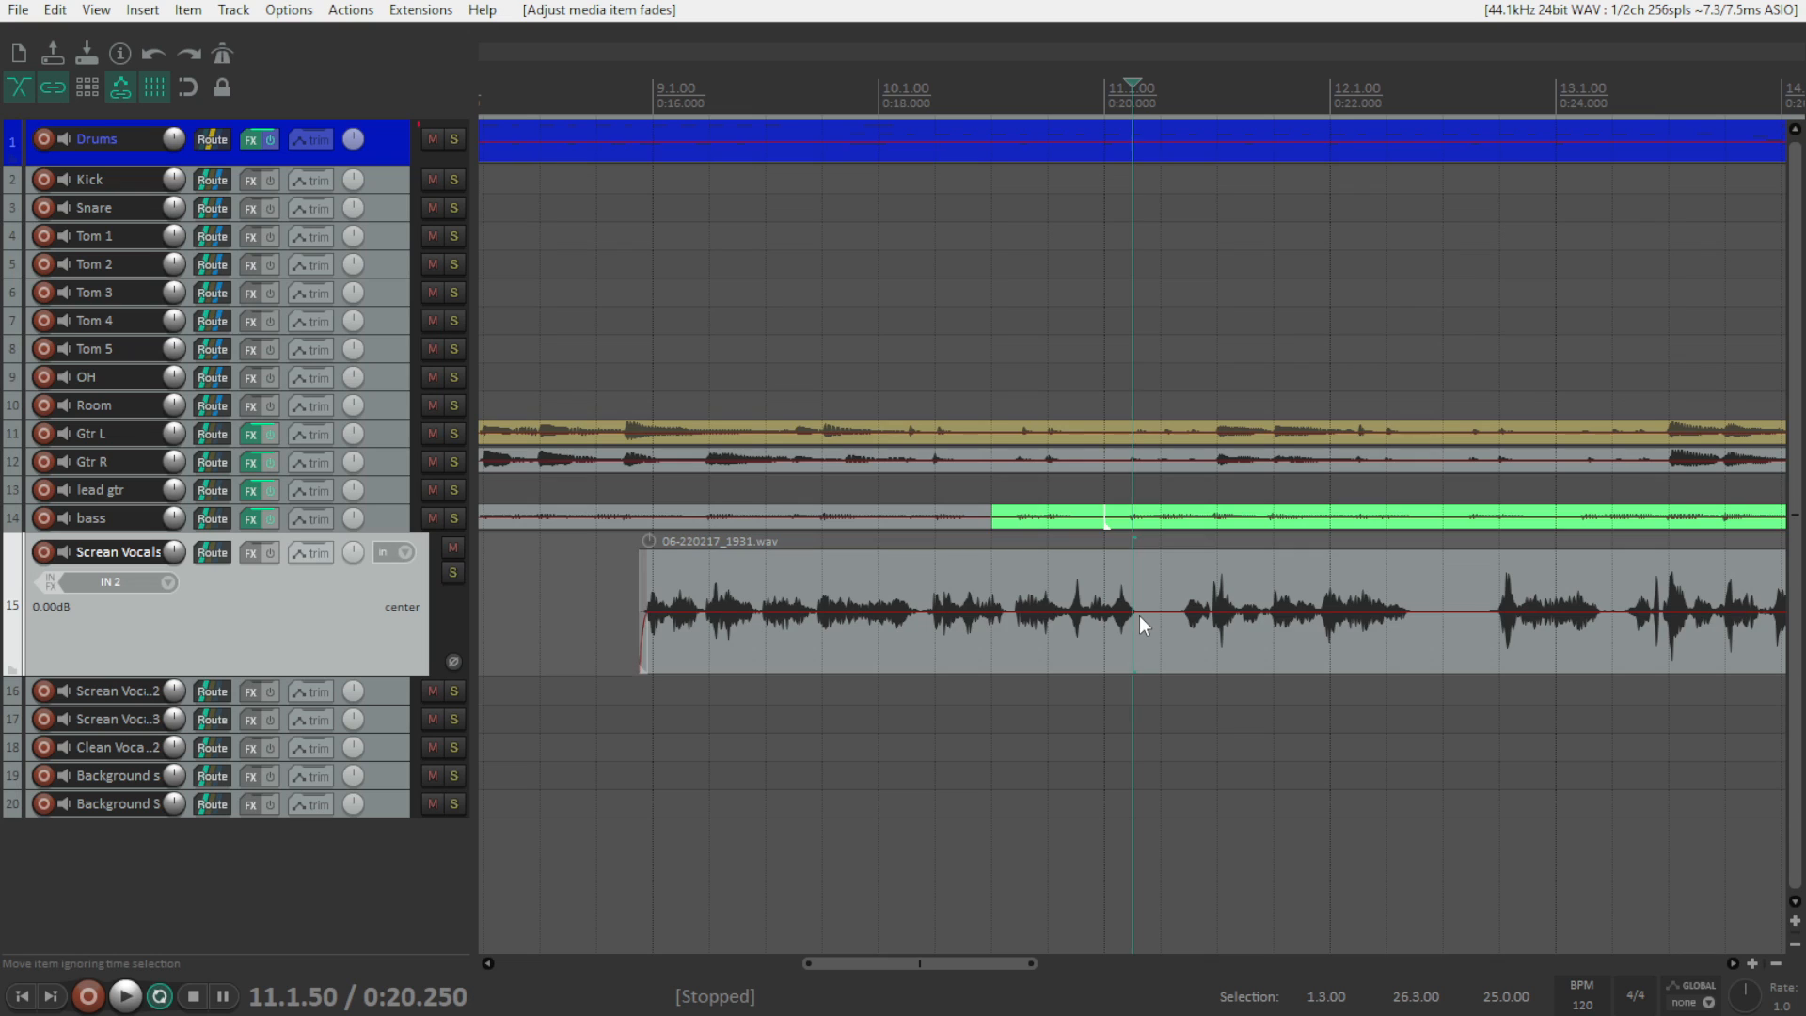
pyautogui.click(1138, 616)
pyautogui.click(1155, 624)
pyautogui.click(1144, 623)
pyautogui.click(1138, 624)
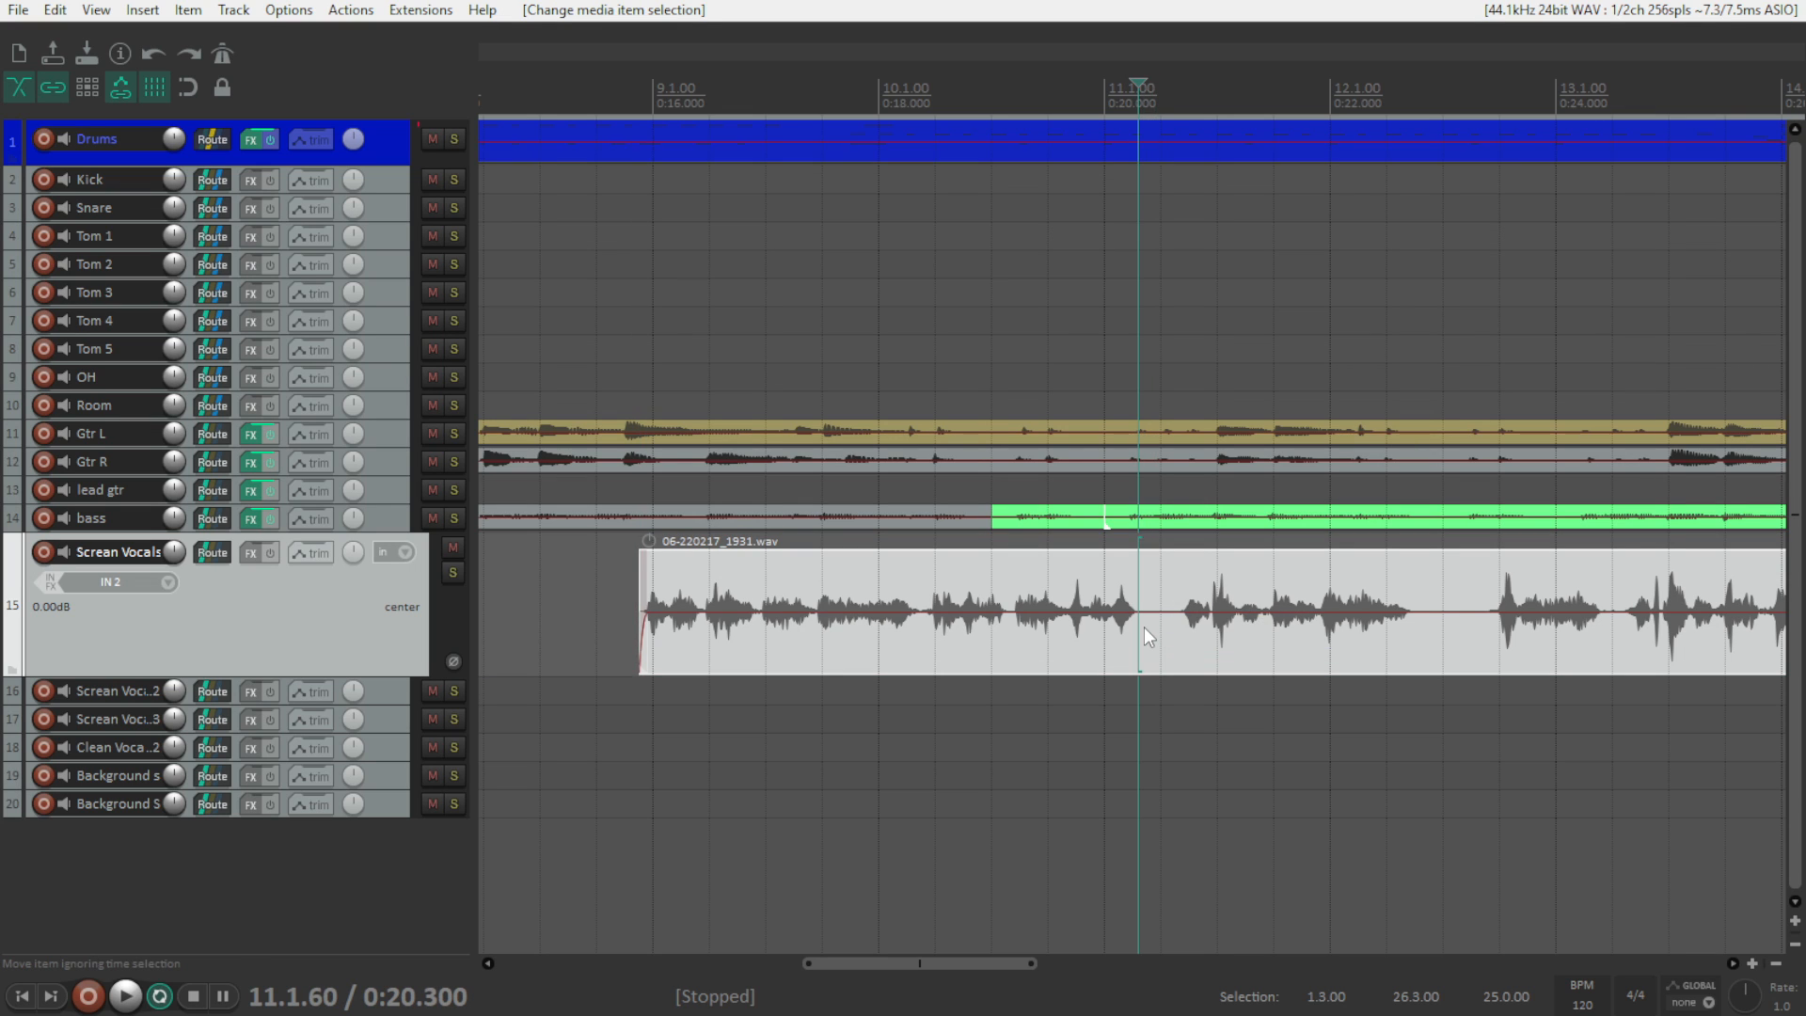
pyautogui.press('s')
pyautogui.click(1178, 623)
pyautogui.press('s')
pyautogui.click(1161, 629)
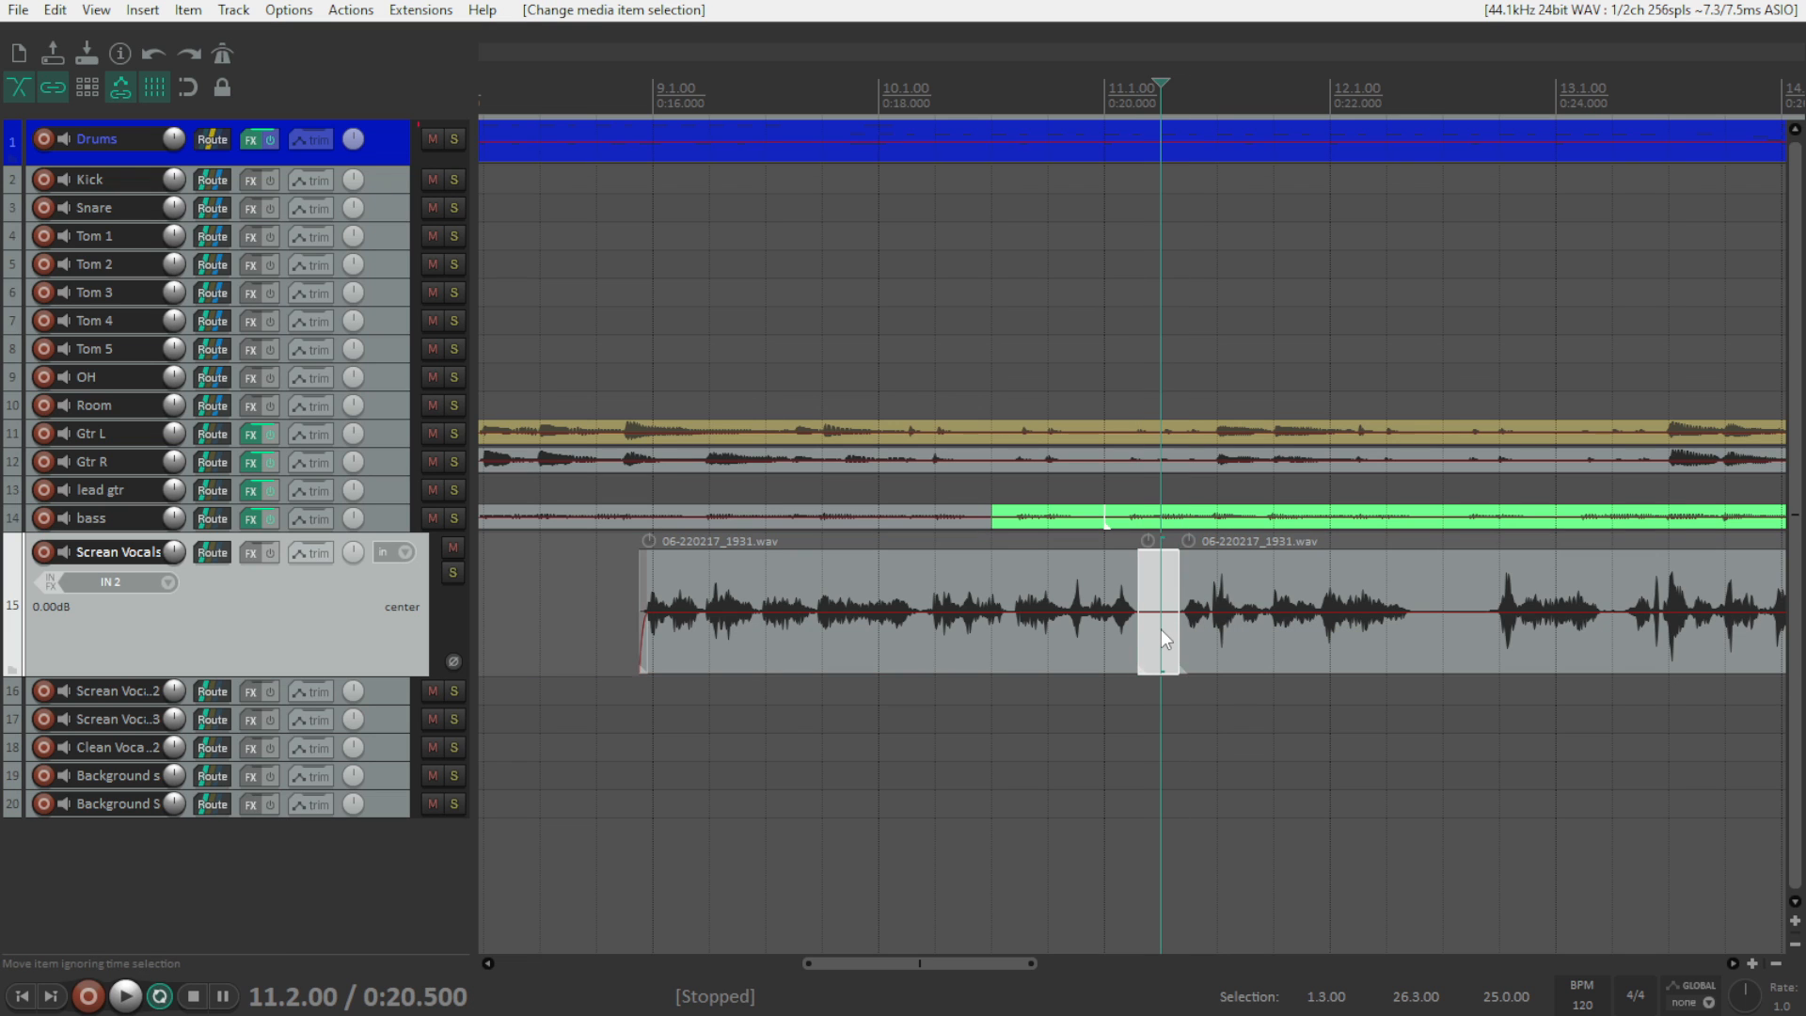
pyautogui.press('Delete')
# - Cut out the silent gap around 12.3.00 on the first Screan Vocals track by splitting at both edges and deleting the middle
pyautogui.click(1419, 642)
pyautogui.press('s')
pyautogui.click(1487, 625)
pyautogui.press('s')
pyautogui.click(1448, 631)
pyautogui.press('Delete')
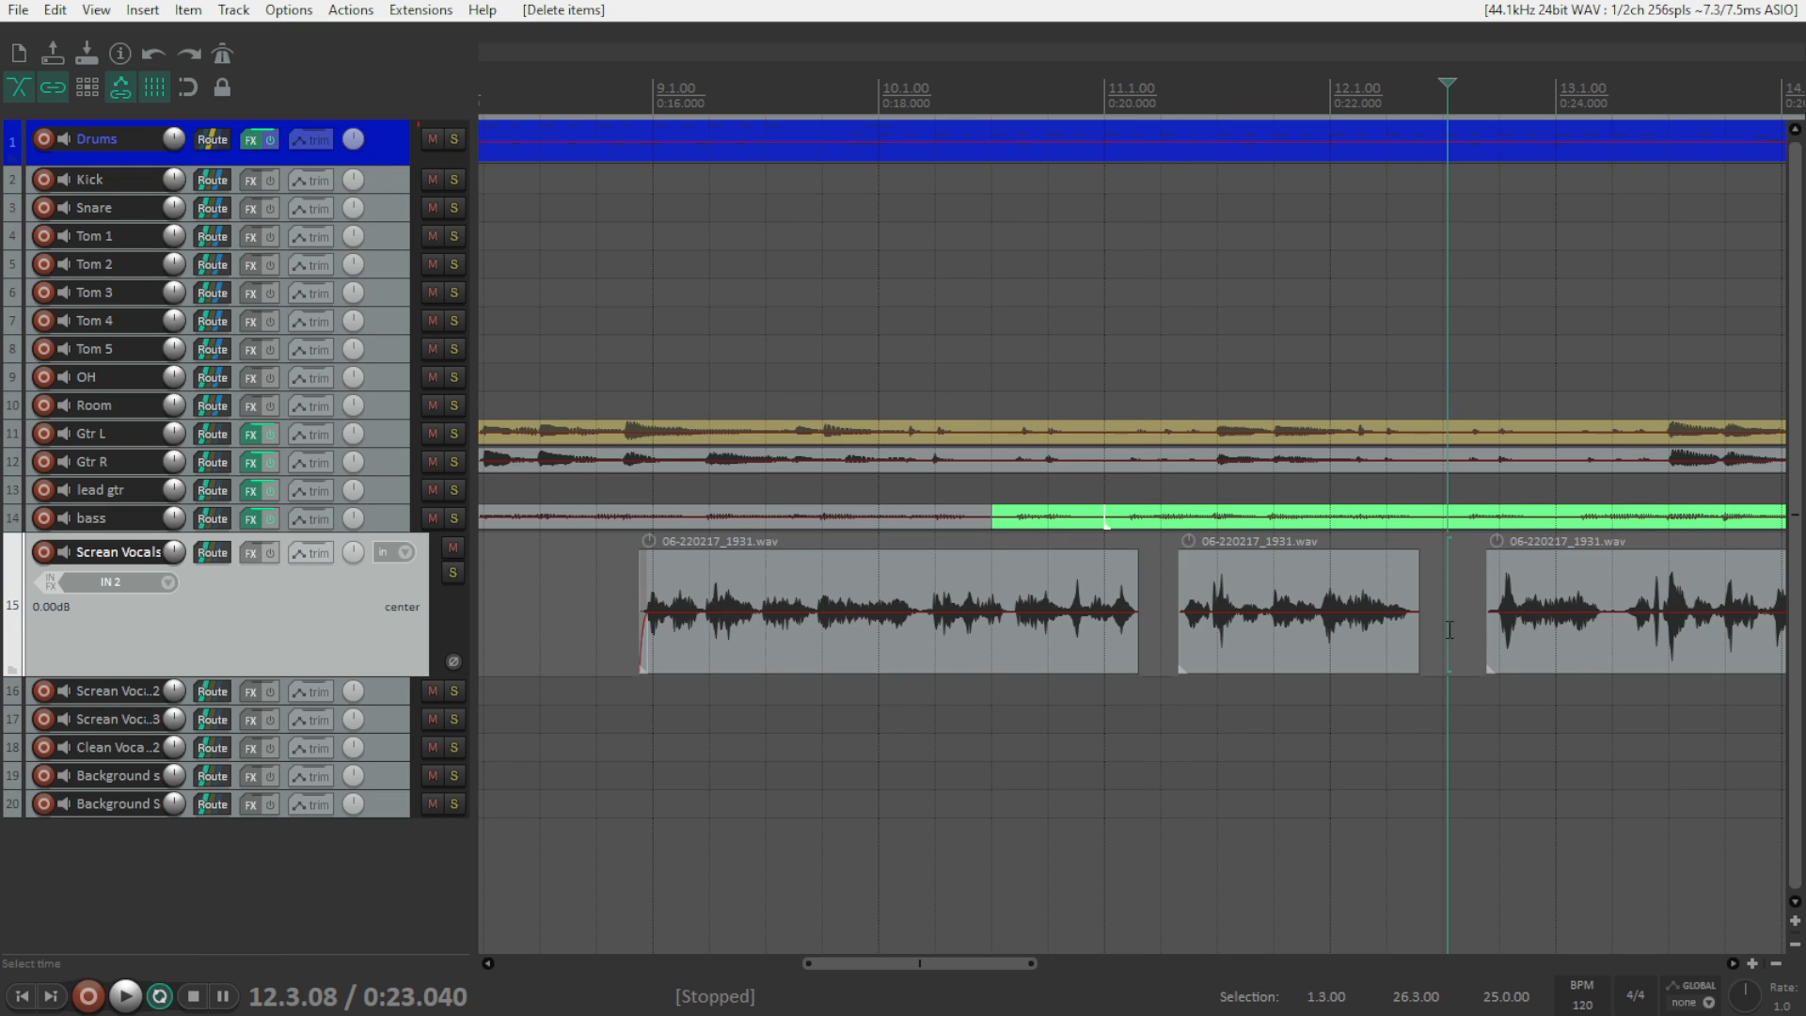
# - Split out and delete the remaining silent gaps between phrases on the first Screan Vocals track, up to the one around 16.2.40
pyautogui.scroll(-3, 1414, 626)
pyautogui.click(1285, 627)
pyautogui.scroll(3, 1286, 628)
pyautogui.press('s')
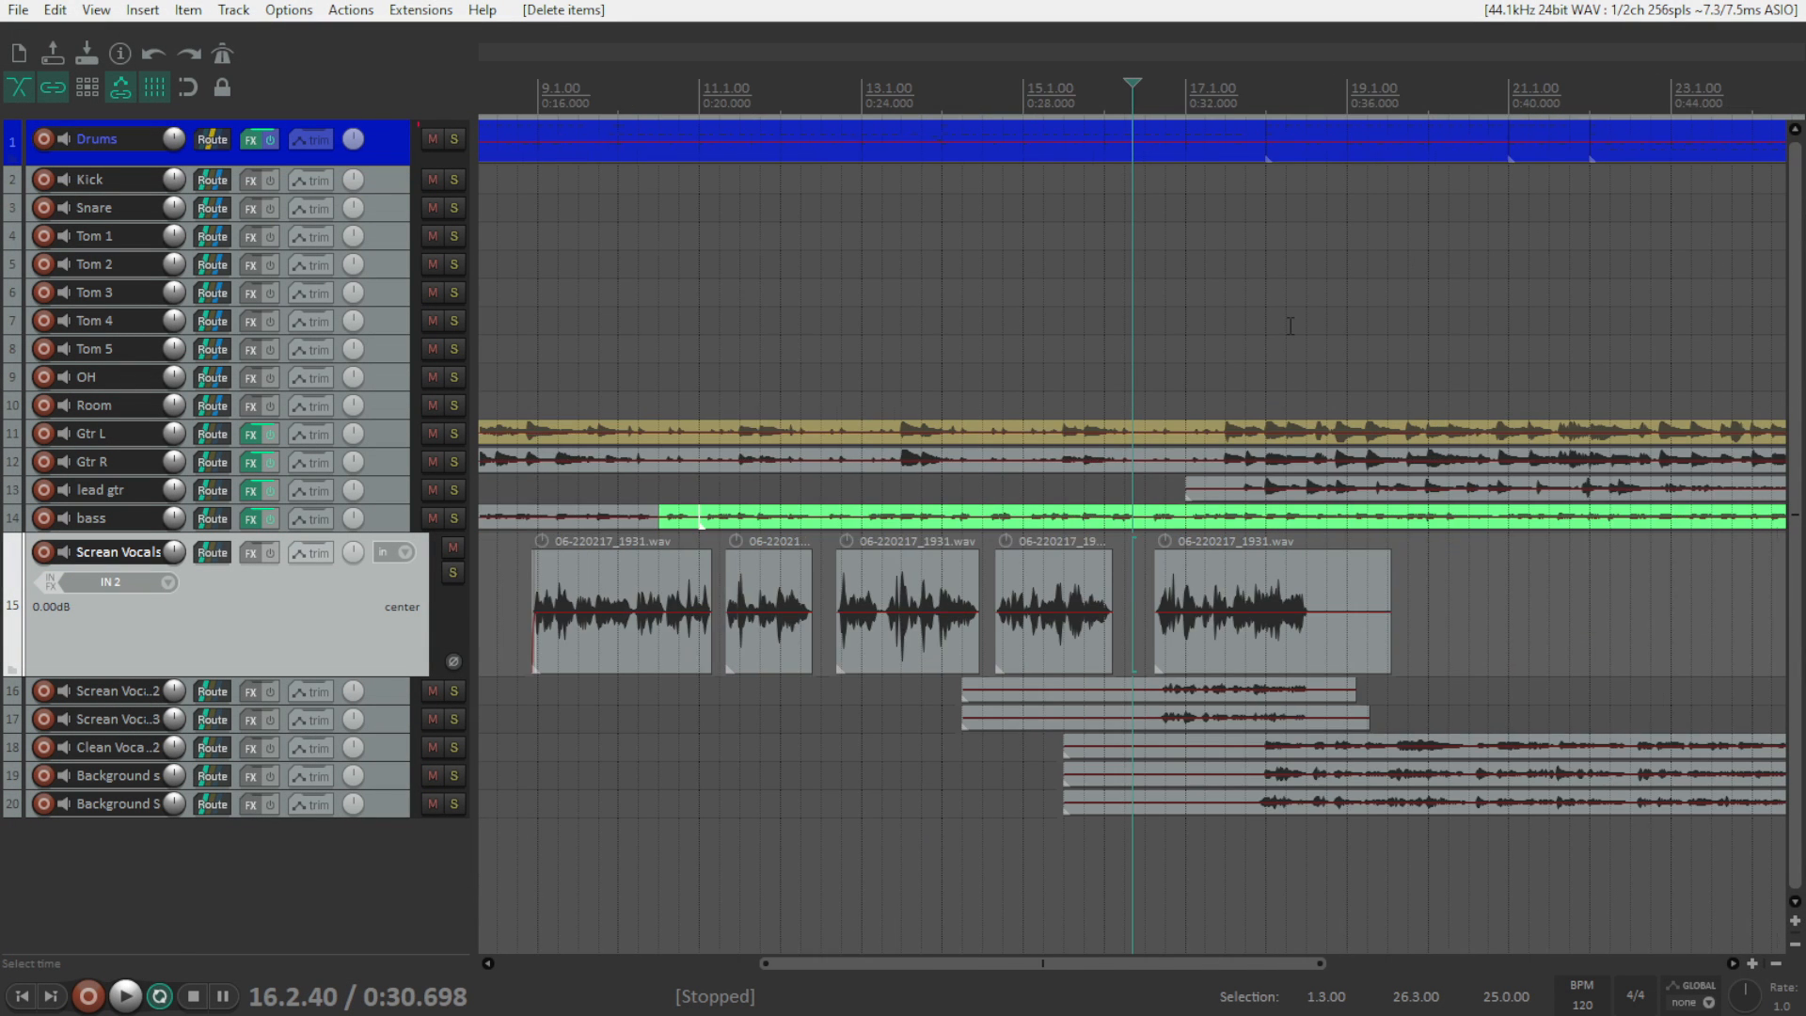
# - Trim the silent end of the last Screan Vocals item to 18.3.18 and give it a fade-out of about 0.1 s
pyautogui.scroll(3, 1308, 348)
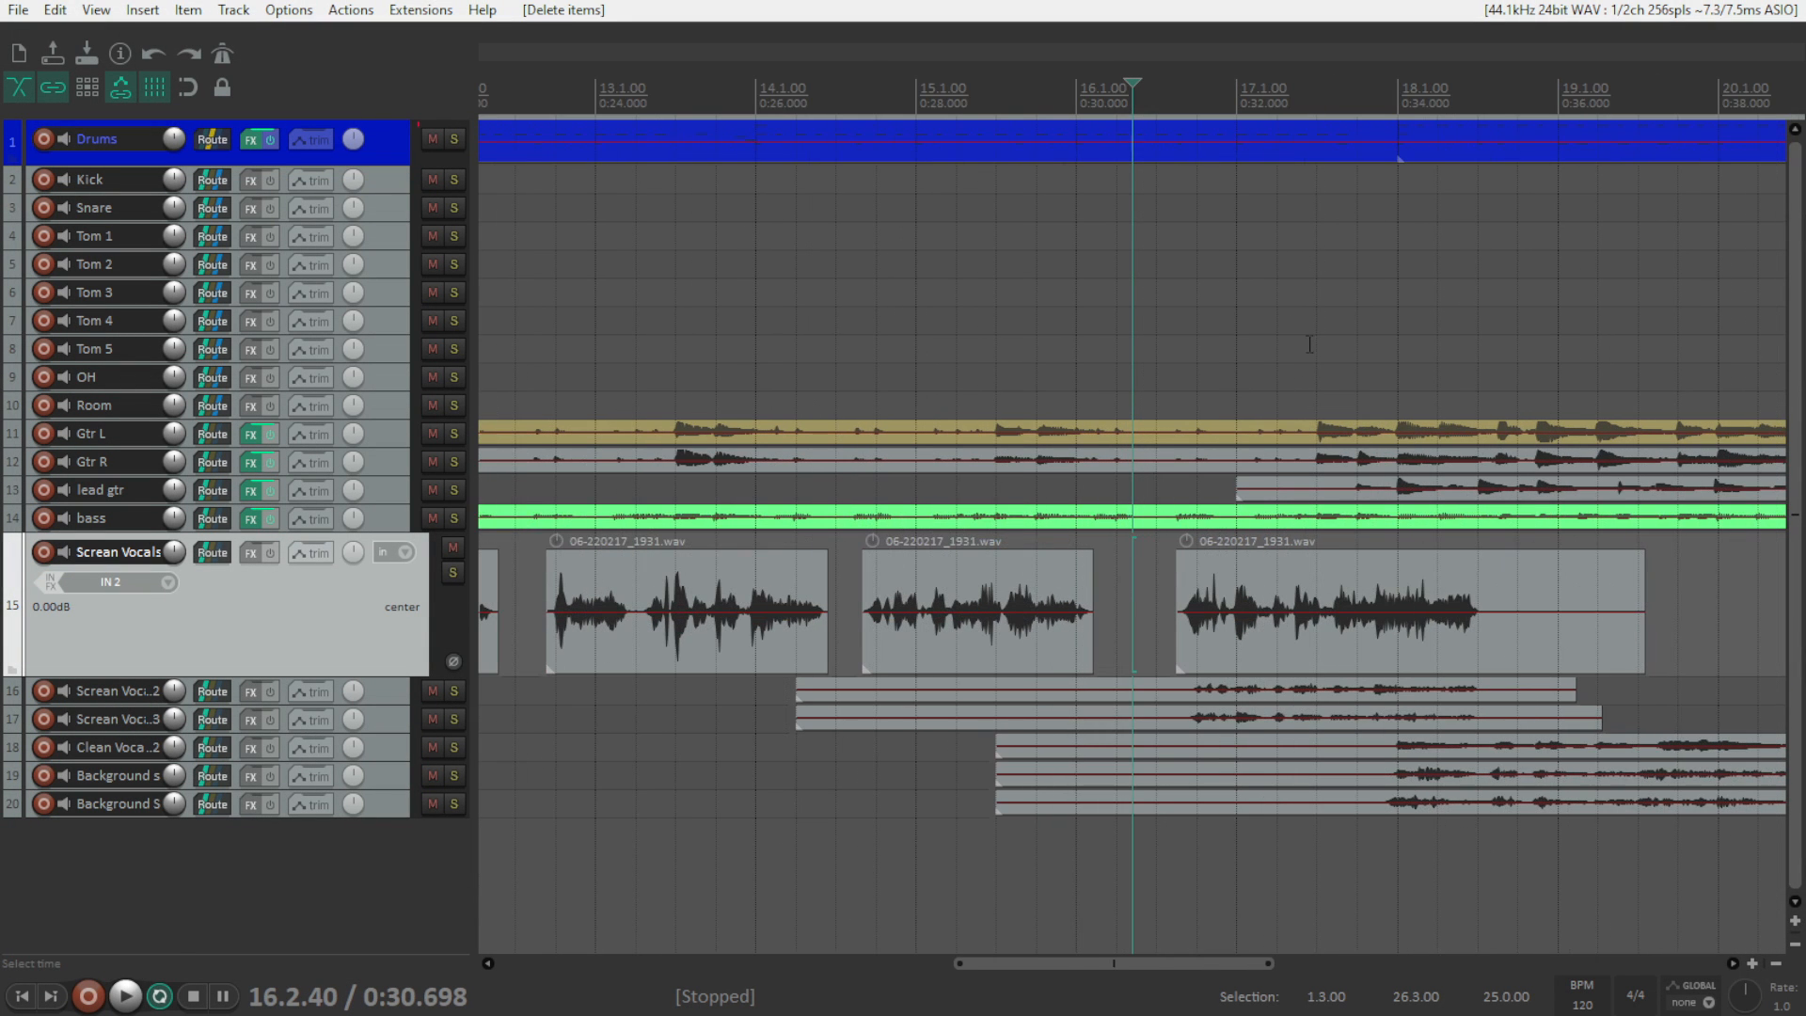
pyautogui.moveTo(1639, 629); pyautogui.dragTo(1484, 628)
pyautogui.click(1481, 557)
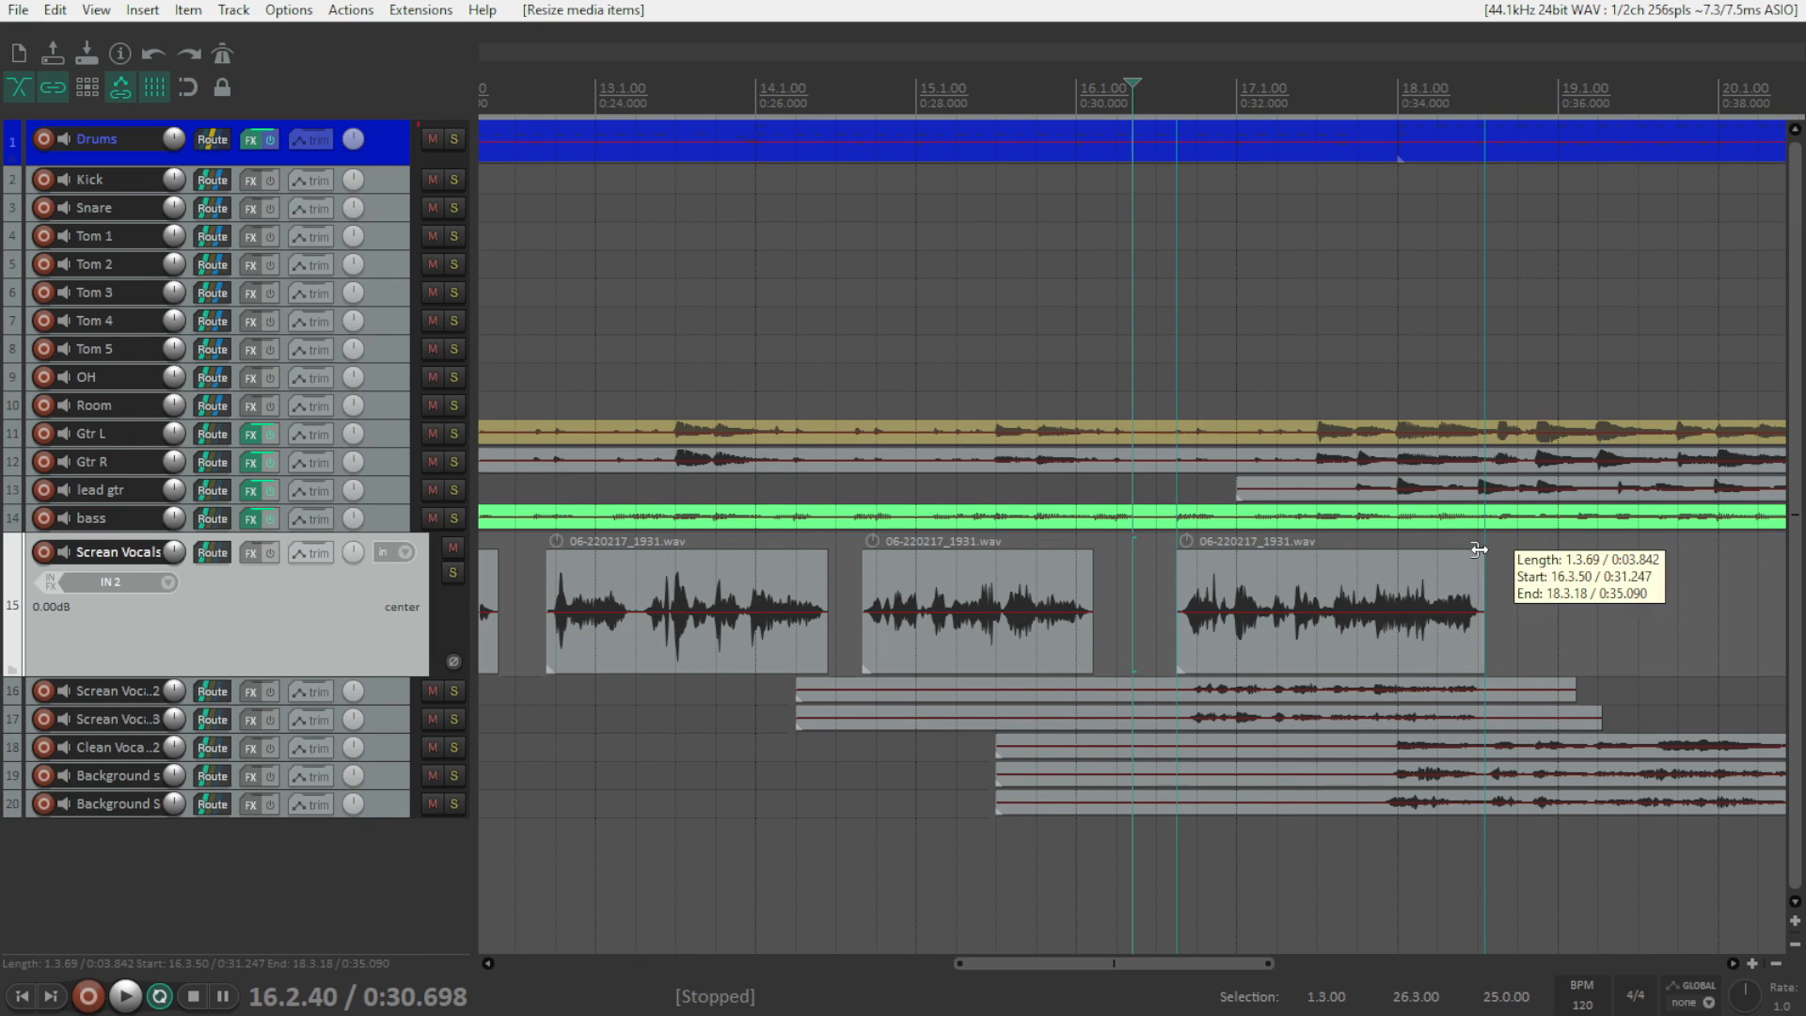
pyautogui.moveTo(1483, 558); pyautogui.dragTo(1476, 558)
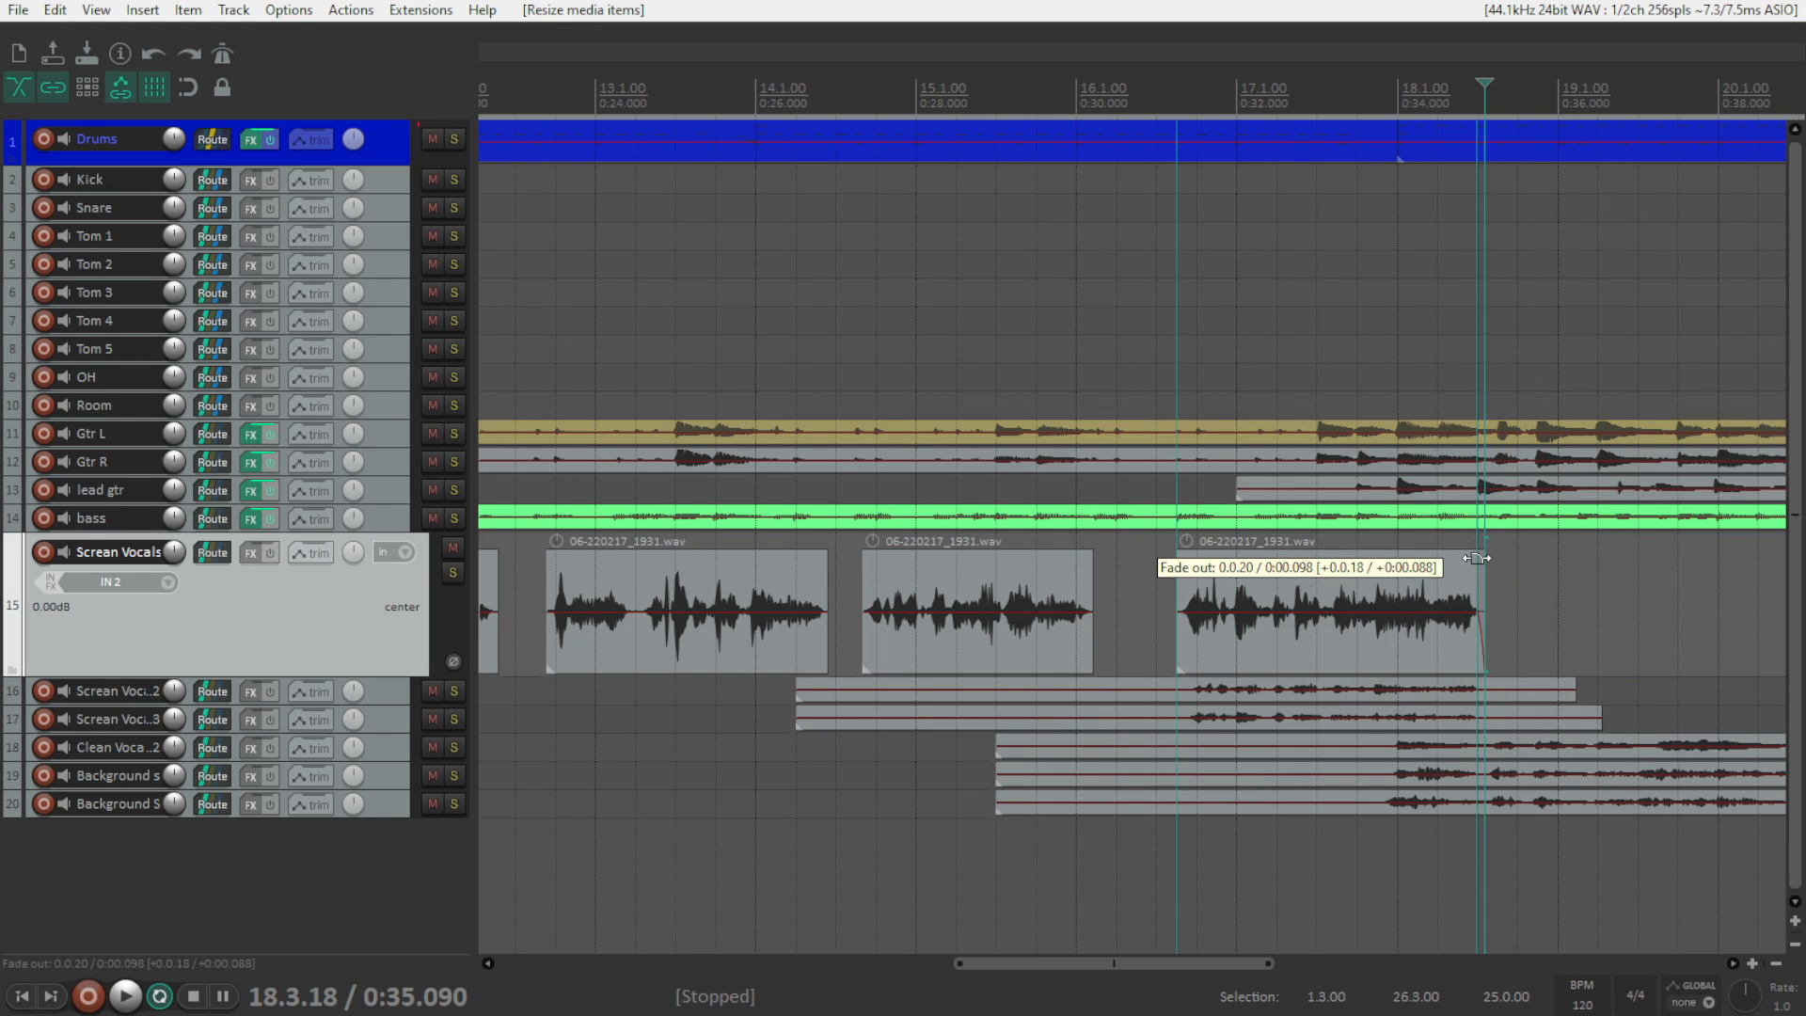
pyautogui.scroll(-5, 1477, 558)
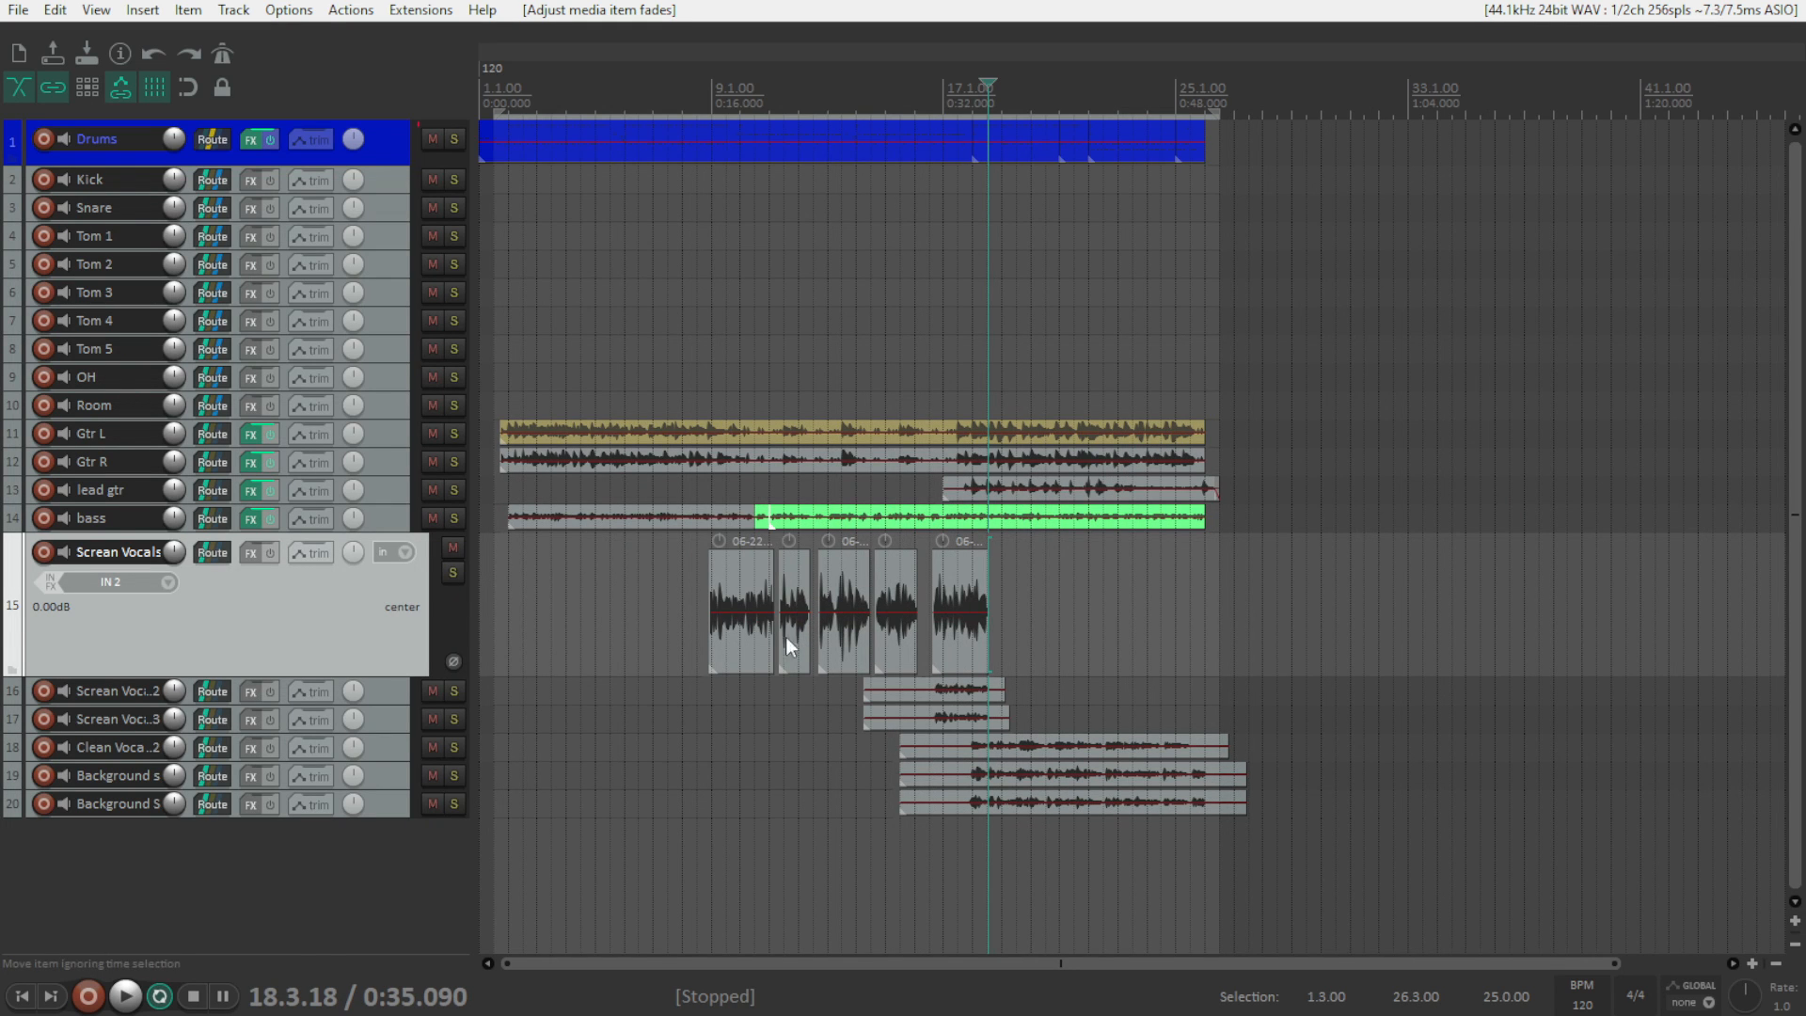
# - Split the Screan Vocals 2 and 3 items together at 16.3.78, just before their first sound, and delete both silent starts
pyautogui.scroll(2, 694, 683)
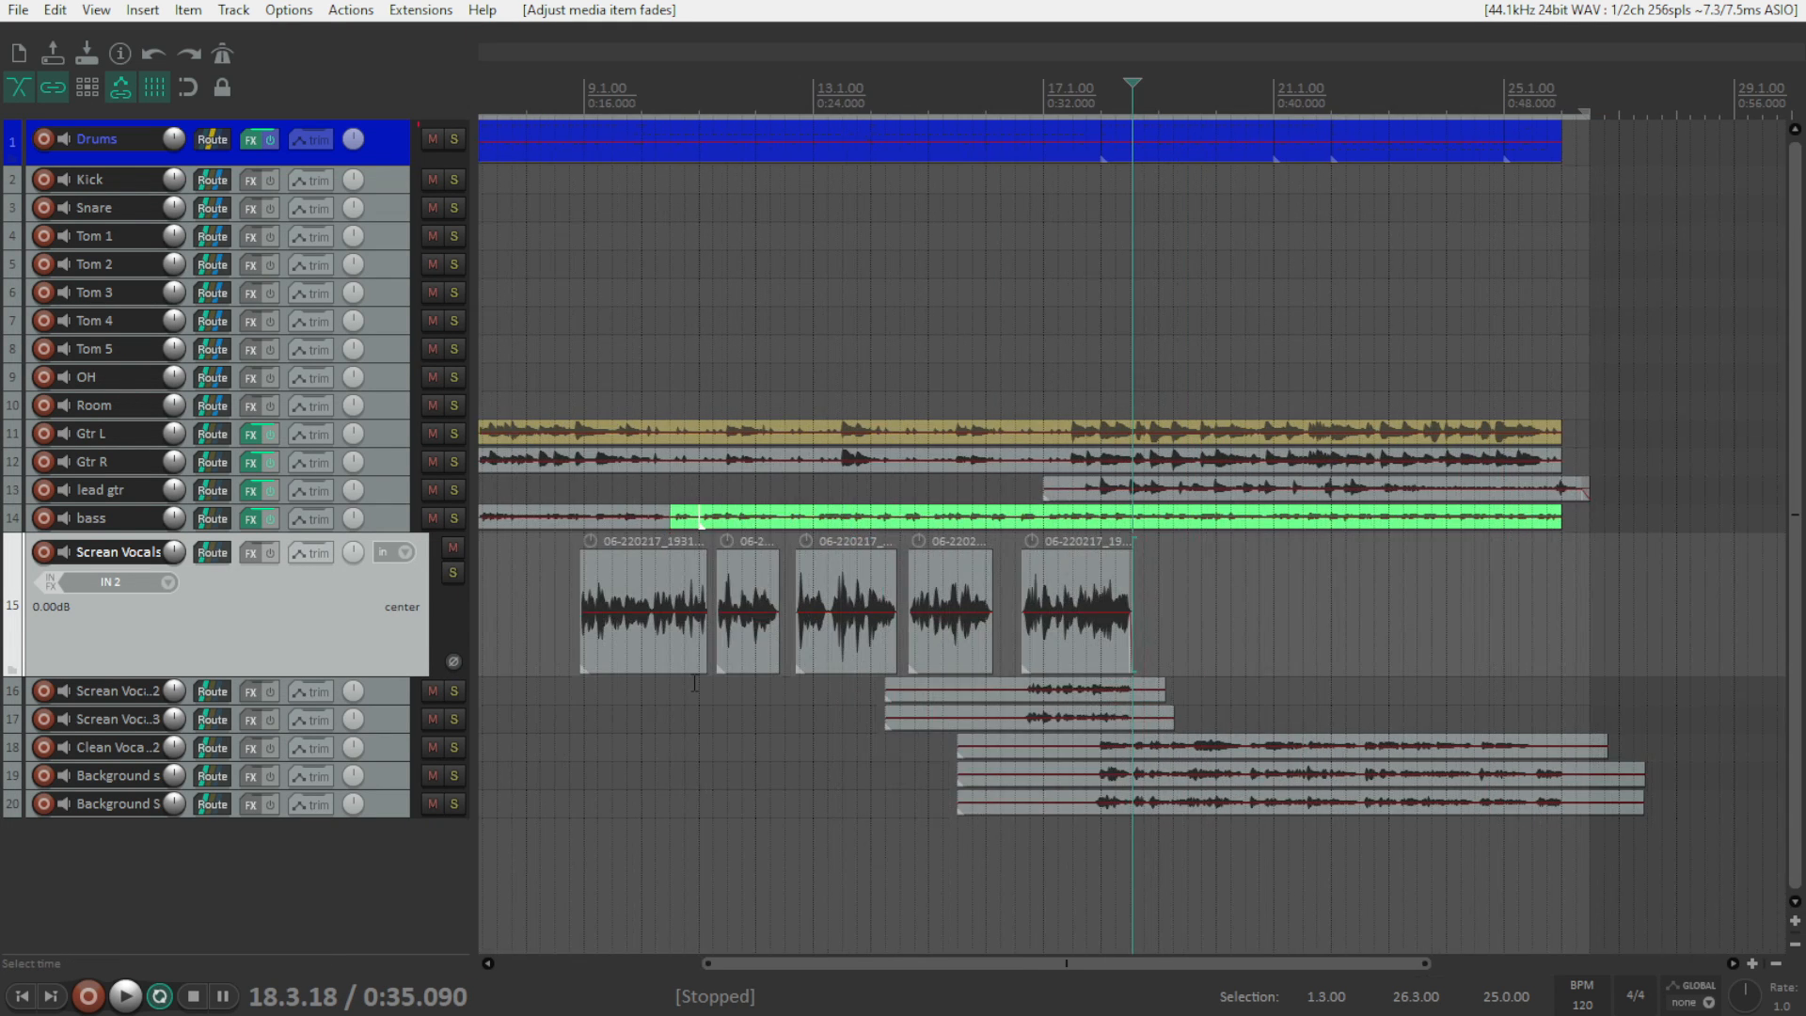
pyautogui.click(1019, 694)
pyautogui.scroll(4, 1064, 755)
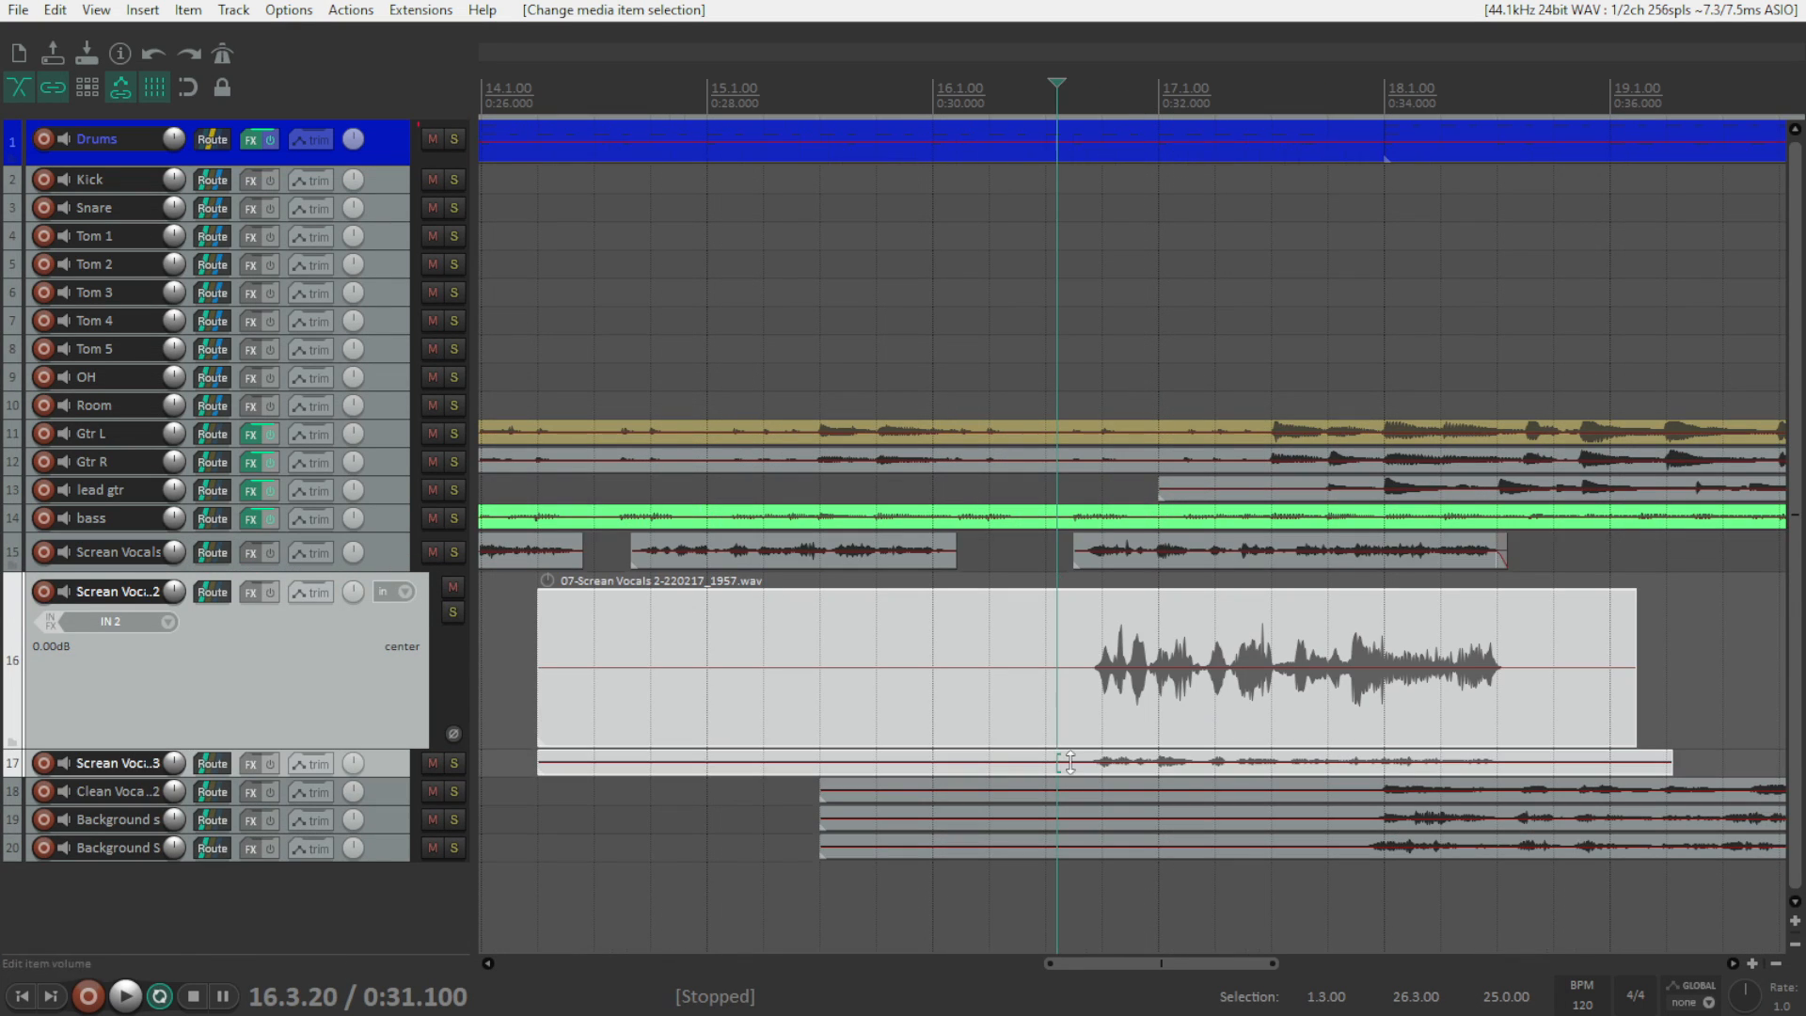
pyautogui.click(1089, 669)
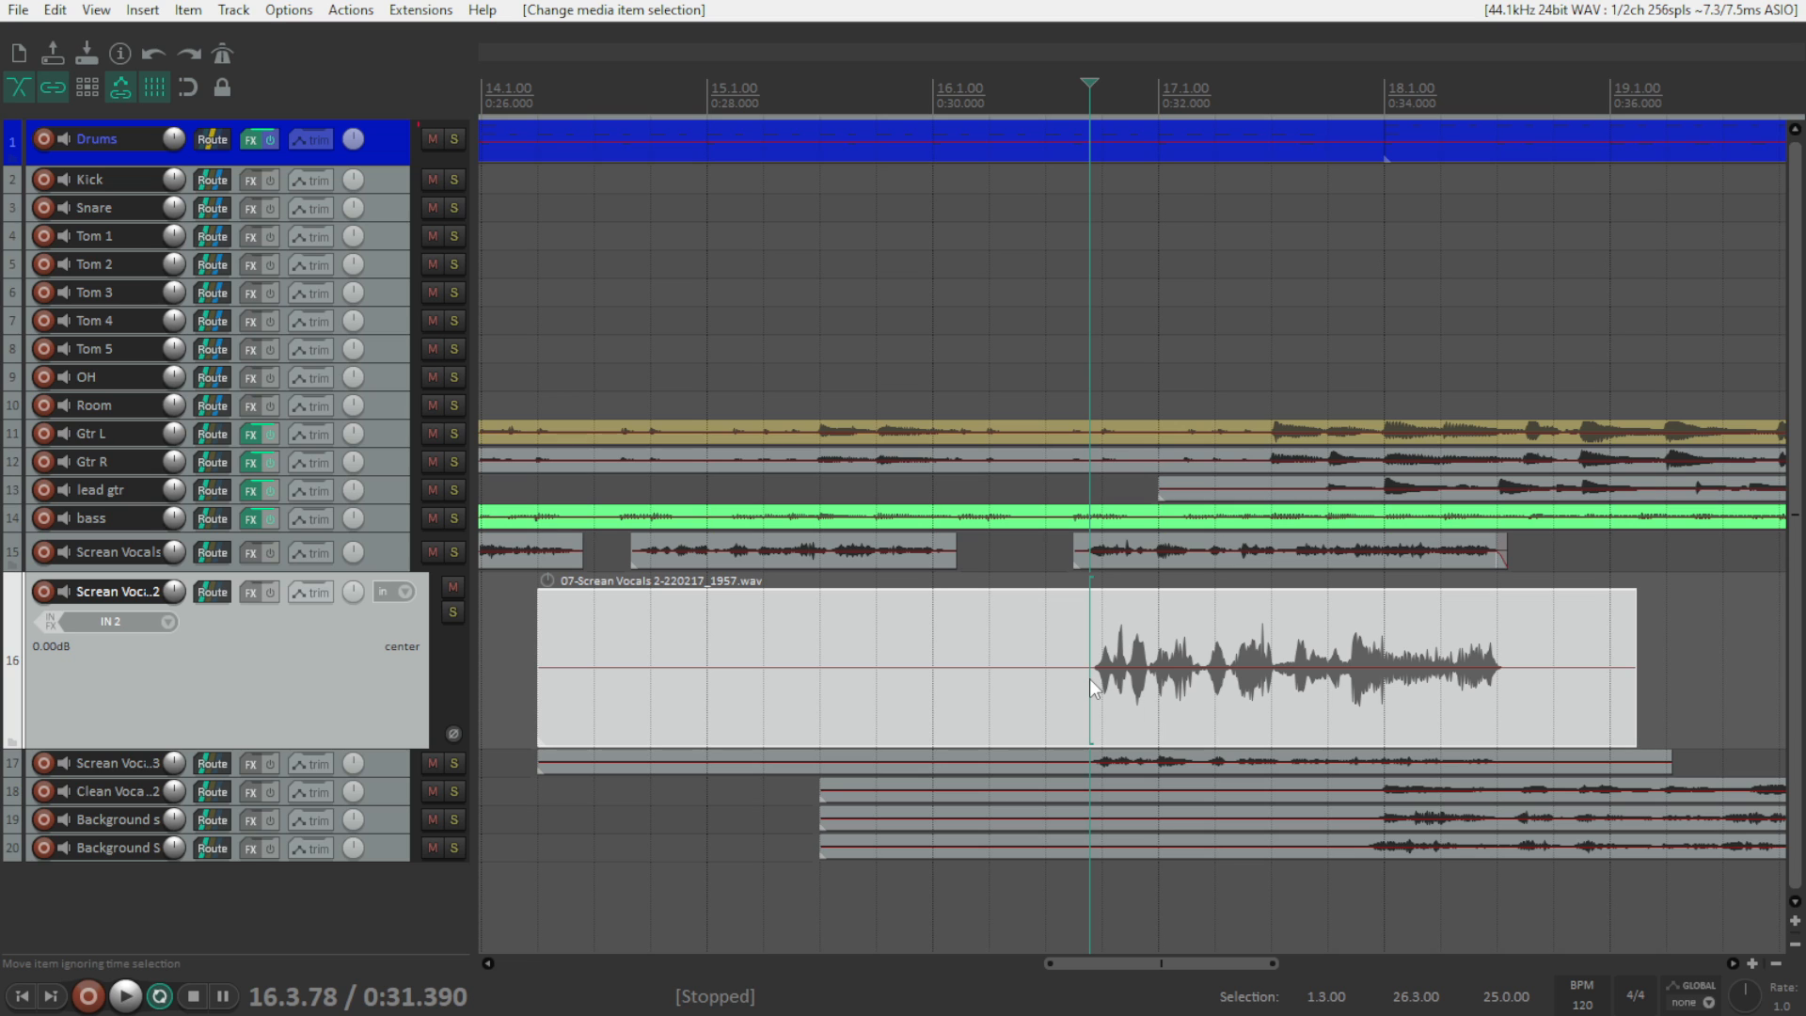
pyautogui.press('s')
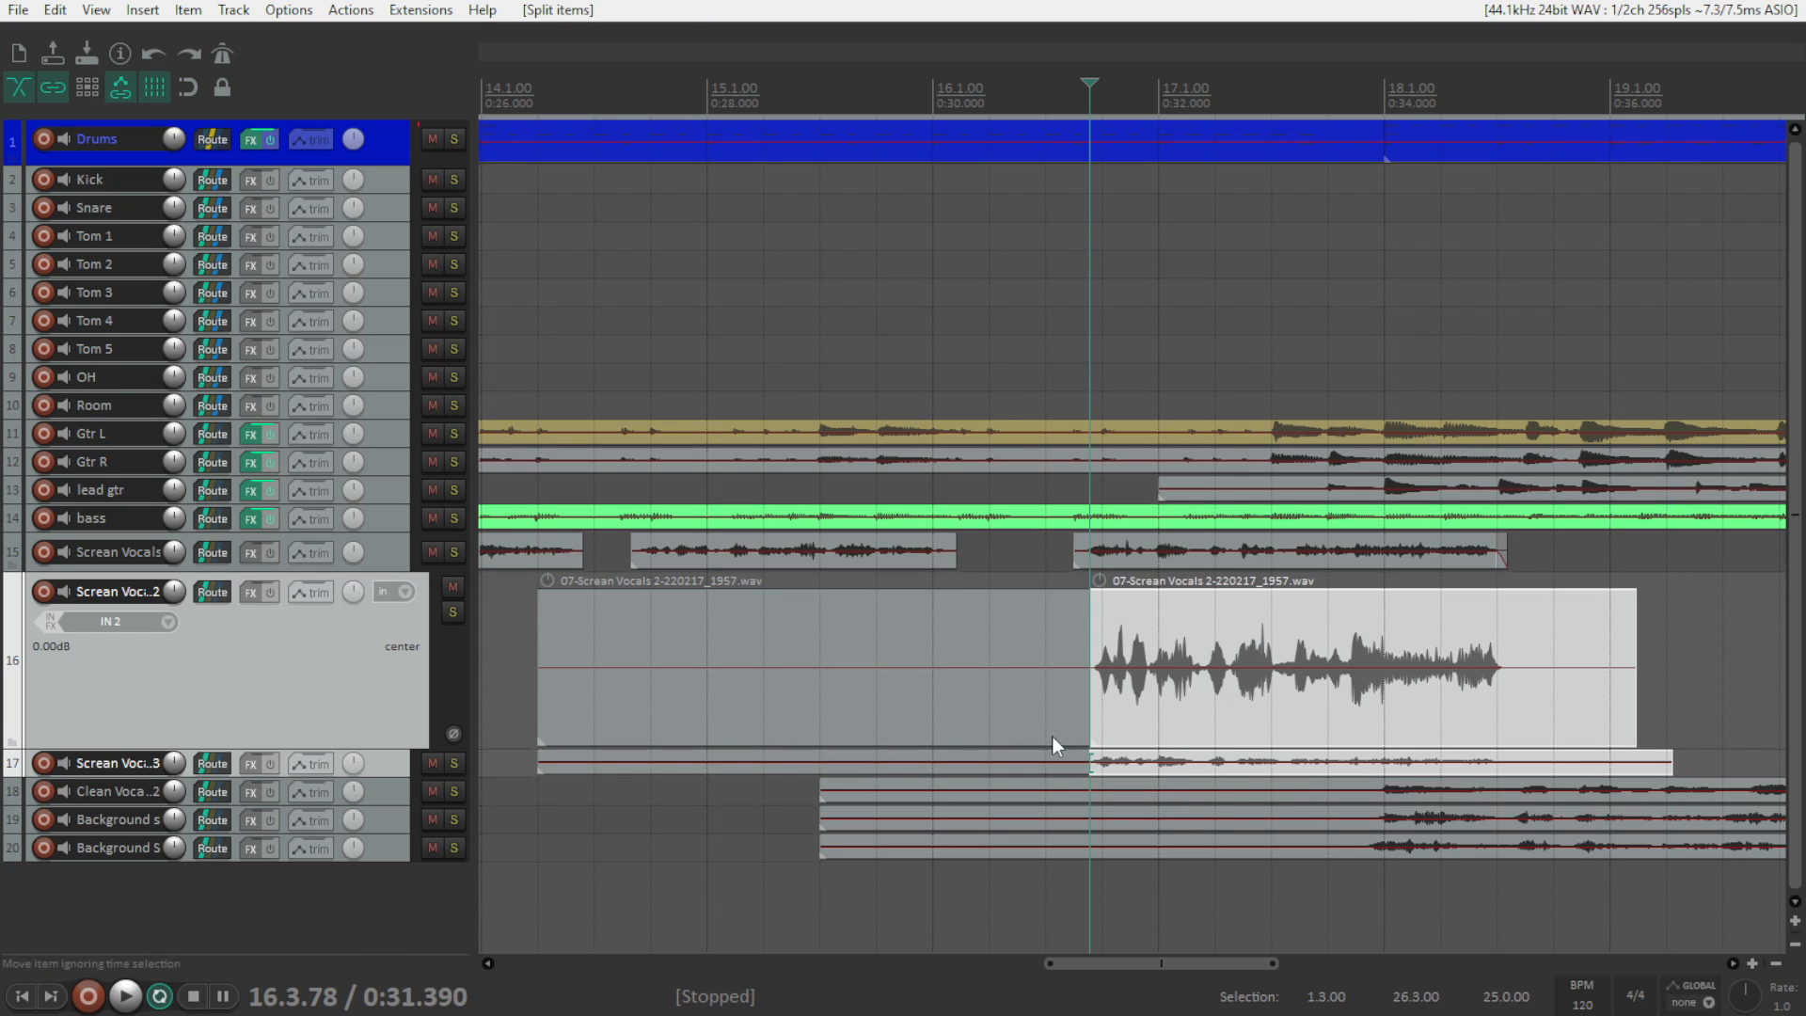
pyautogui.click(1034, 730)
pyautogui.keyDown('ctrl'); pyautogui.click(1036, 760); pyautogui.keyUp('ctrl')
pyautogui.press('Delete')
# - Select the remaining Screan Vocals 2 and 3 items together and add a short fade-in at their starts
pyautogui.click(1185, 736)
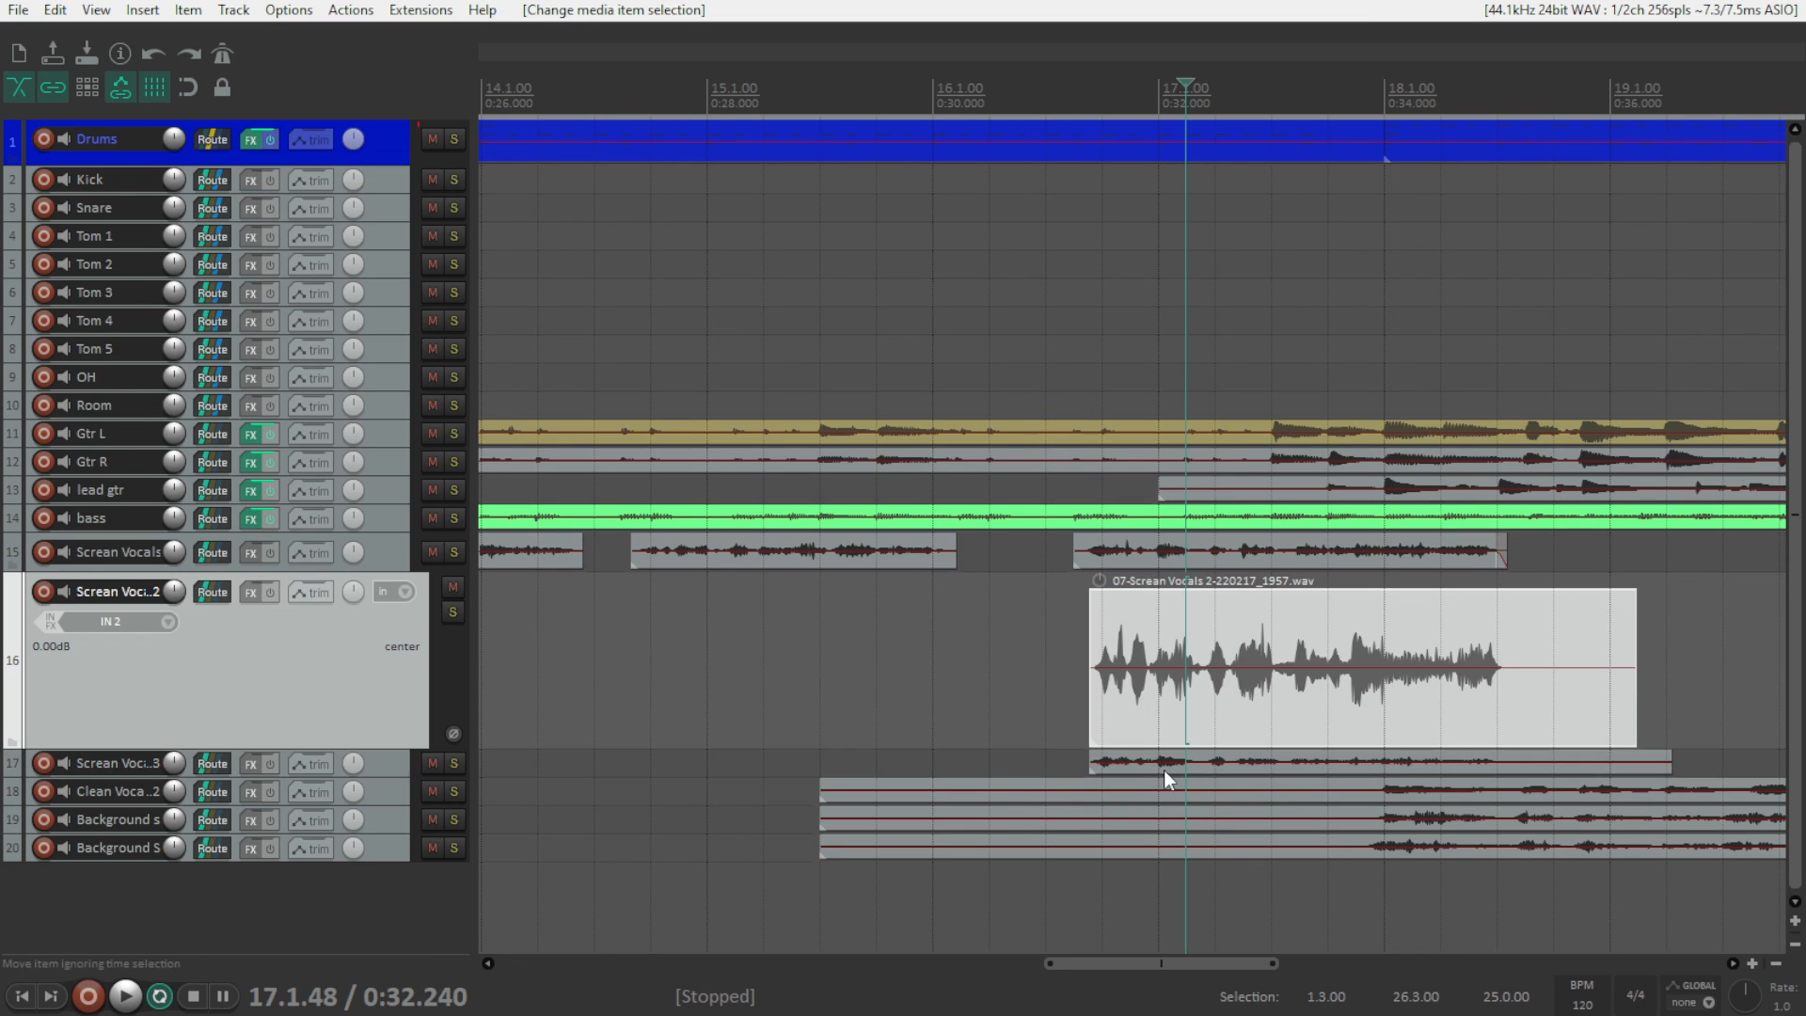
pyautogui.keyDown('ctrl'); pyautogui.click(1165, 769); pyautogui.keyUp('ctrl')
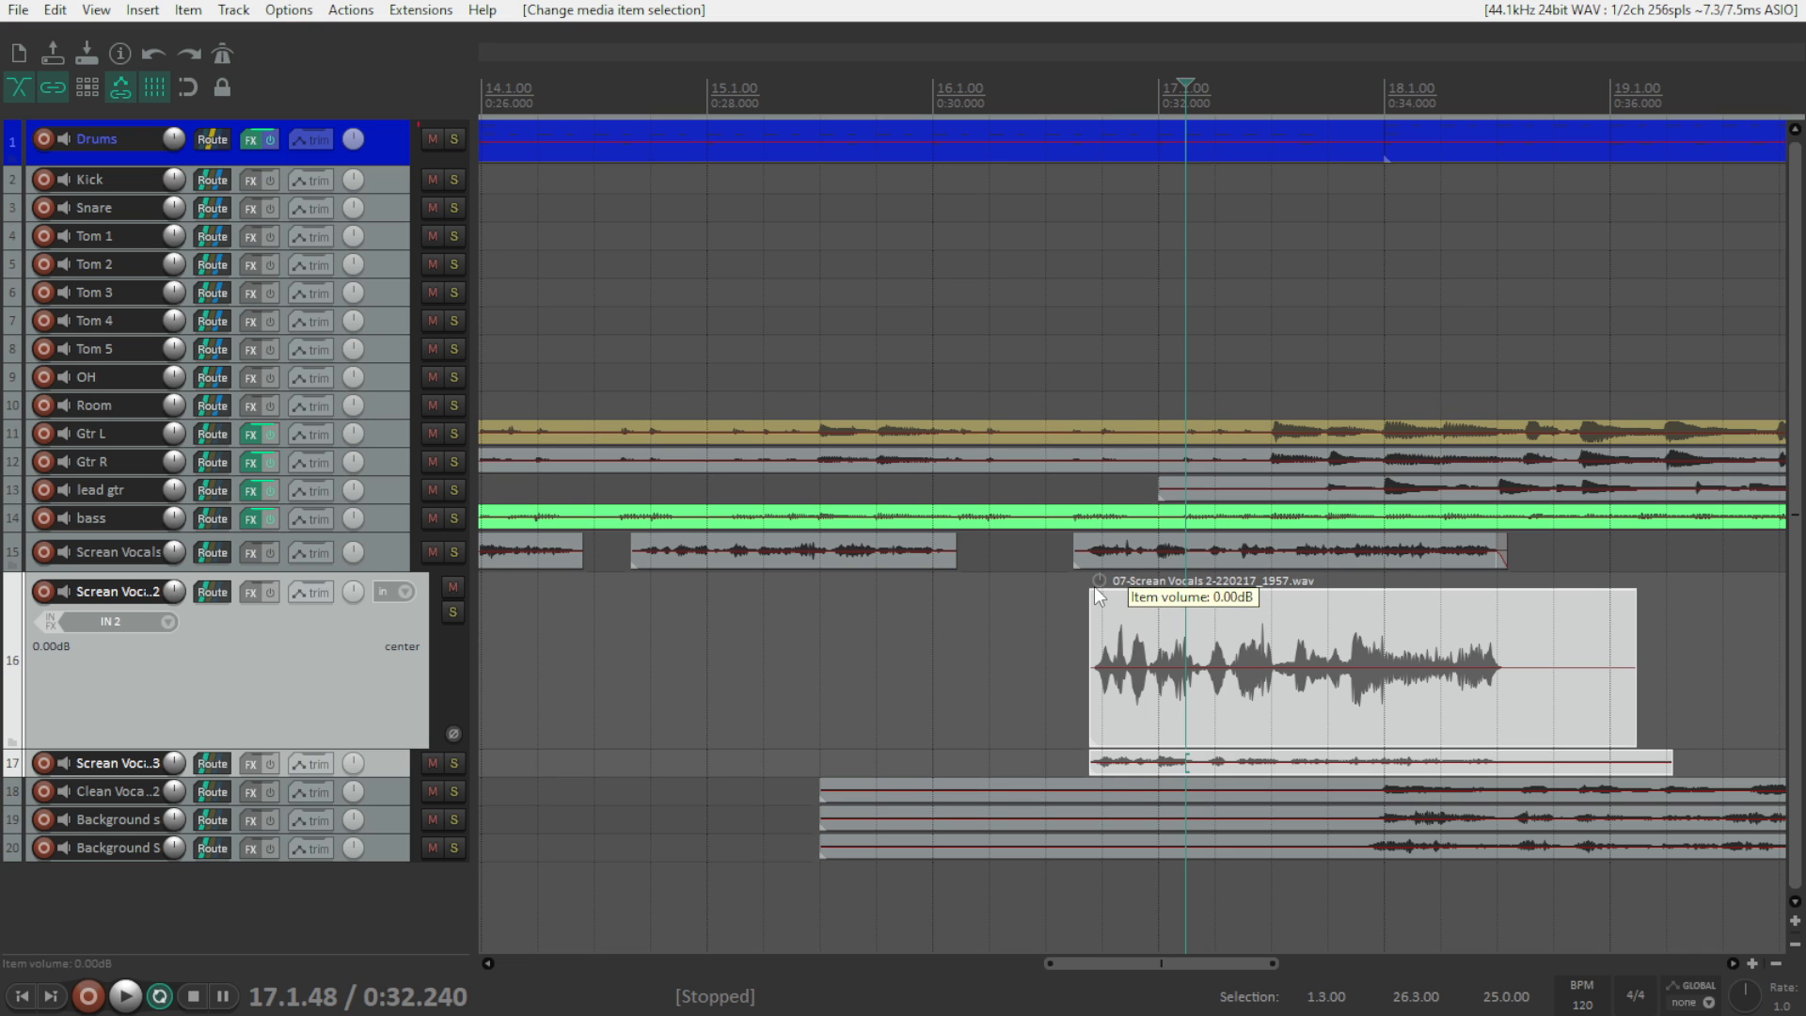
pyautogui.moveTo(1087, 588); pyautogui.dragTo(1099, 597)
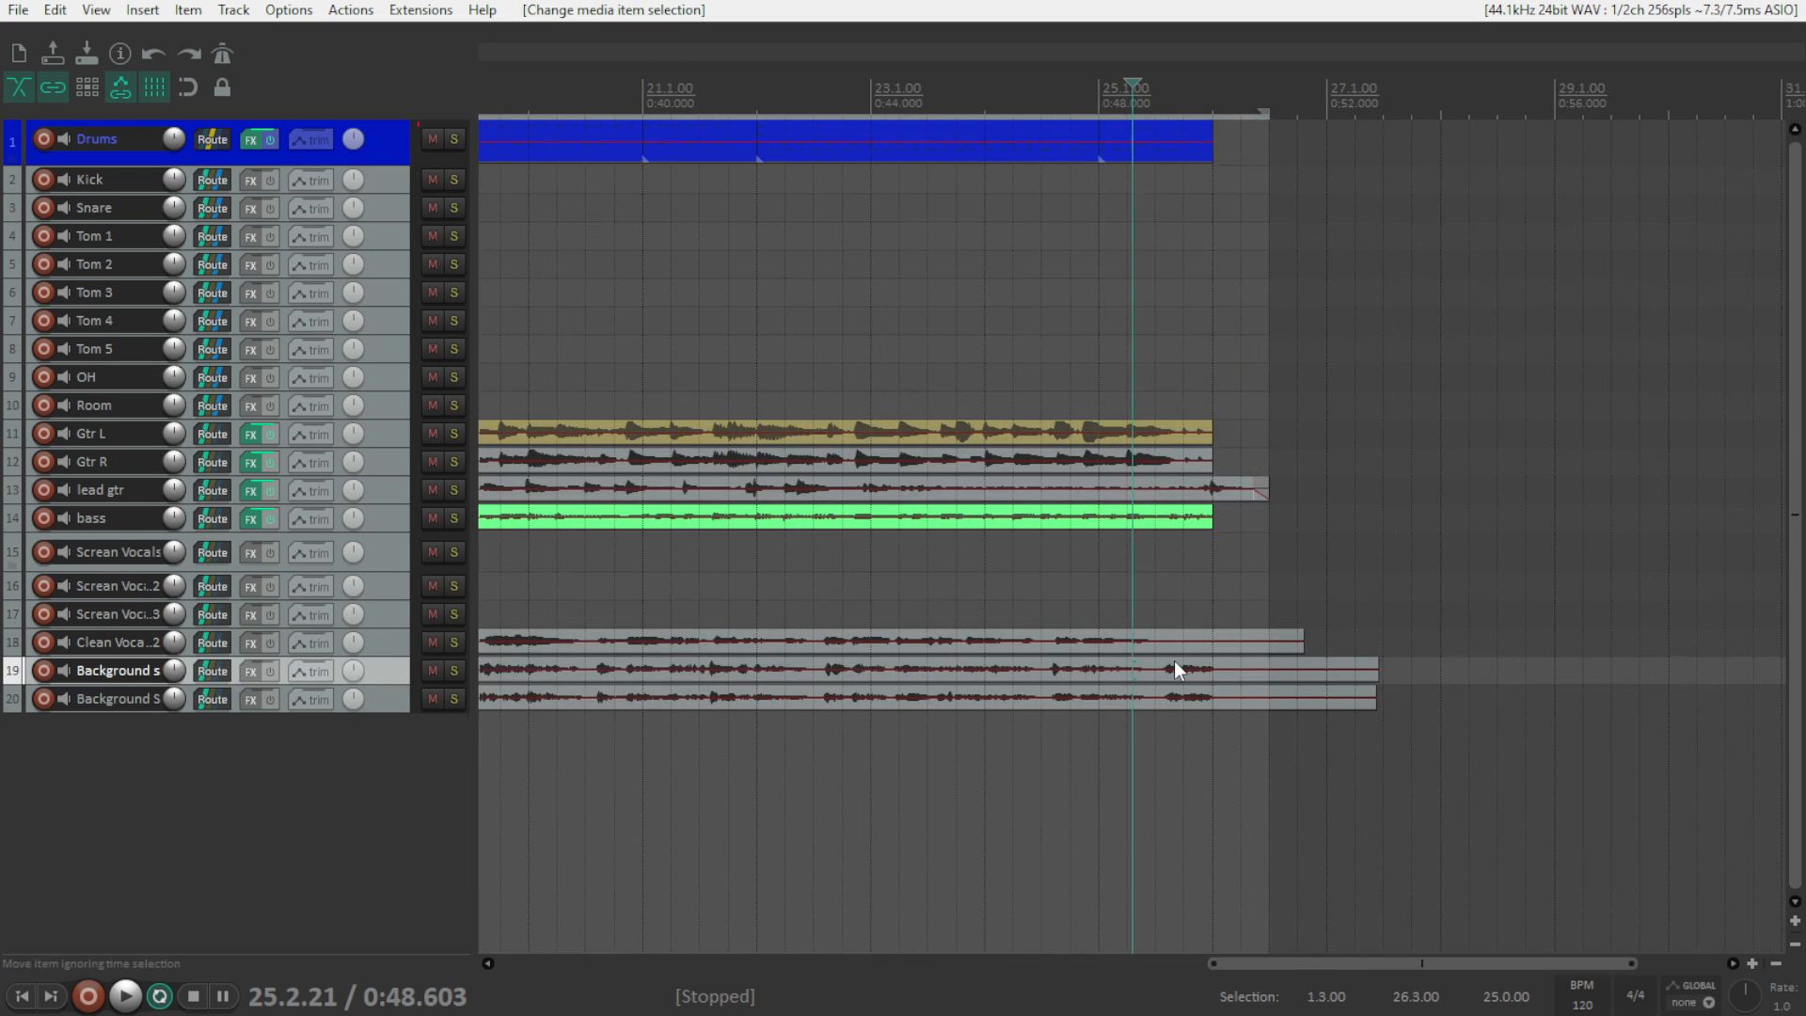
# - Solo the Clean Vocals track, audition its ending and trim the silent end of its item to about 25.3.00
pyautogui.scroll(2, 1129, 662)
pyautogui.click(454, 641)
pyautogui.click(1057, 133)
pyautogui.press('space')
pyautogui.press('space')
pyautogui.moveTo(1372, 647); pyautogui.dragTo(1160, 632)
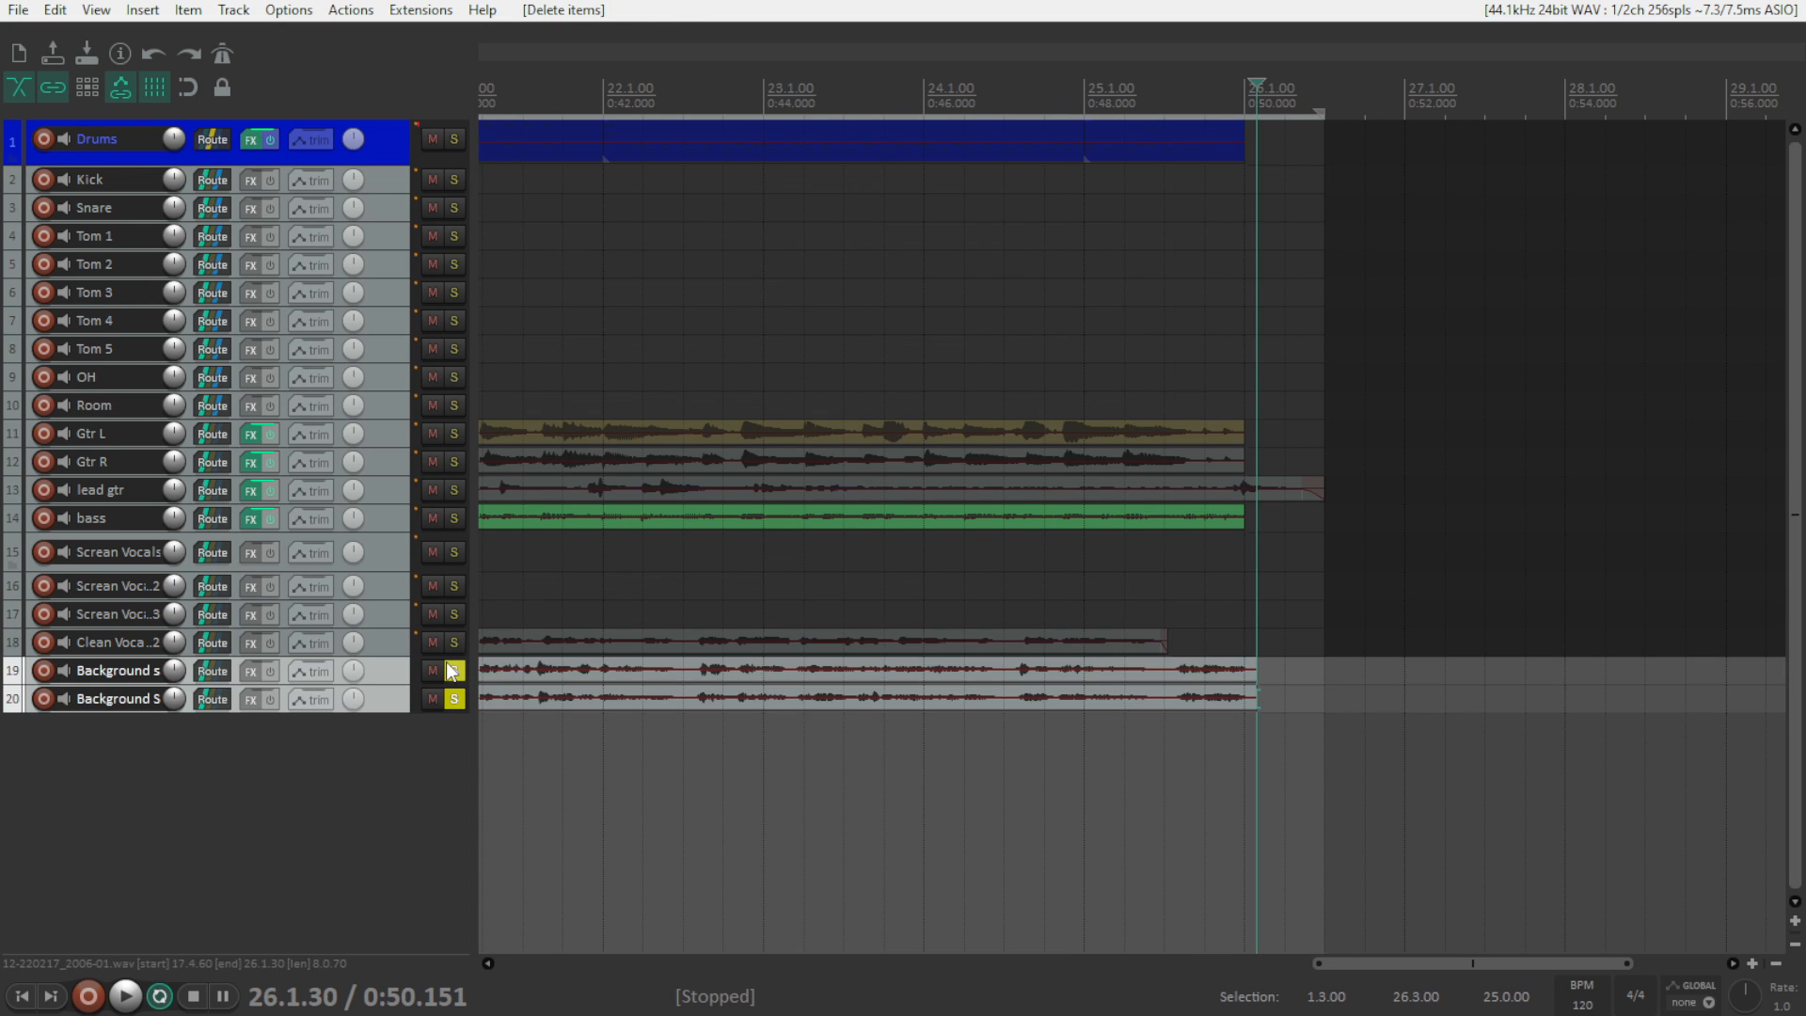
# - Turn off solo on the two Background scream tracks and place the edit cursor near the end of the song
pyautogui.click(455, 697)
pyautogui.scroll(-4, 612, 649)
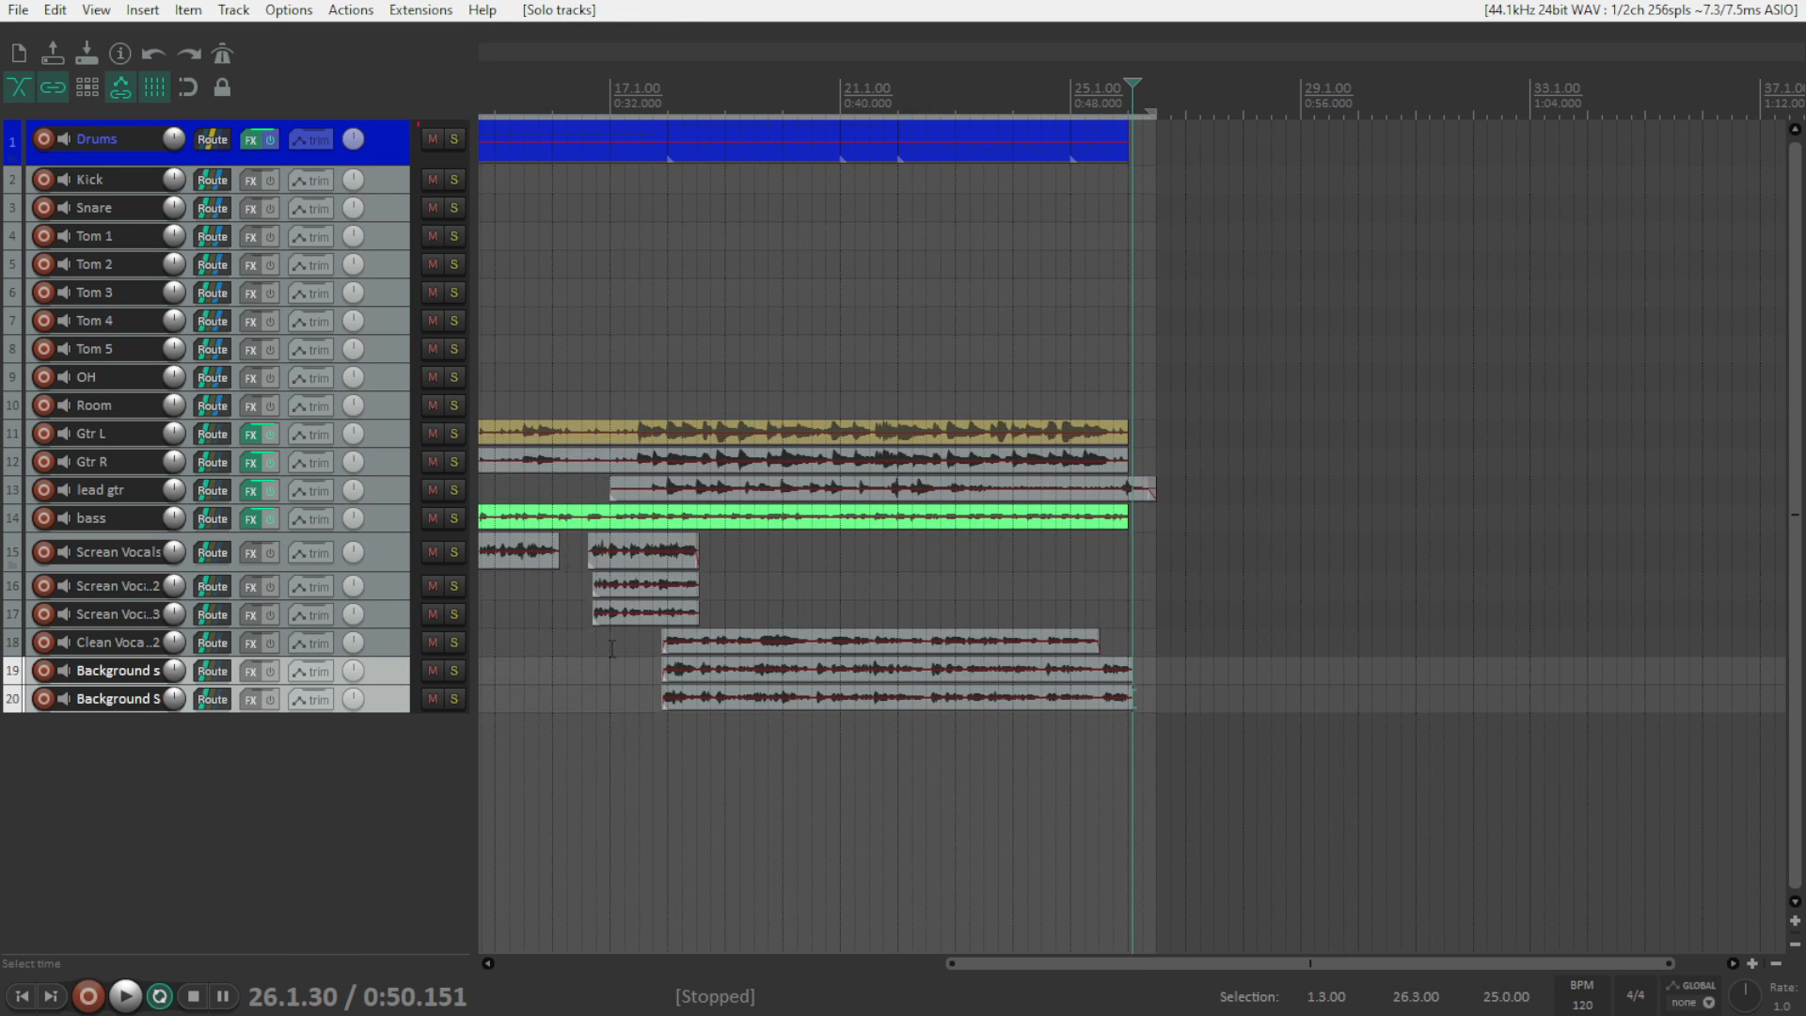
pyautogui.scroll(-3, 883, 572)
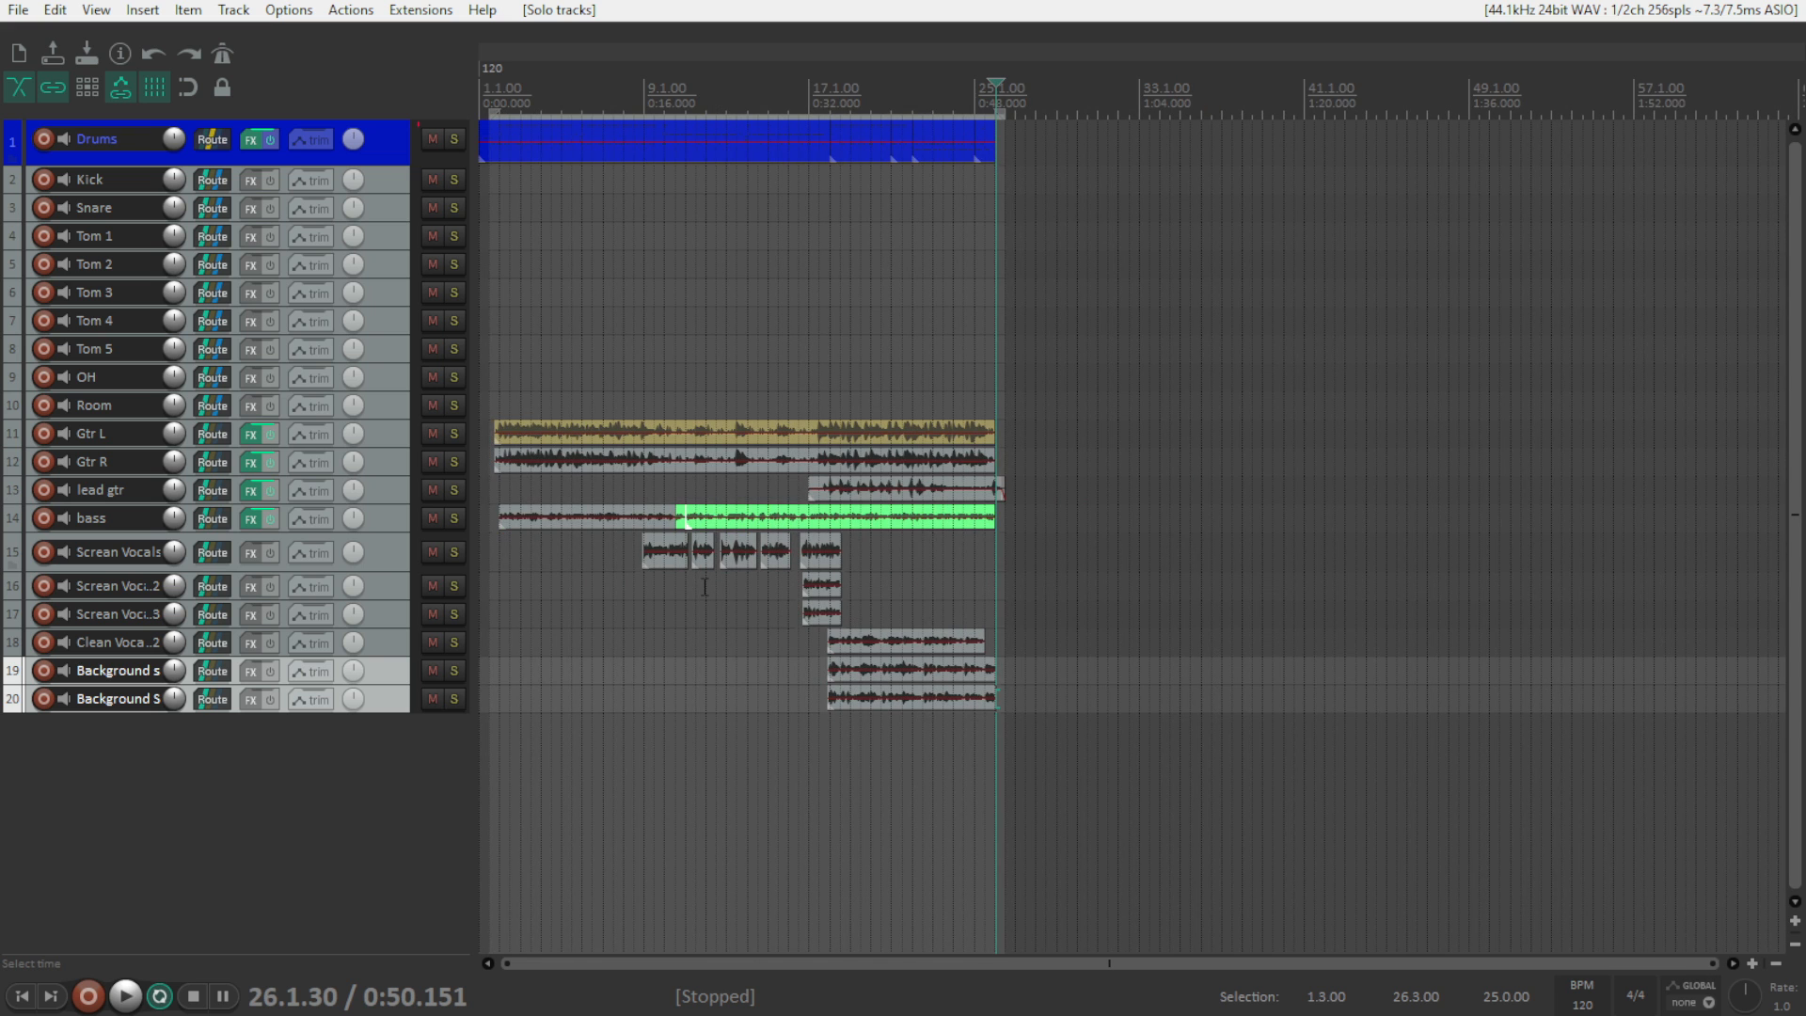
pyautogui.scroll(3, 703, 585)
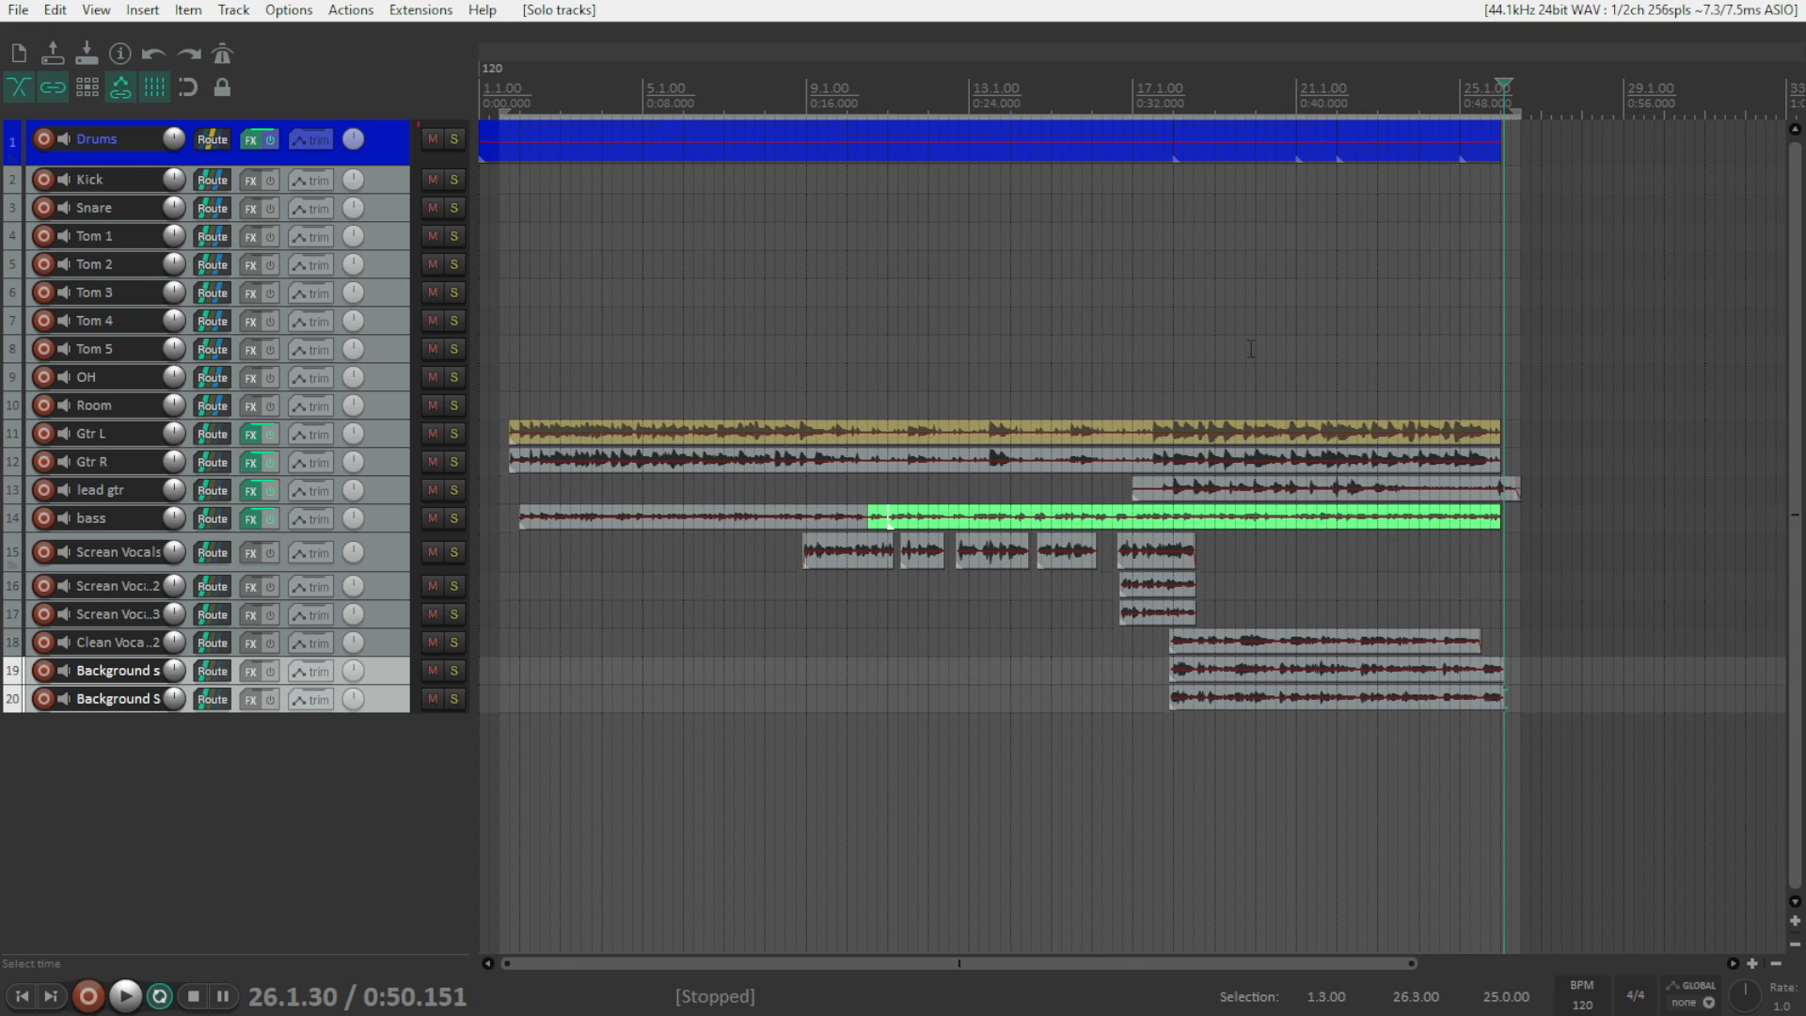
pyautogui.click(1484, 100)
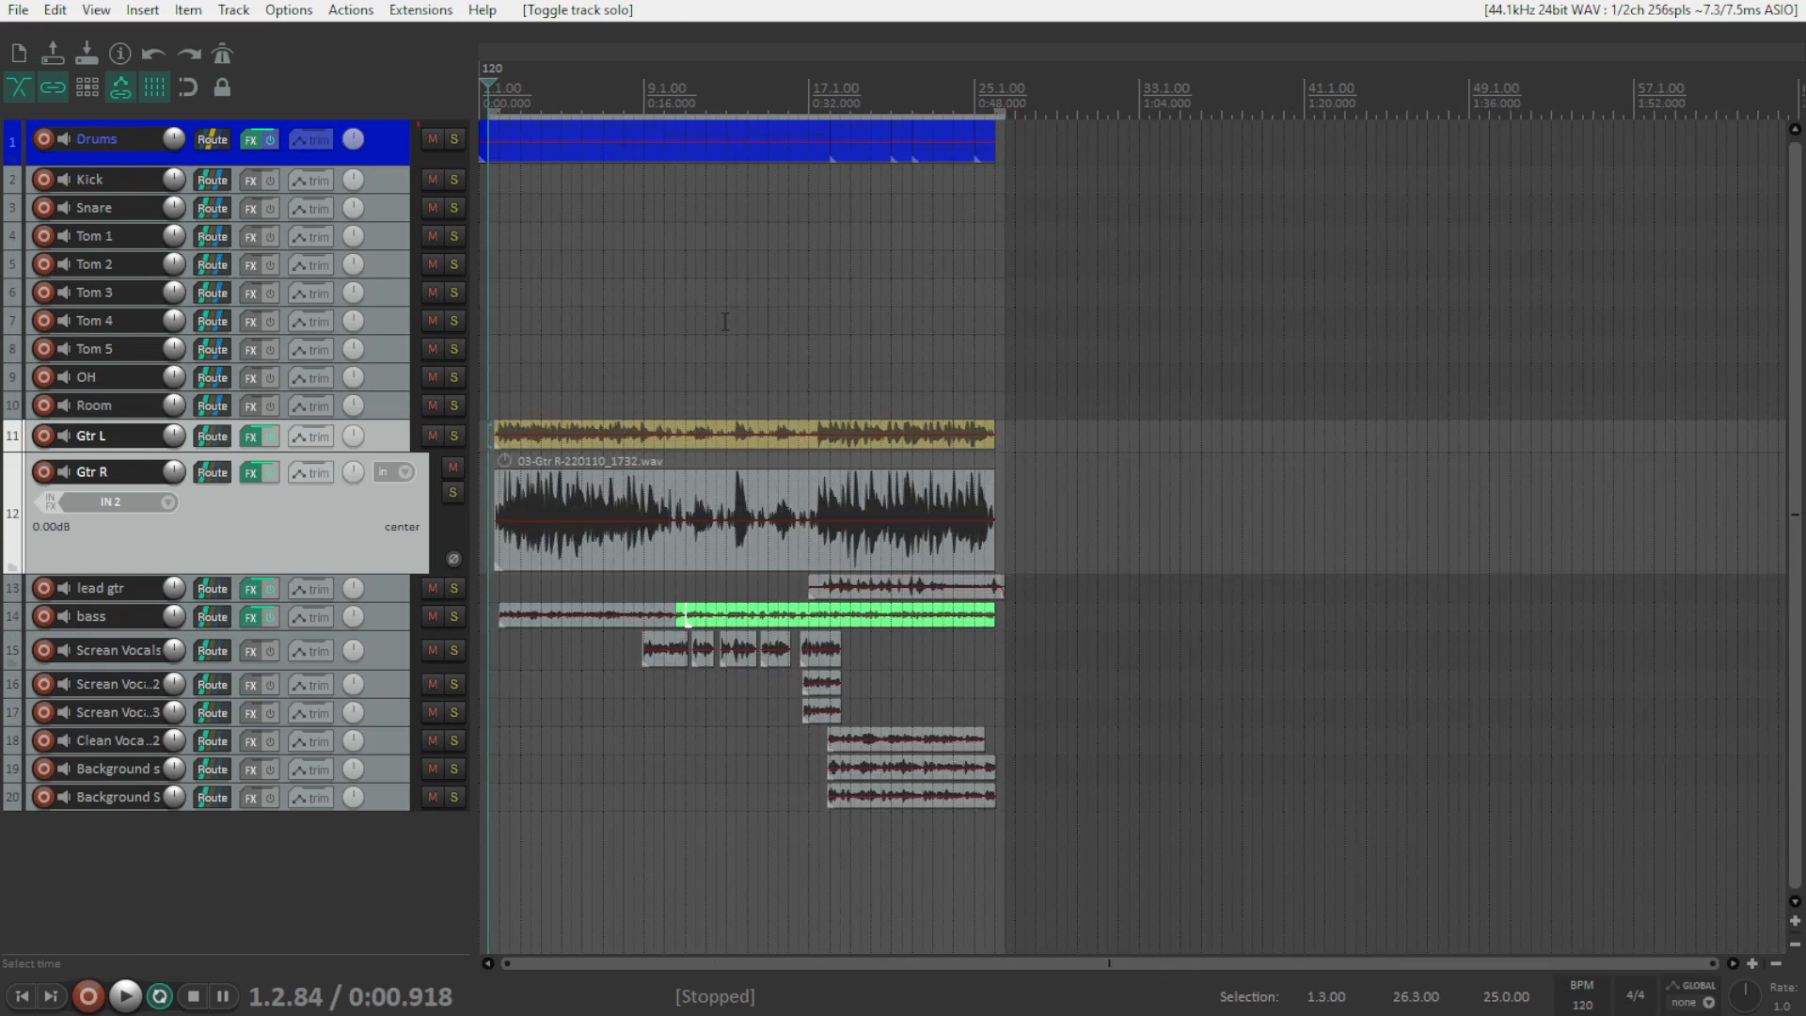
# - Extend the start of the time selection back to 1.1.00 and play the opening of the song
pyautogui.scroll(5, 720, 323)
pyautogui.scroll(6, 719, 323)
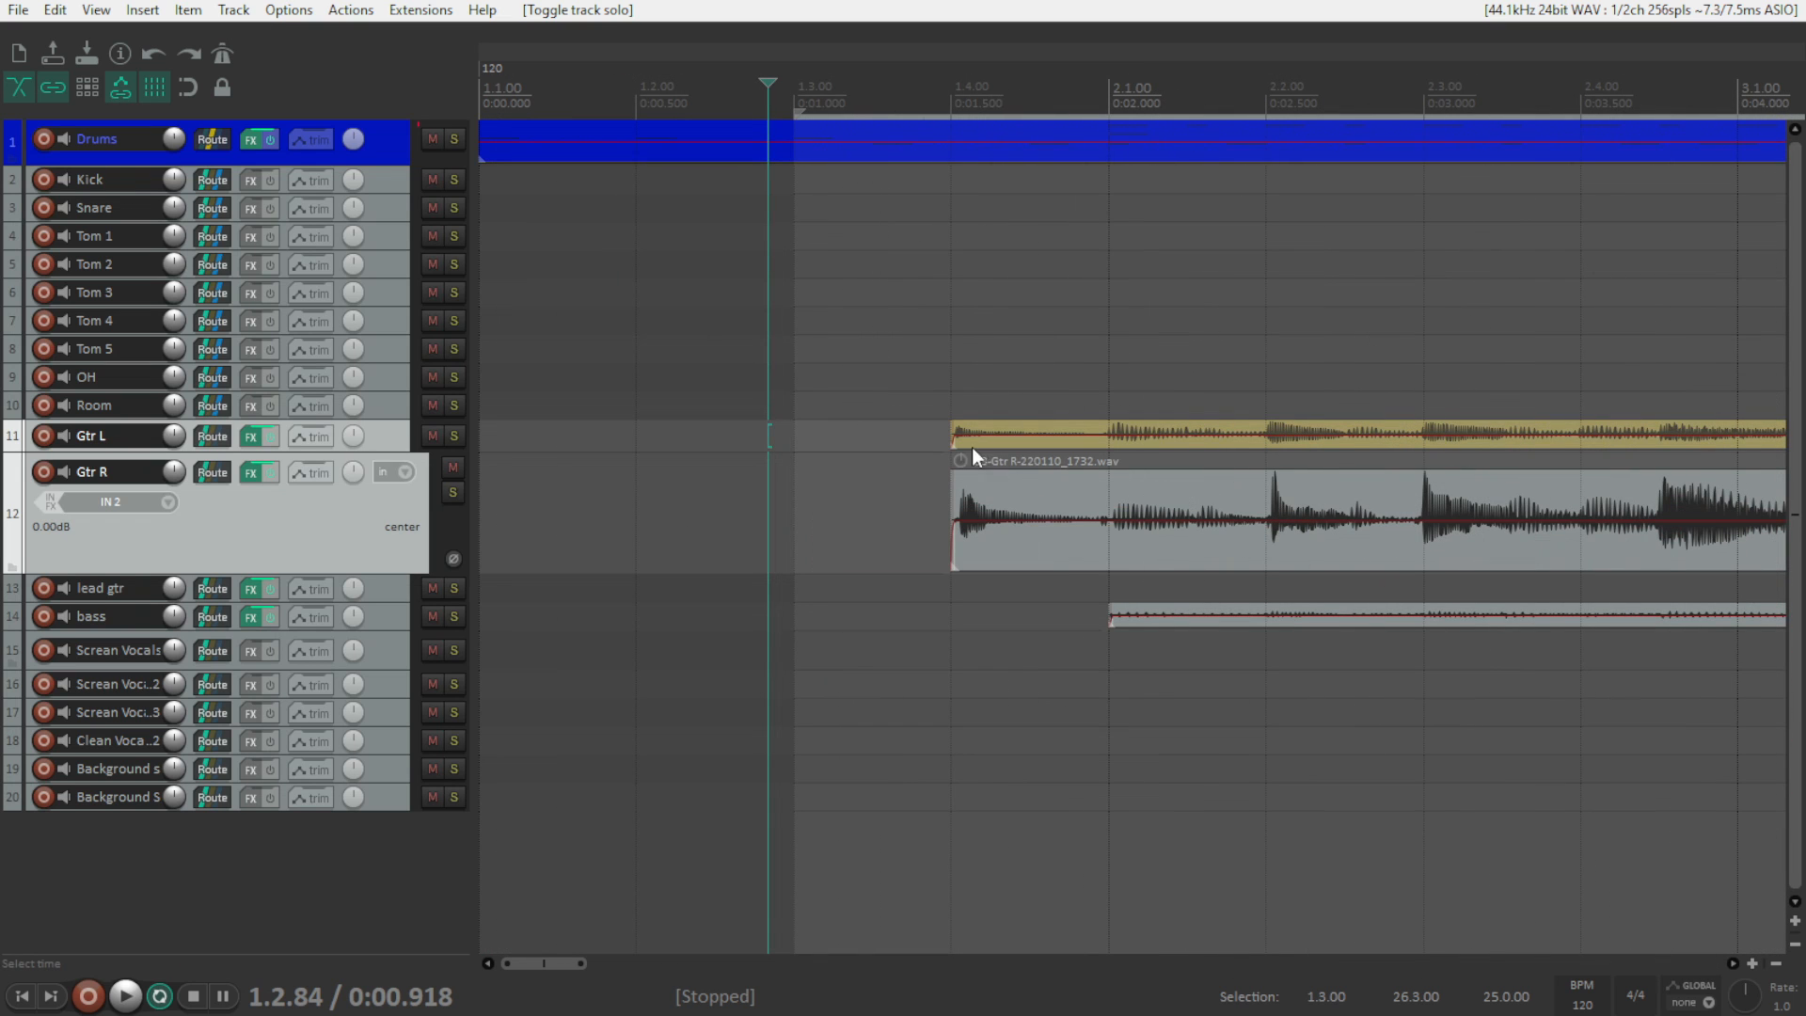
pyautogui.press('space')
pyautogui.scroll(-5, 528, 147)
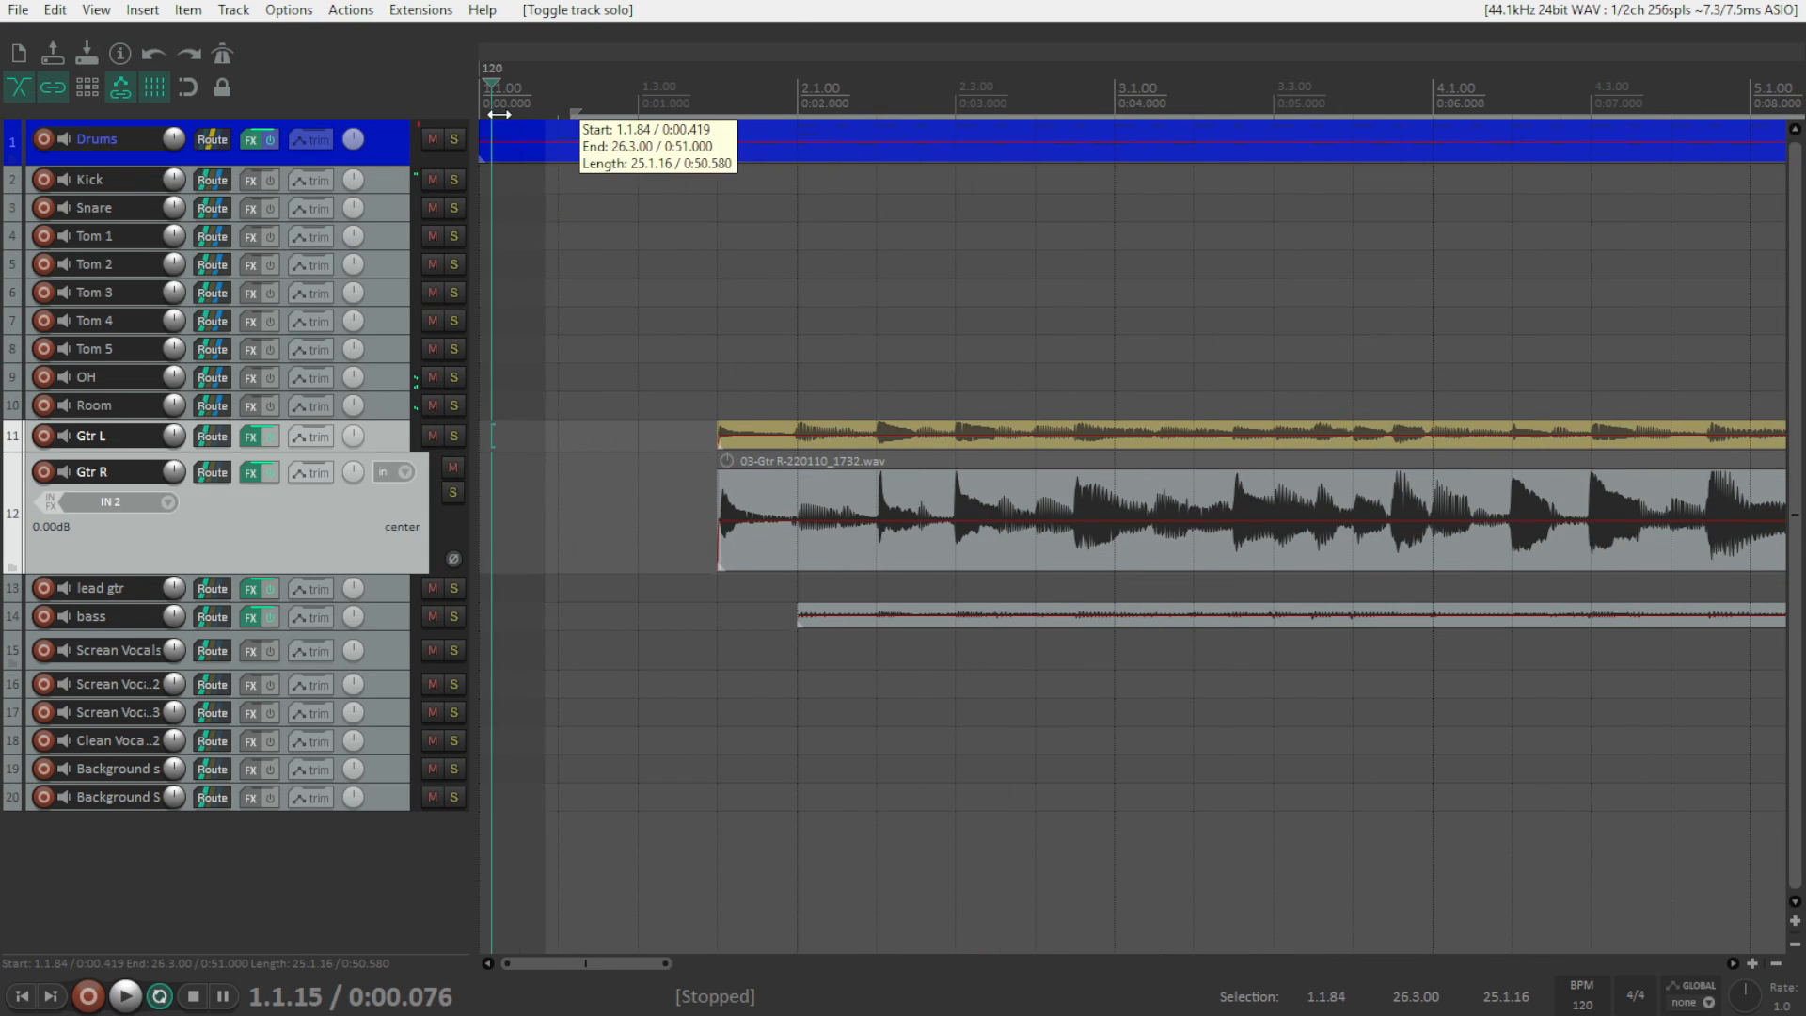
pyautogui.moveTo(570, 112); pyautogui.dragTo(477, 119)
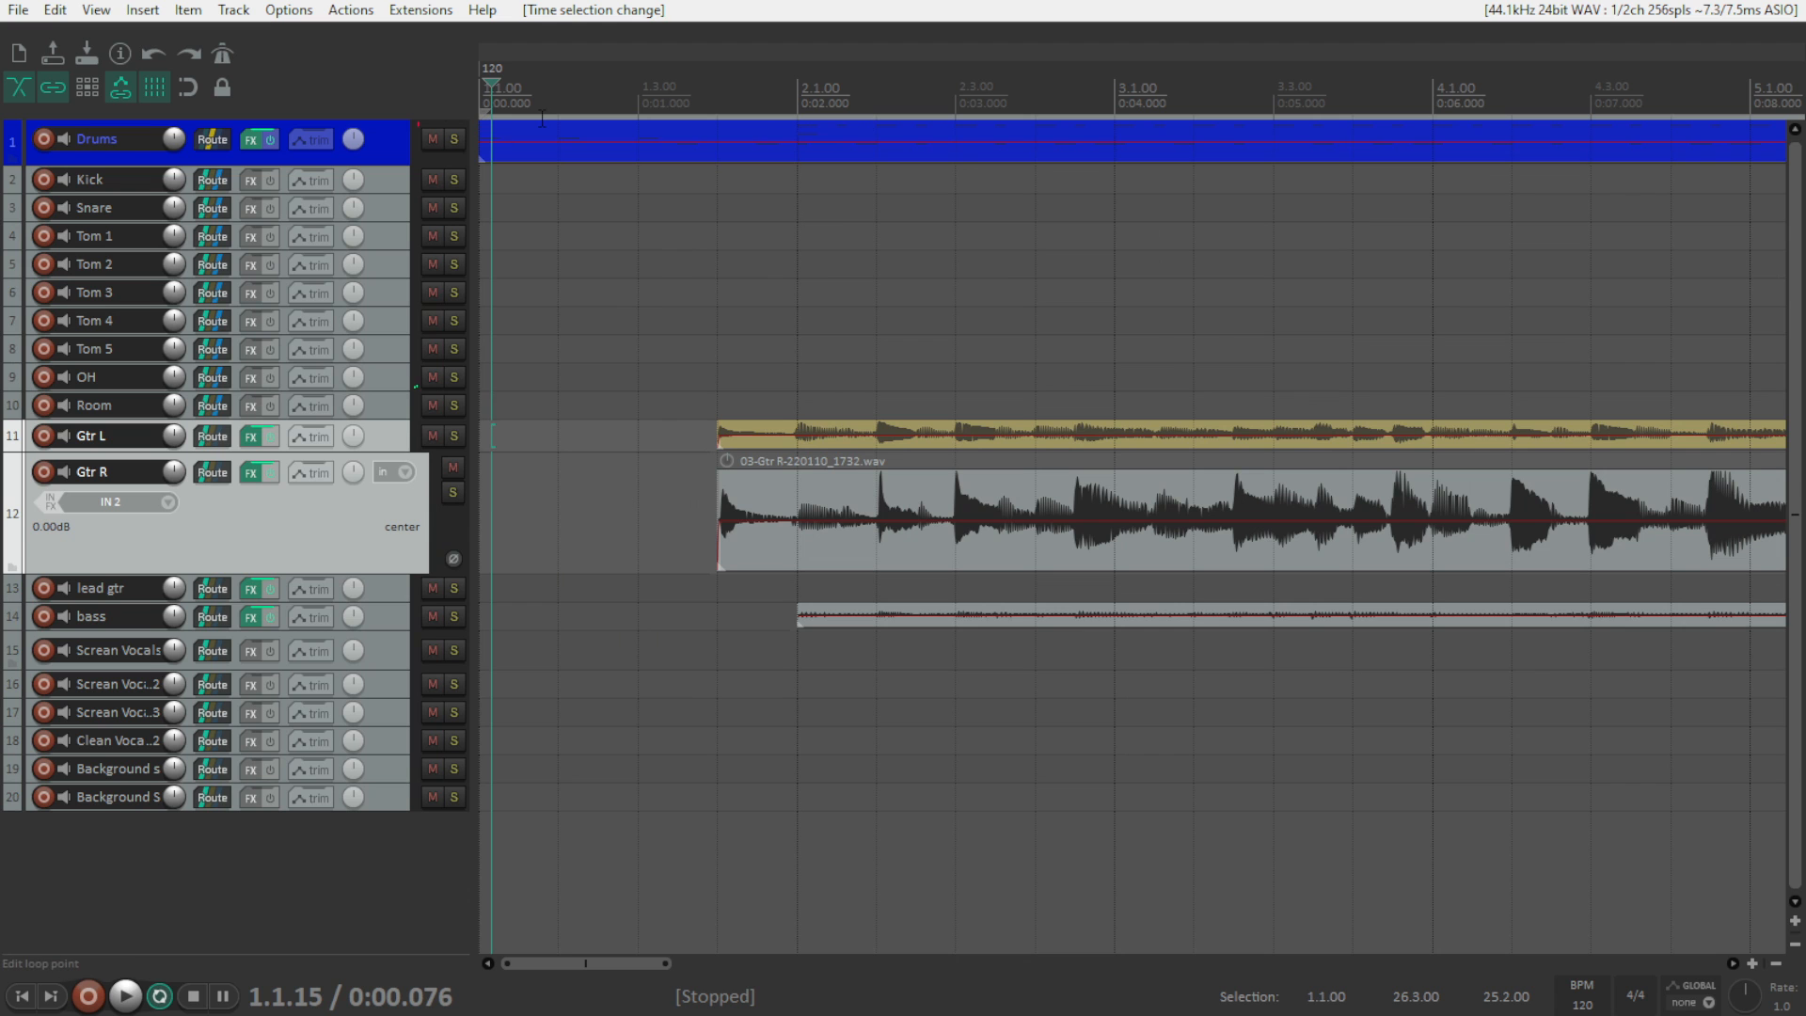
pyautogui.press('space')
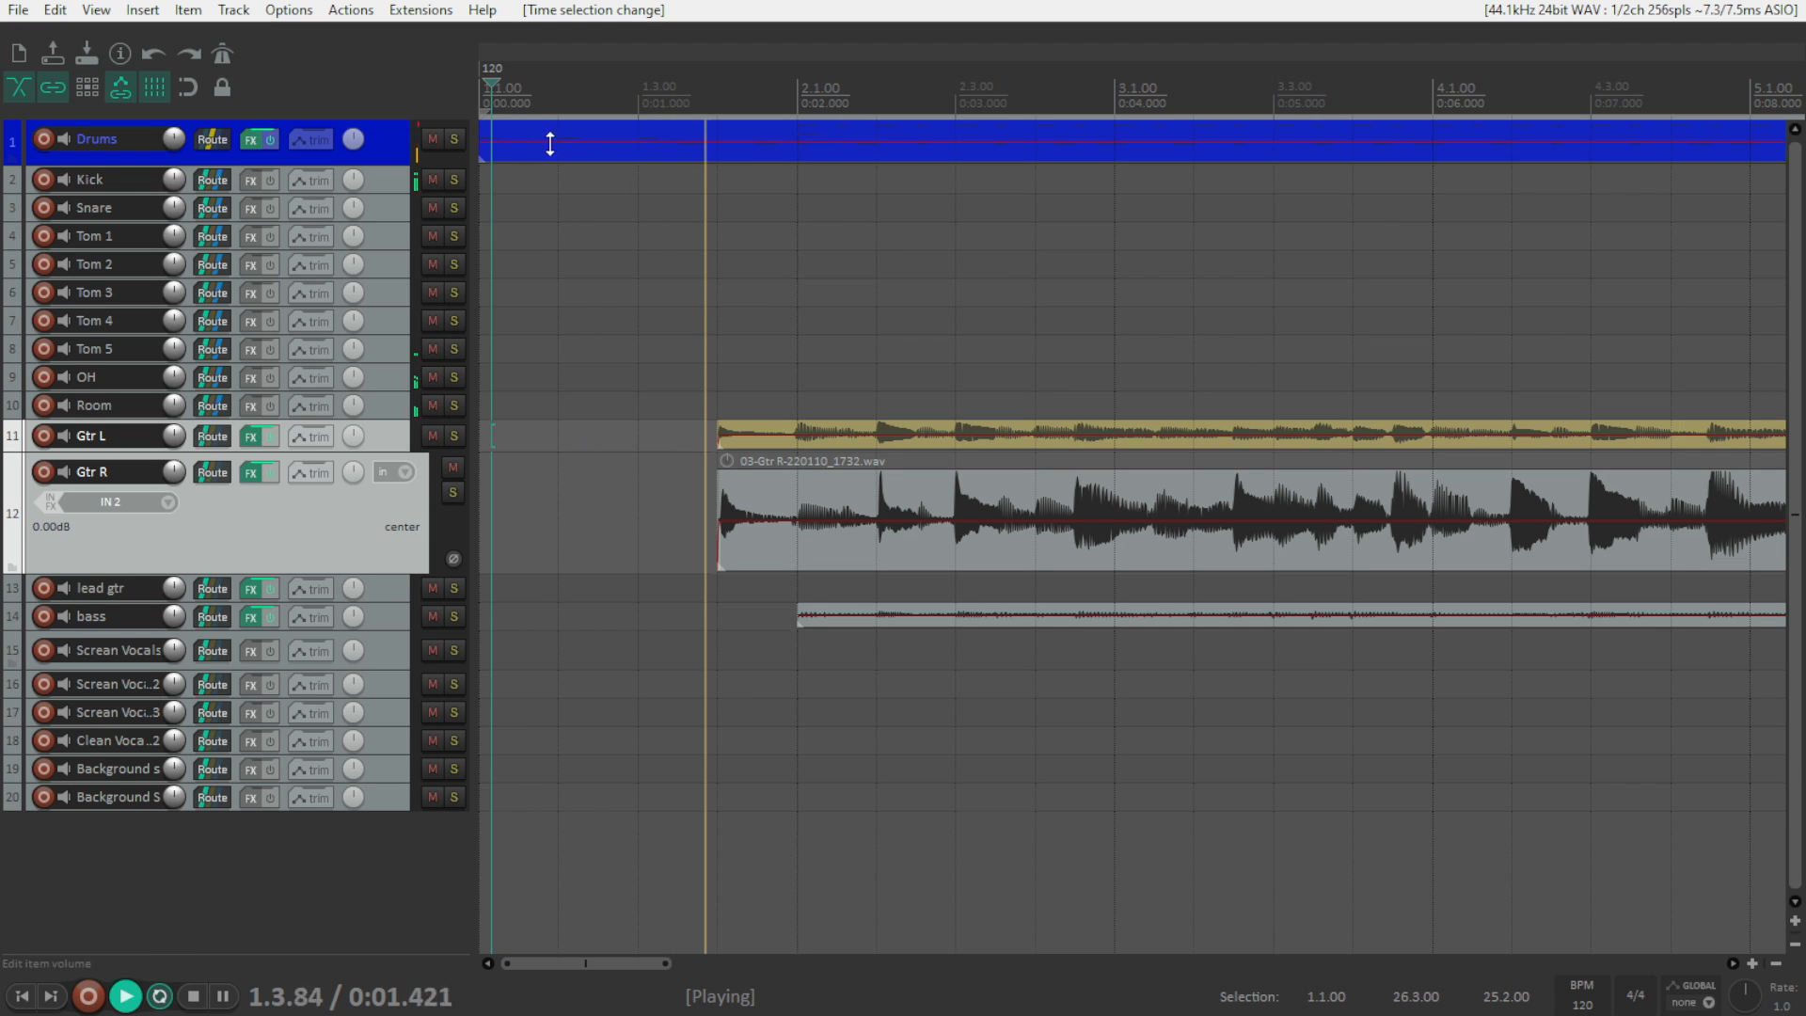
pyautogui.press('space')
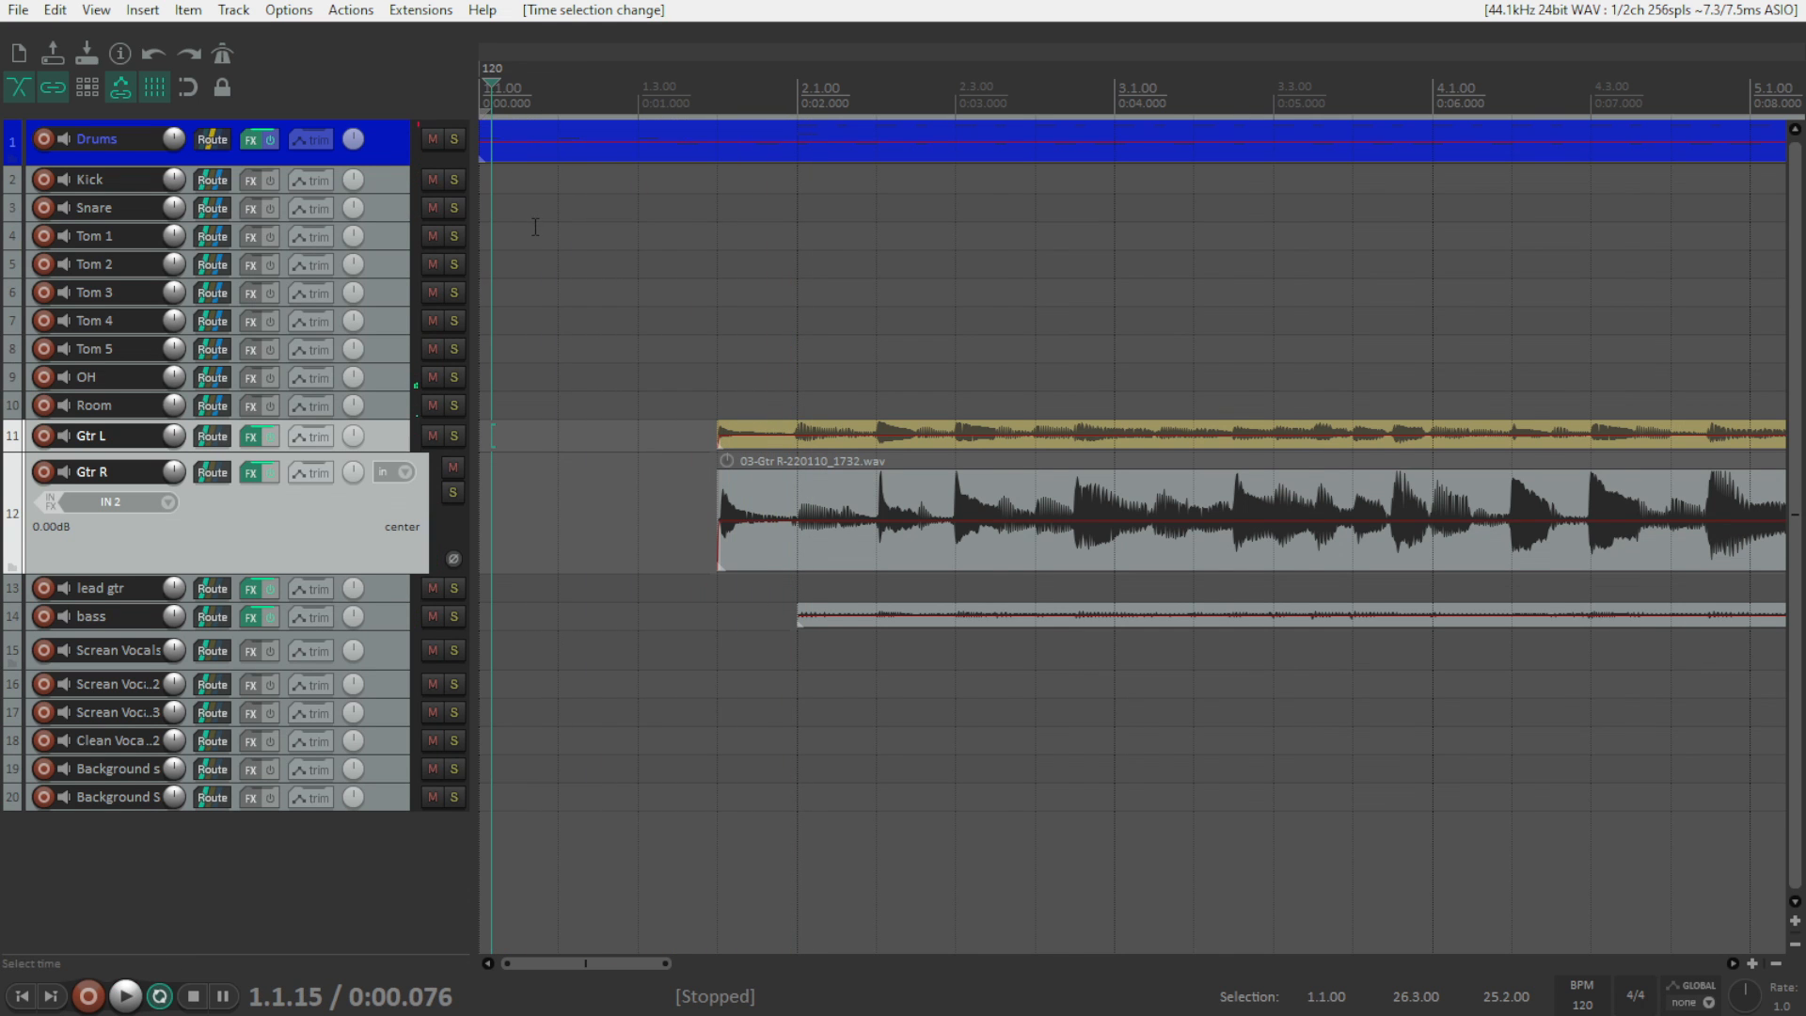
# - Audition the song's ending and set the end of the time selection to 27.2.65
pyautogui.scroll(-10, 535, 227)
pyautogui.moveTo(498, 105)
pyautogui.mouseDown()
pyautogui.moveTo(716, 111)
pyautogui.moveTo(480, 113)
pyautogui.mouseUp()
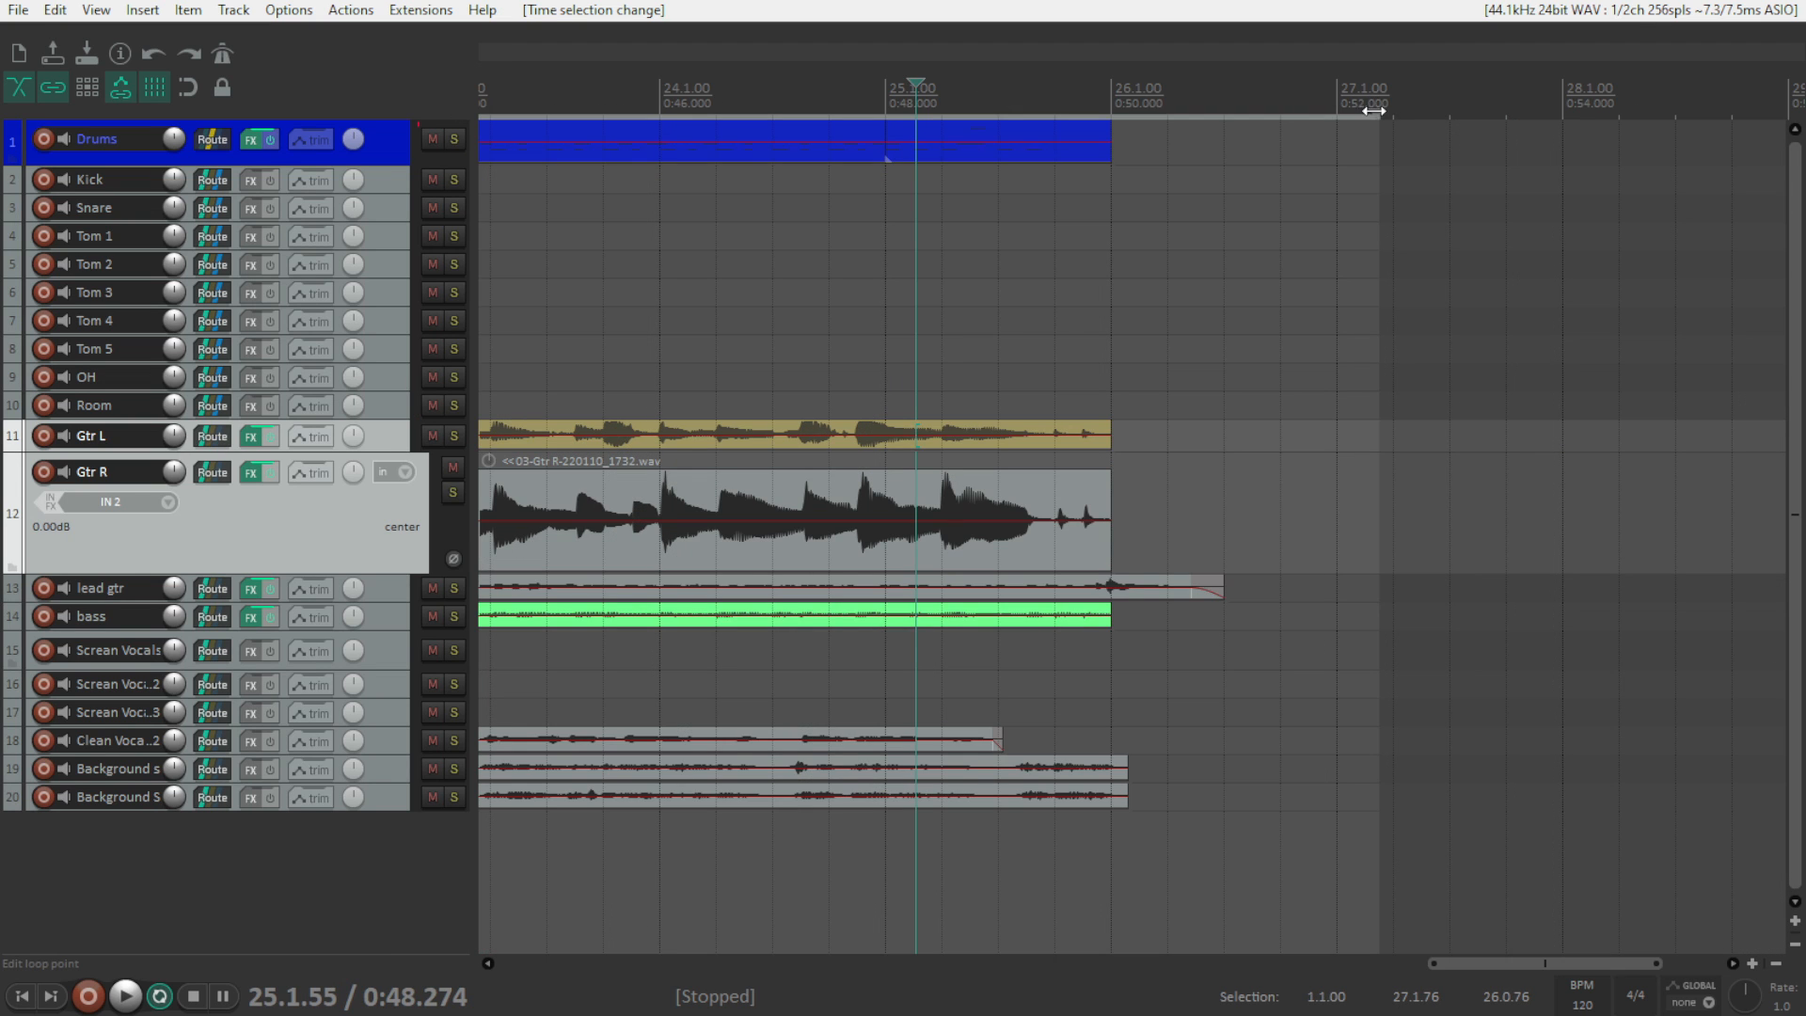
pyautogui.moveTo(1374, 111); pyautogui.dragTo(1386, 120)
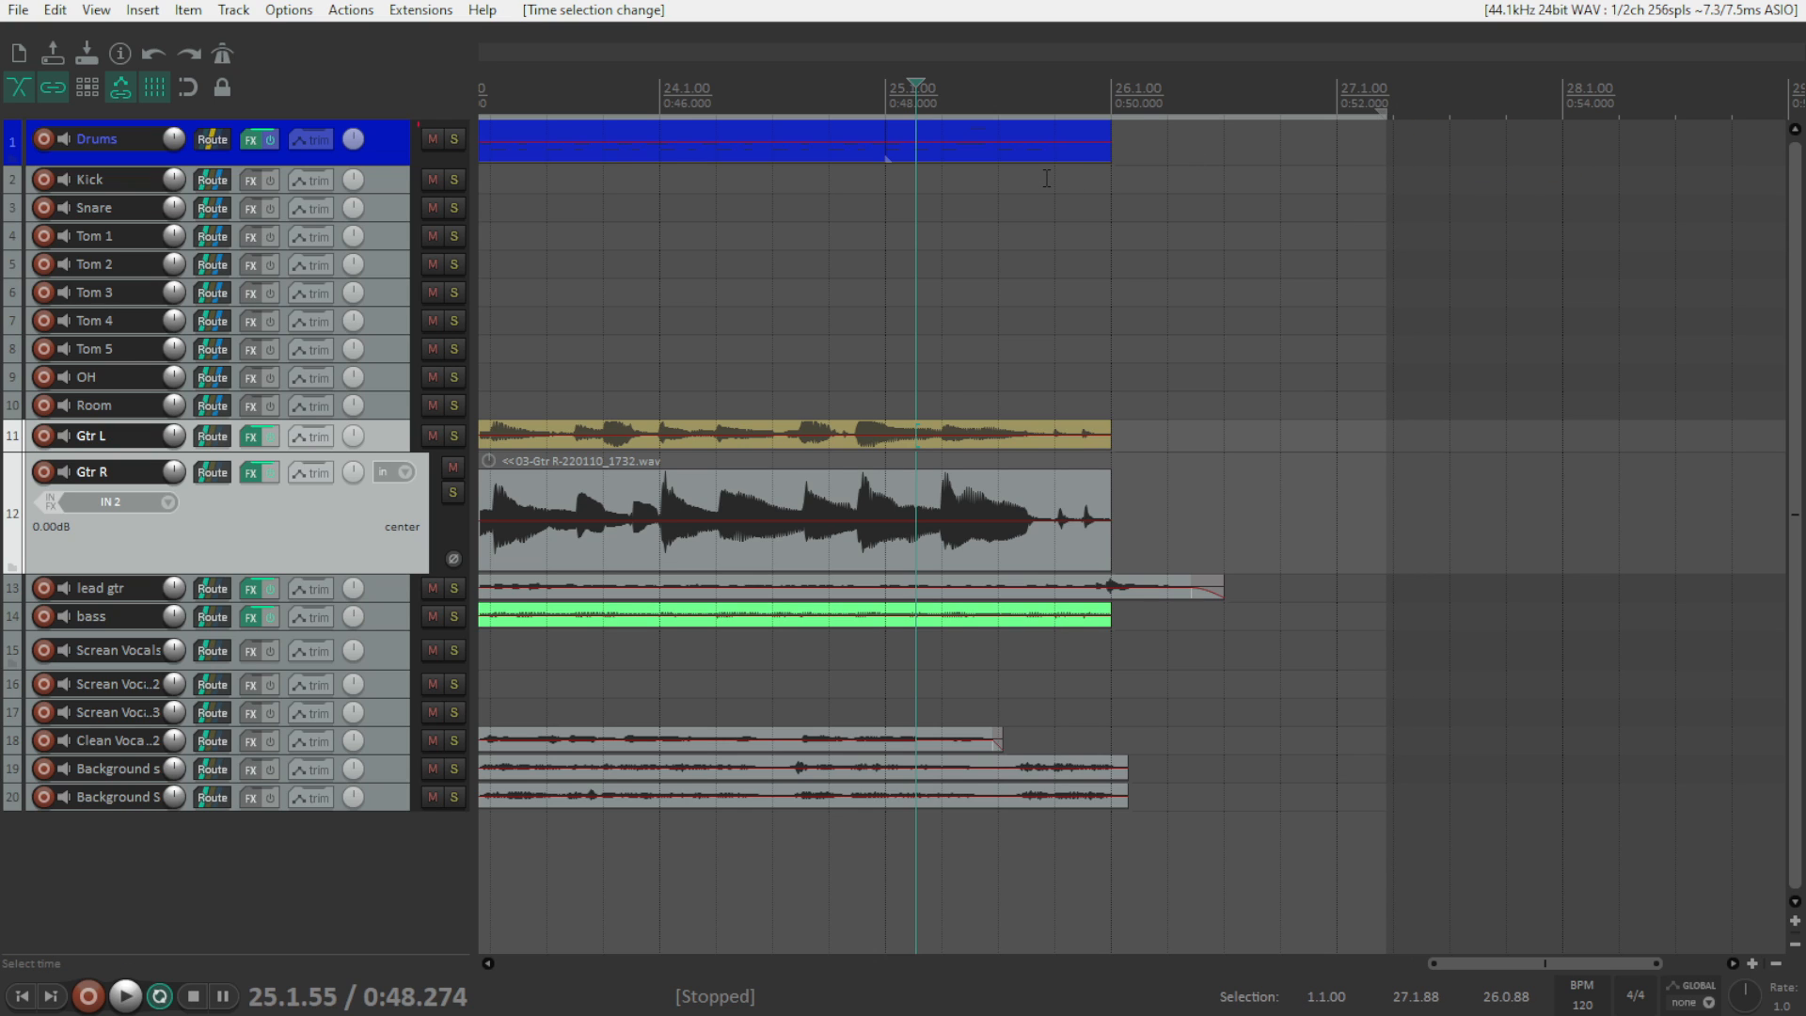
pyautogui.click(975, 98)
pyautogui.press('space')
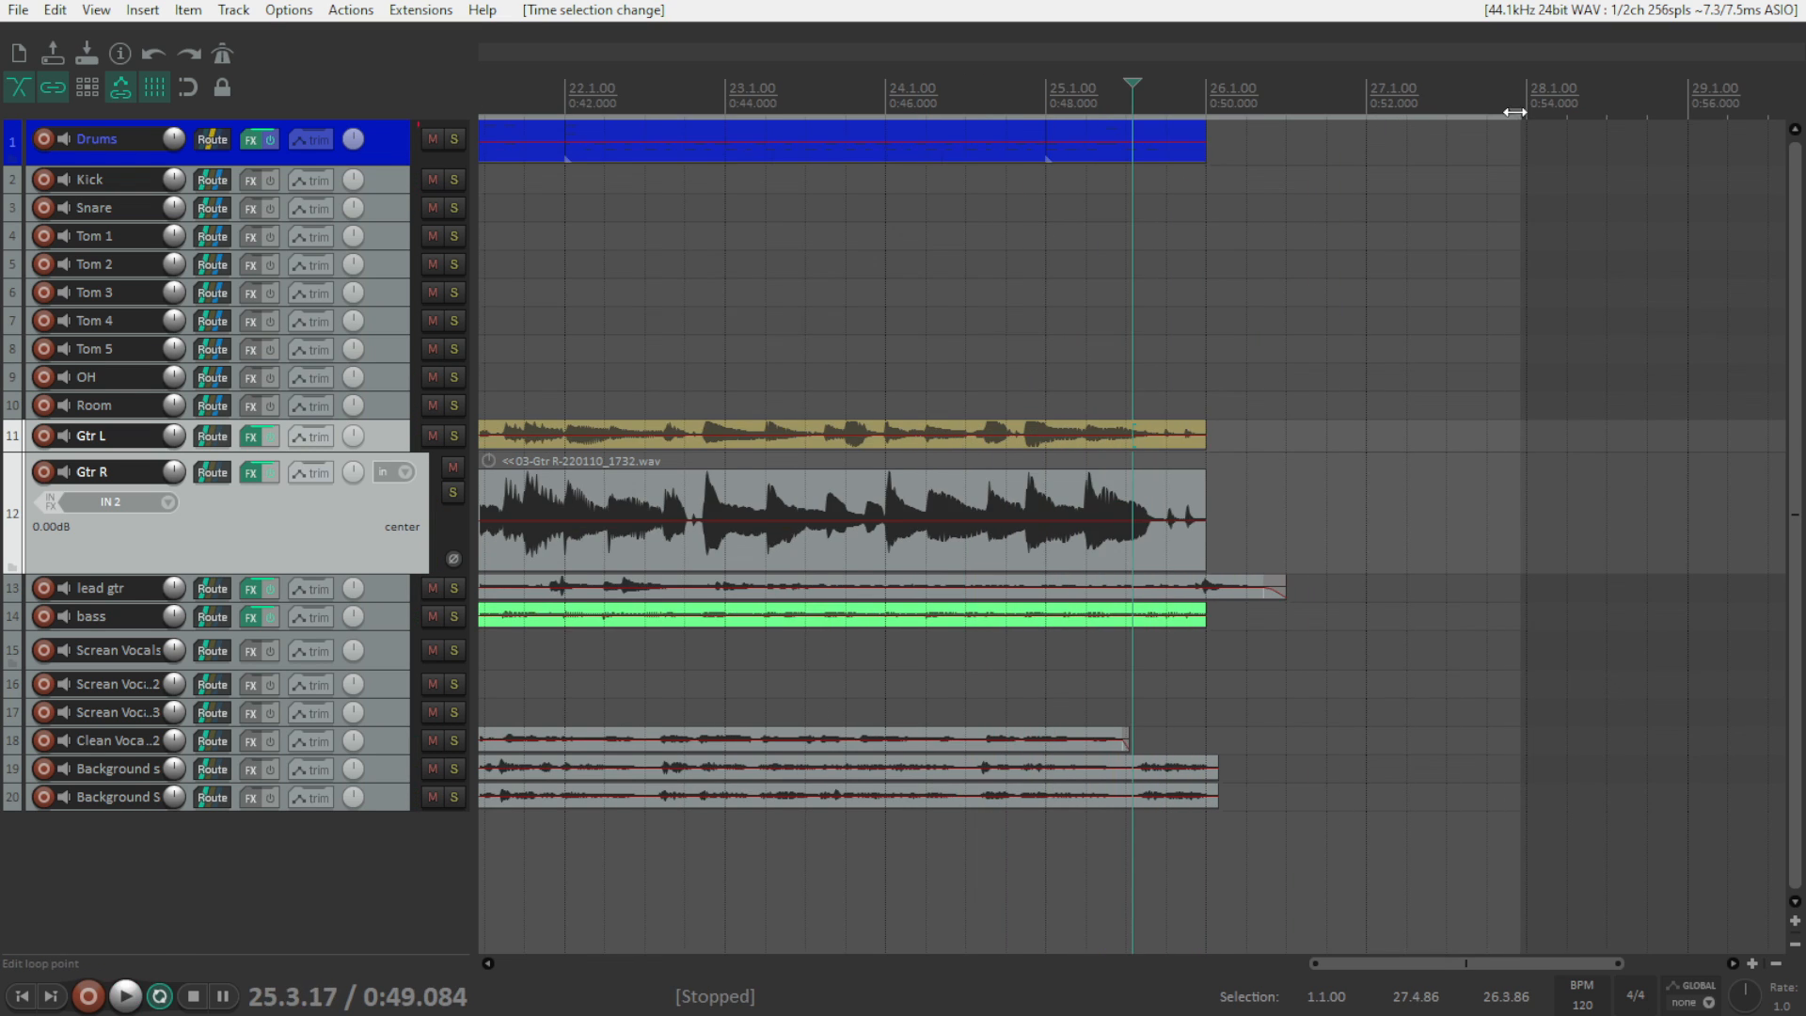
pyautogui.moveTo(1518, 116); pyautogui.dragTo(1423, 128)
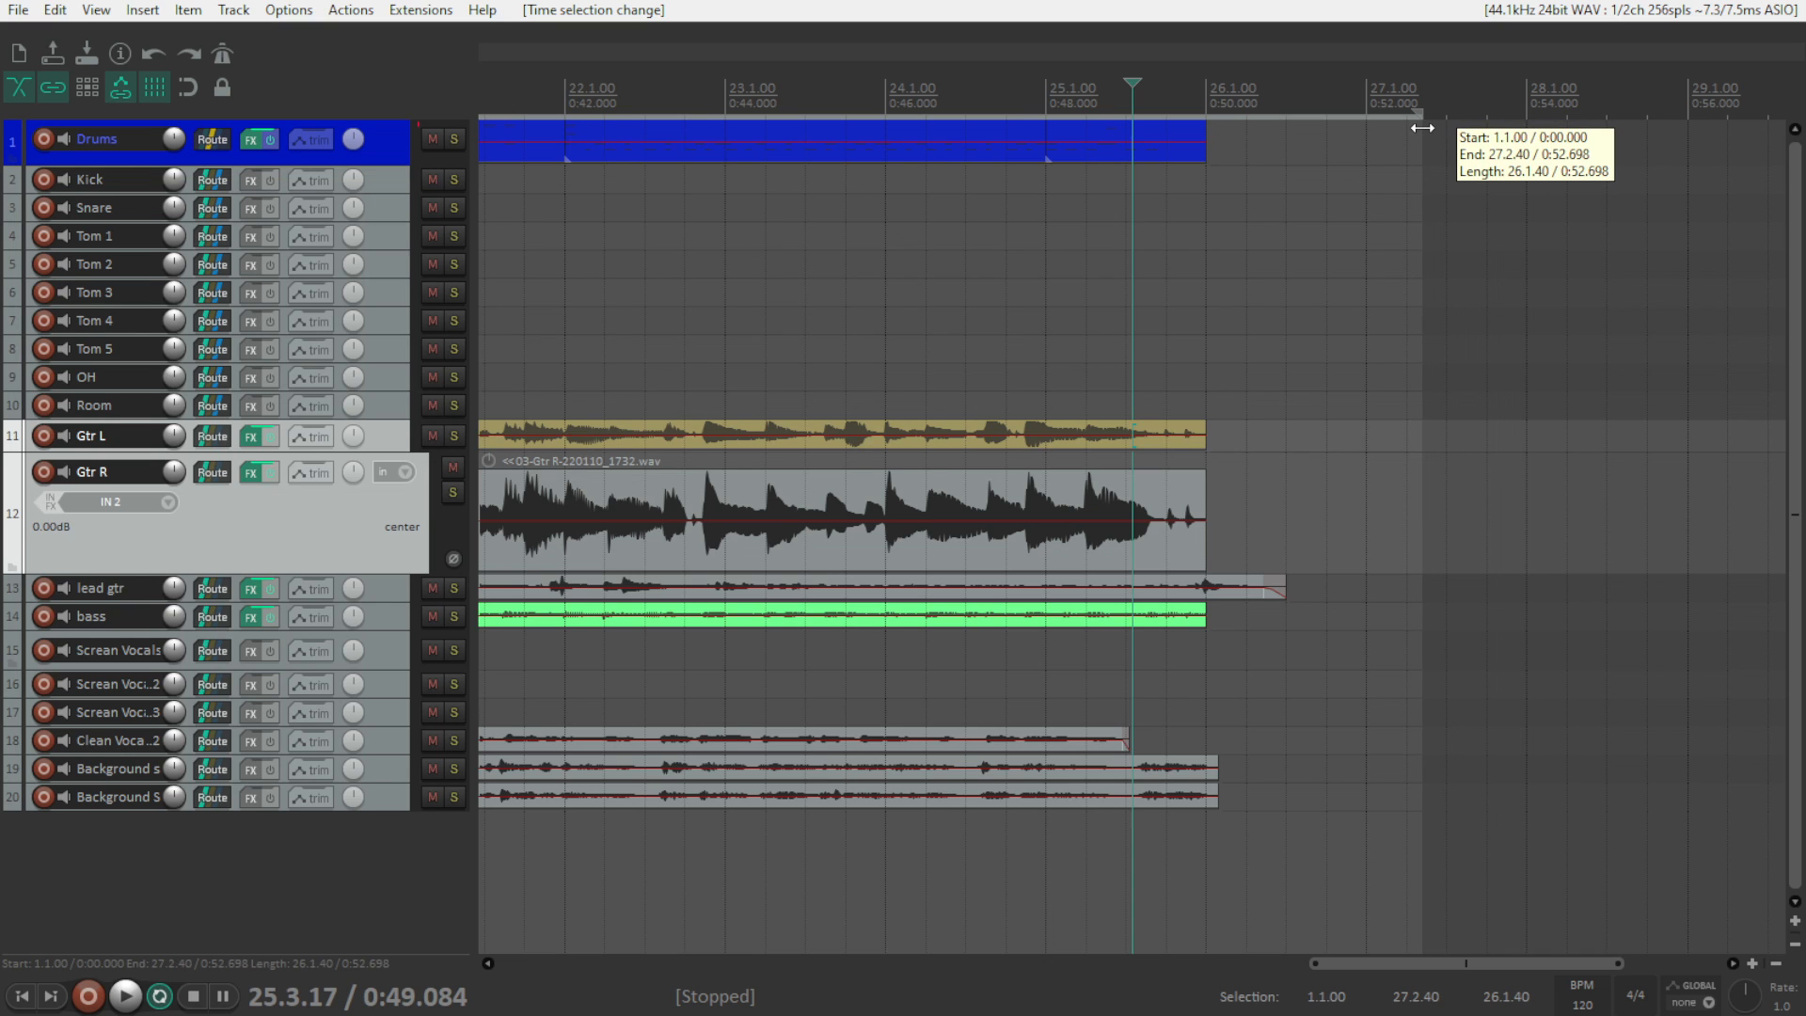
pyautogui.moveTo(1422, 128); pyautogui.dragTo(1433, 128)
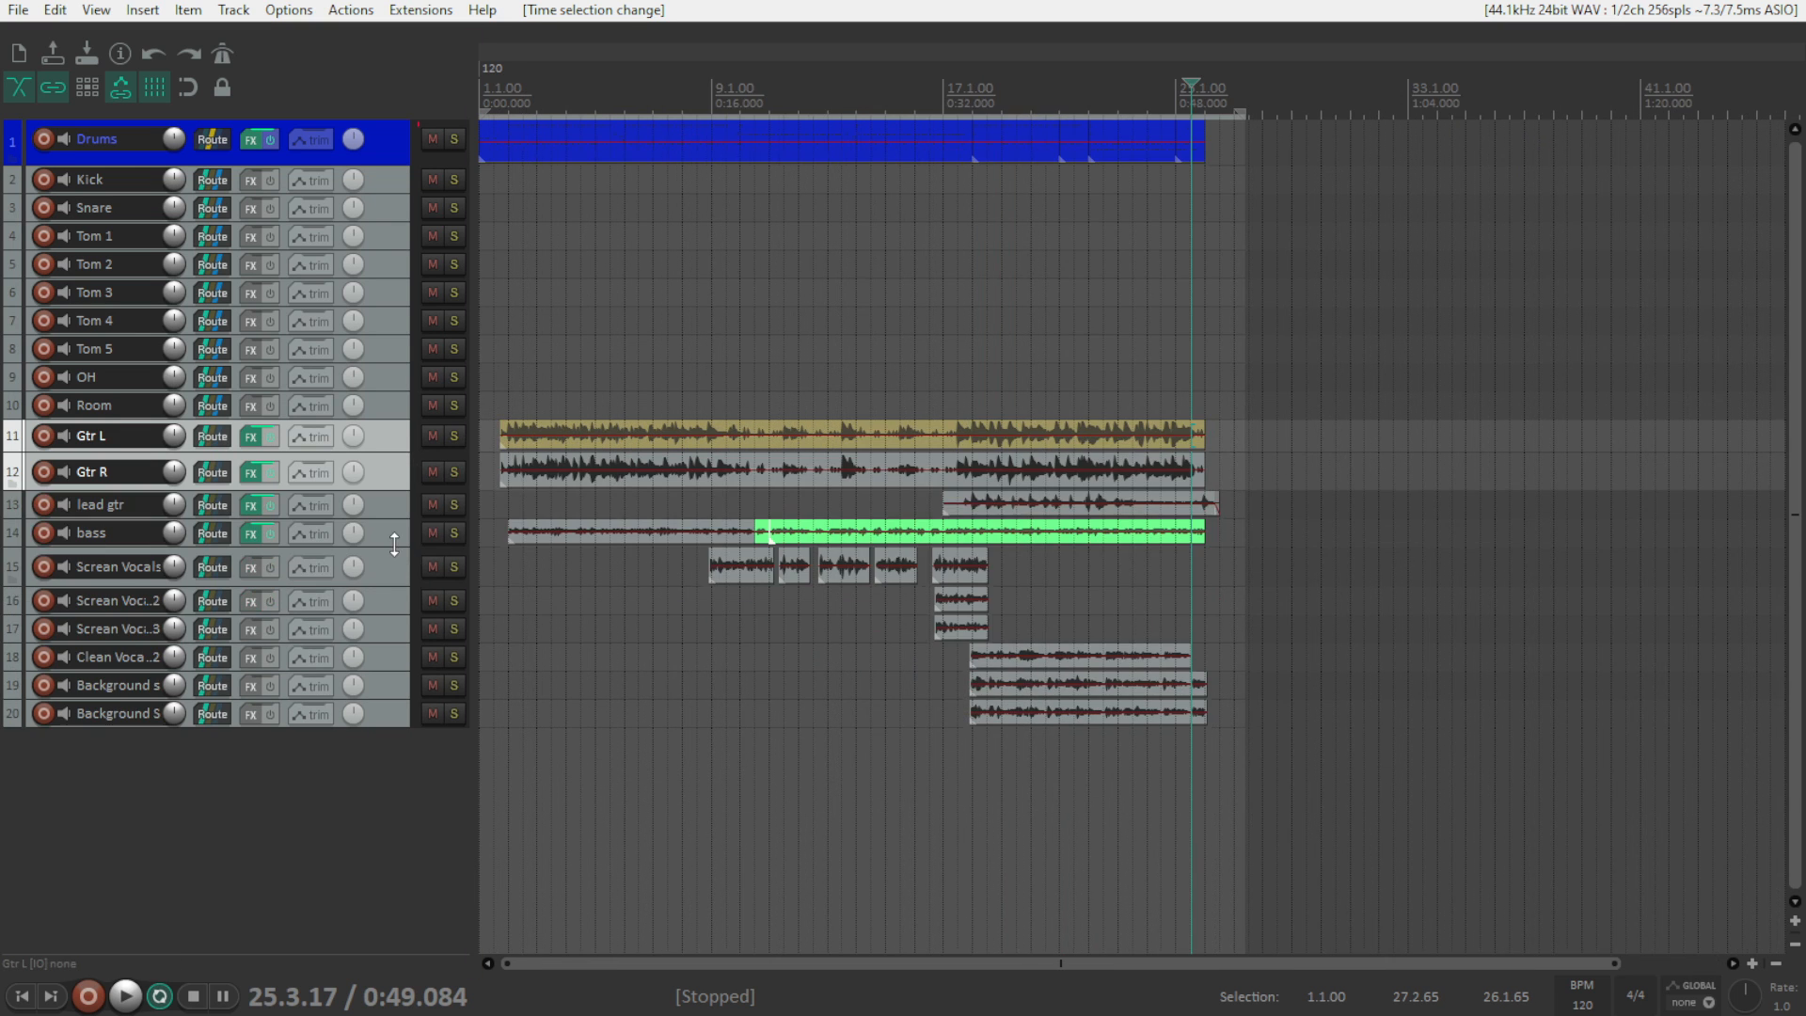
# - Enlarge the bass track so both takes of its items are displayed
pyautogui.moveTo(391, 547); pyautogui.dragTo(390, 660)
pyautogui.click(765, 108)
pyautogui.scroll(4, 766, 117)
# - Make take 1 the active take of the first bass item and crop that item to it
pyautogui.click(985, 624)
pyautogui.scroll(-1, 940, 624)
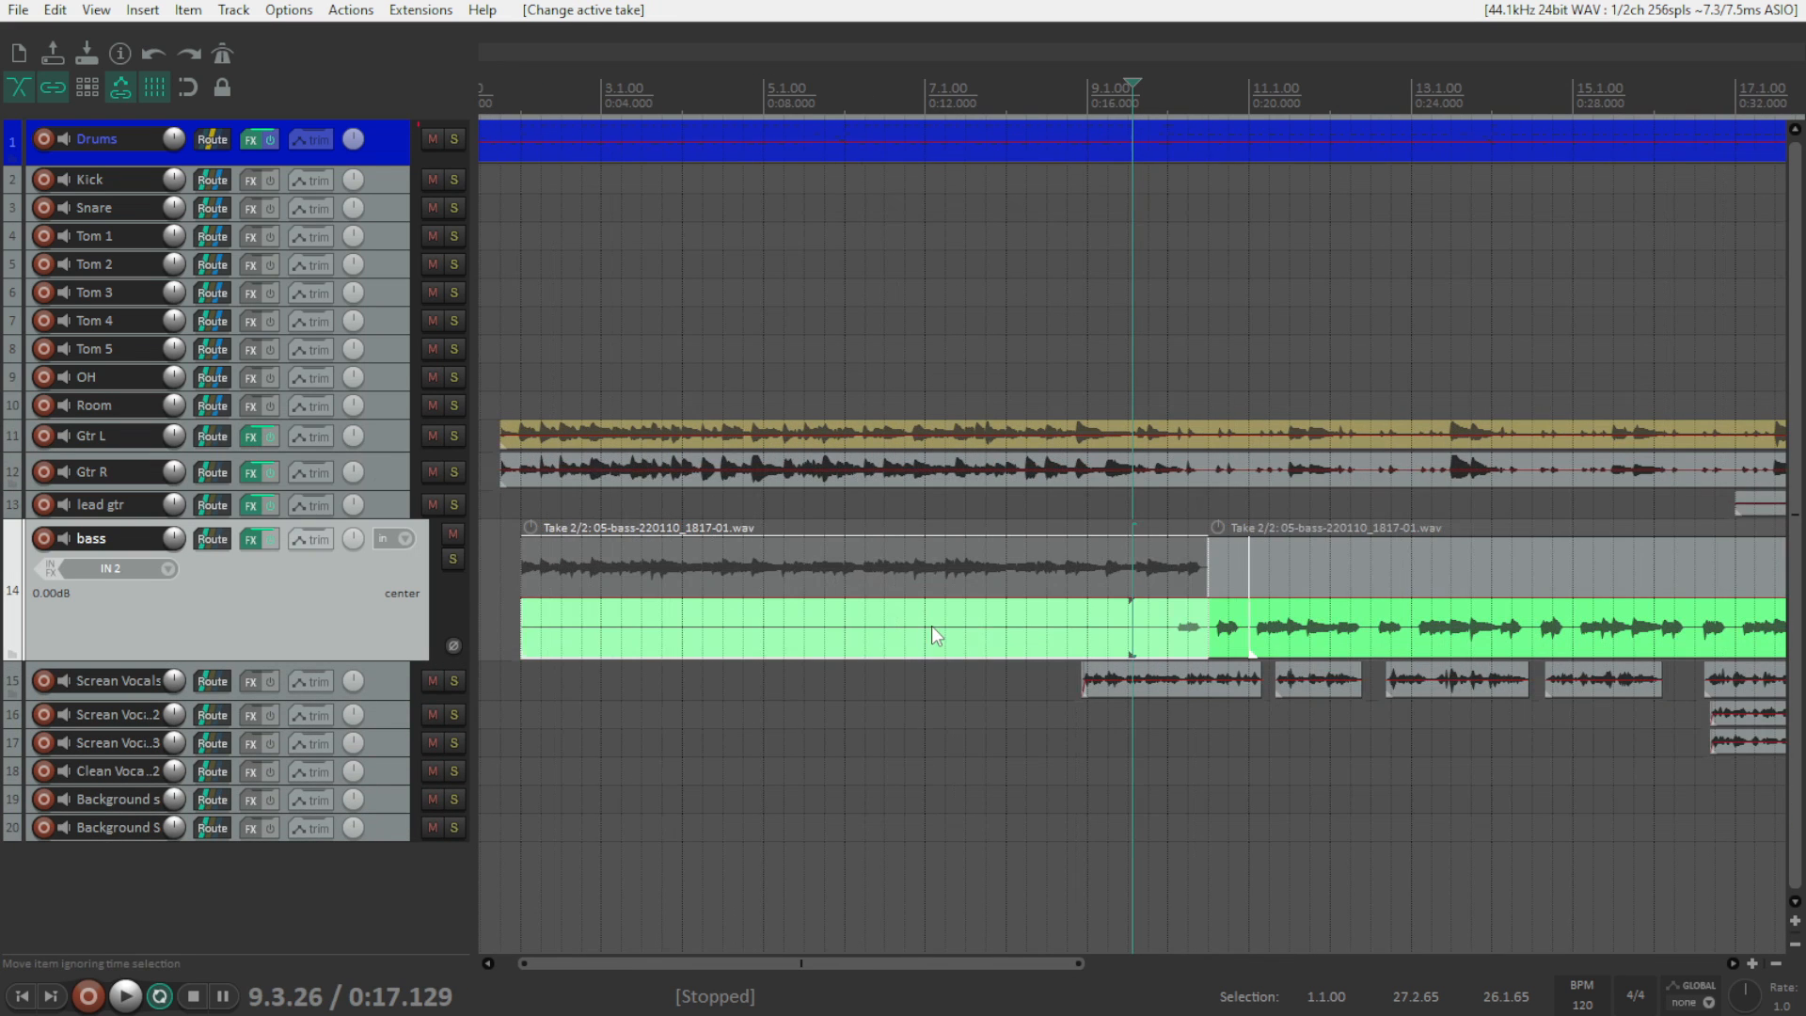
pyautogui.click(1058, 576)
pyautogui.click(1090, 625)
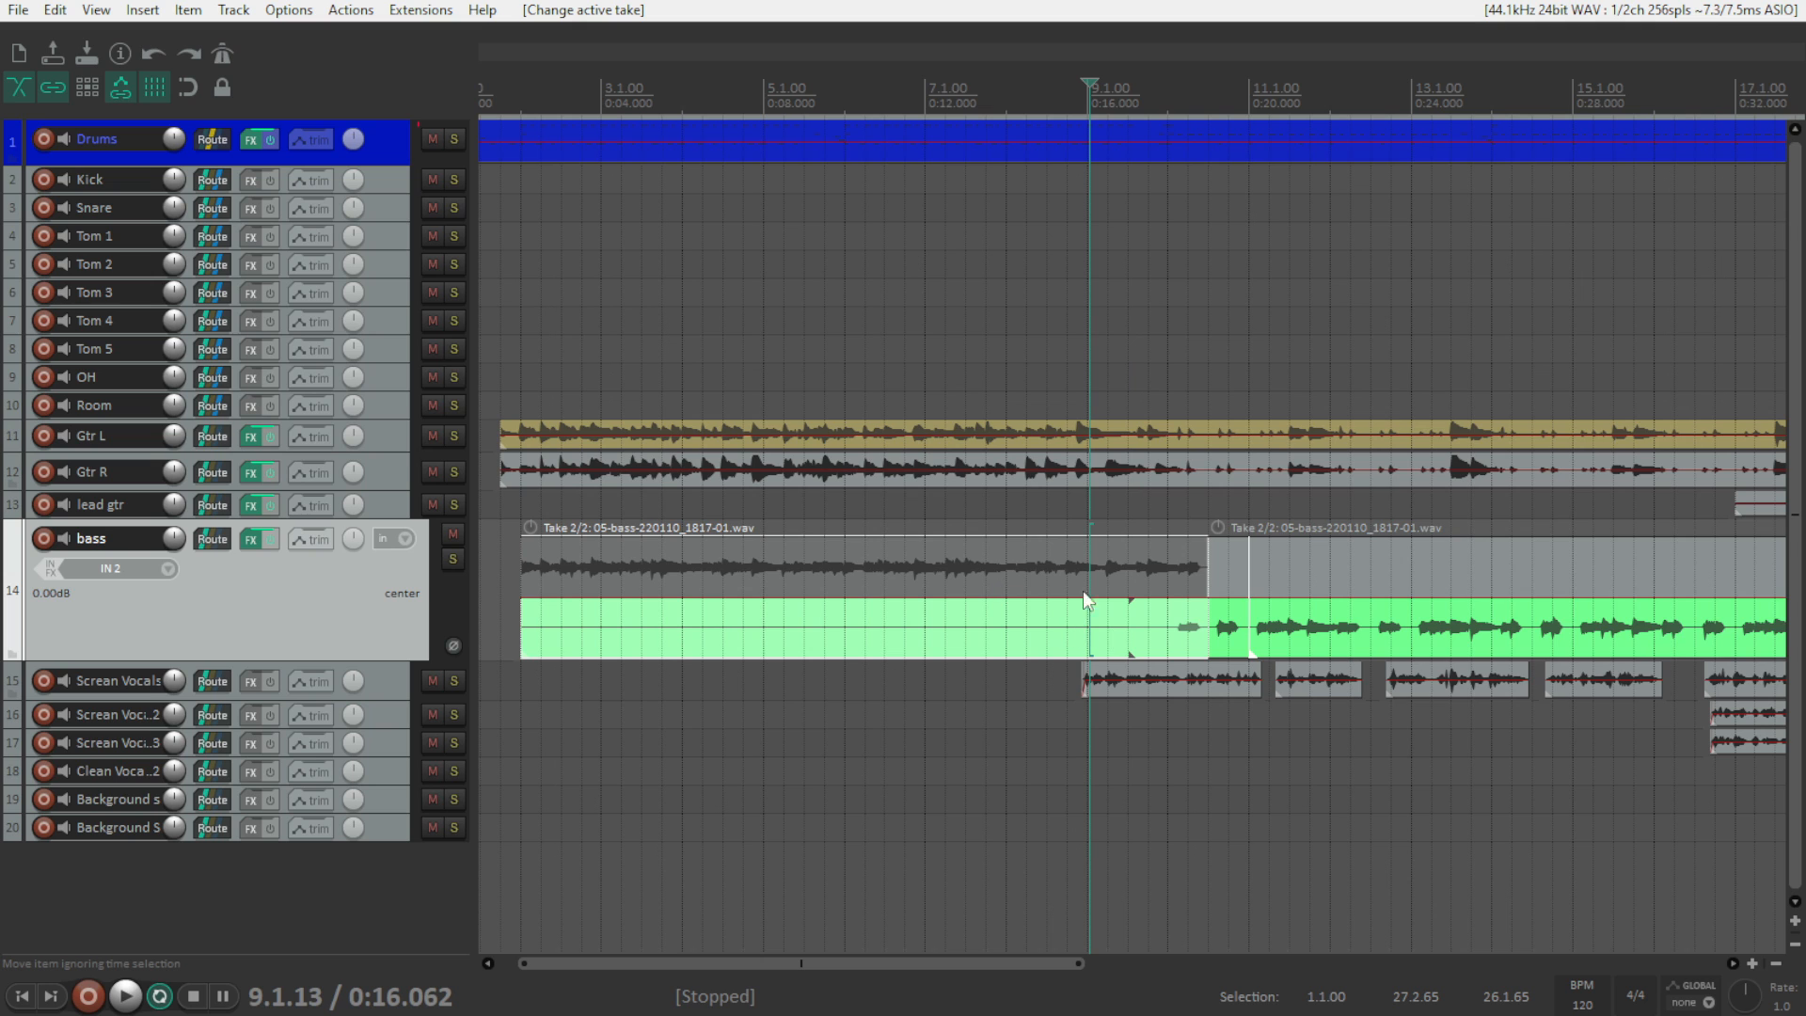
pyautogui.click(962, 576)
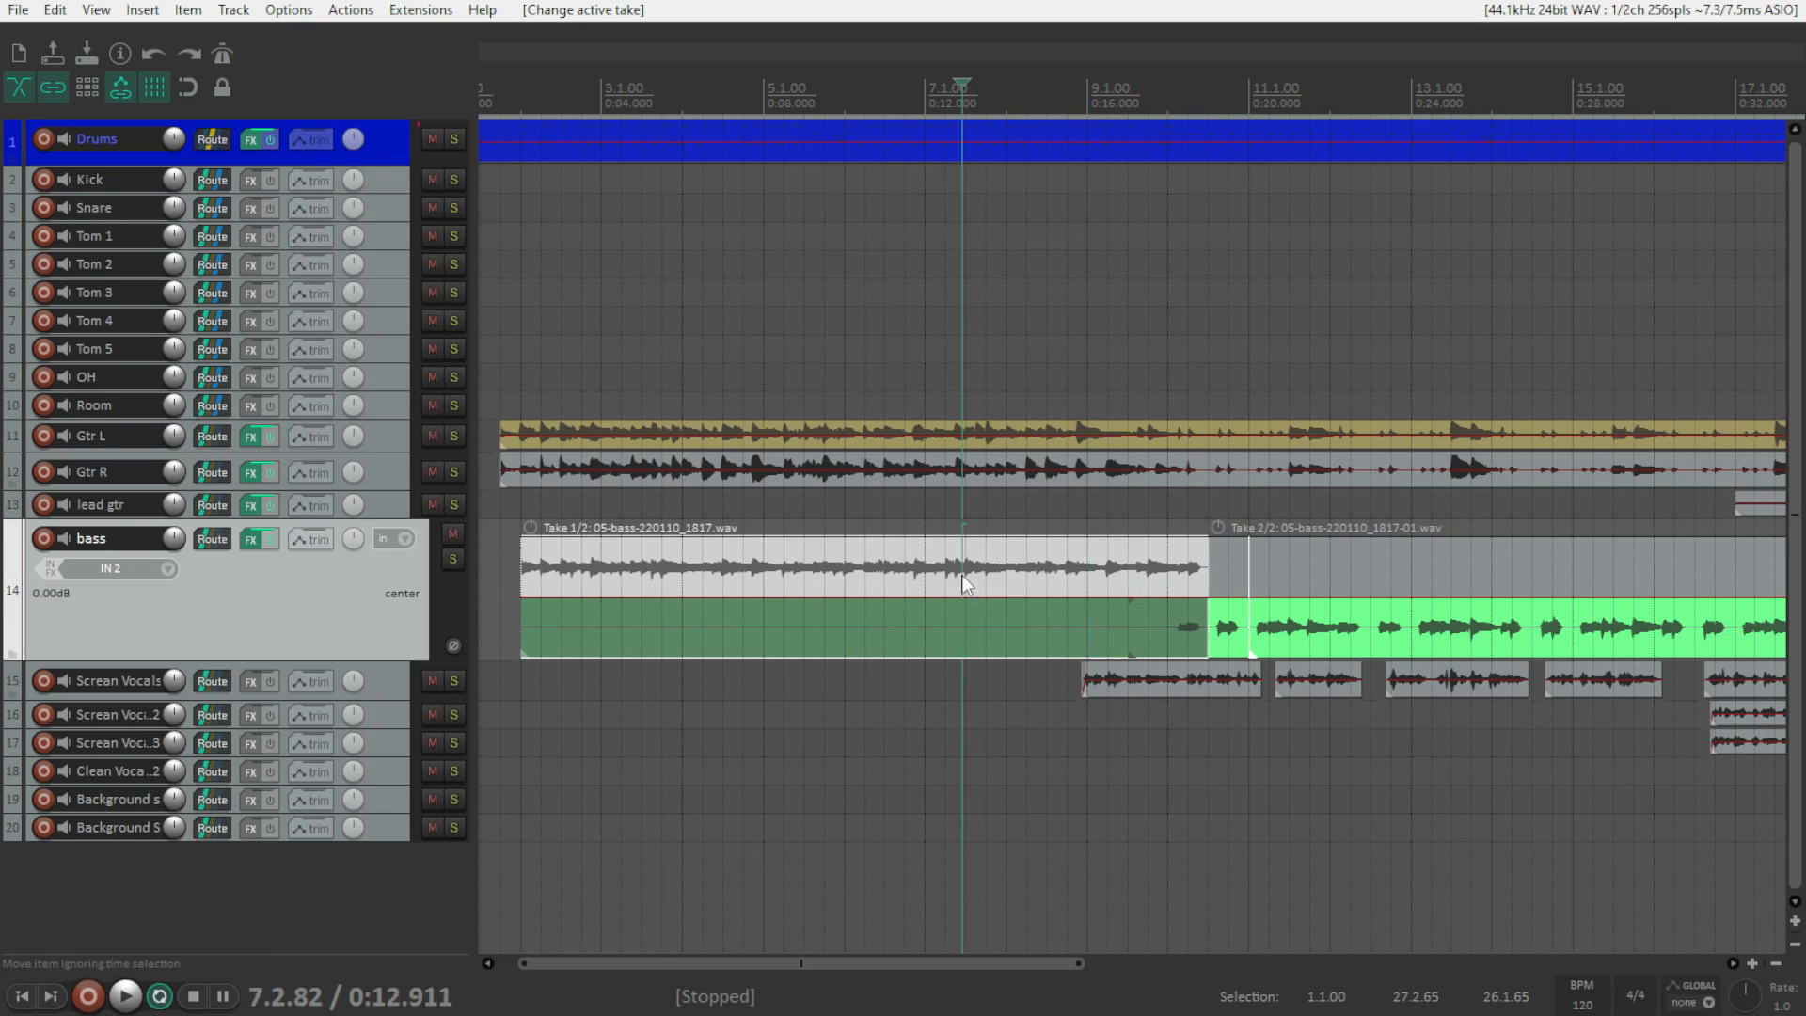
pyautogui.rightClick(977, 581)
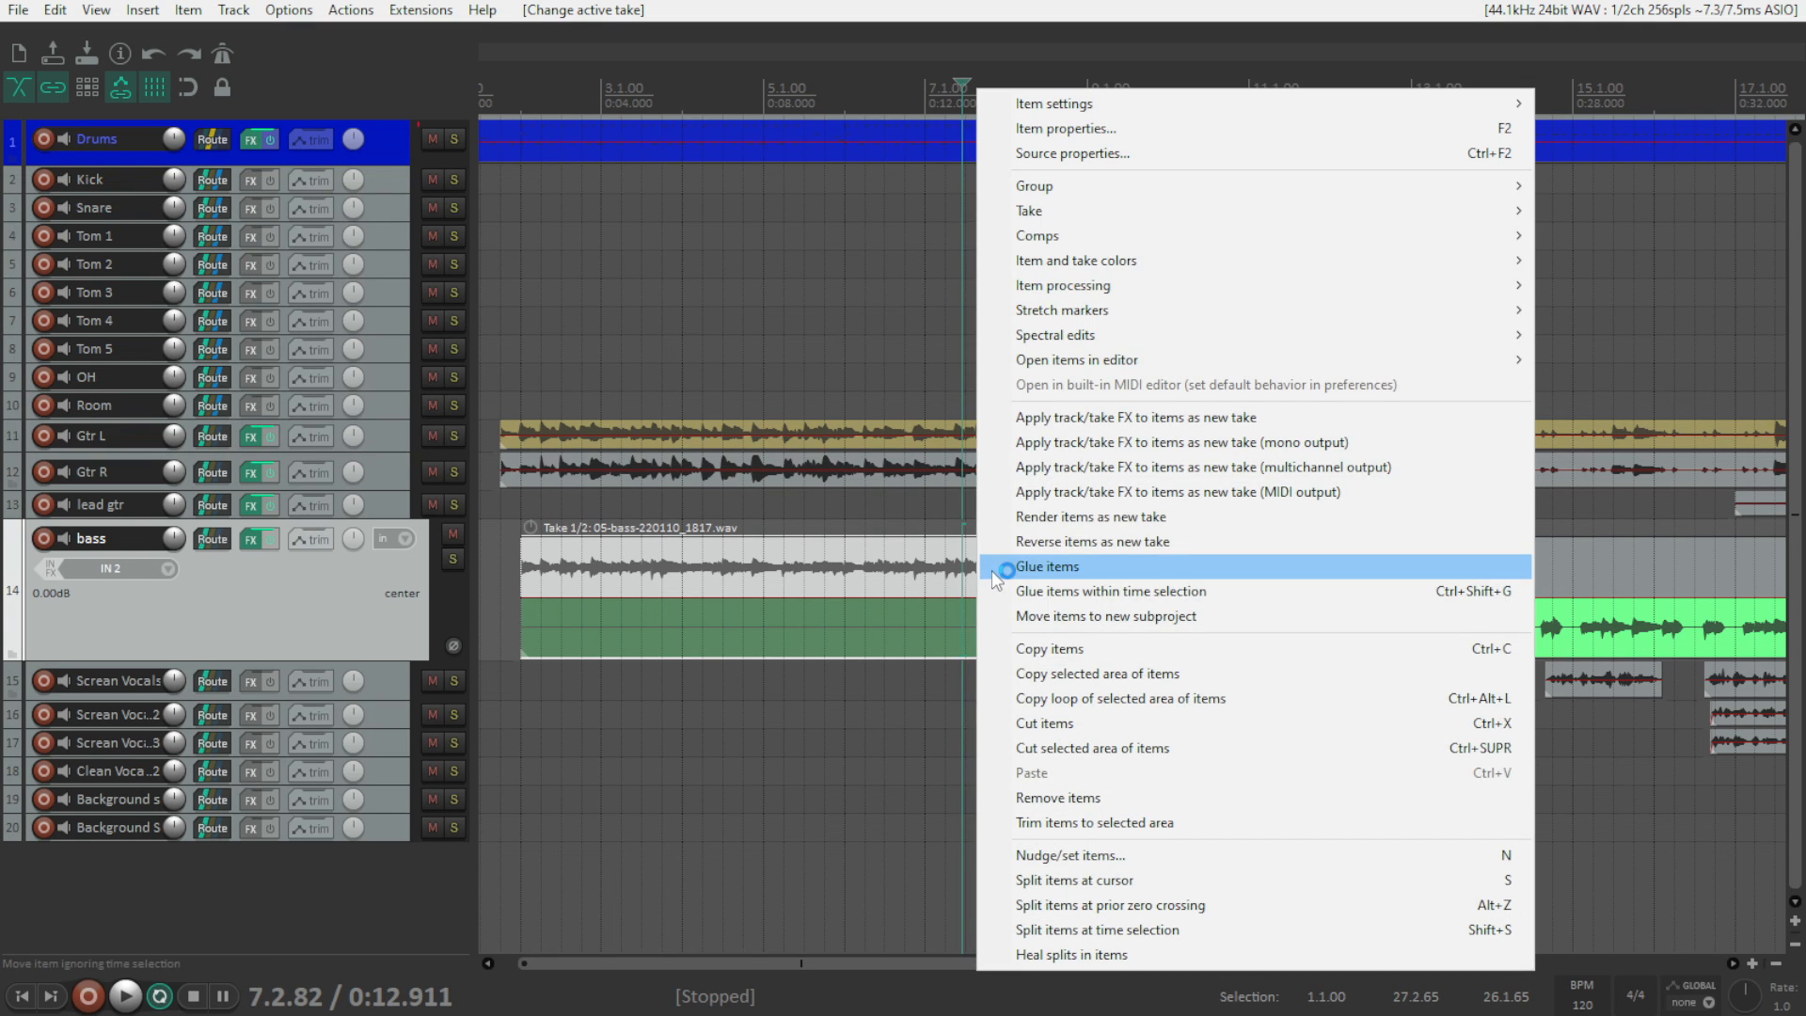
pyautogui.moveTo(1052, 211)
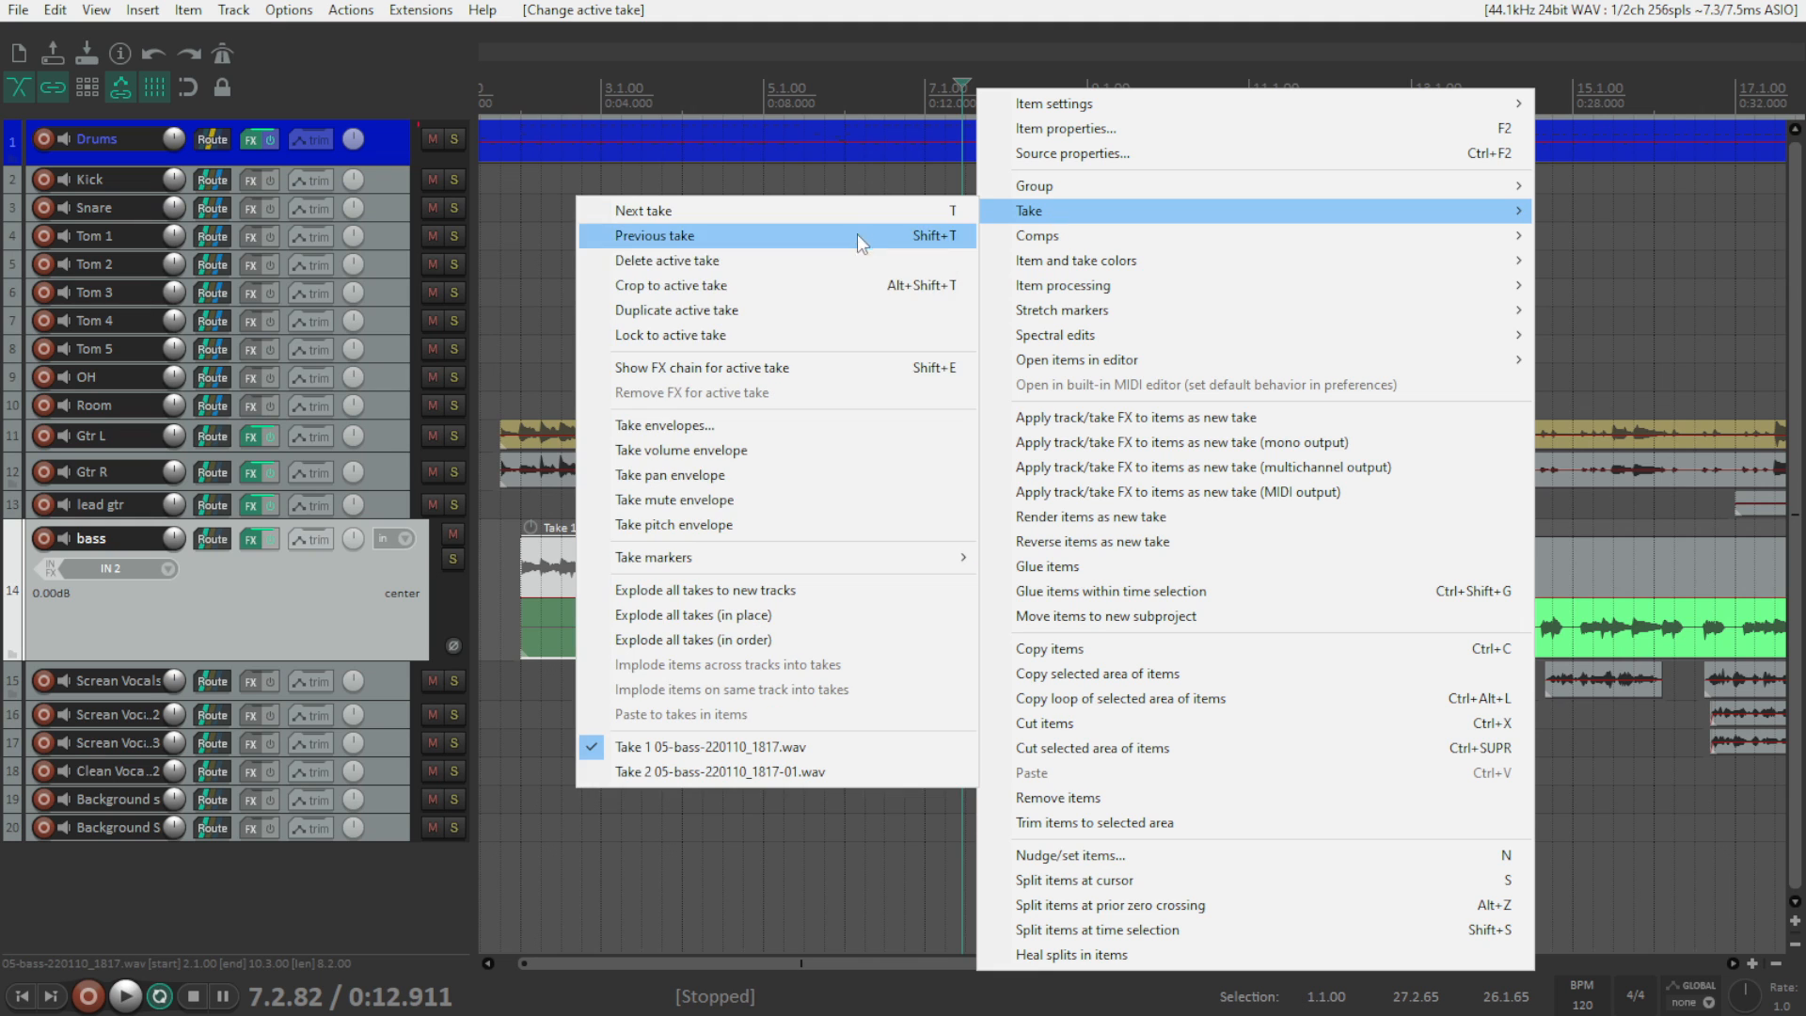
pyautogui.click(842, 289)
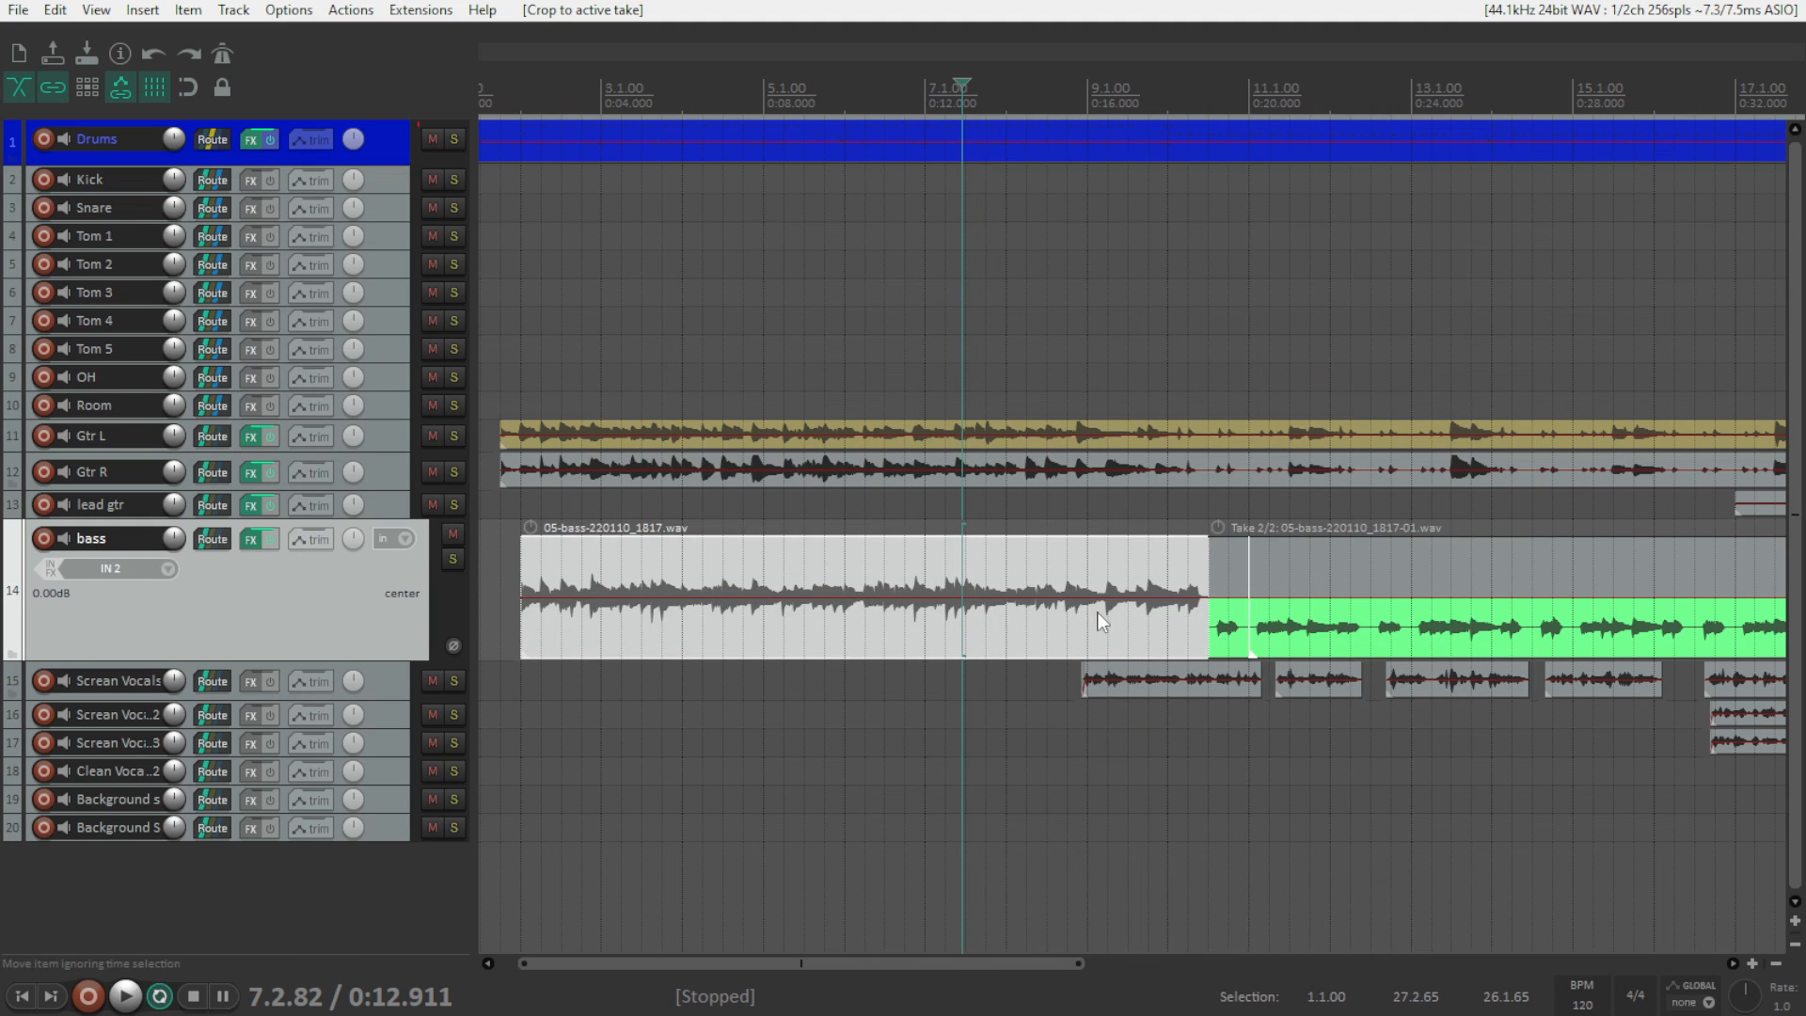
# - Glue the two bass items on the bass track into a single item
pyautogui.scroll(2, 1152, 598)
pyautogui.click(1389, 99)
pyautogui.click(1345, 636)
pyautogui.scroll(-3, 1346, 636)
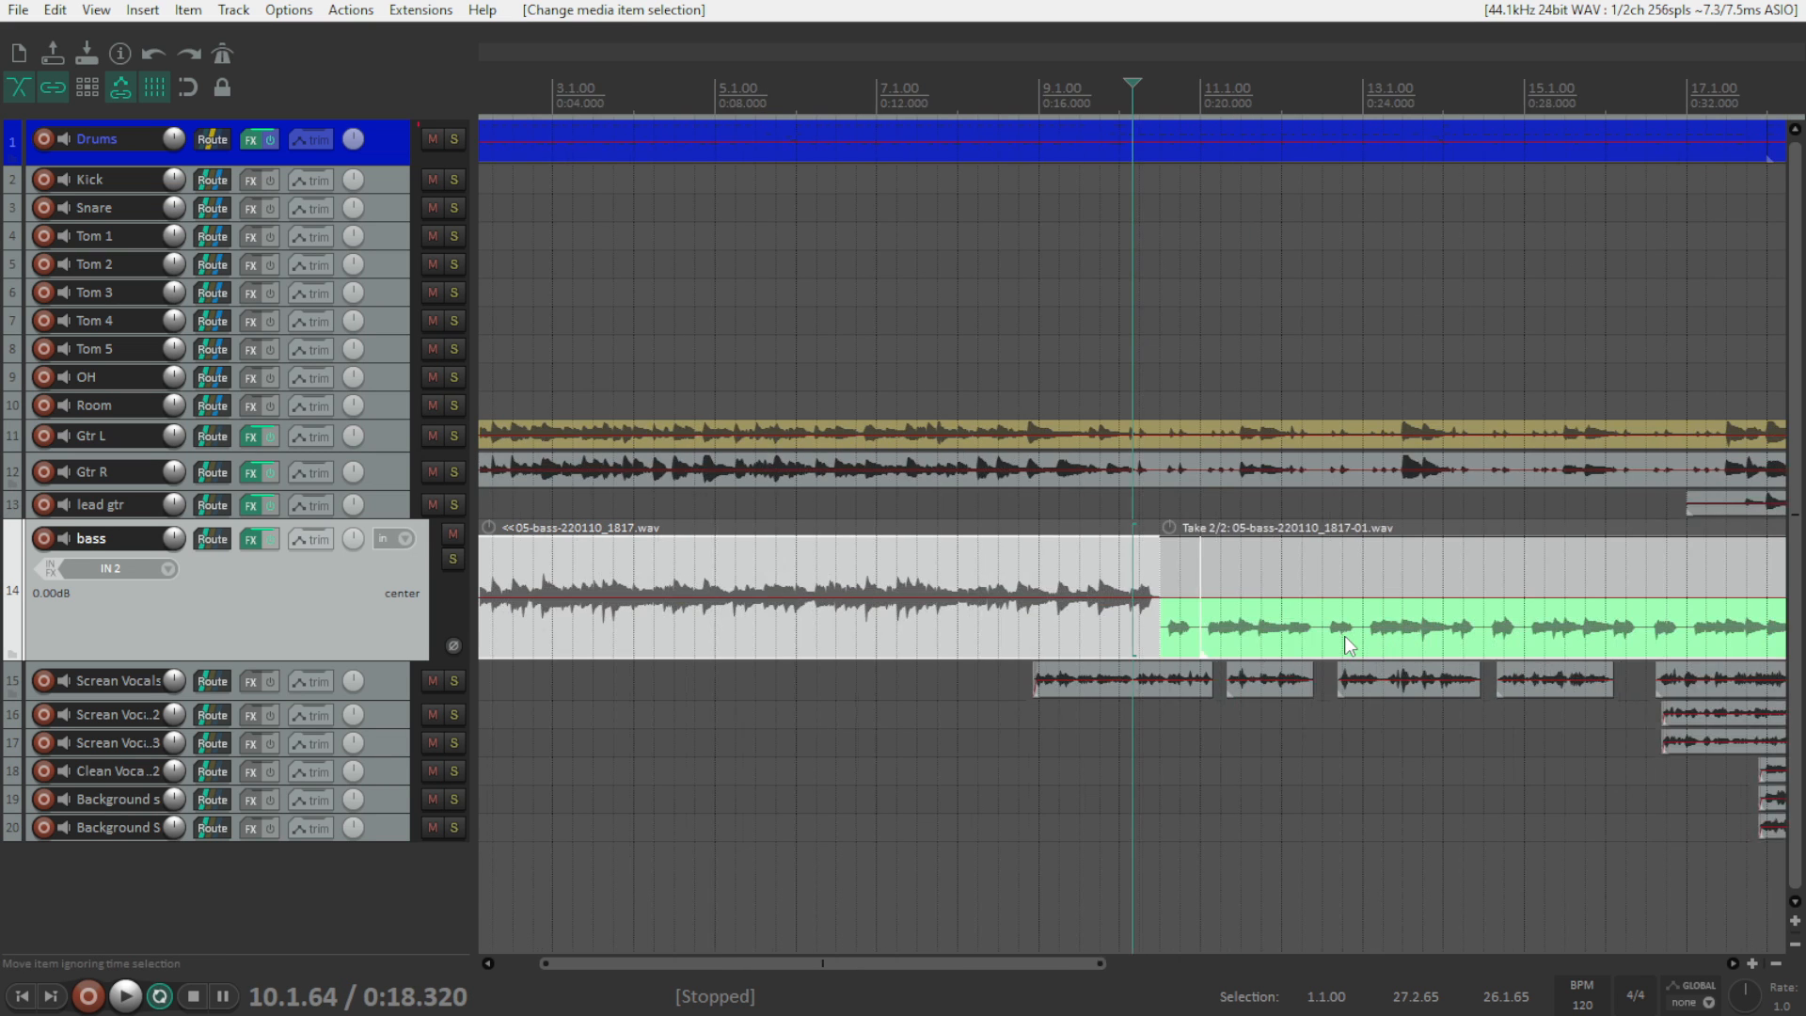
pyautogui.scroll(3, 1345, 638)
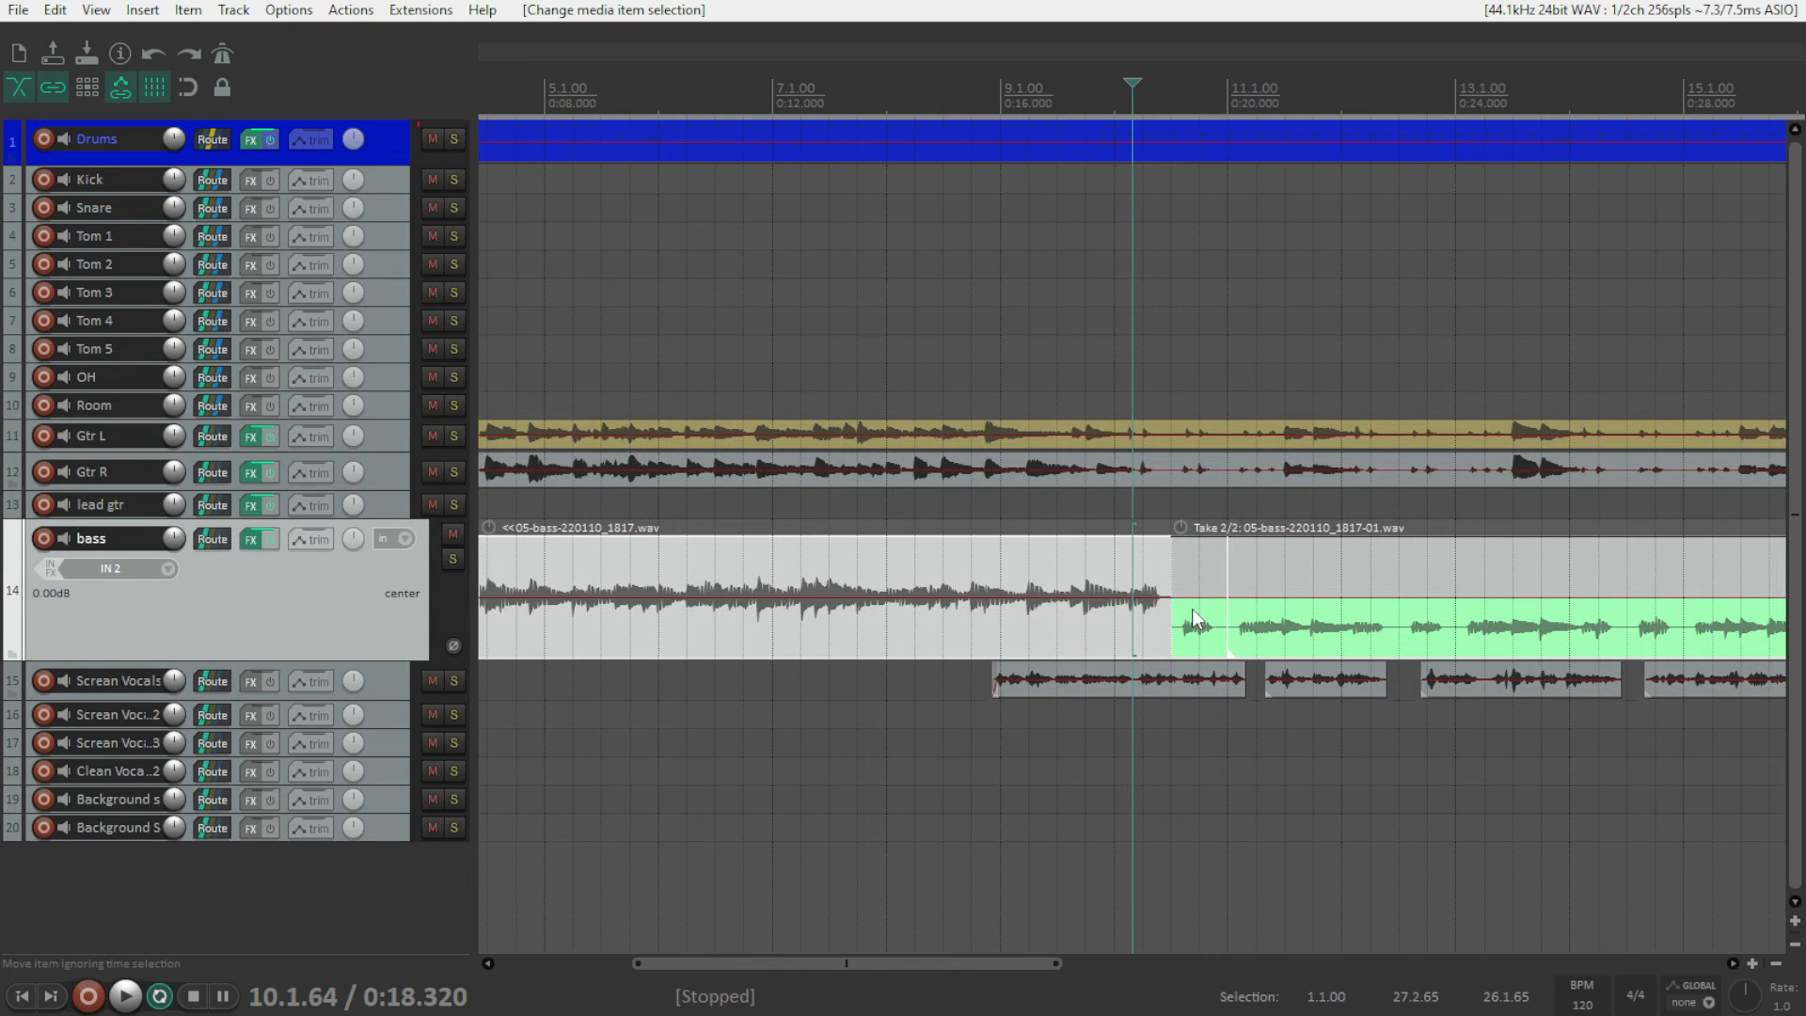
pyautogui.scroll(1, 1193, 608)
pyautogui.scroll(-3, 1192, 607)
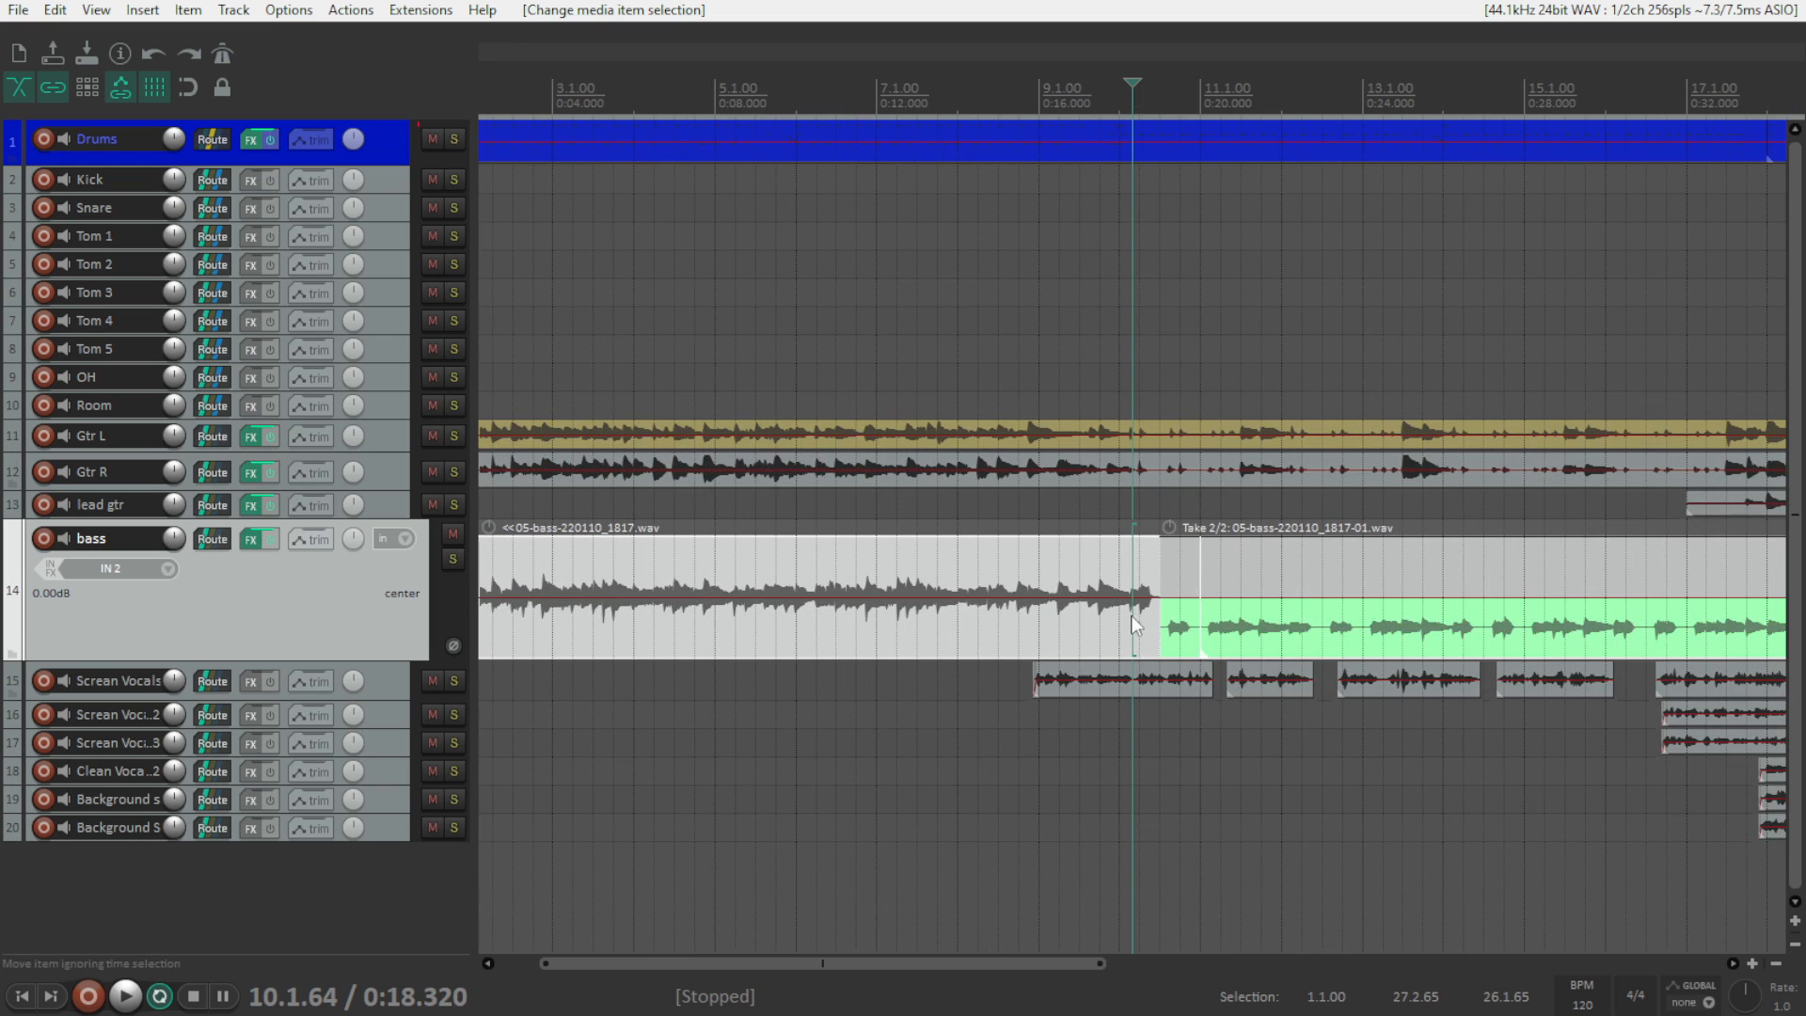
pyautogui.click(1081, 624)
pyautogui.keyDown('ctrl'); pyautogui.click(1212, 643); pyautogui.keyUp('ctrl')
pyautogui.rightClick(1124, 631)
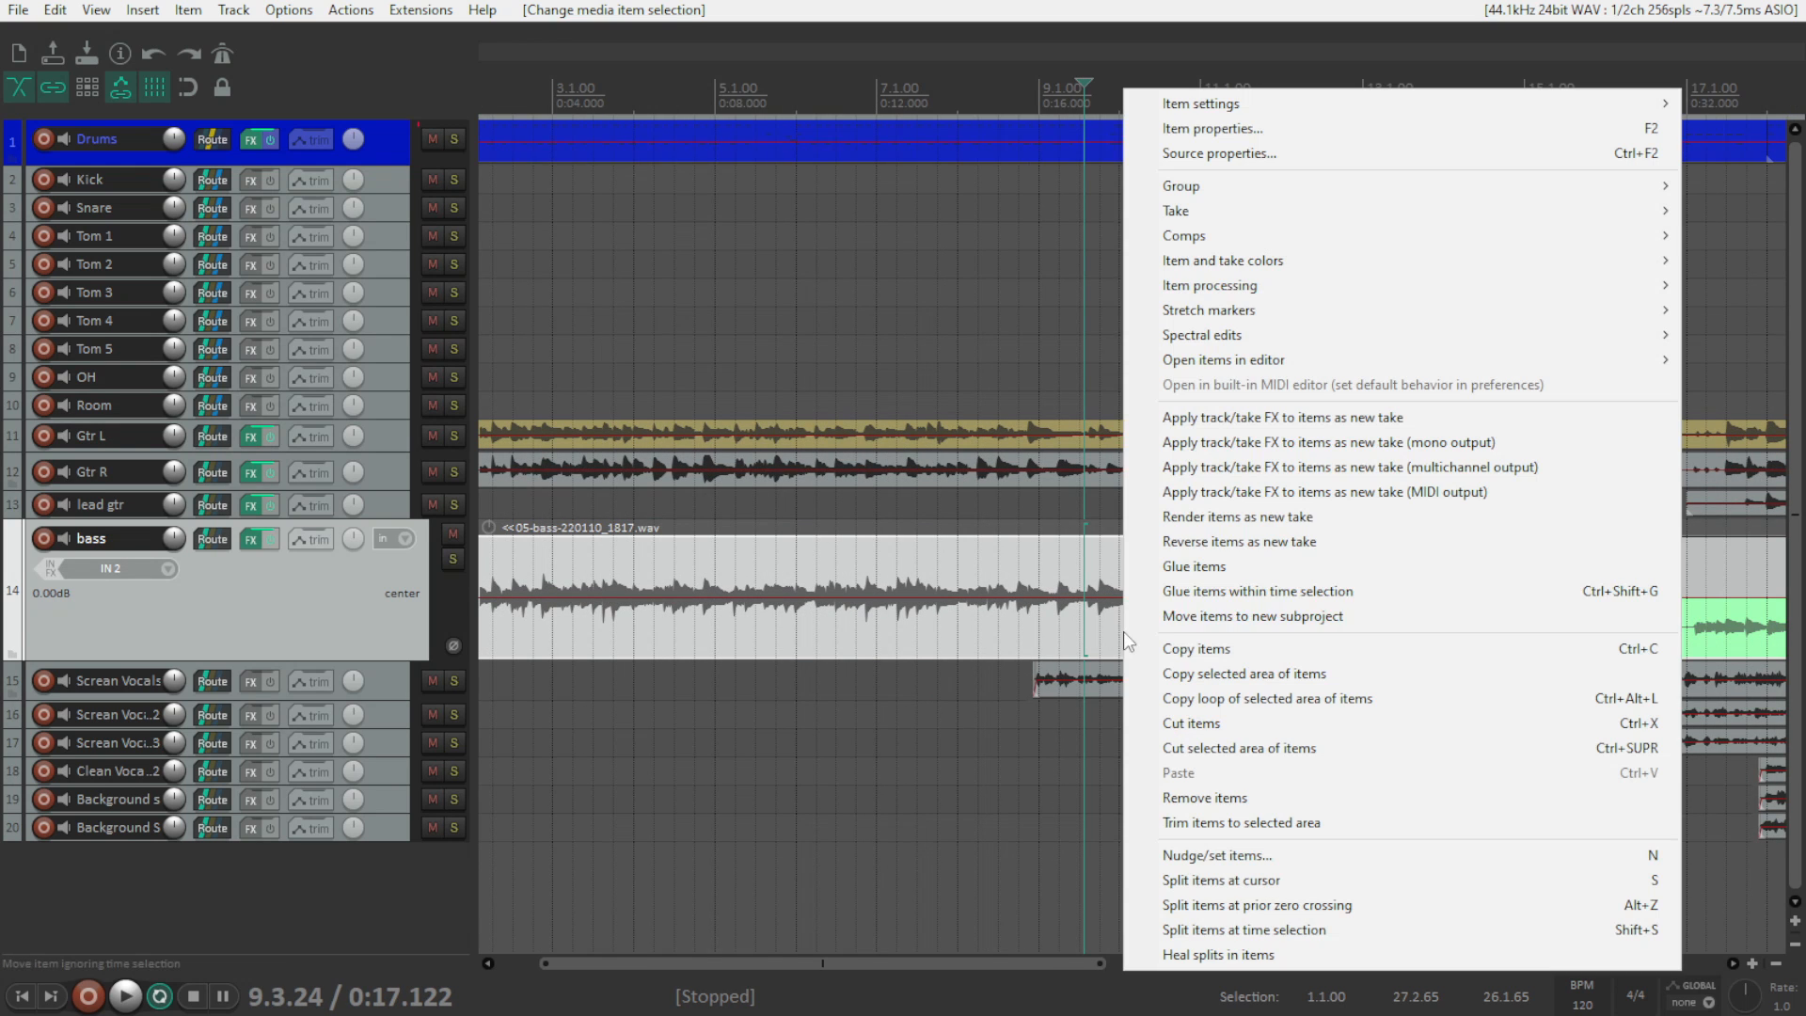
pyautogui.click(1179, 568)
pyautogui.scroll(-4, 1170, 591)
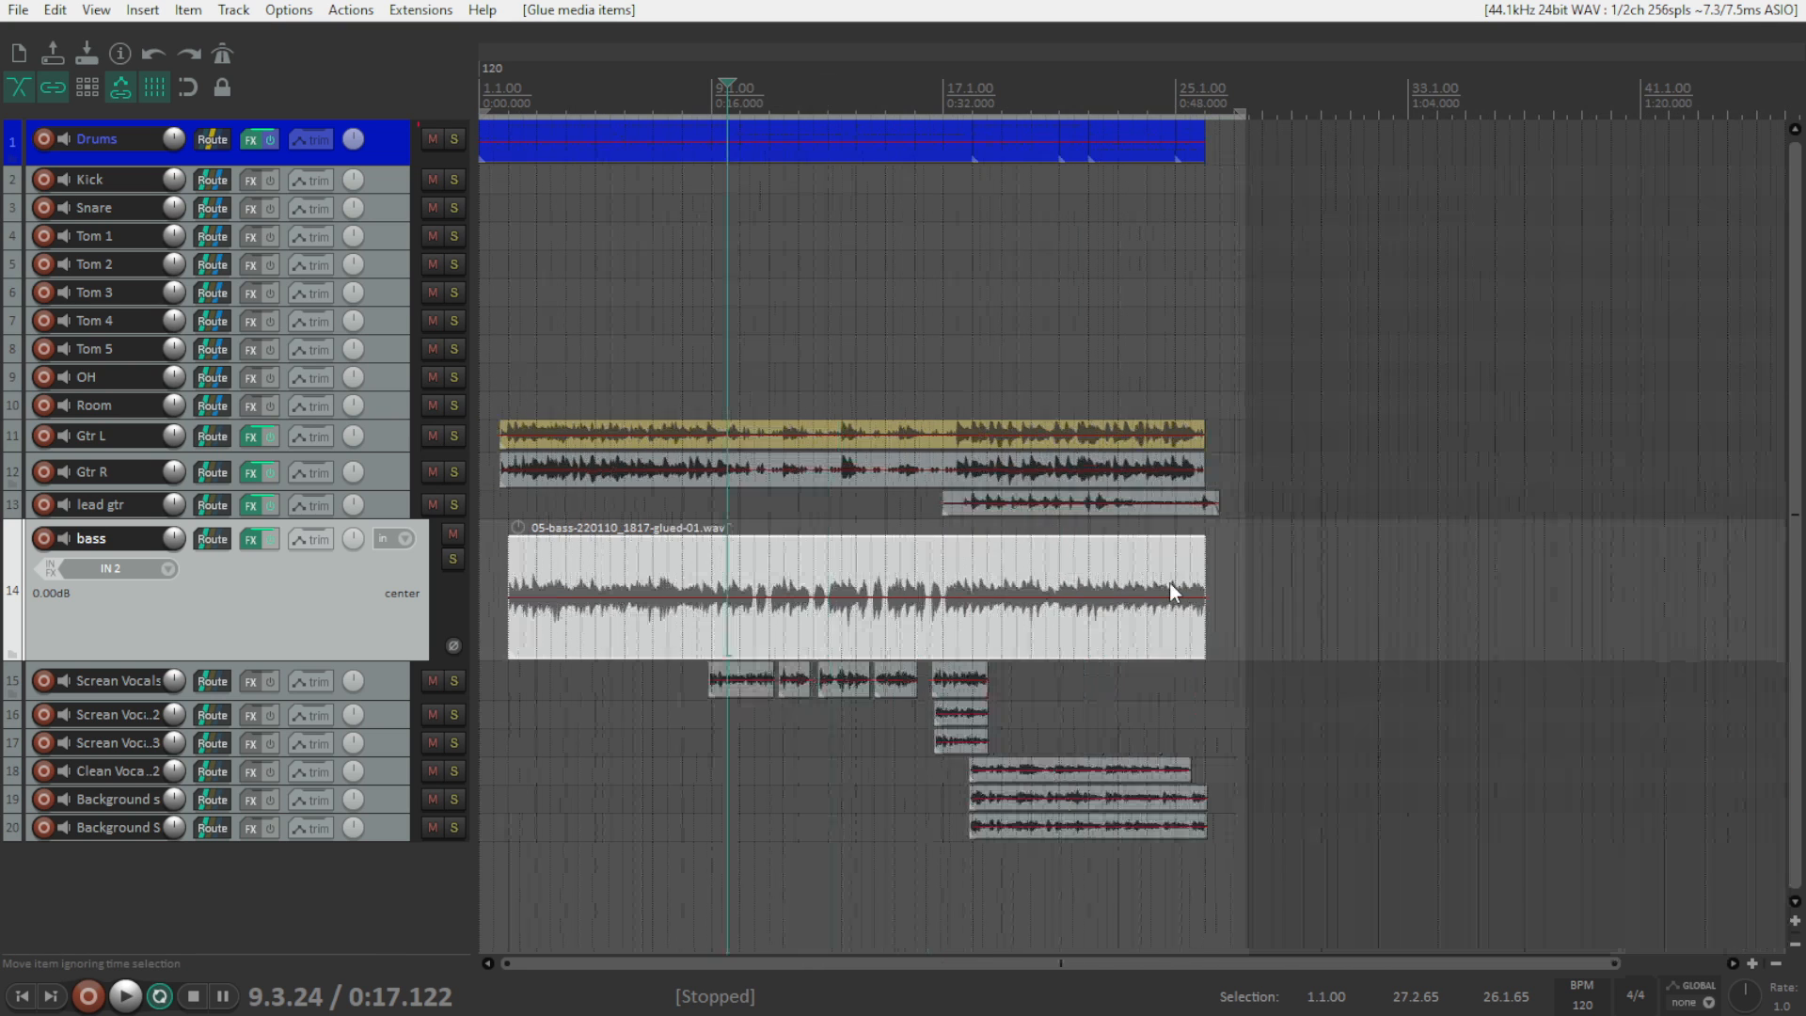
# - Shrink the bass track back to the compact height of its neighbouring tracks
pyautogui.scroll(3, 702, 577)
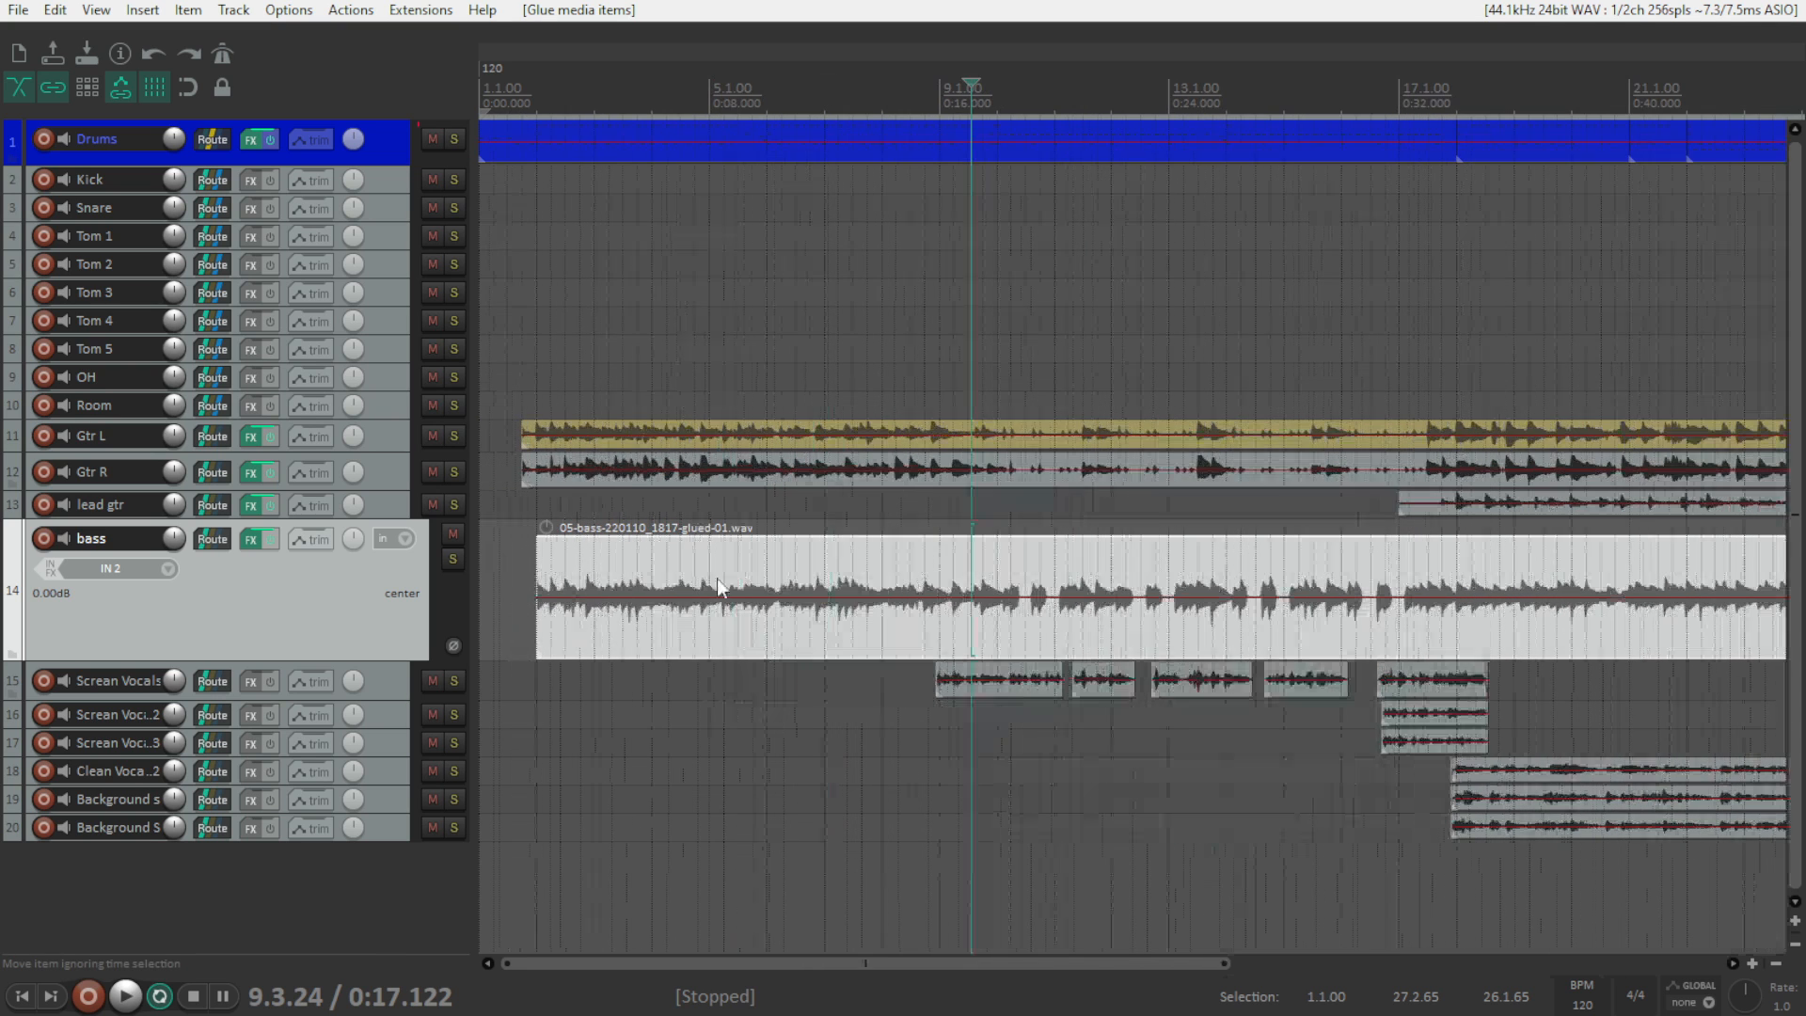
pyautogui.scroll(-2, 1179, 583)
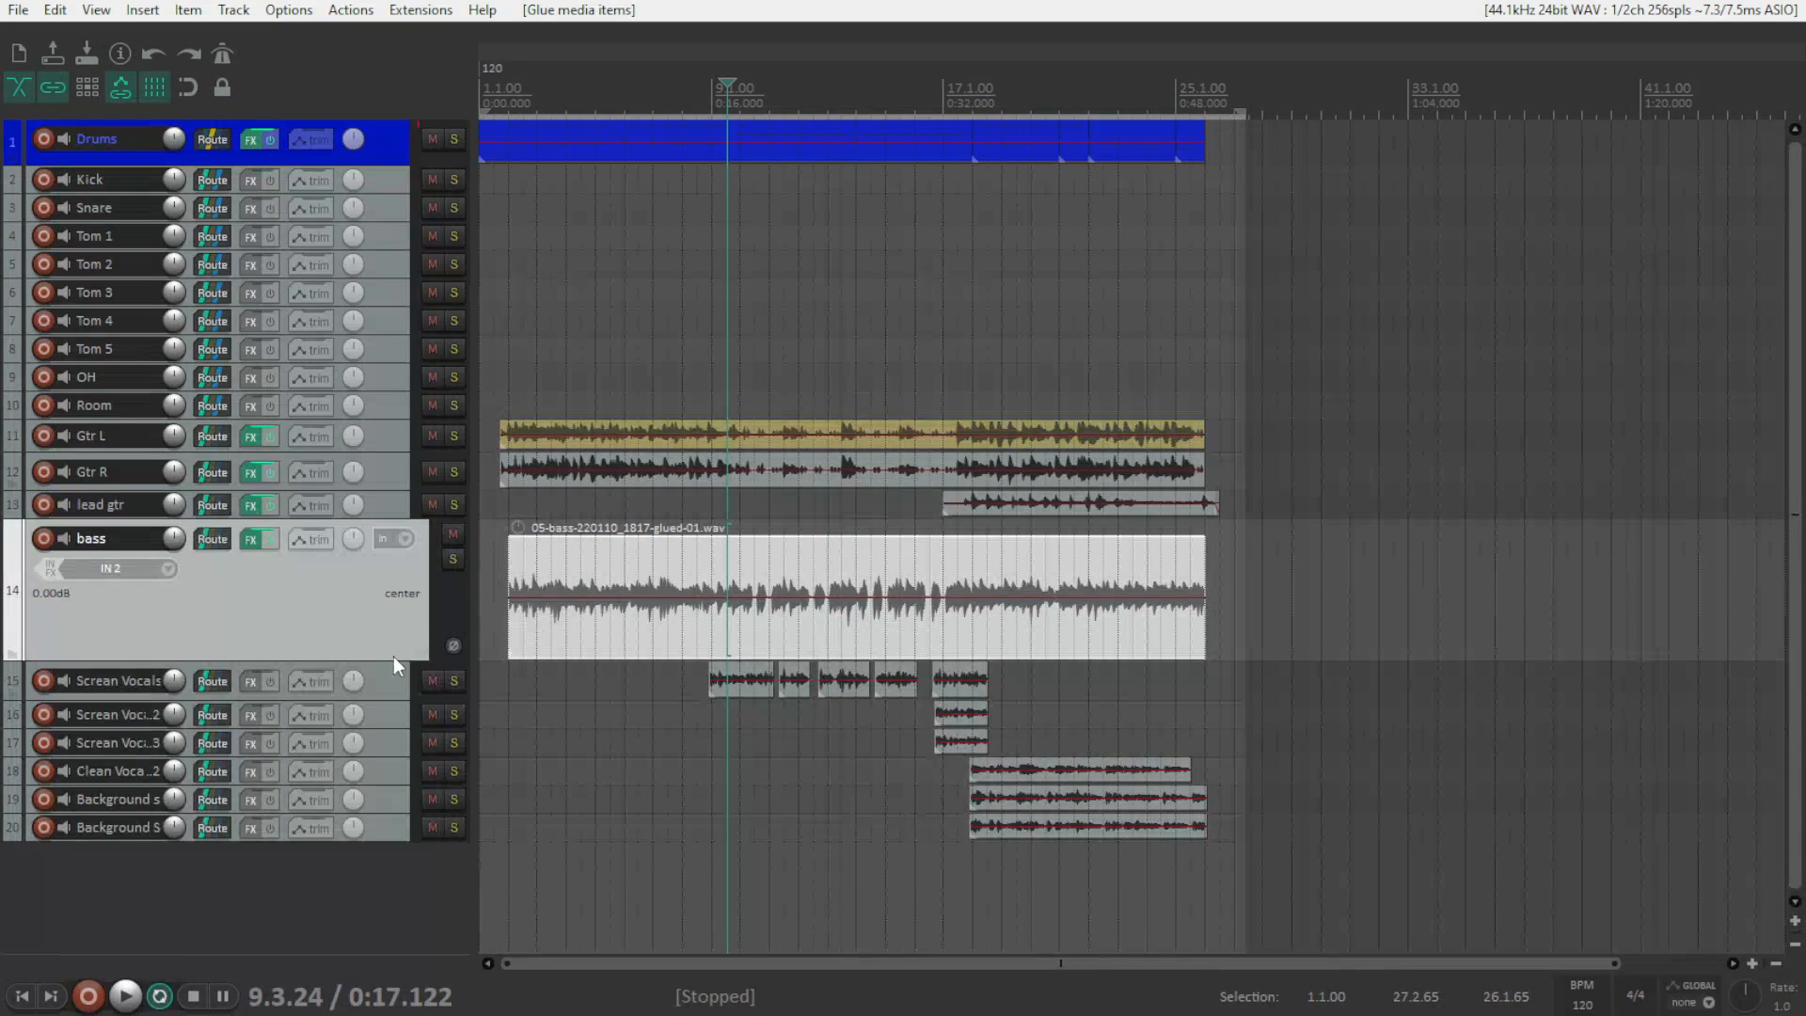
pyautogui.moveTo(399, 662); pyautogui.dragTo(399, 547)
pyautogui.scroll(2, 725, 488)
pyautogui.scroll(-1, 725, 488)
pyautogui.scroll(-1, 725, 488)
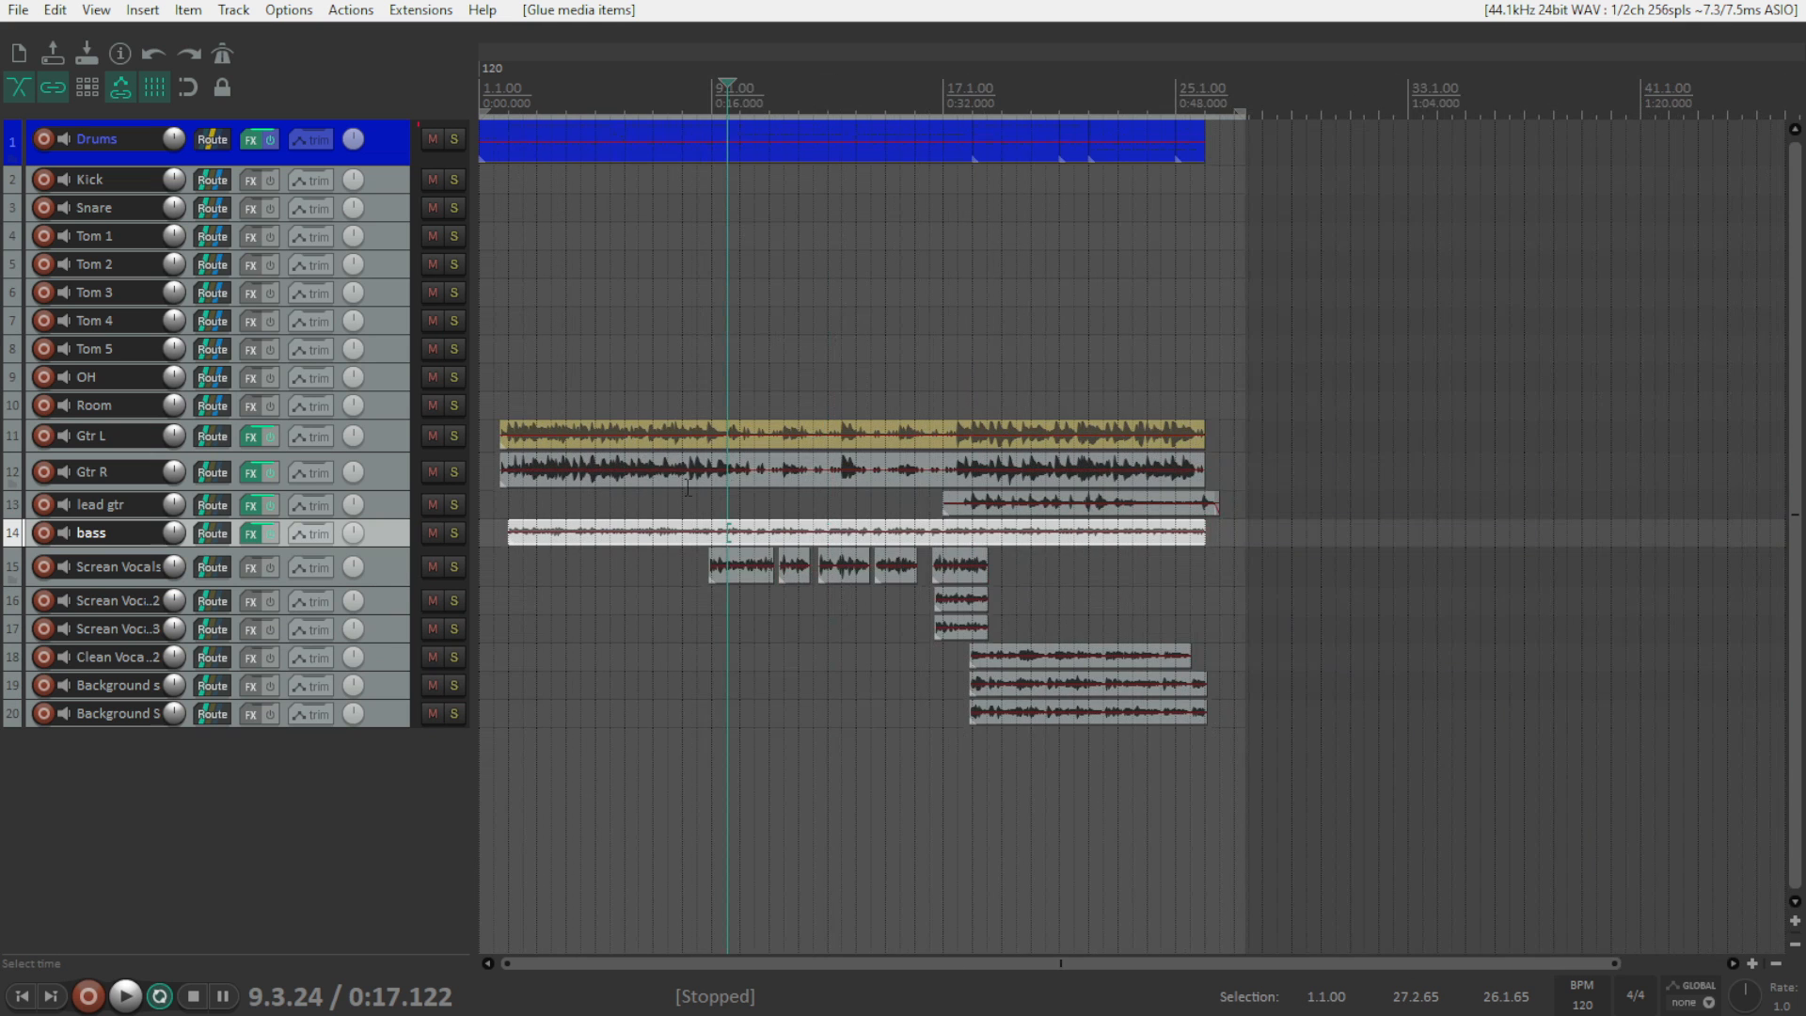
pyautogui.scroll(1, 579, 323)
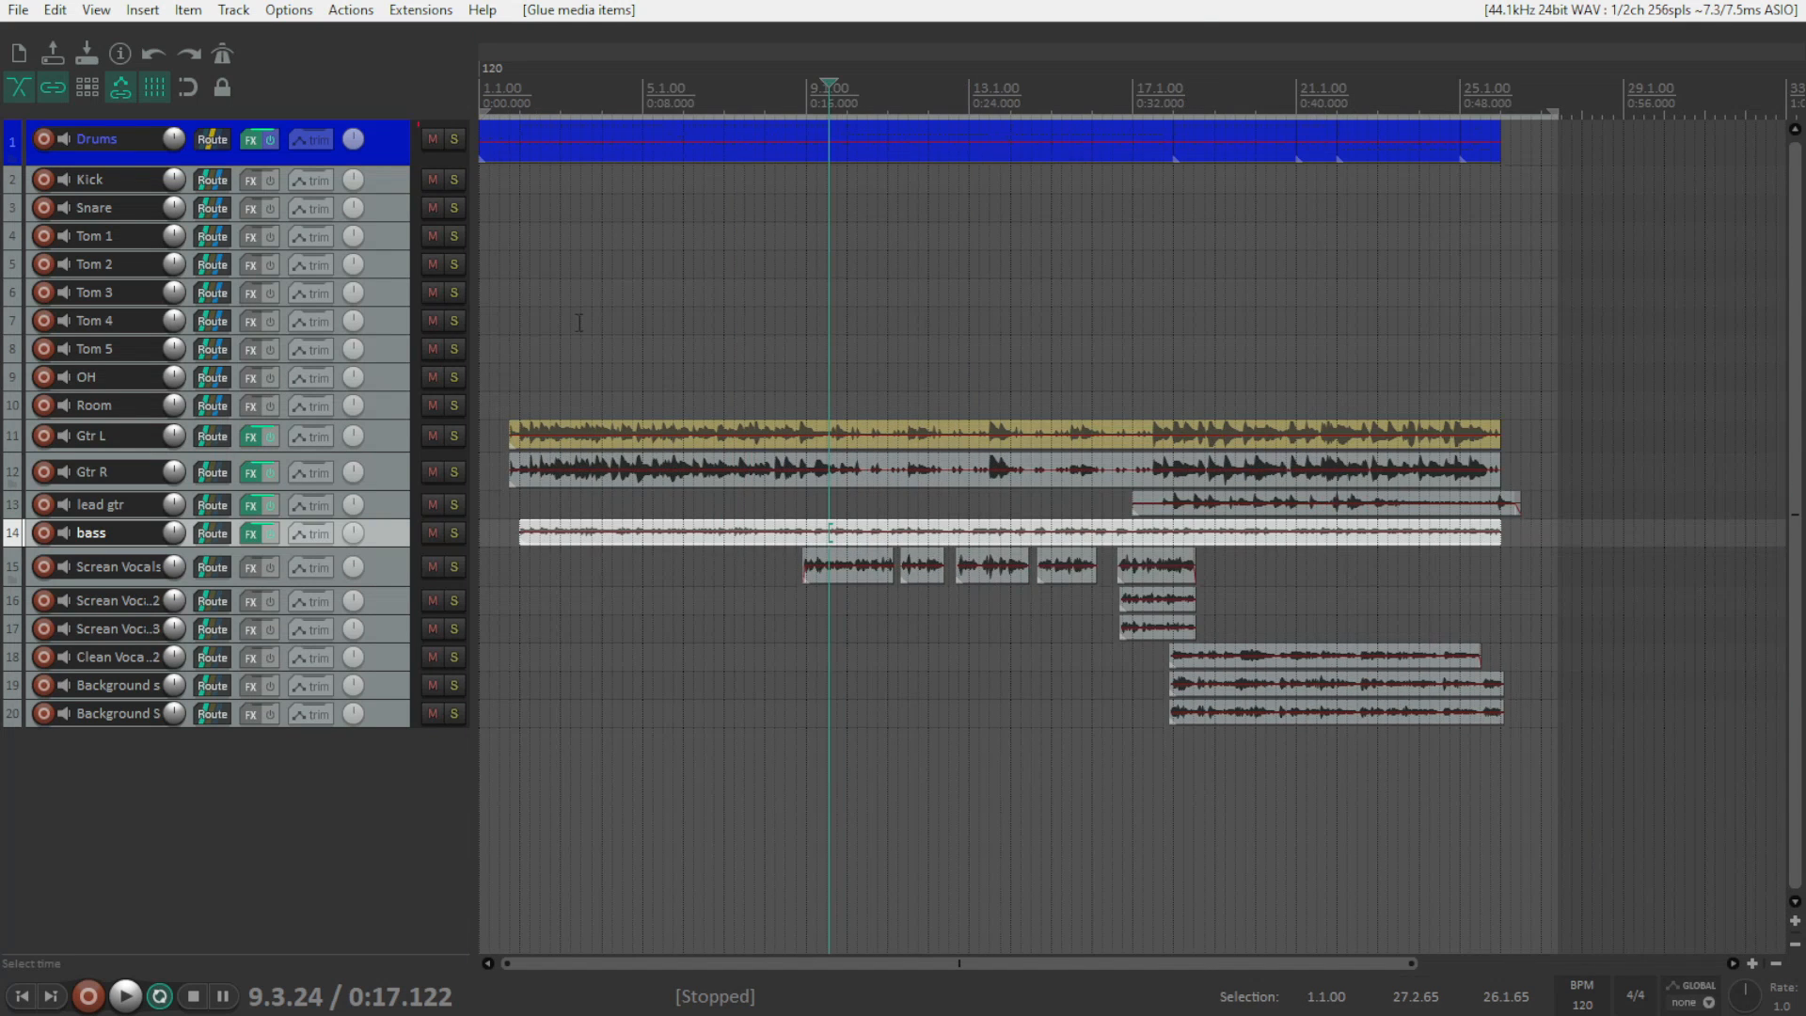
# - Audition the Room track in solo from shortly before bar 21, and switch the solo over to the OH track for comparison
pyautogui.click(459, 408)
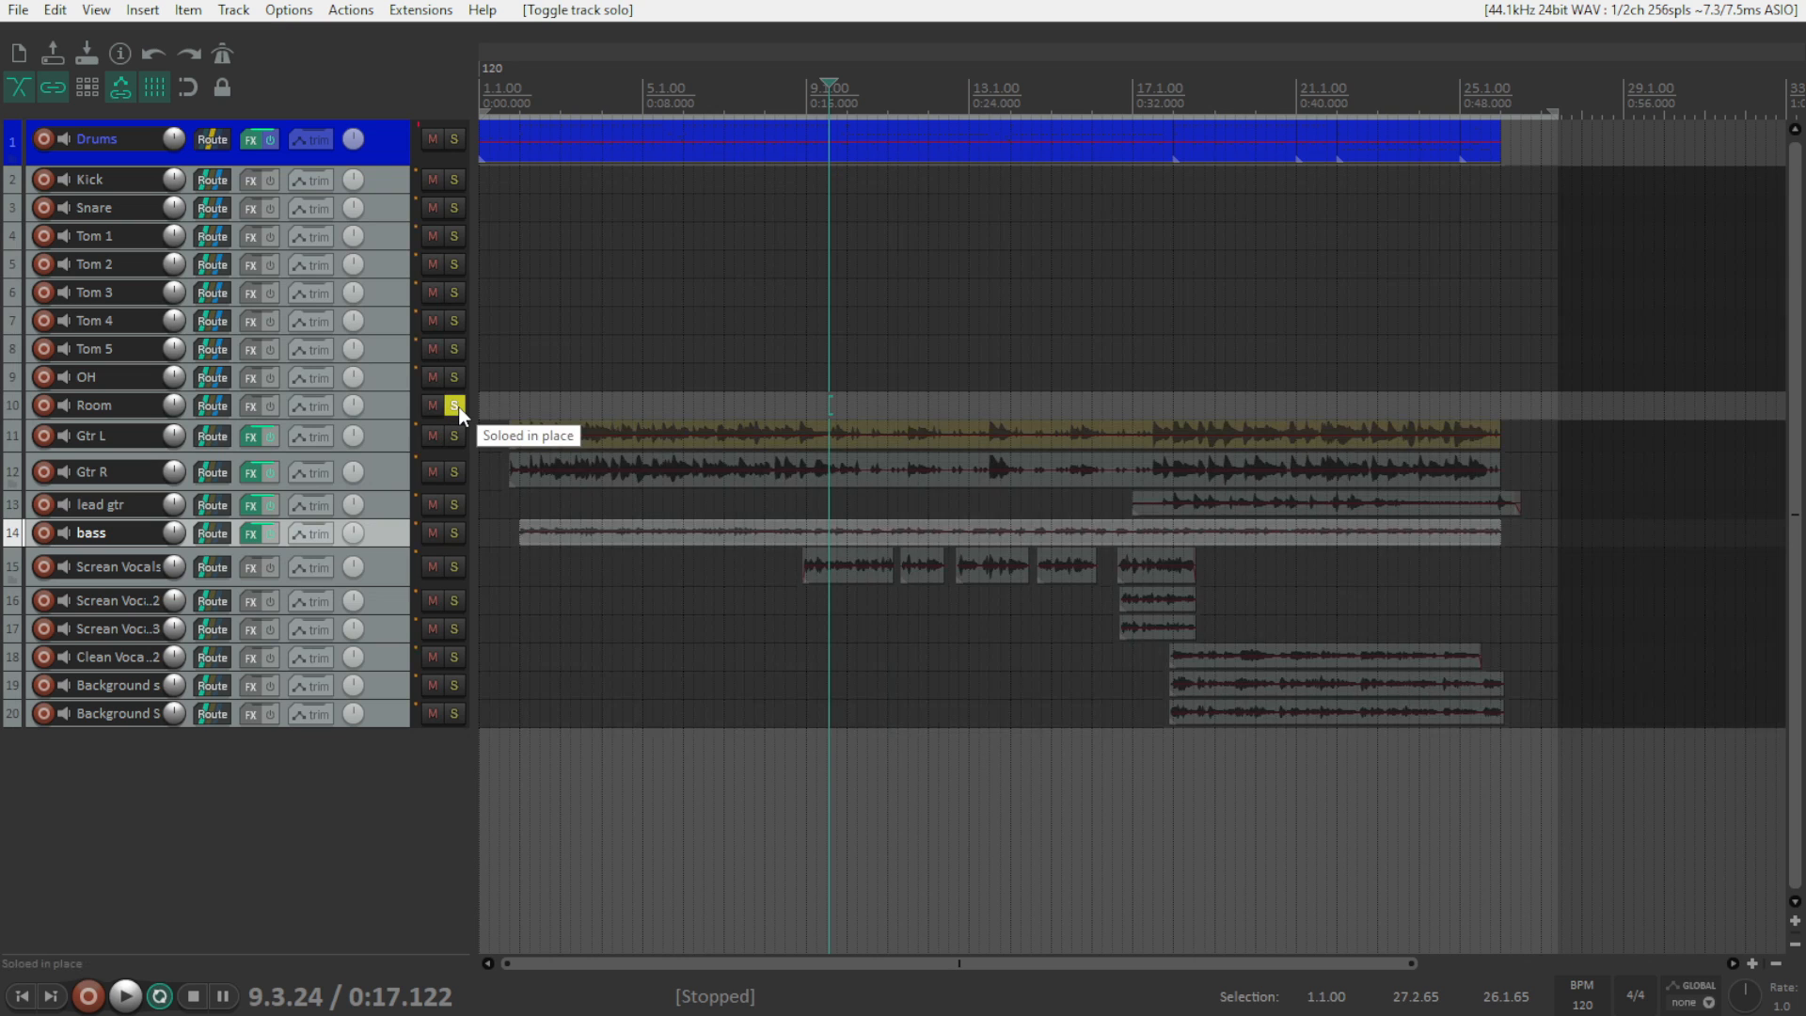
pyautogui.press('space')
pyautogui.click(1274, 102)
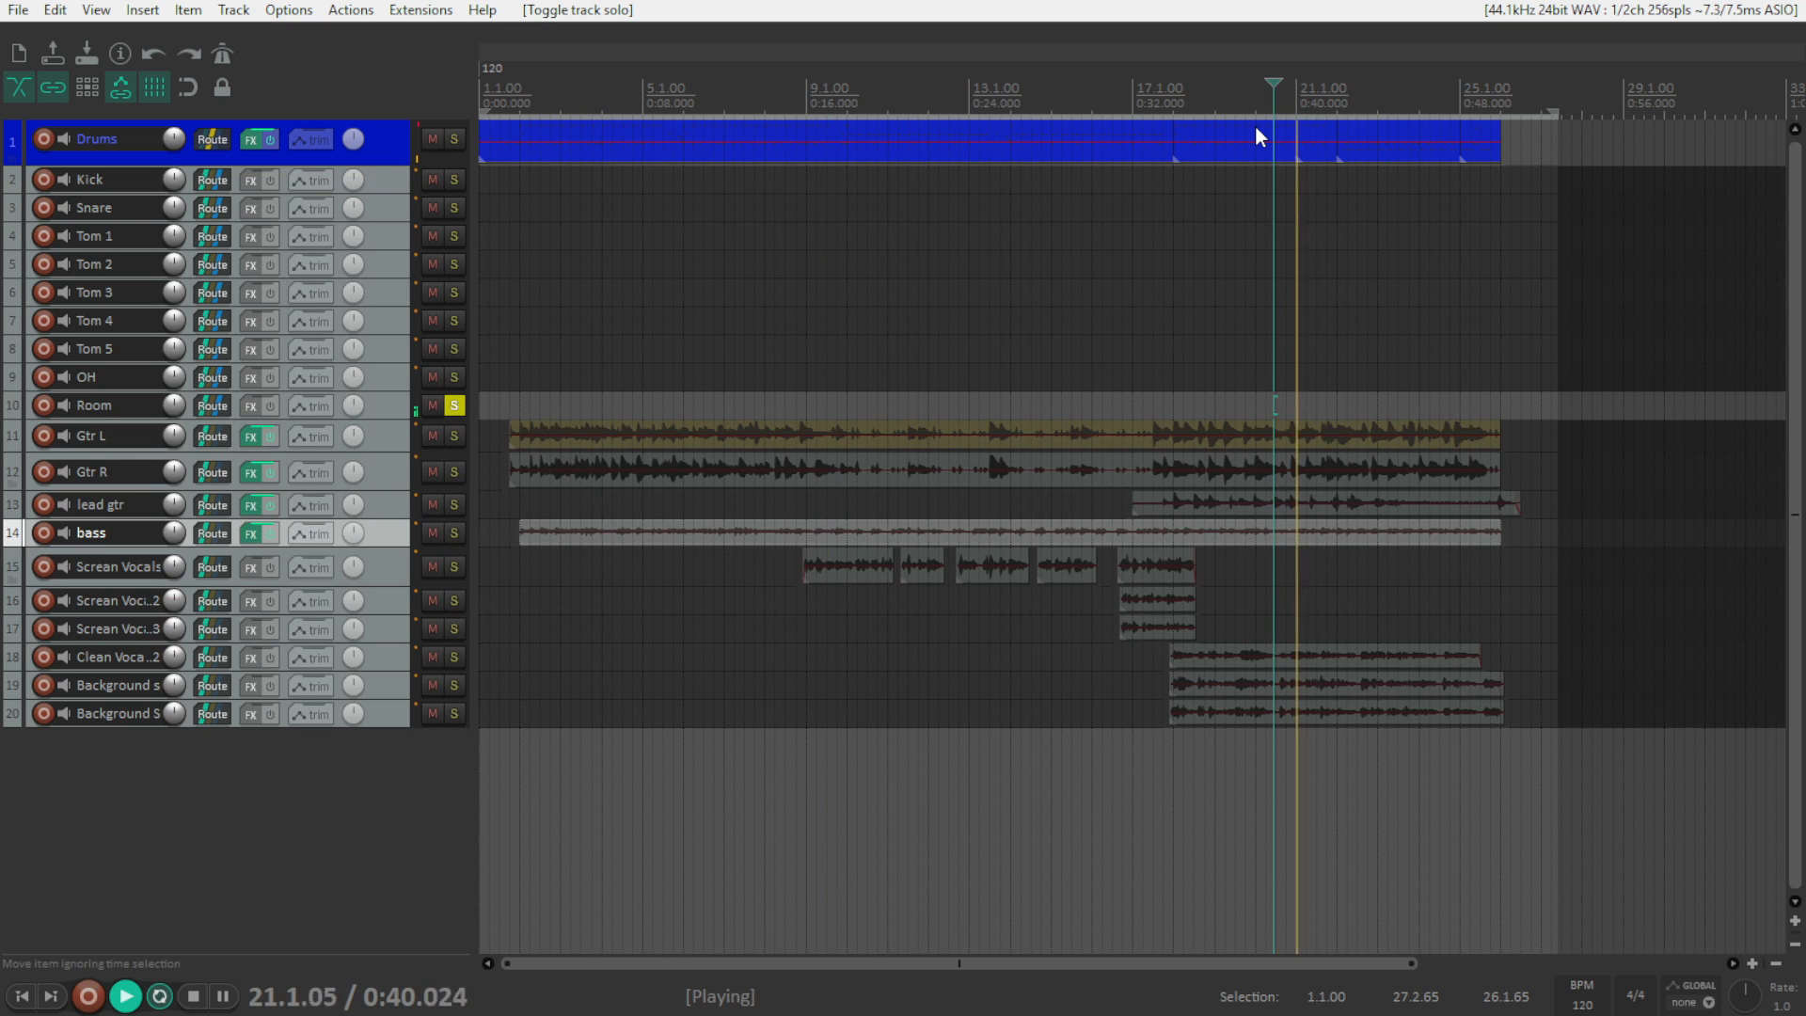
pyautogui.click(461, 383)
pyautogui.click(455, 379)
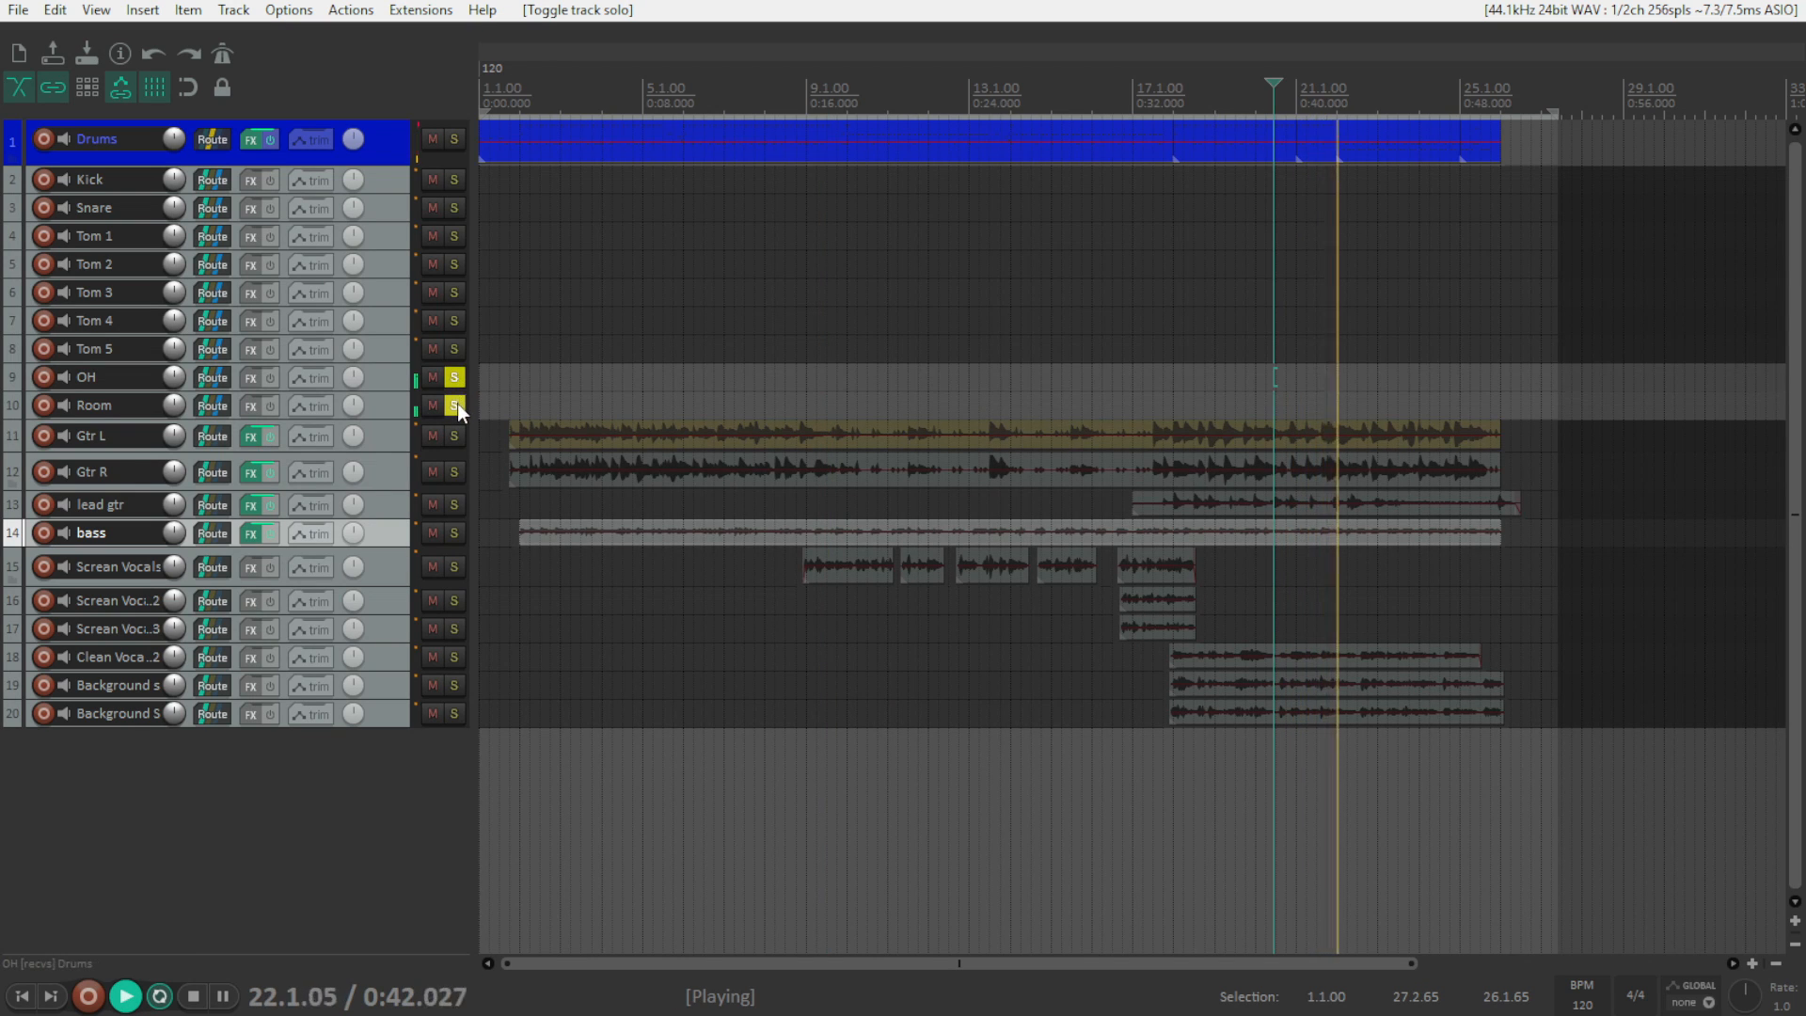
pyautogui.click(455, 405)
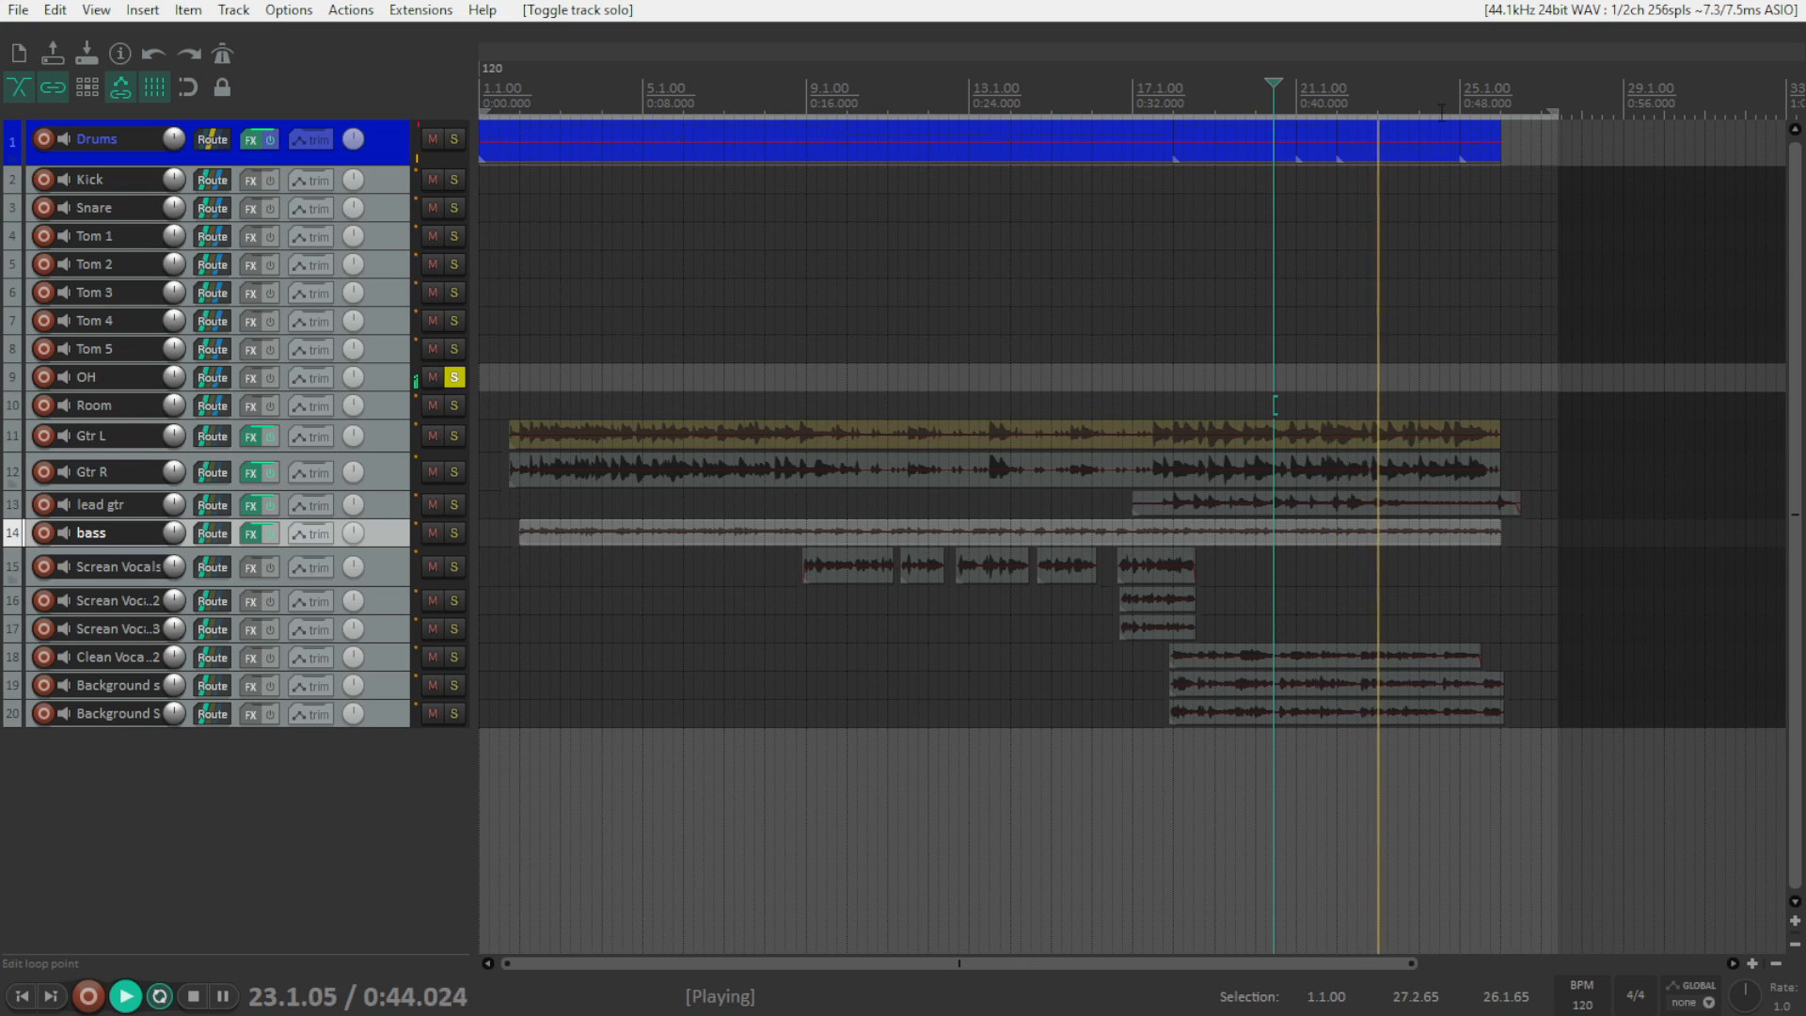
# - Stop playback, place the edit cursor at 14.4.51 and turn off solo on the OH track
pyautogui.press('space')
pyautogui.click(1046, 102)
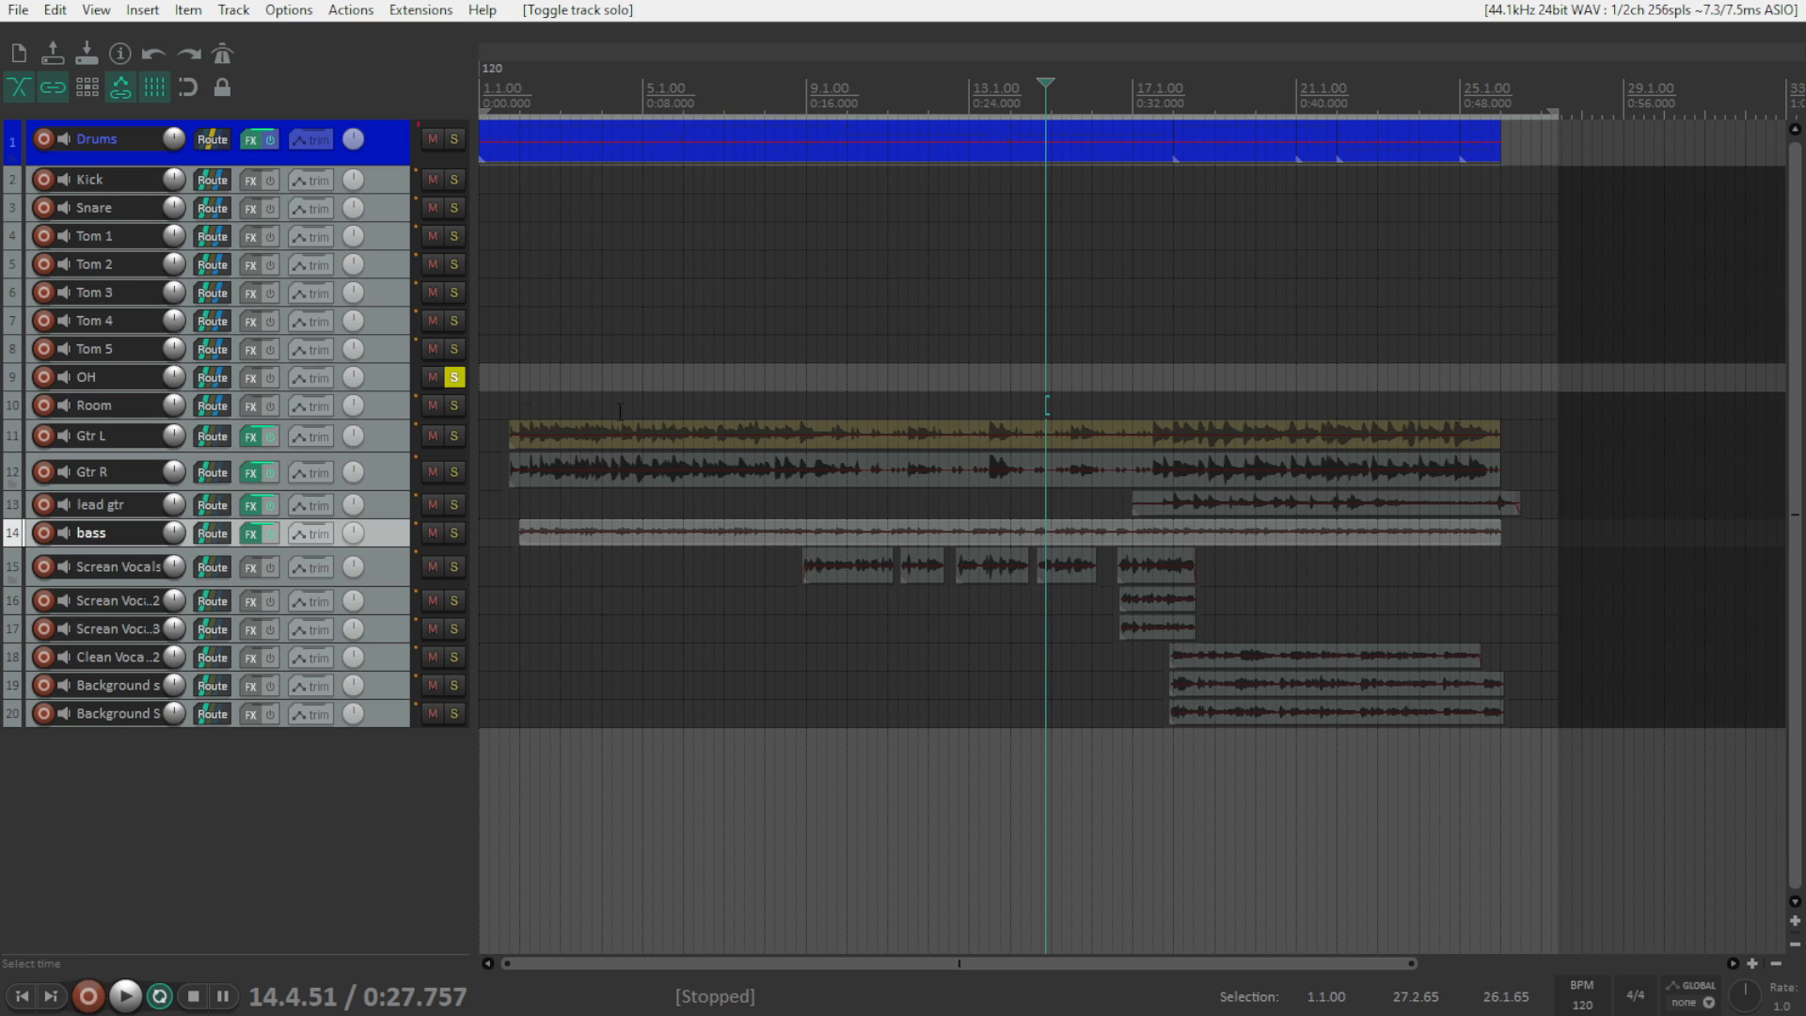
pyautogui.click(457, 378)
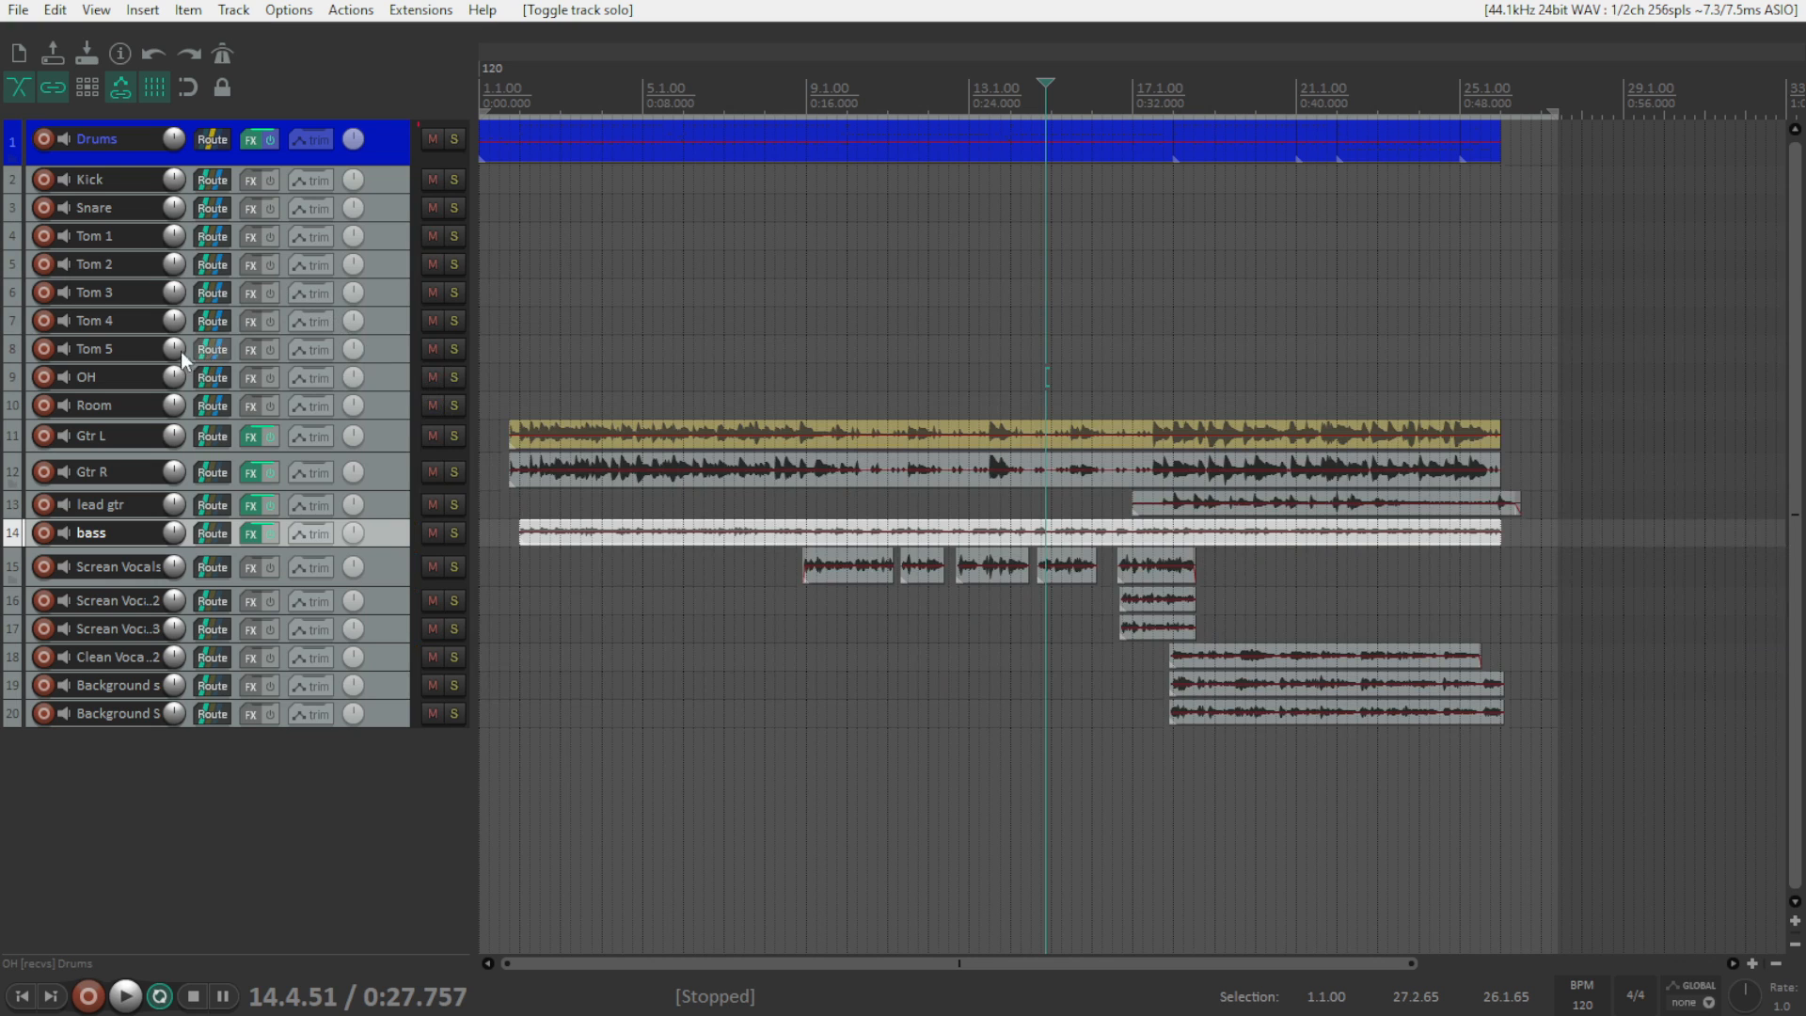
pyautogui.press('Up')
pyautogui.click(376, 183)
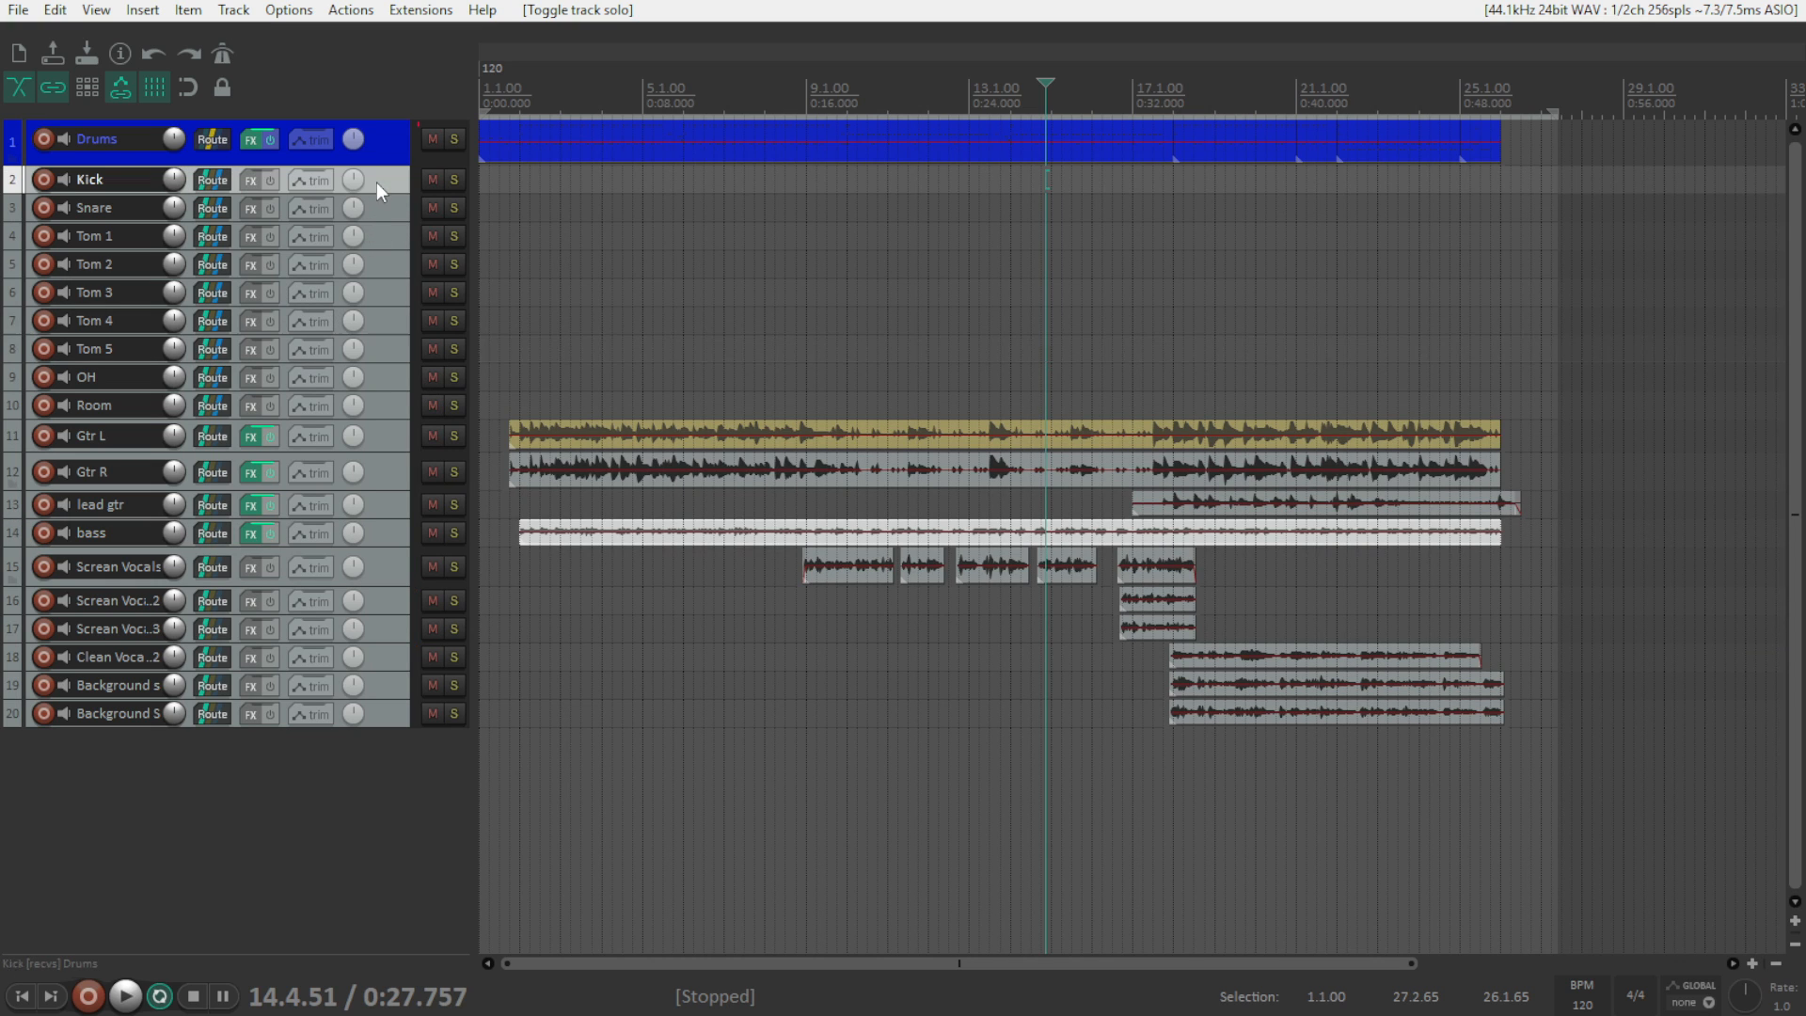
pyautogui.click(382, 385)
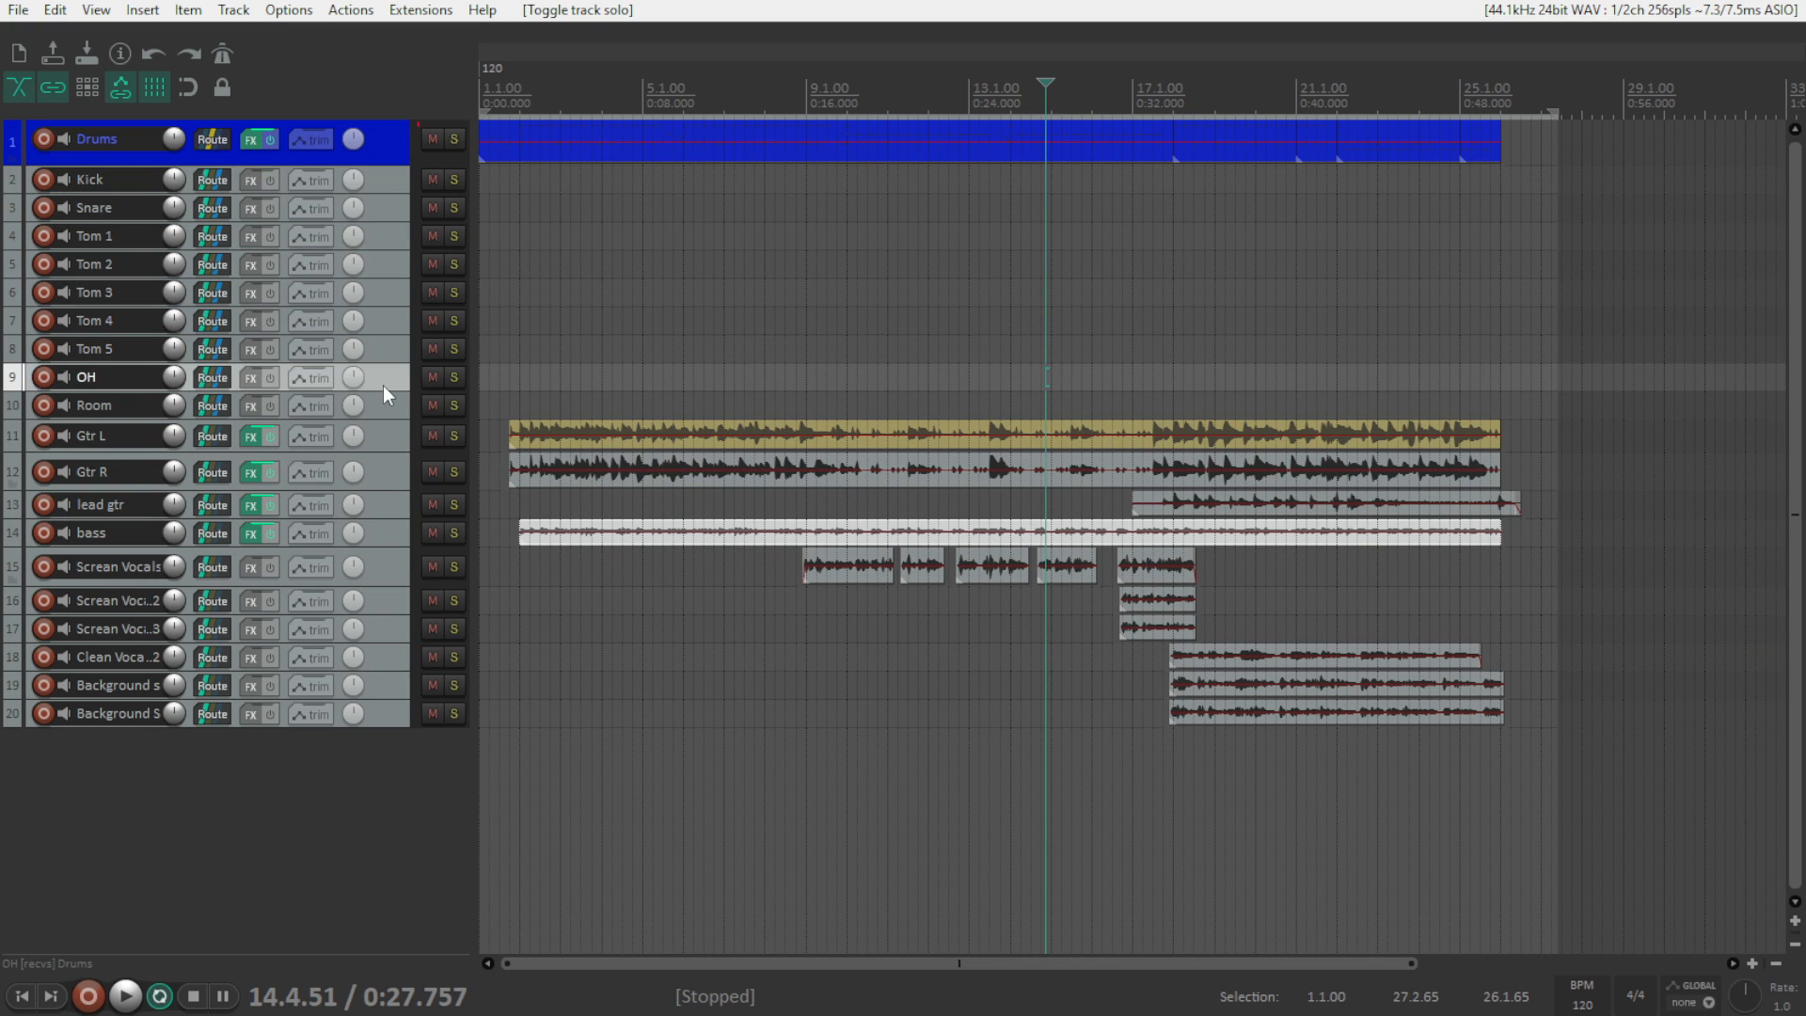
pyautogui.keyDown('shift'); pyautogui.click(386, 405); pyautogui.keyUp('shift')
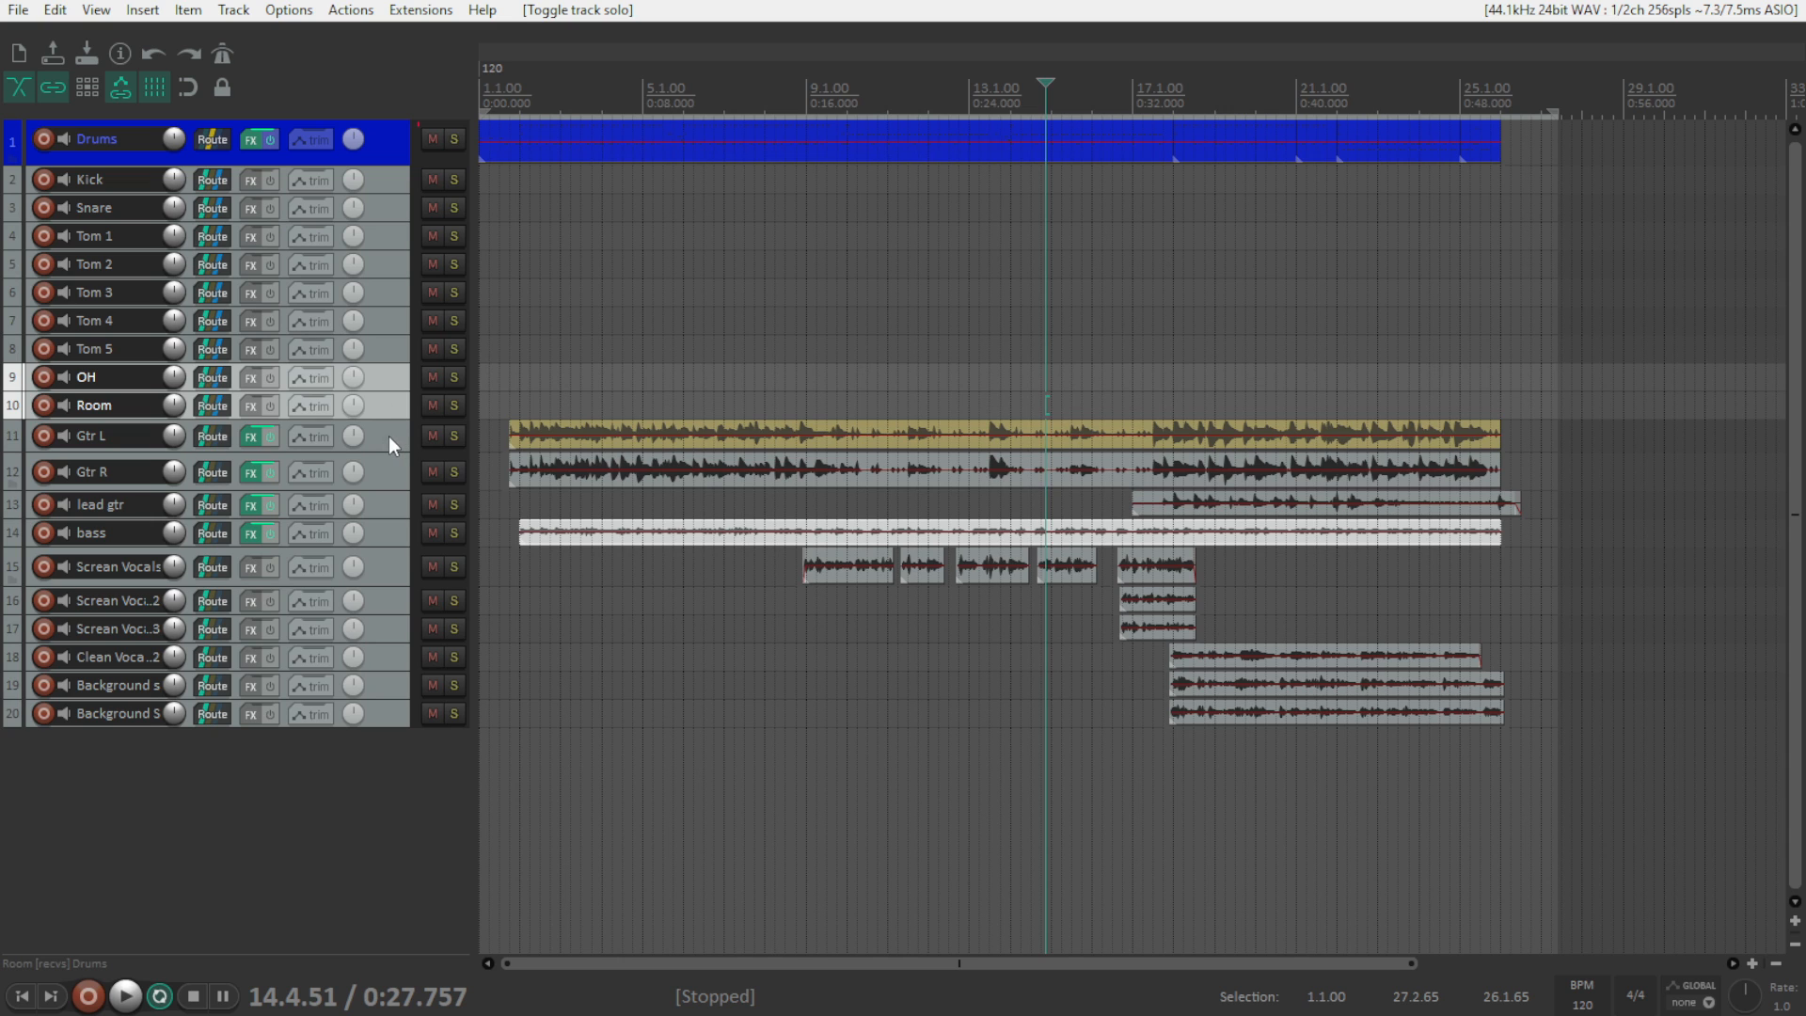
pyautogui.click(390, 436)
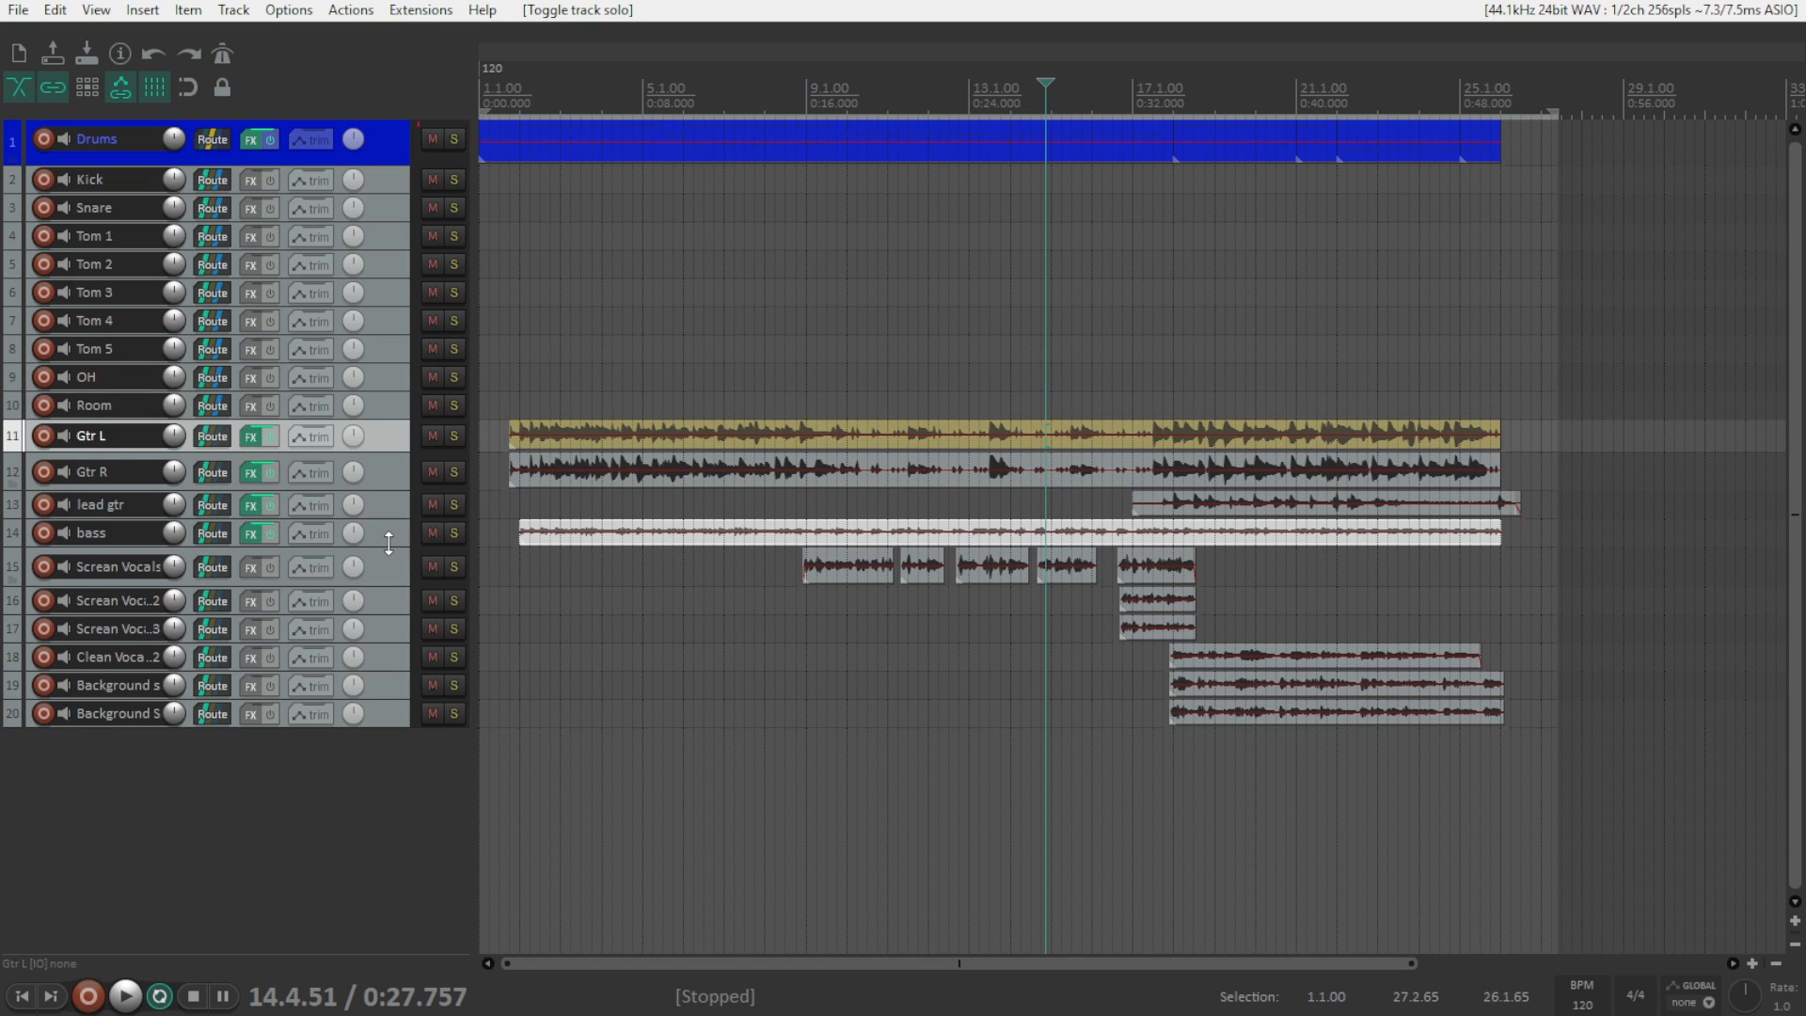
# - Set up a render of the tracks Kick through Tom 5, with the source set to Selected tracks via master
pyautogui.click(18, 10)
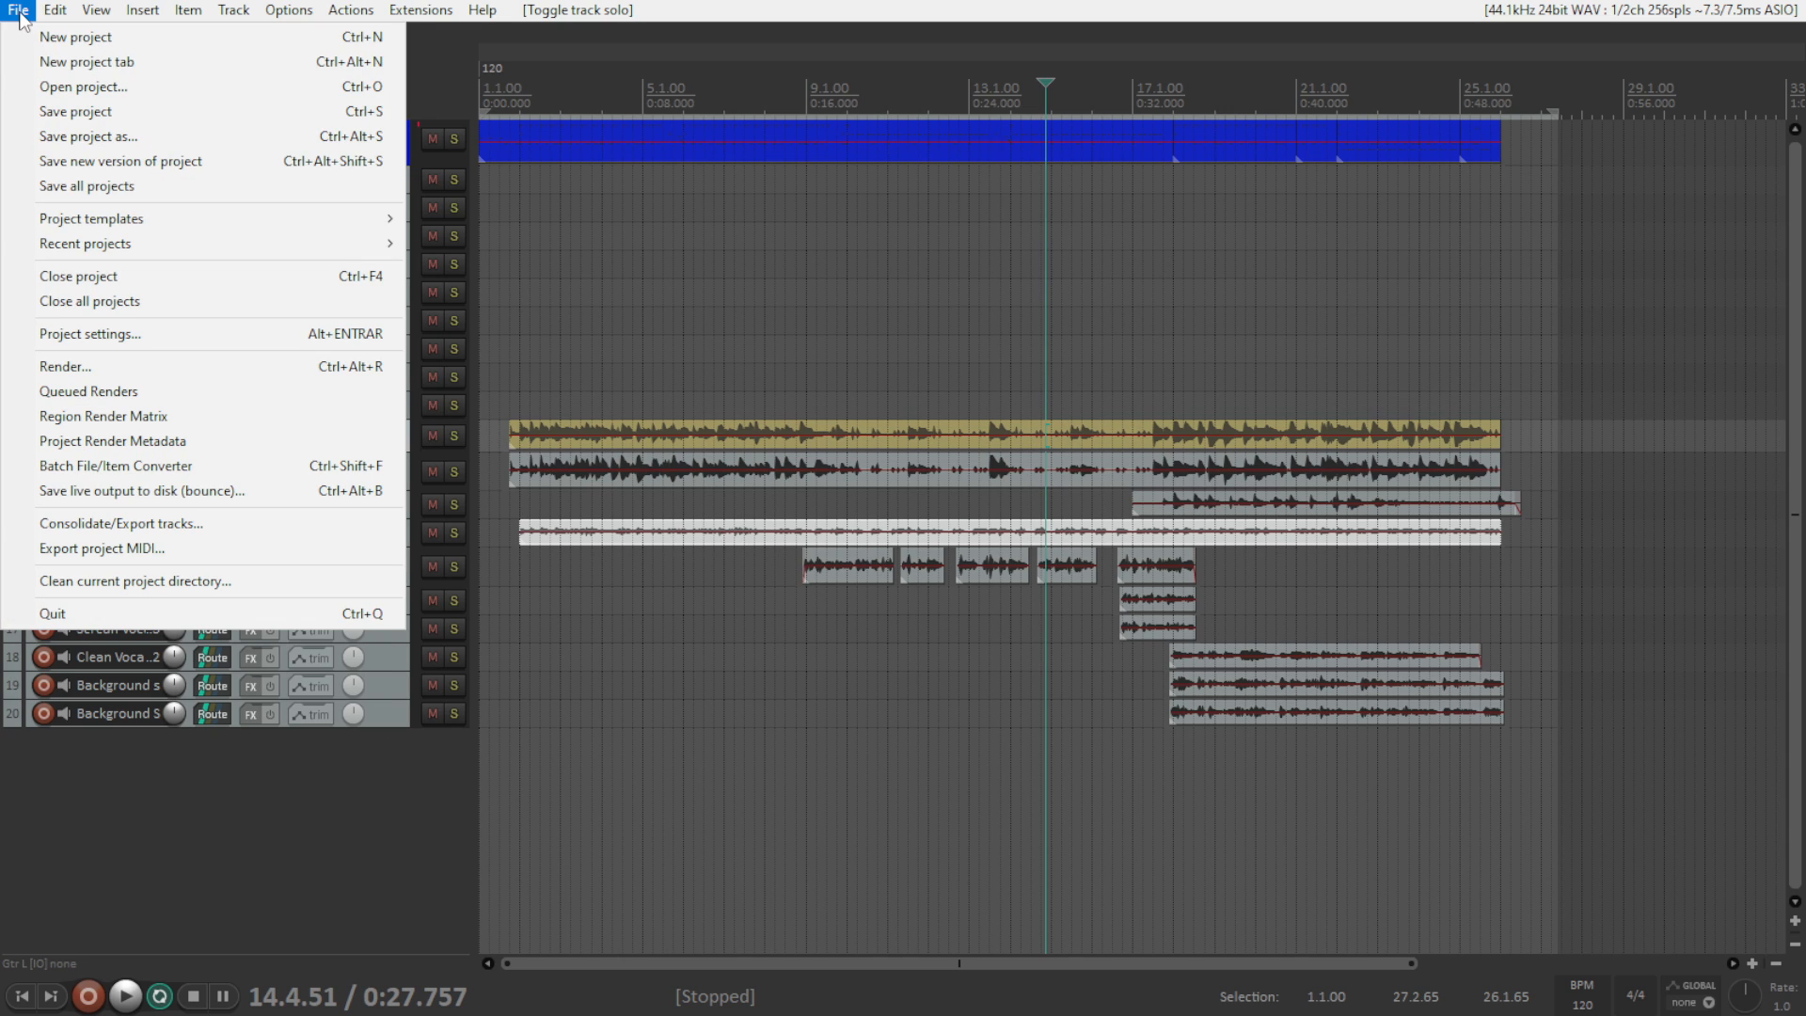
pyautogui.click(151, 365)
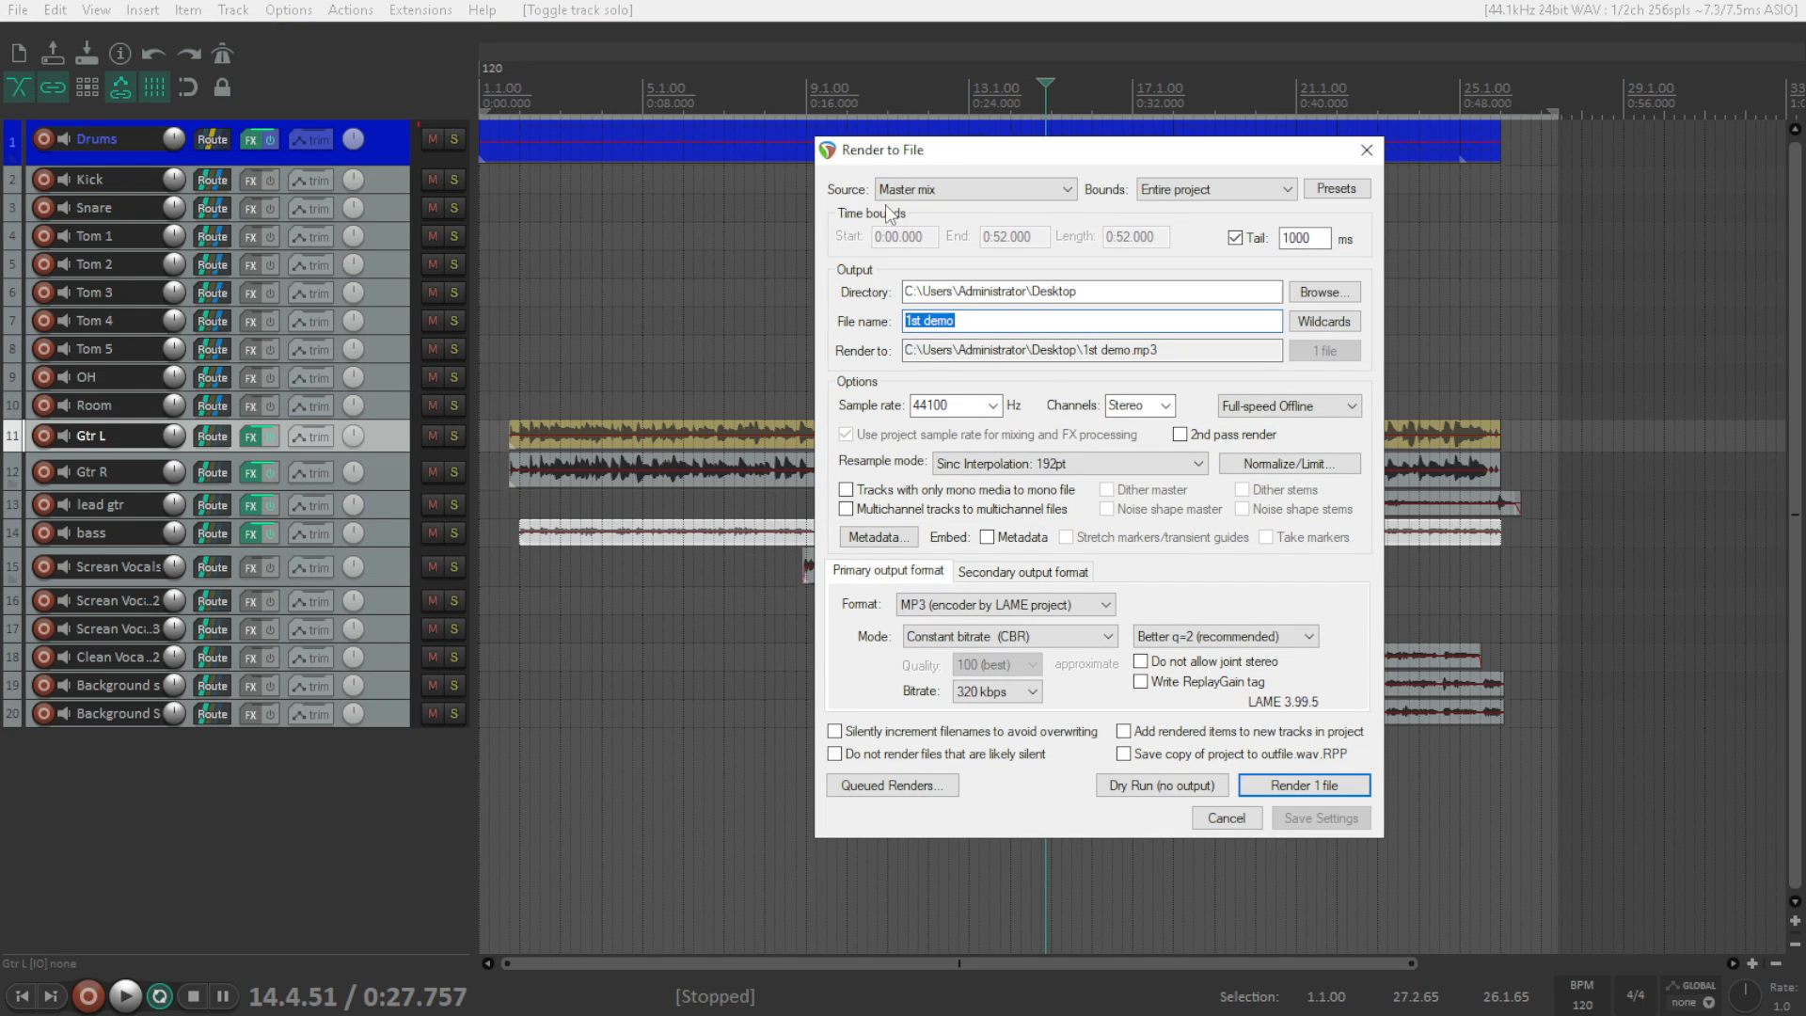
pyautogui.click(1068, 192)
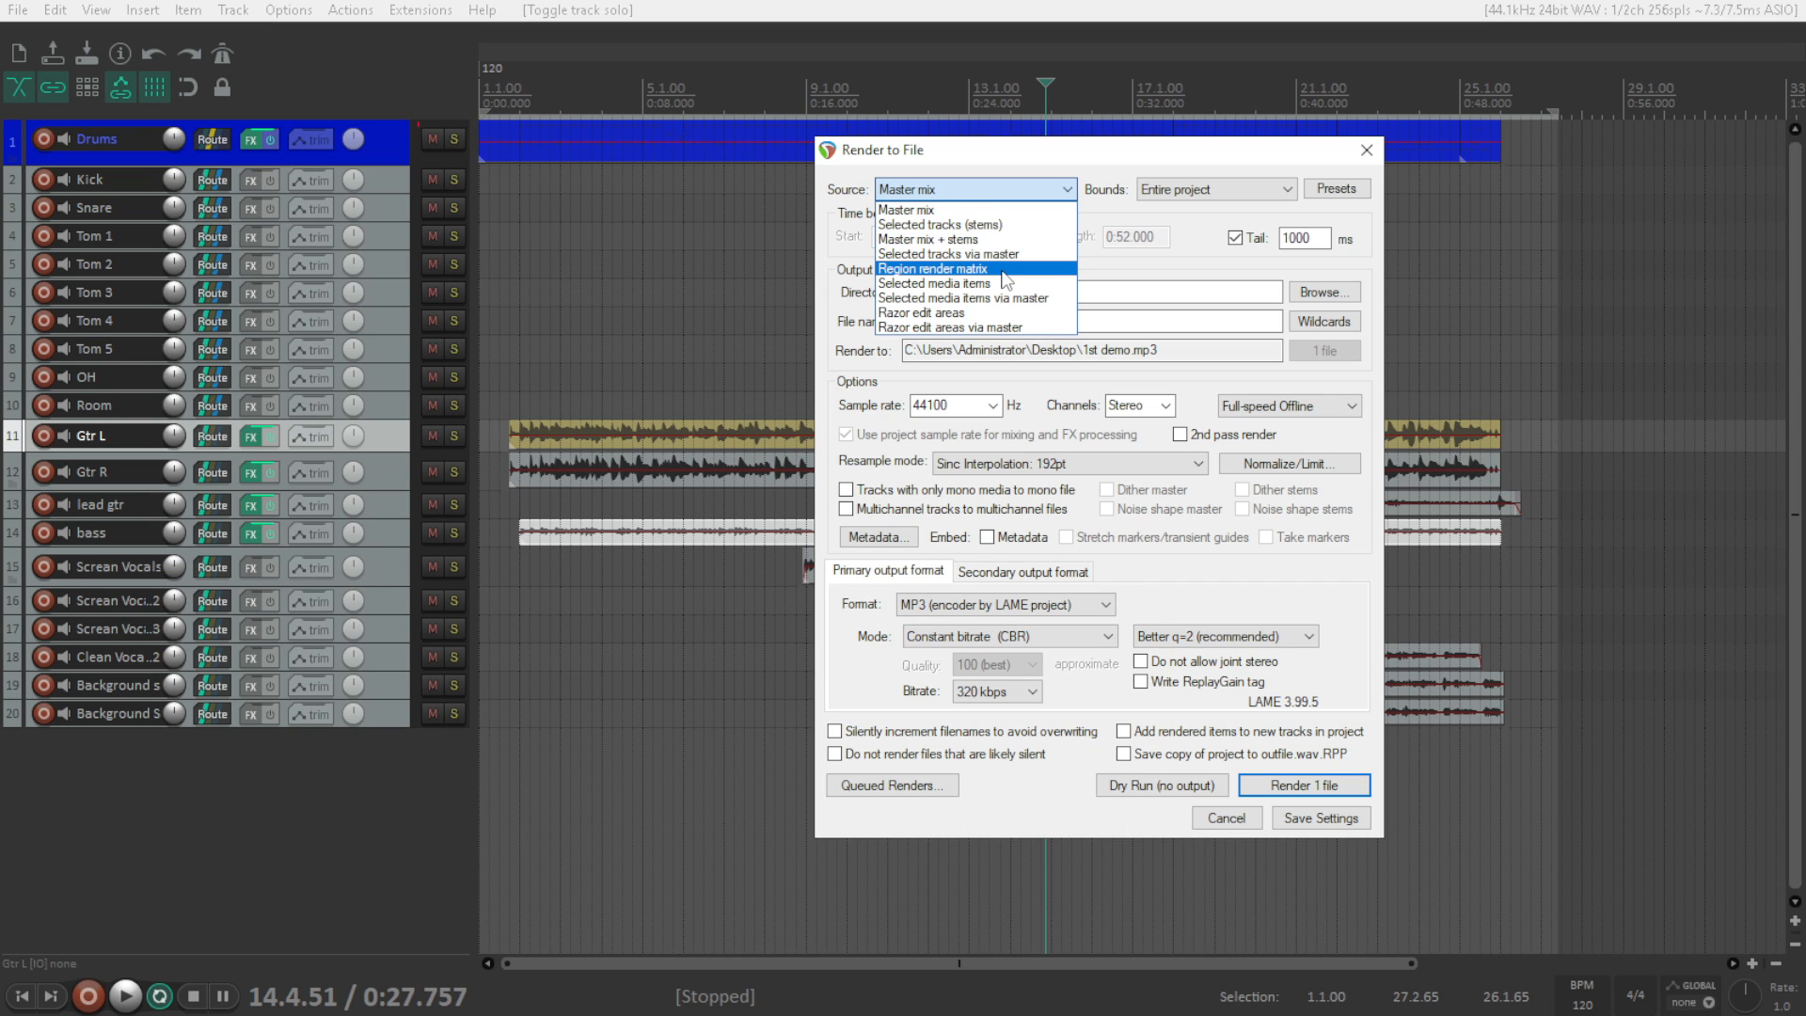
pyautogui.press('Escape')
pyautogui.click(384, 183)
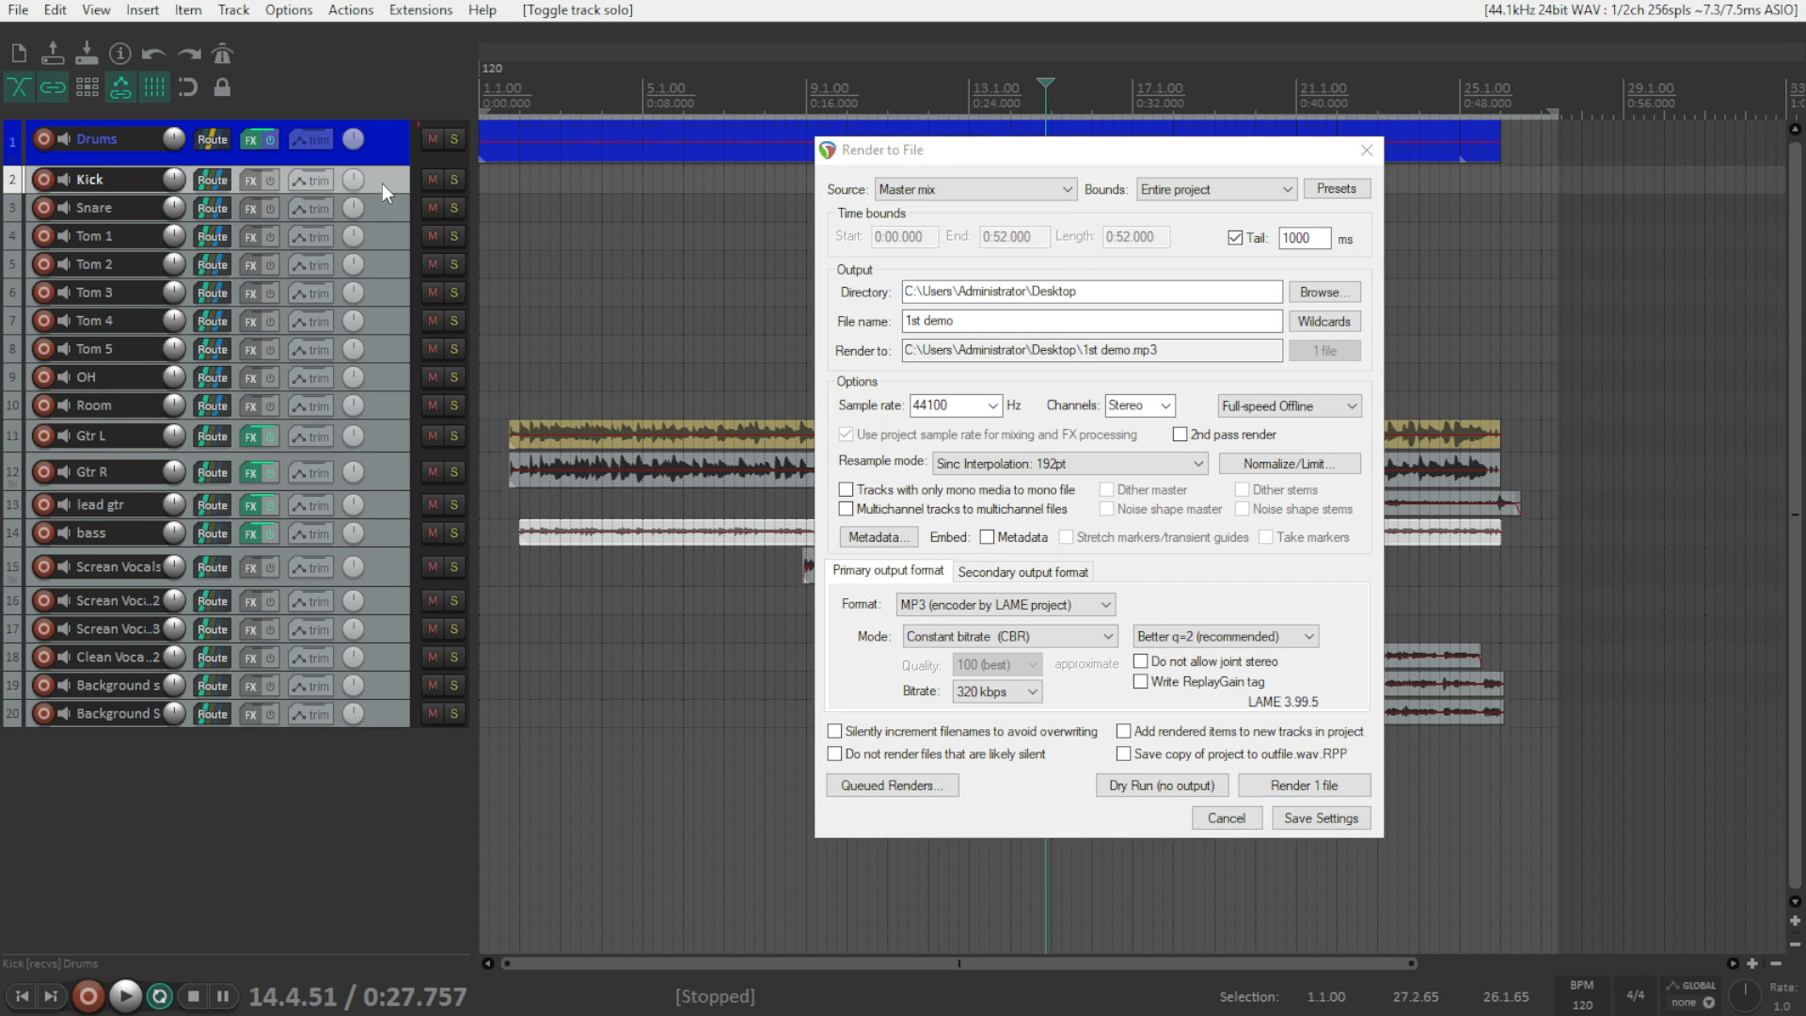
pyautogui.keyDown('shift'); pyautogui.click(382, 350); pyautogui.keyUp('shift')
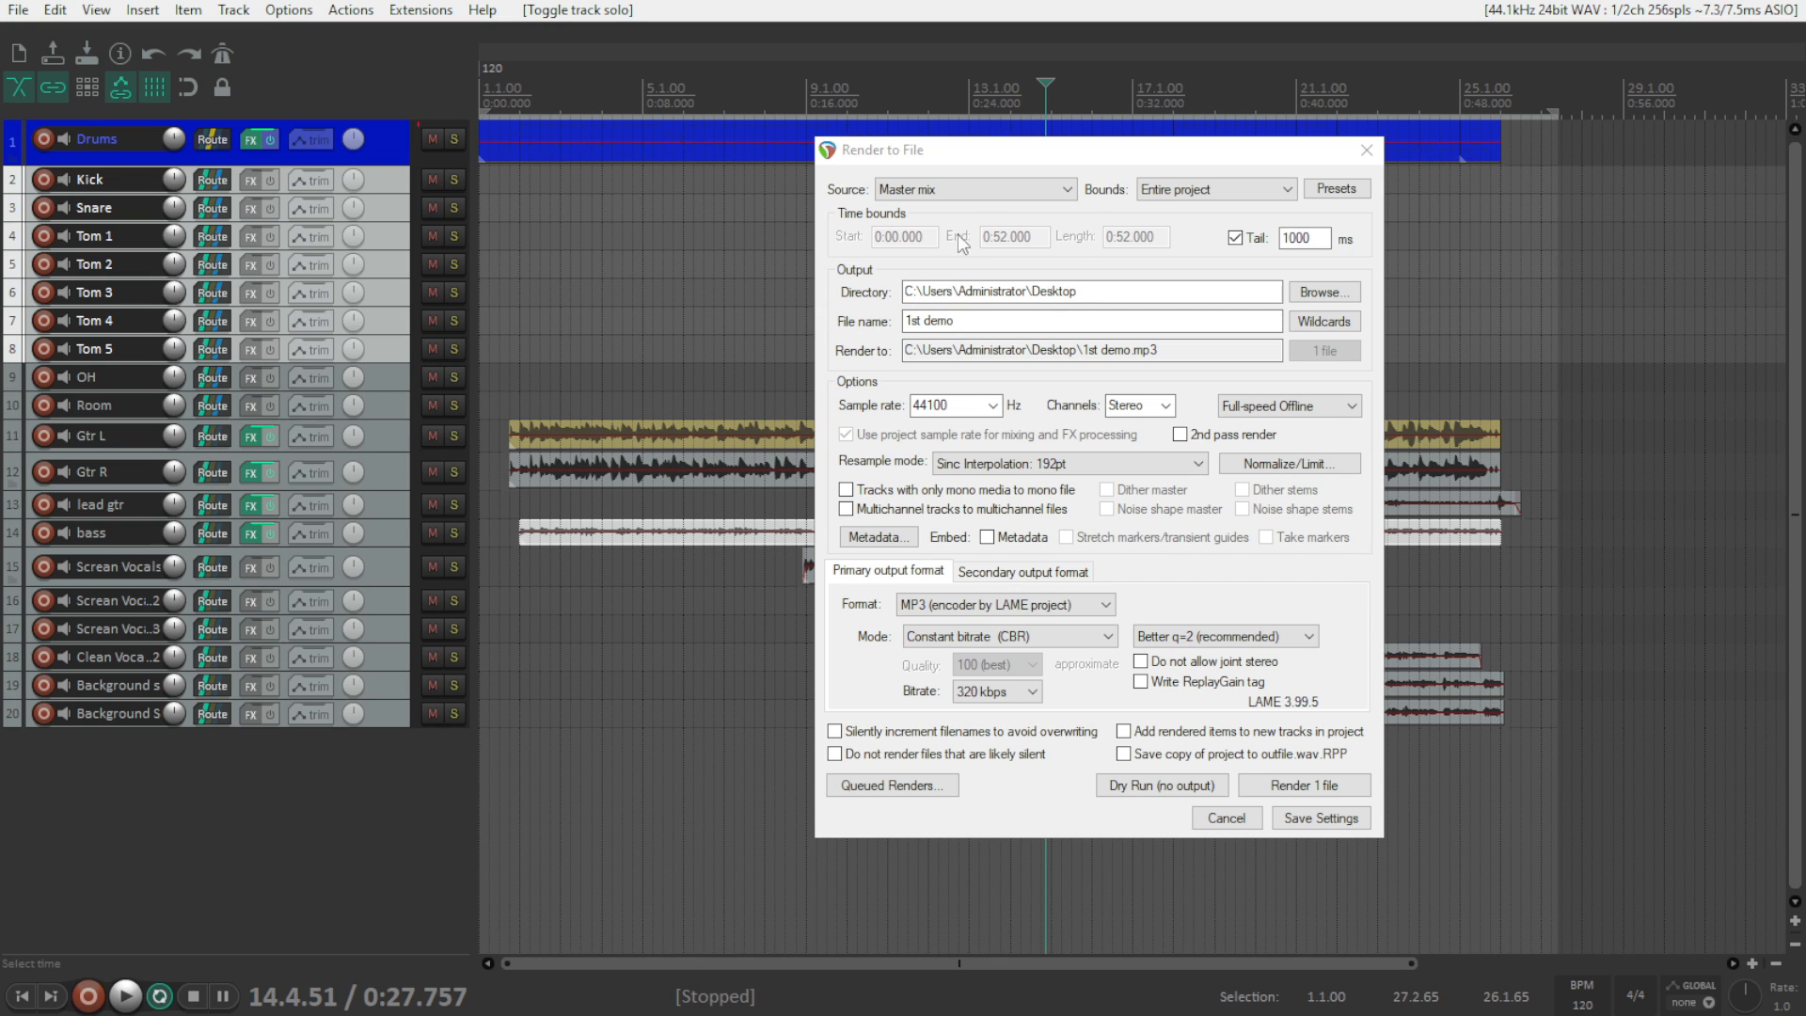
pyautogui.click(963, 190)
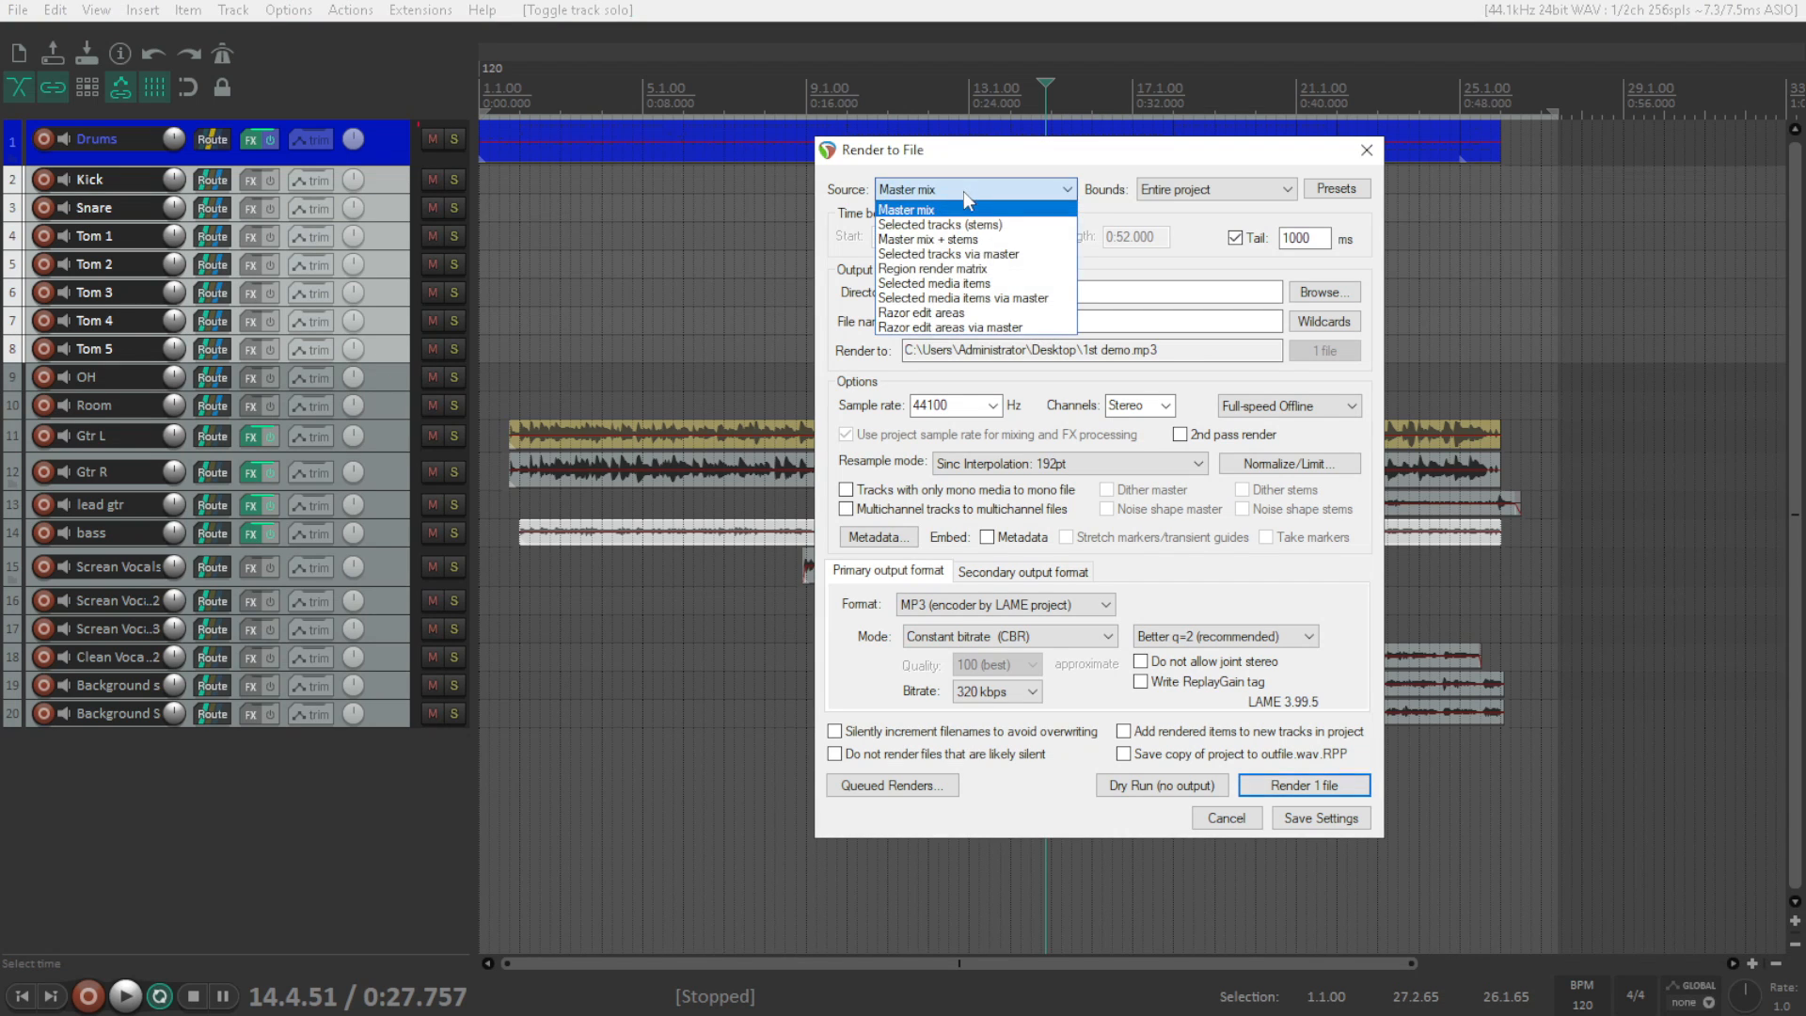
pyautogui.click(970, 254)
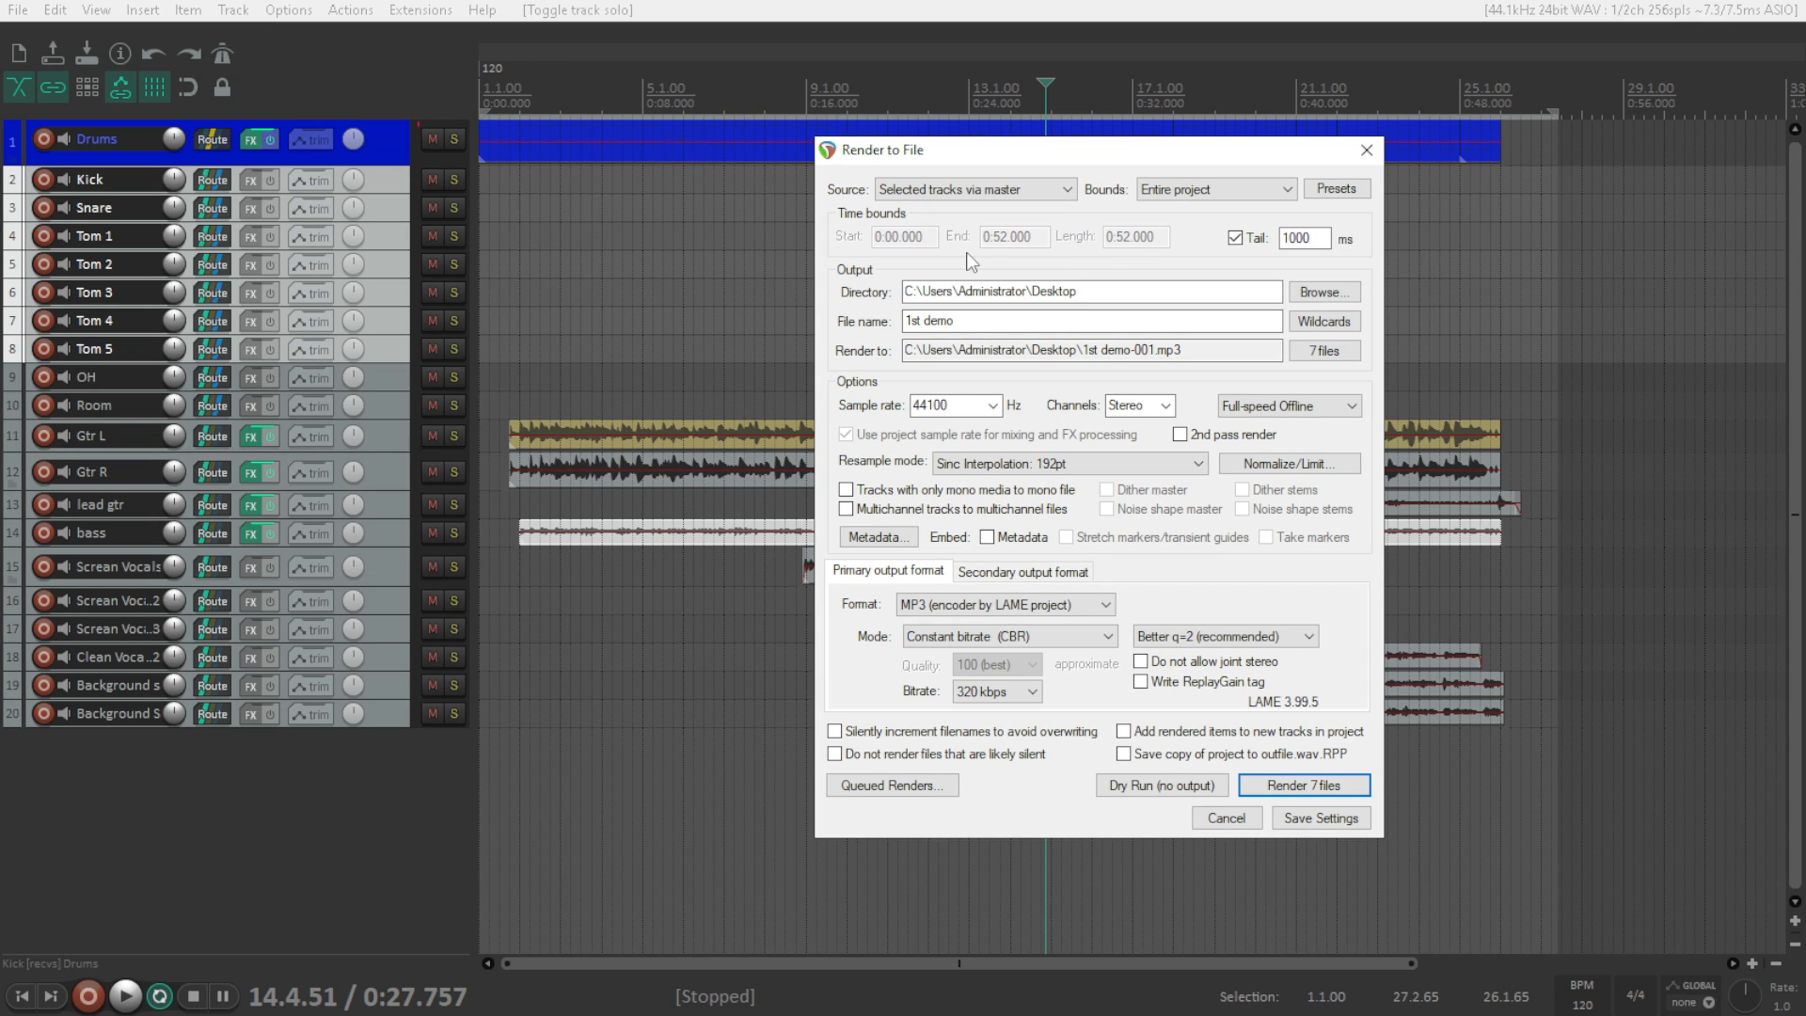
# - Keep the render bounds at Entire project and set the output file name to Reaper song
pyautogui.click(1235, 192)
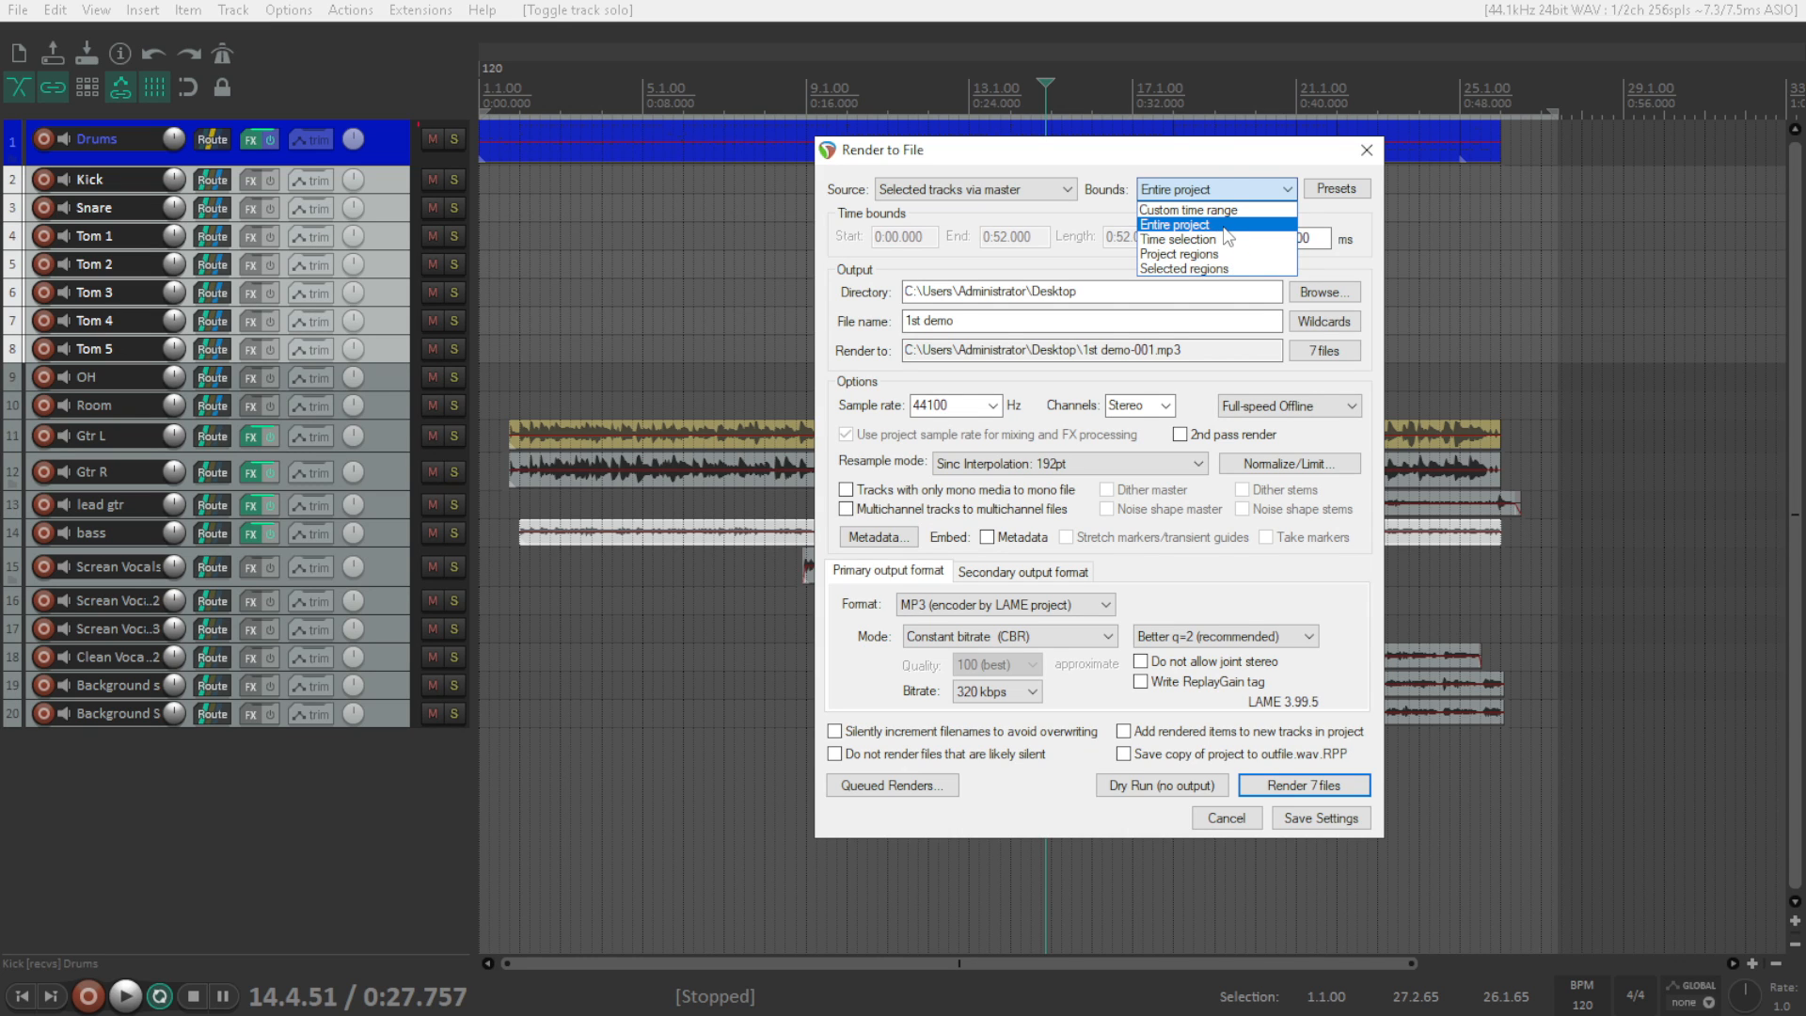
pyautogui.click(1225, 225)
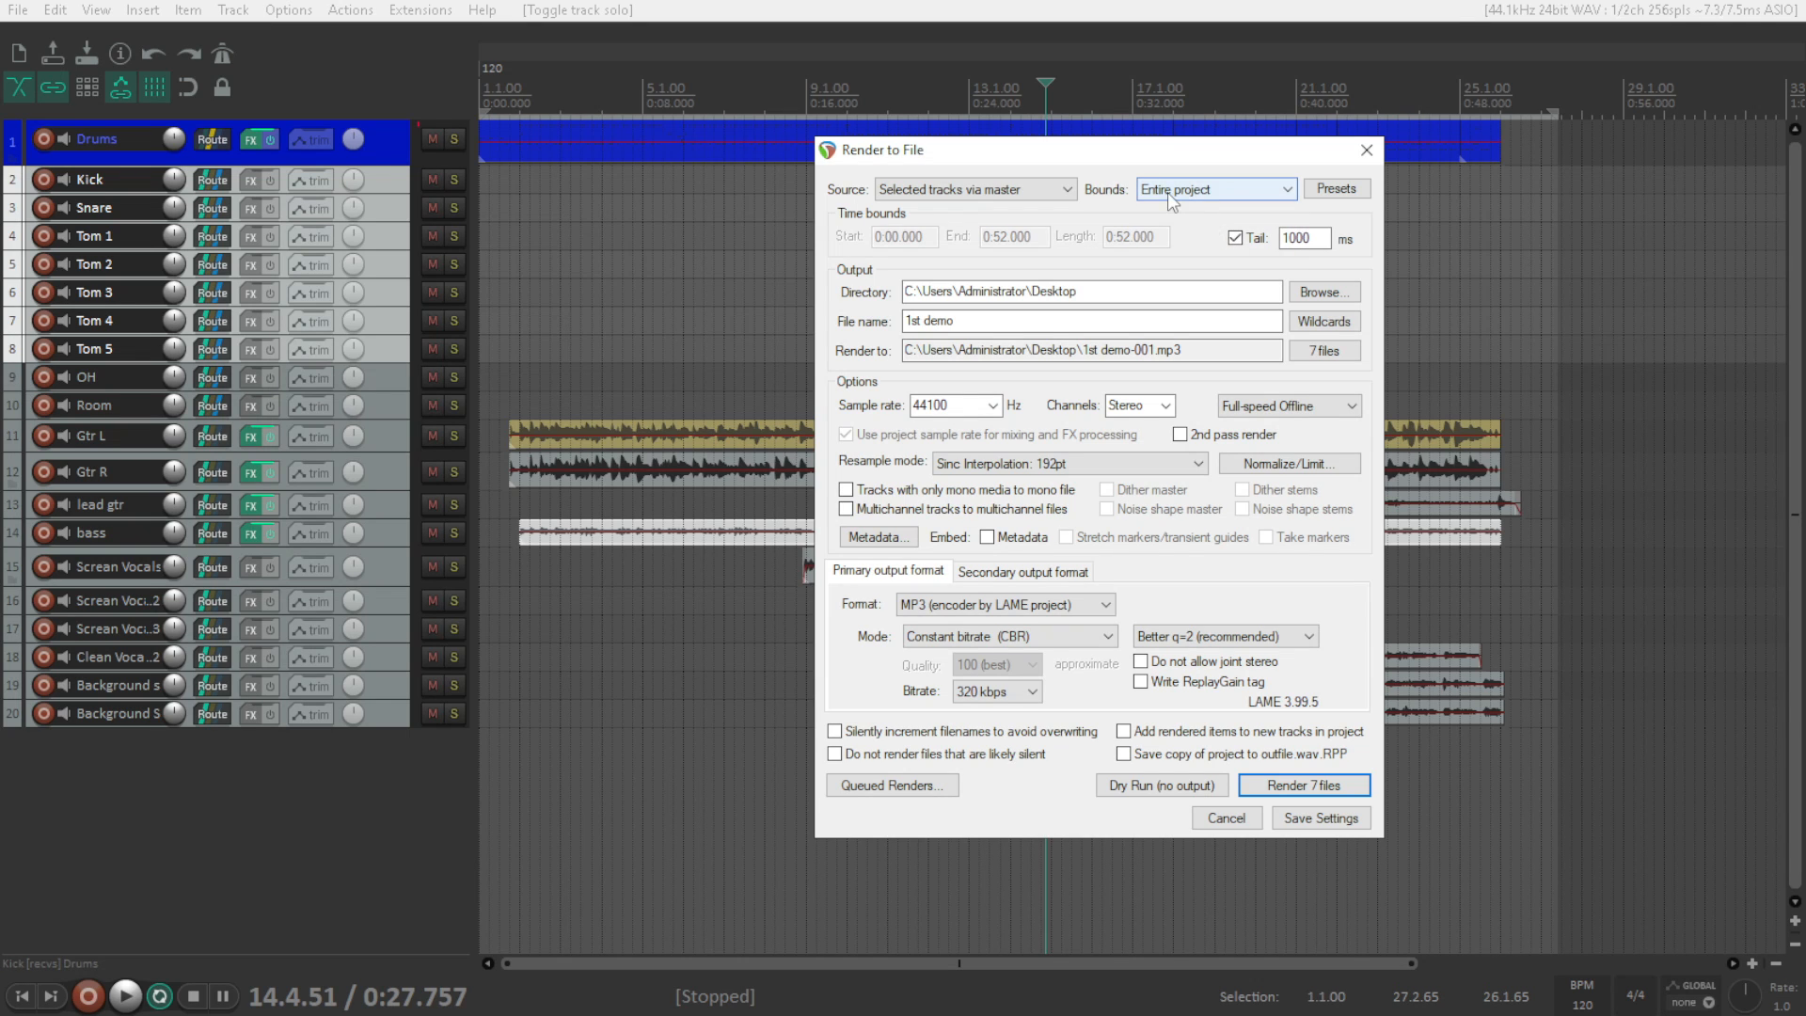
pyautogui.click(953, 320)
pyautogui.hotkey('ctrl', 'a')
pyautogui.write('Reaper song')
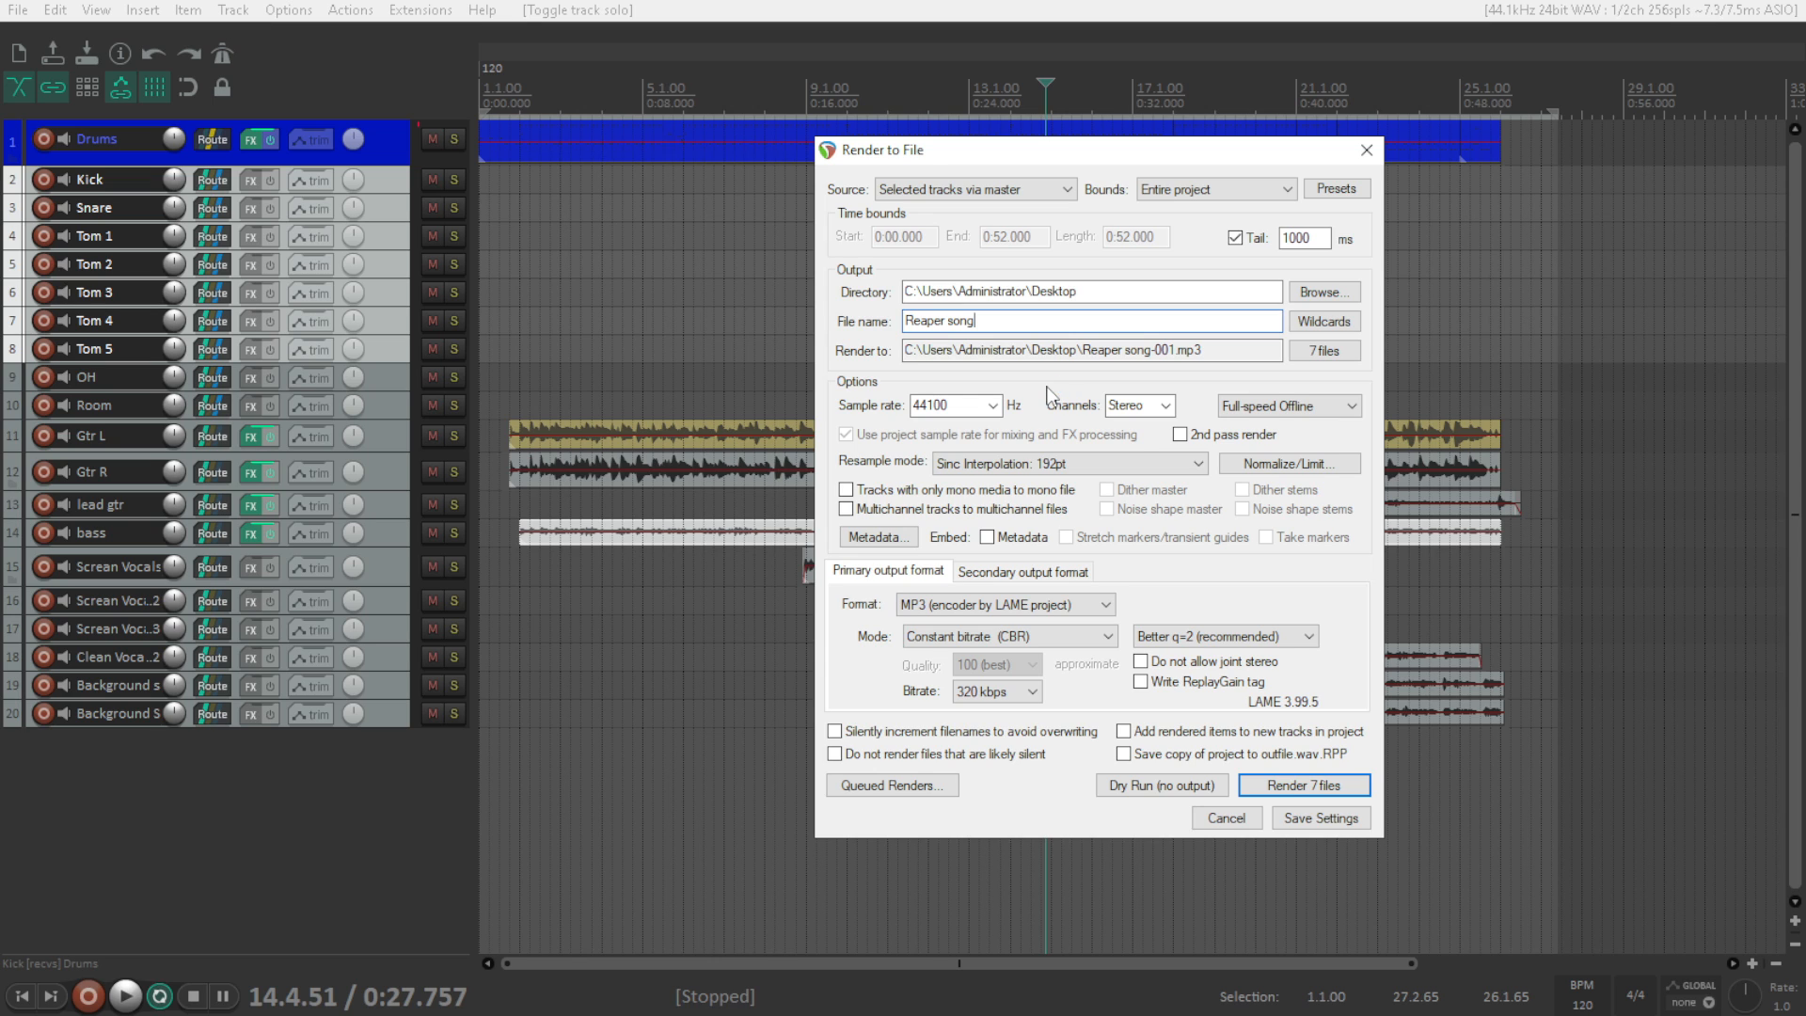
# - Keep the render sample rate at 44100 Hz and set the channels to Mono
pyautogui.click(995, 405)
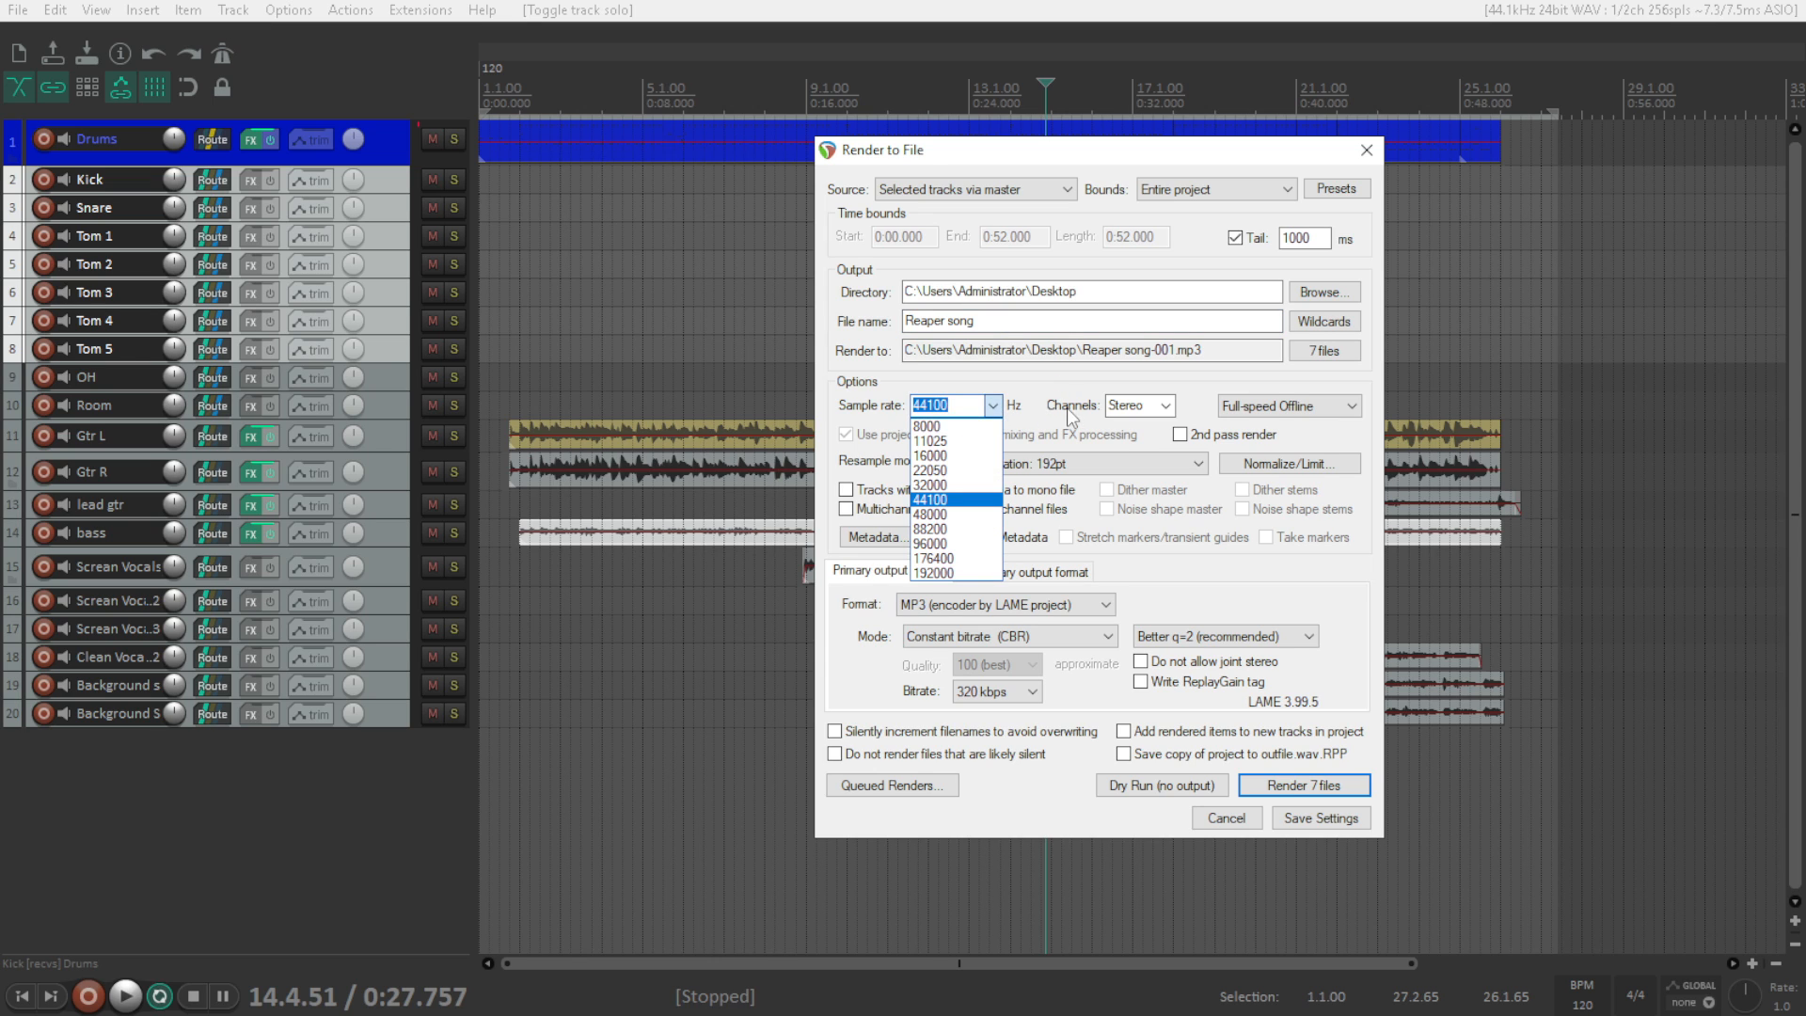
pyautogui.click(1047, 403)
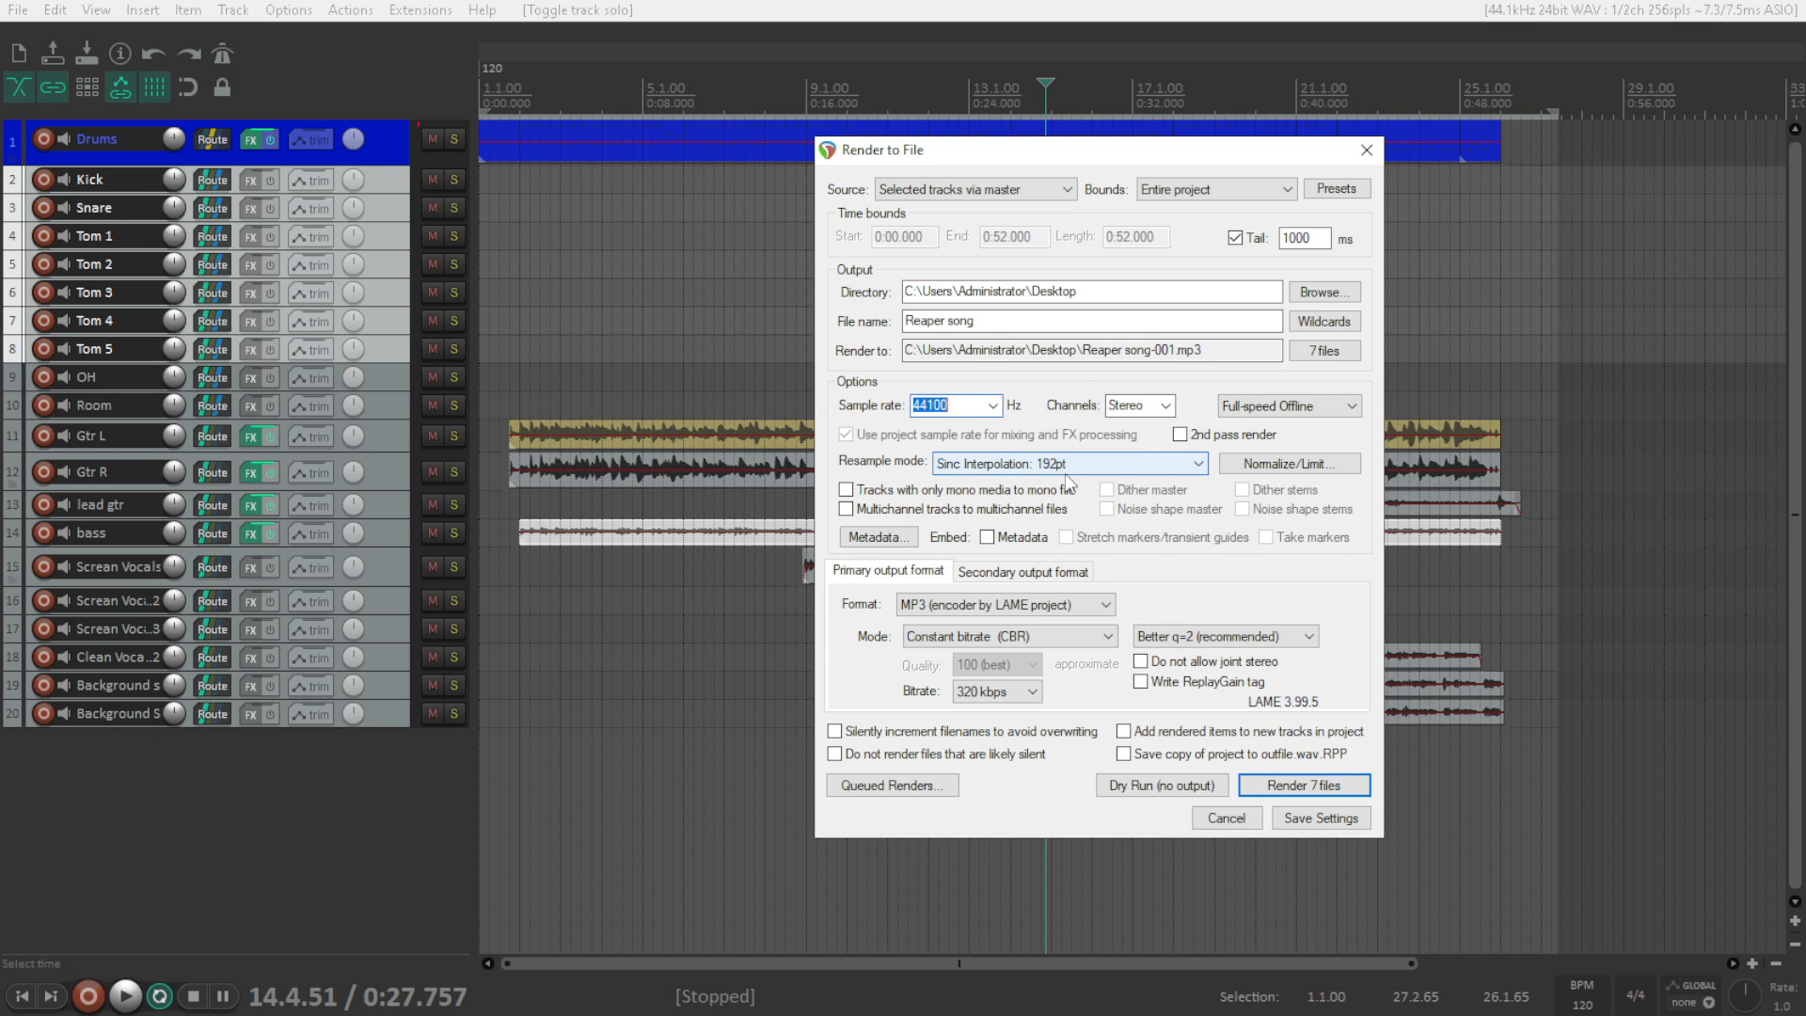
pyautogui.click(993, 406)
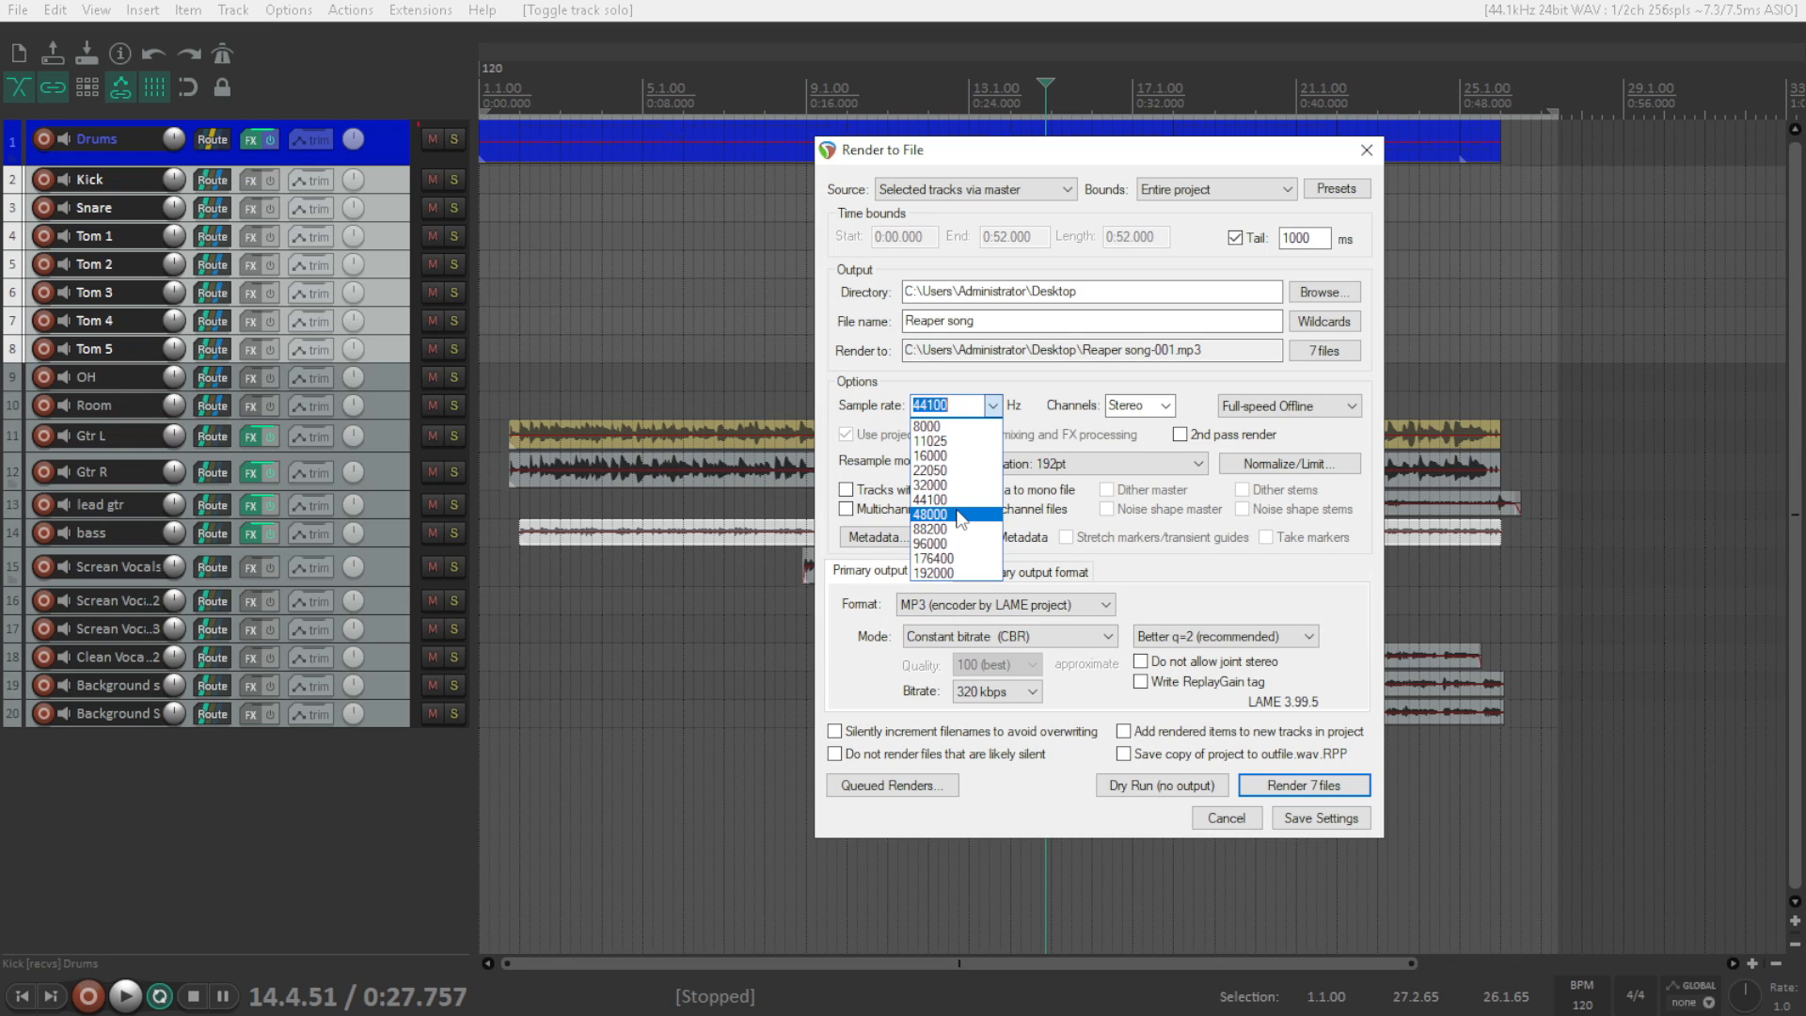
pyautogui.click(1020, 383)
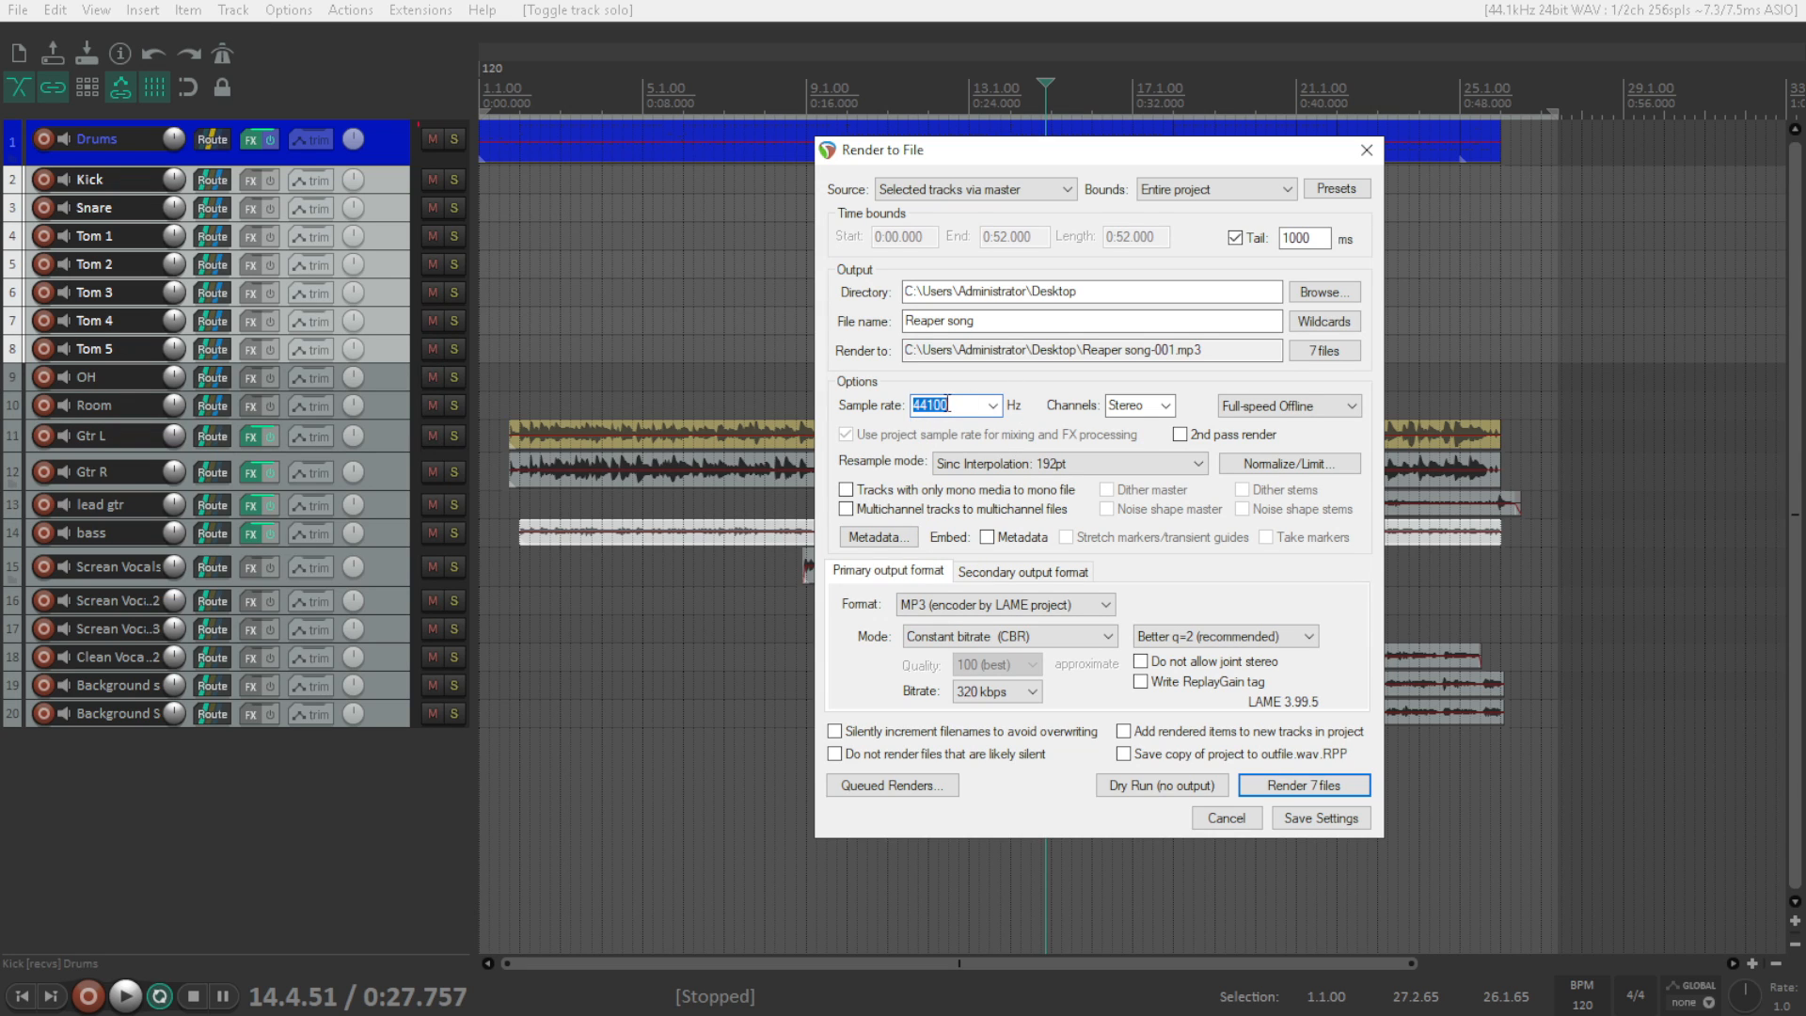
pyautogui.click(1166, 406)
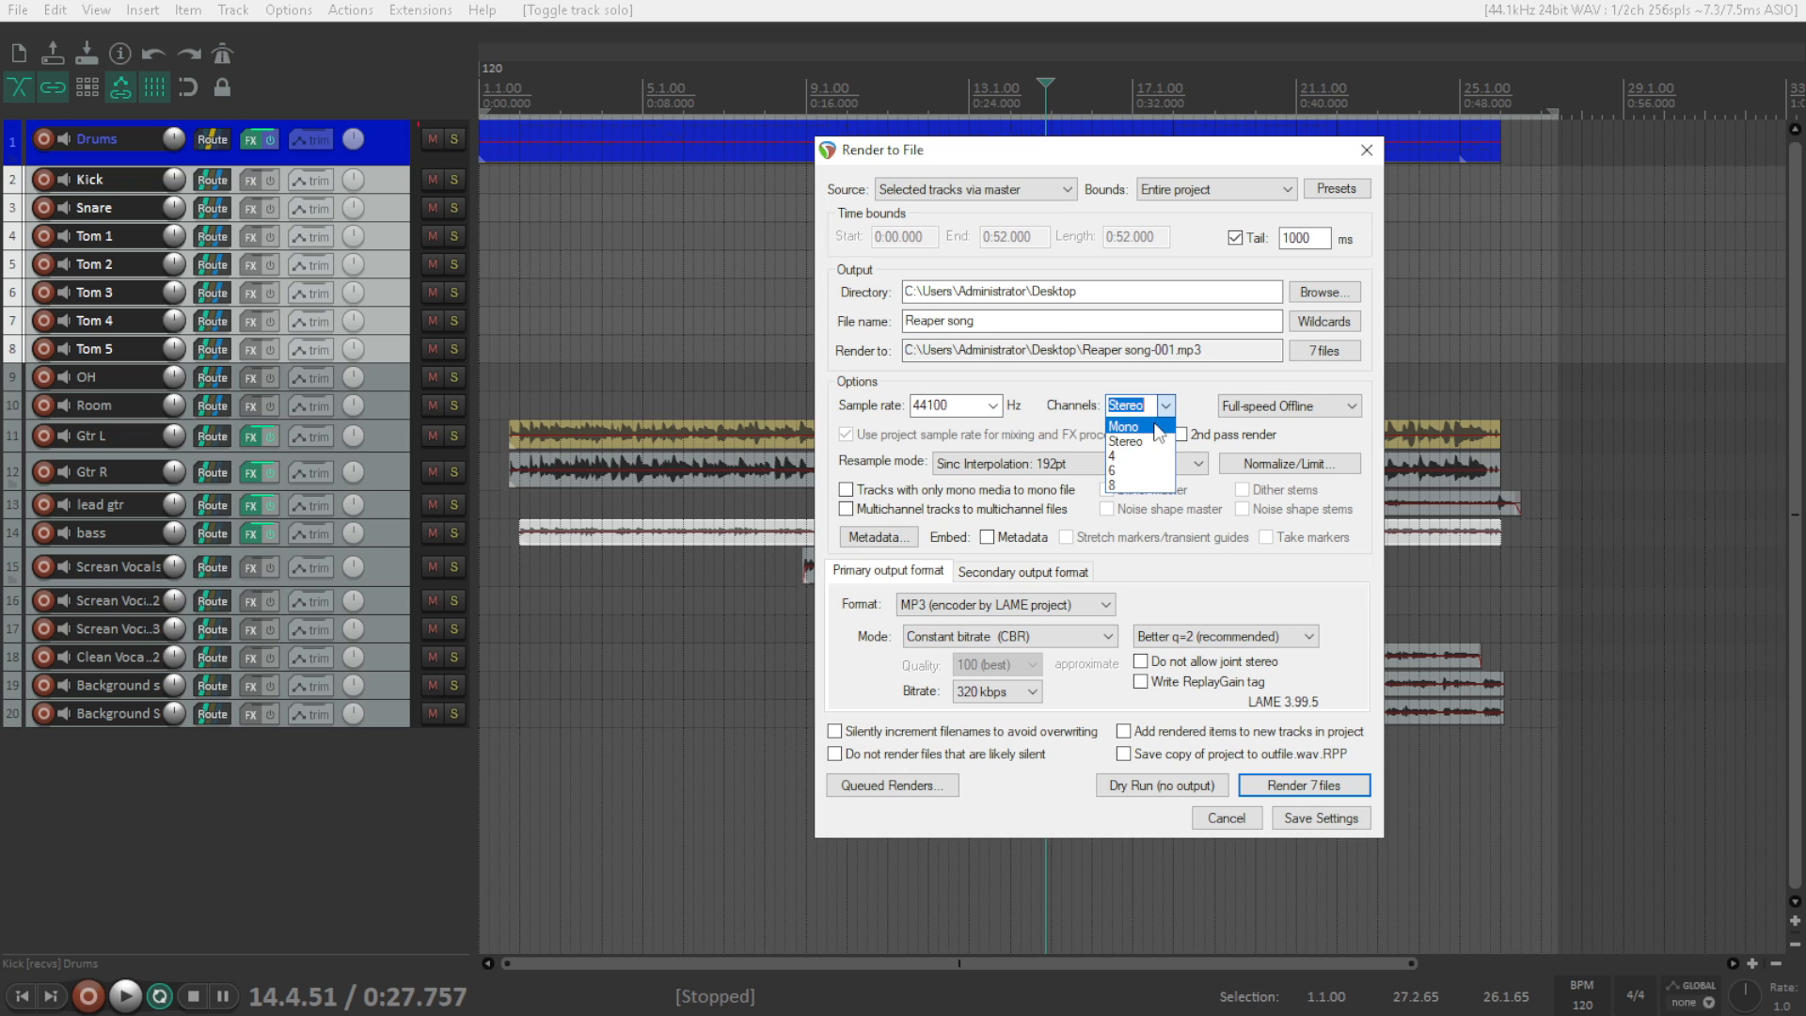
pyautogui.click(1155, 428)
# - Set the output format to WAV with 24 bit PCM depth and the output directory to the Reaper song folder on the Desktop
pyautogui.click(948, 608)
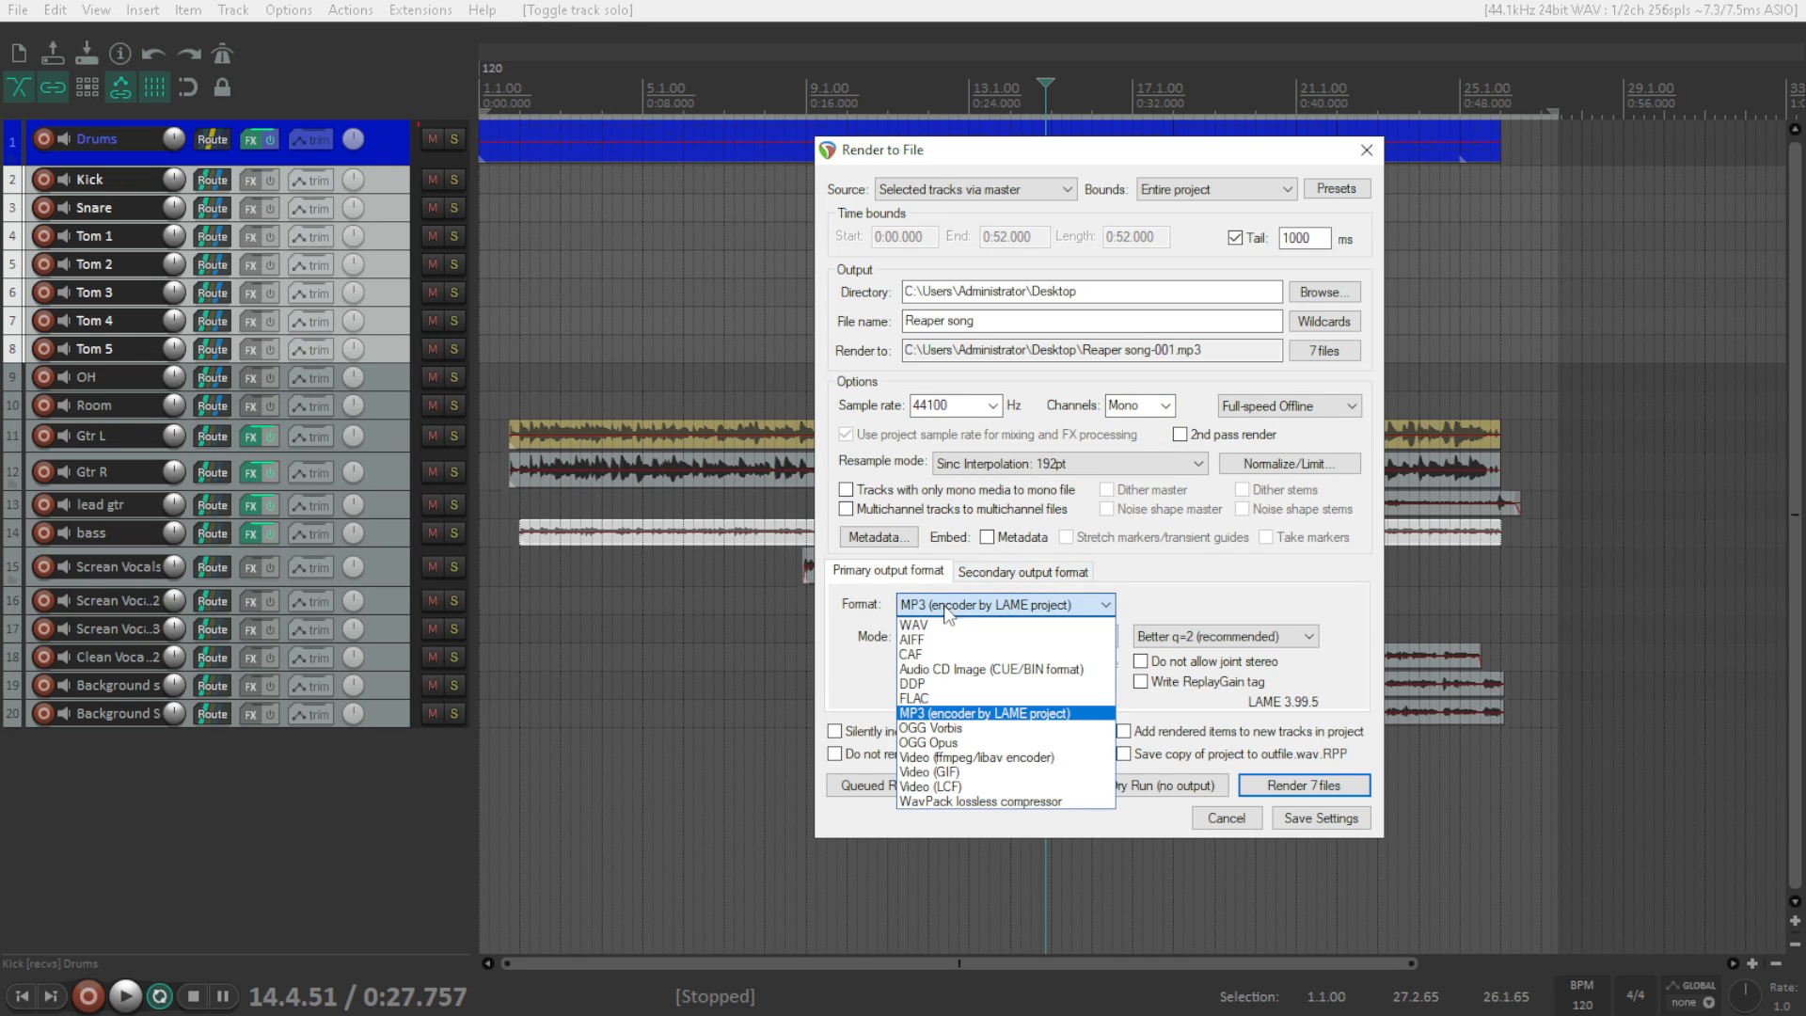
pyautogui.click(941, 623)
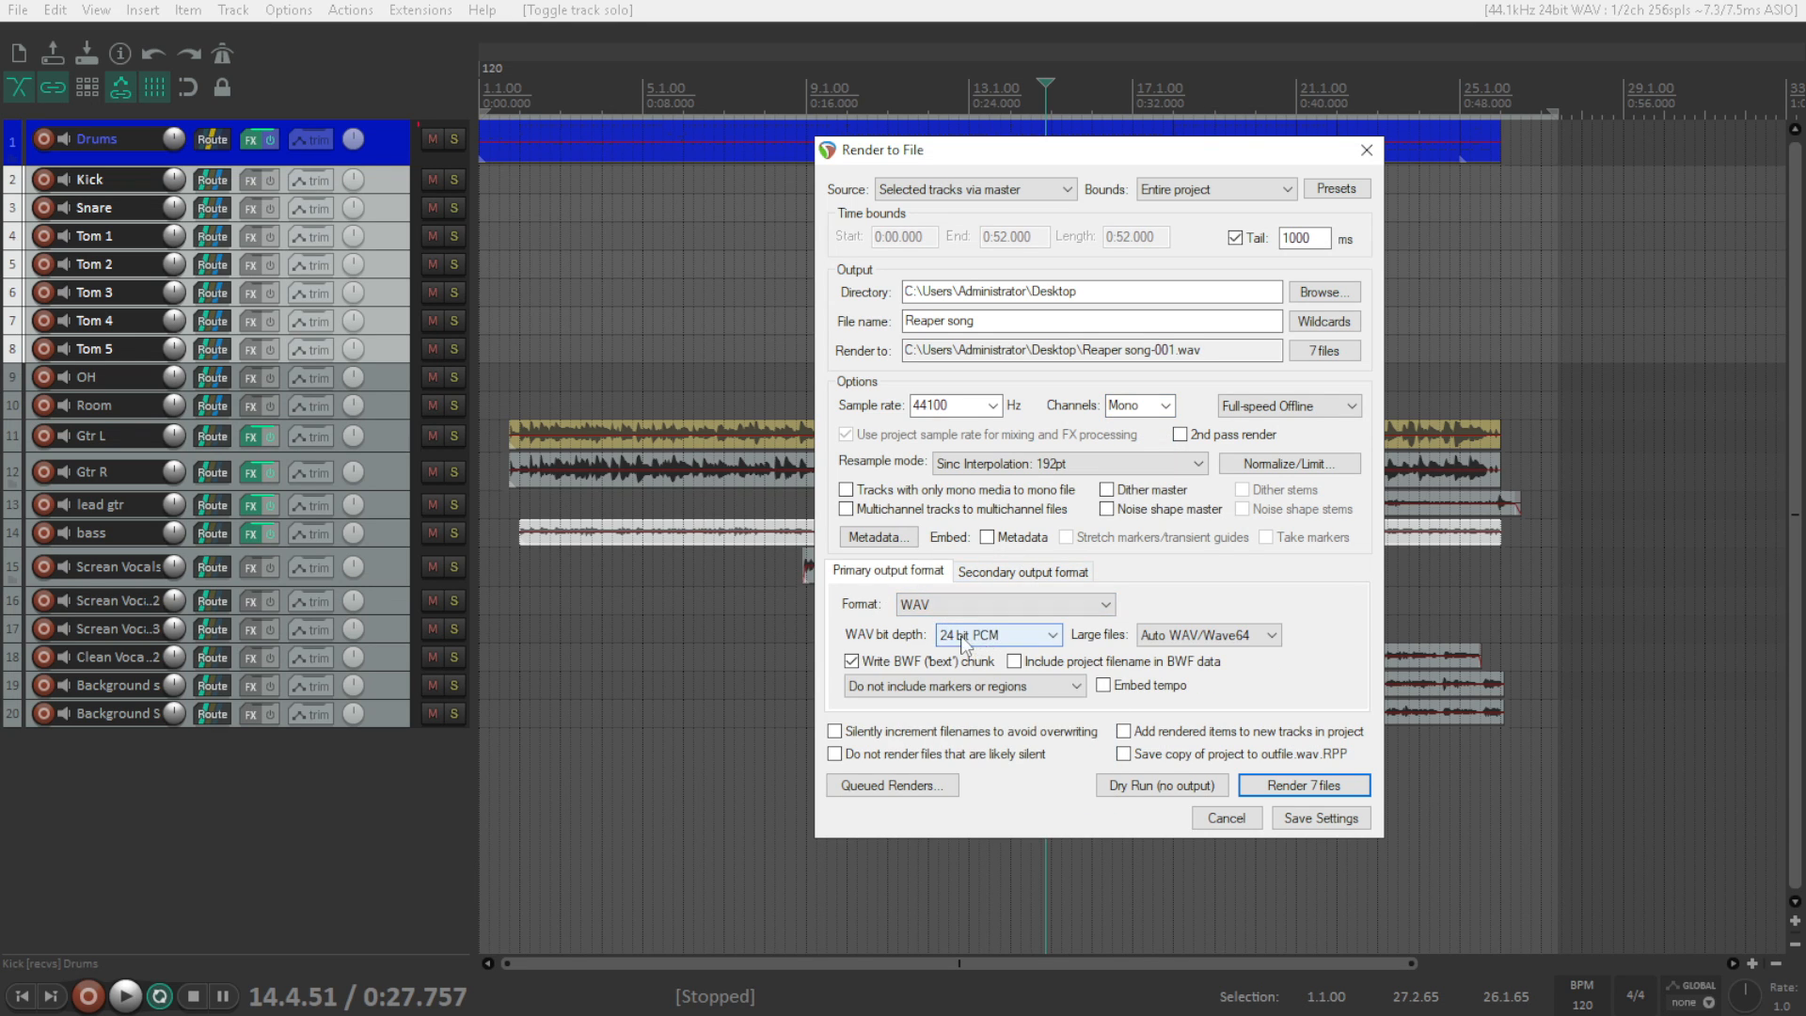
pyautogui.click(964, 643)
pyautogui.click(963, 682)
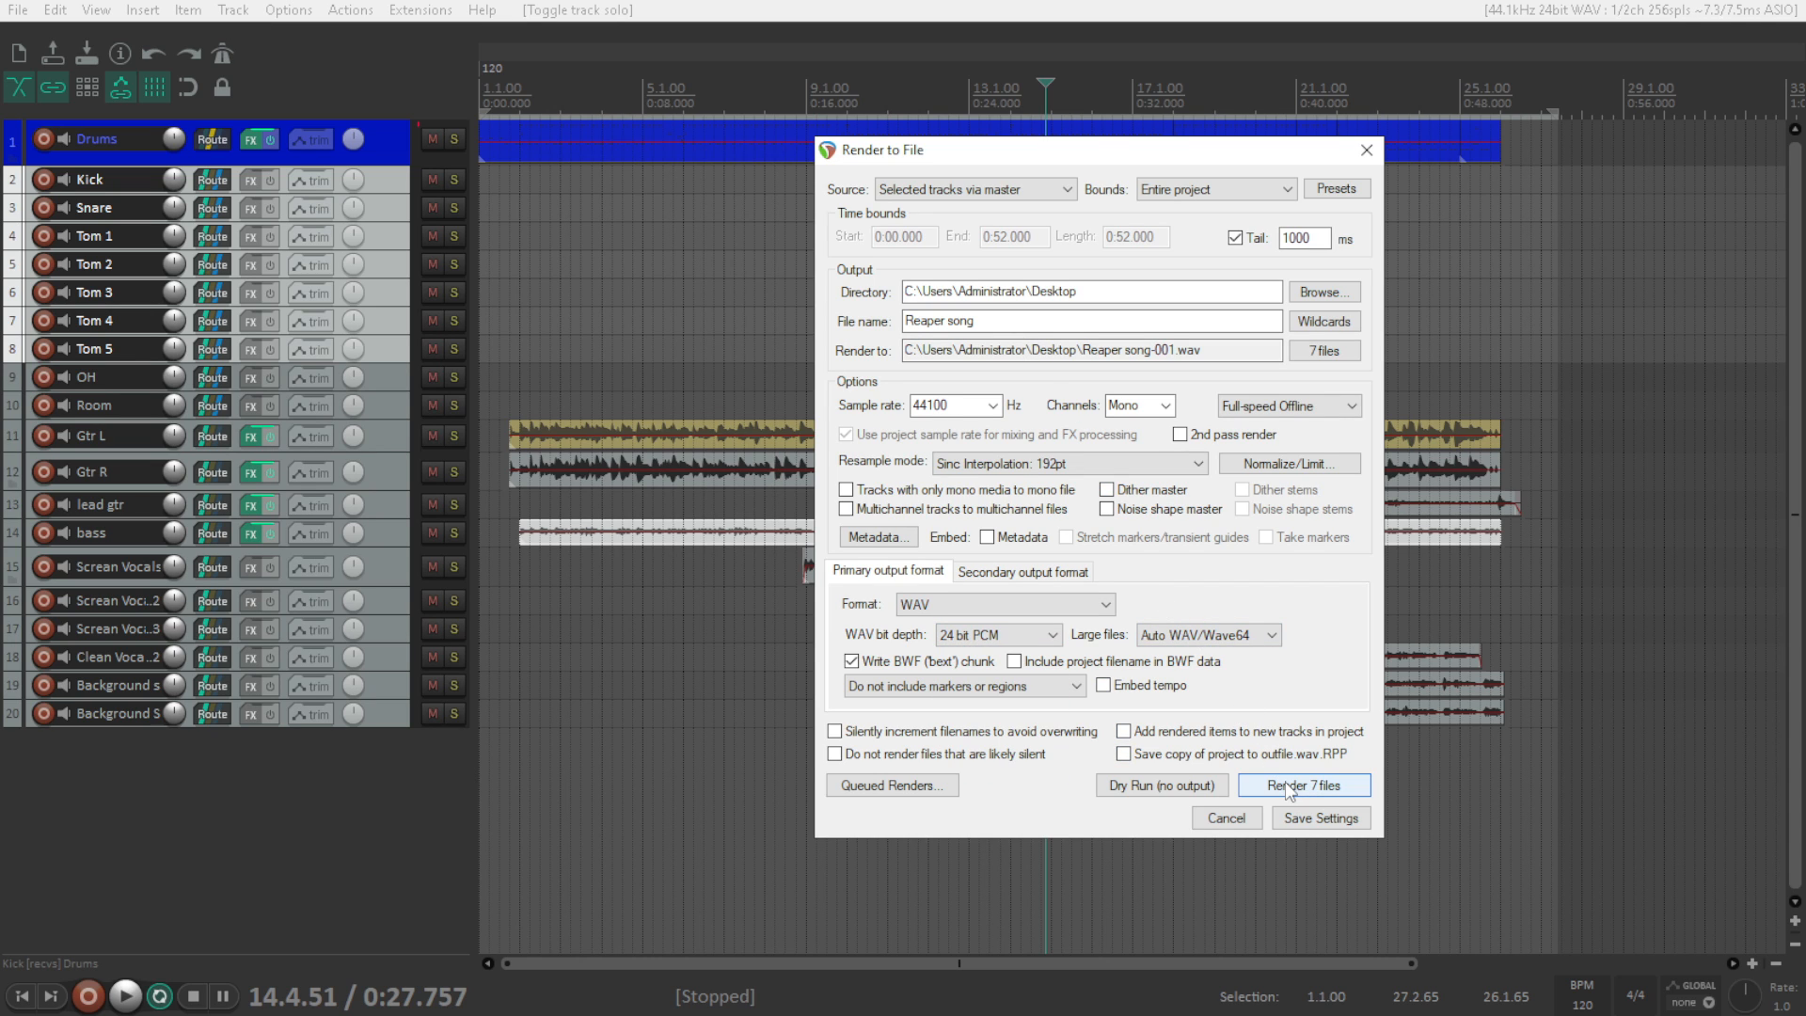
pyautogui.click(1315, 295)
pyautogui.click(1430, 420)
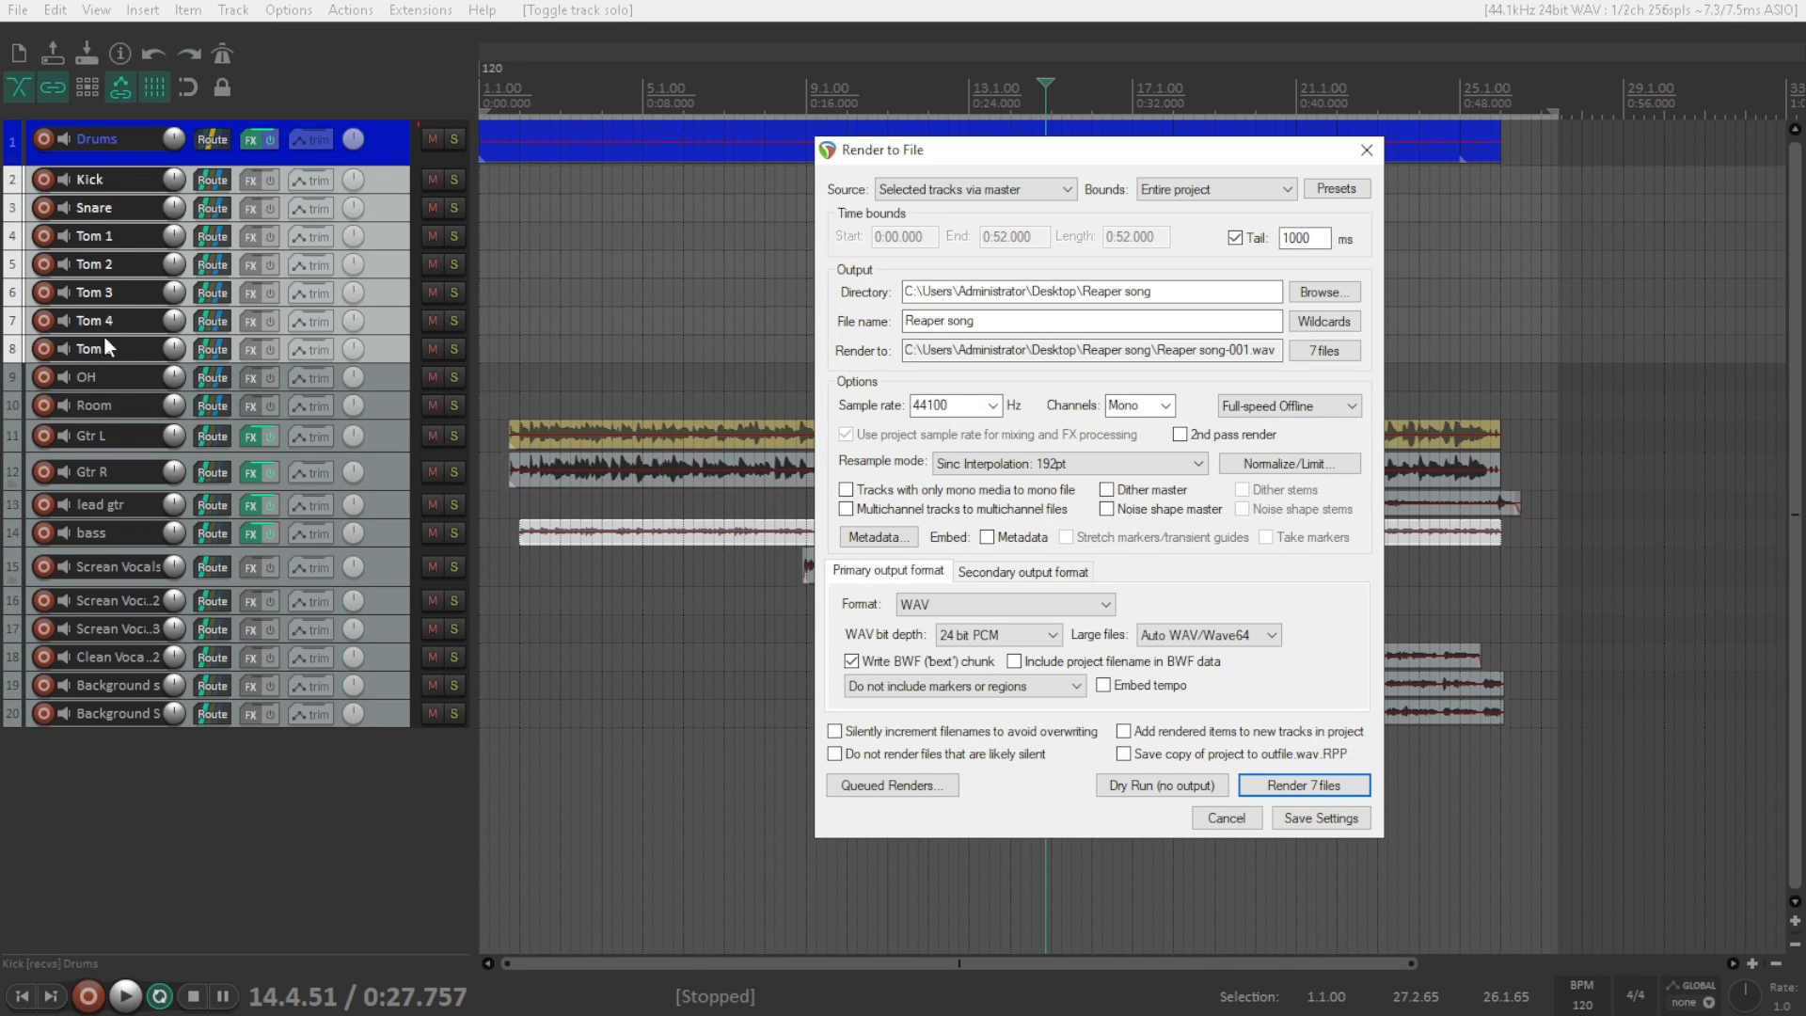
# - Append the $filenumber and $track wildcards to the file name Reaper song, render the seven drum tracks and close the render report
pyautogui.click(1326, 322)
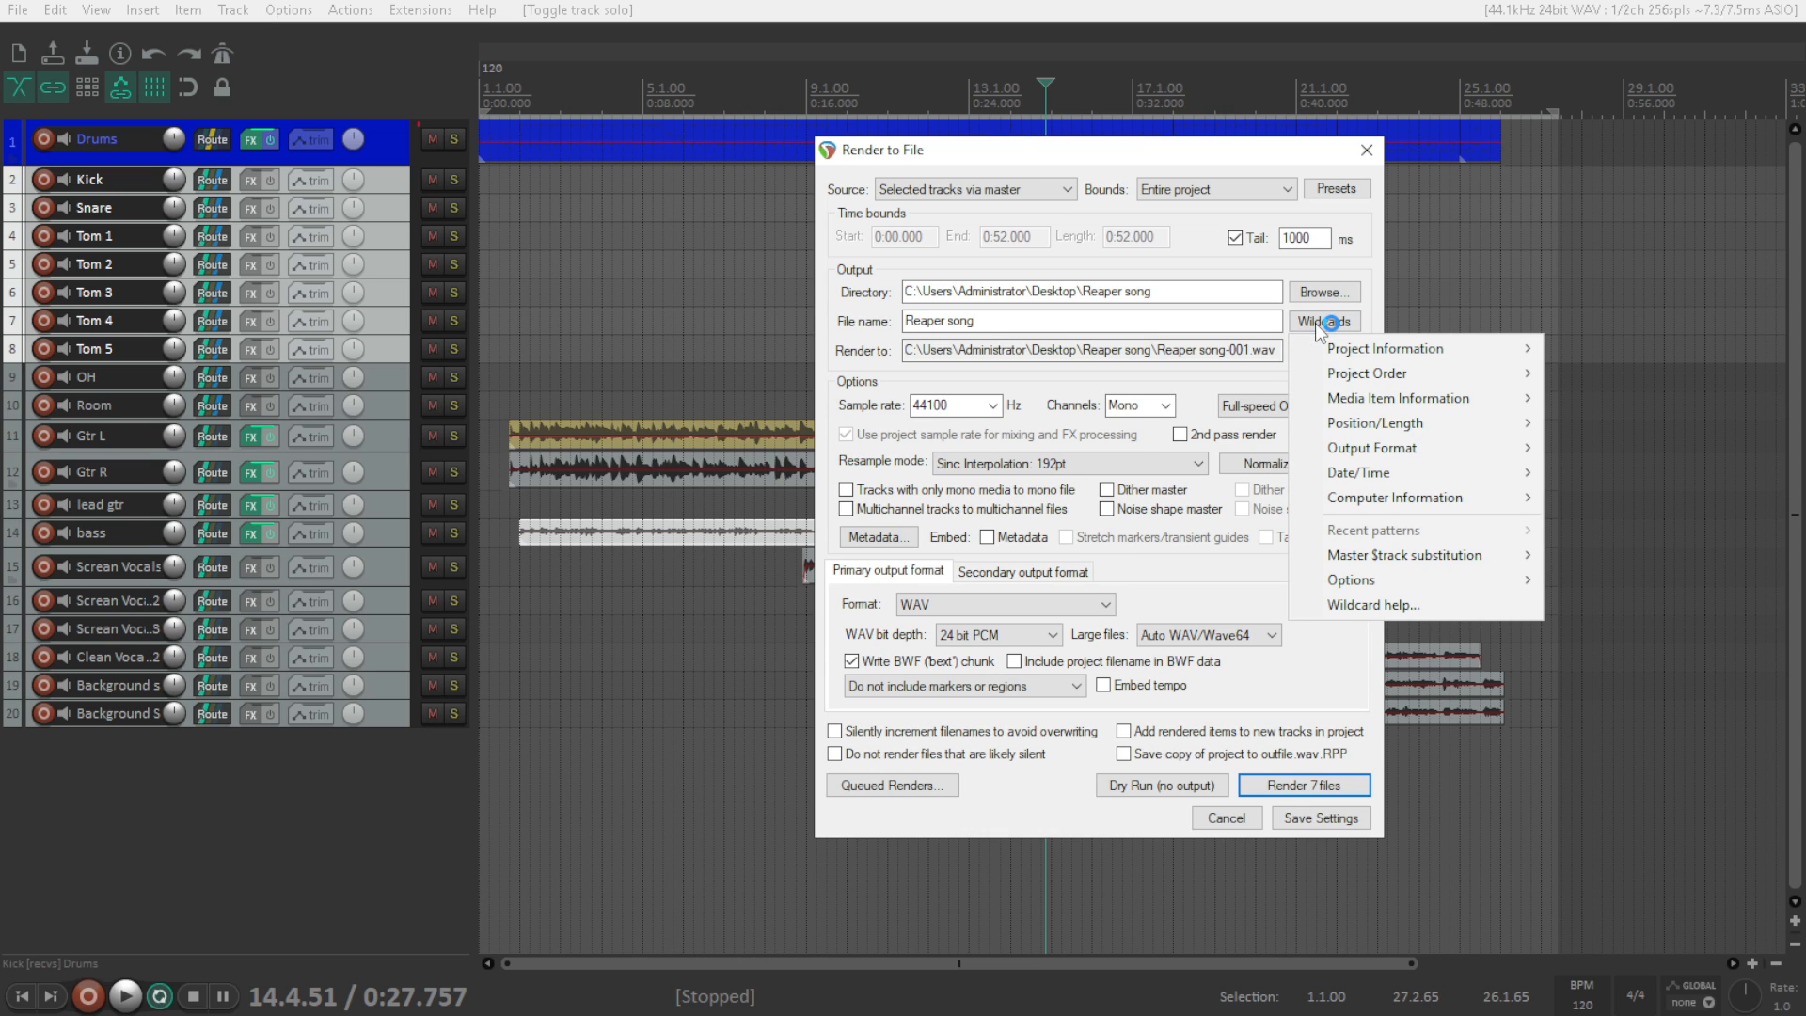
pyautogui.moveTo(1358, 376)
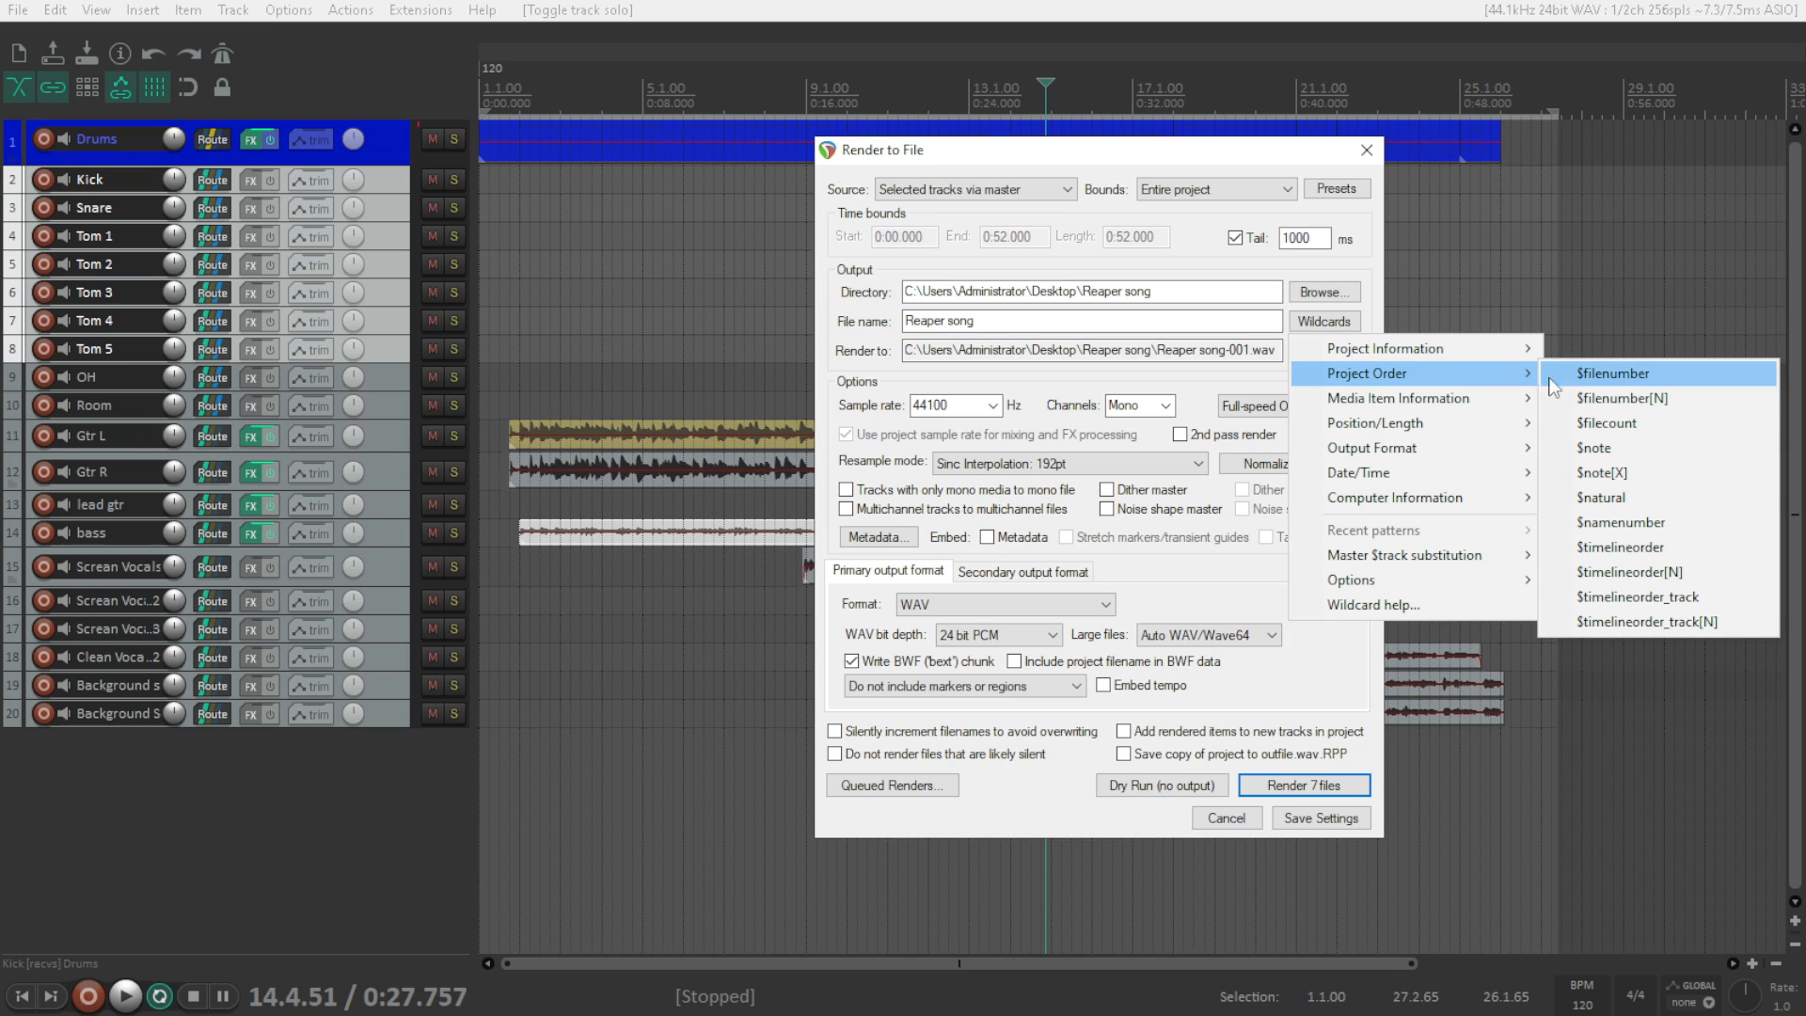
pyautogui.click(1597, 374)
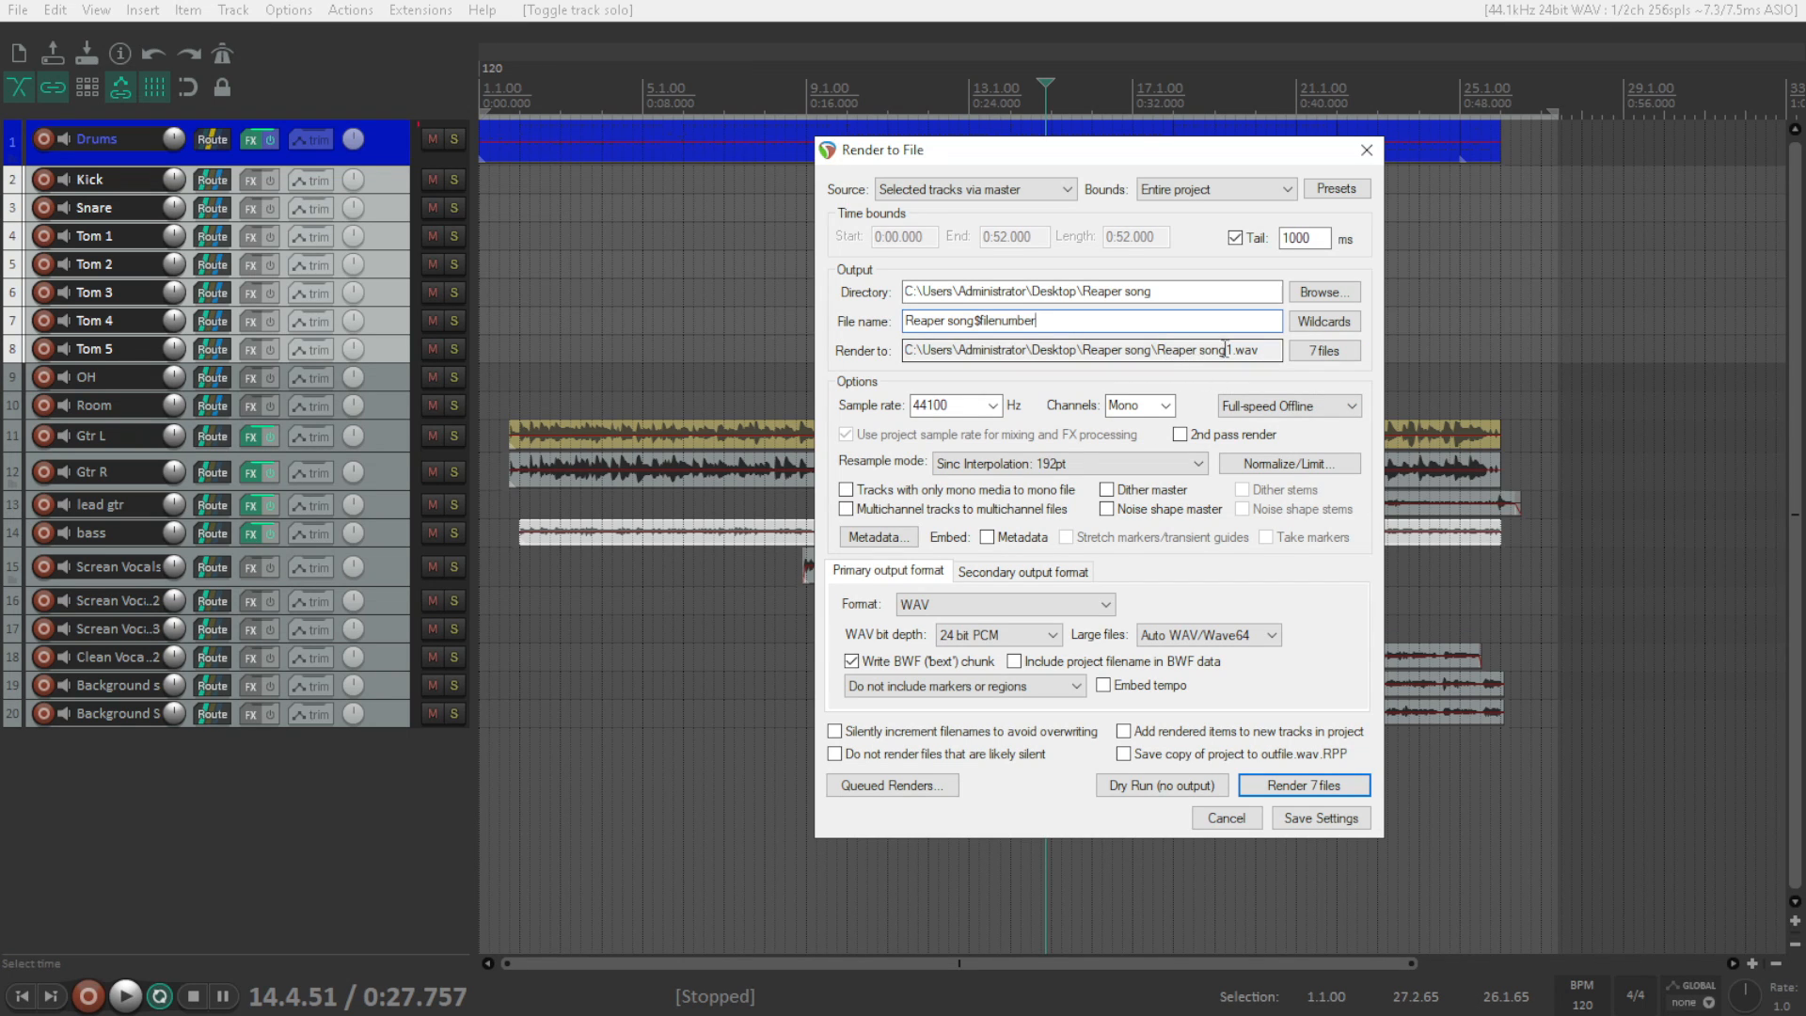
pyautogui.click(1314, 325)
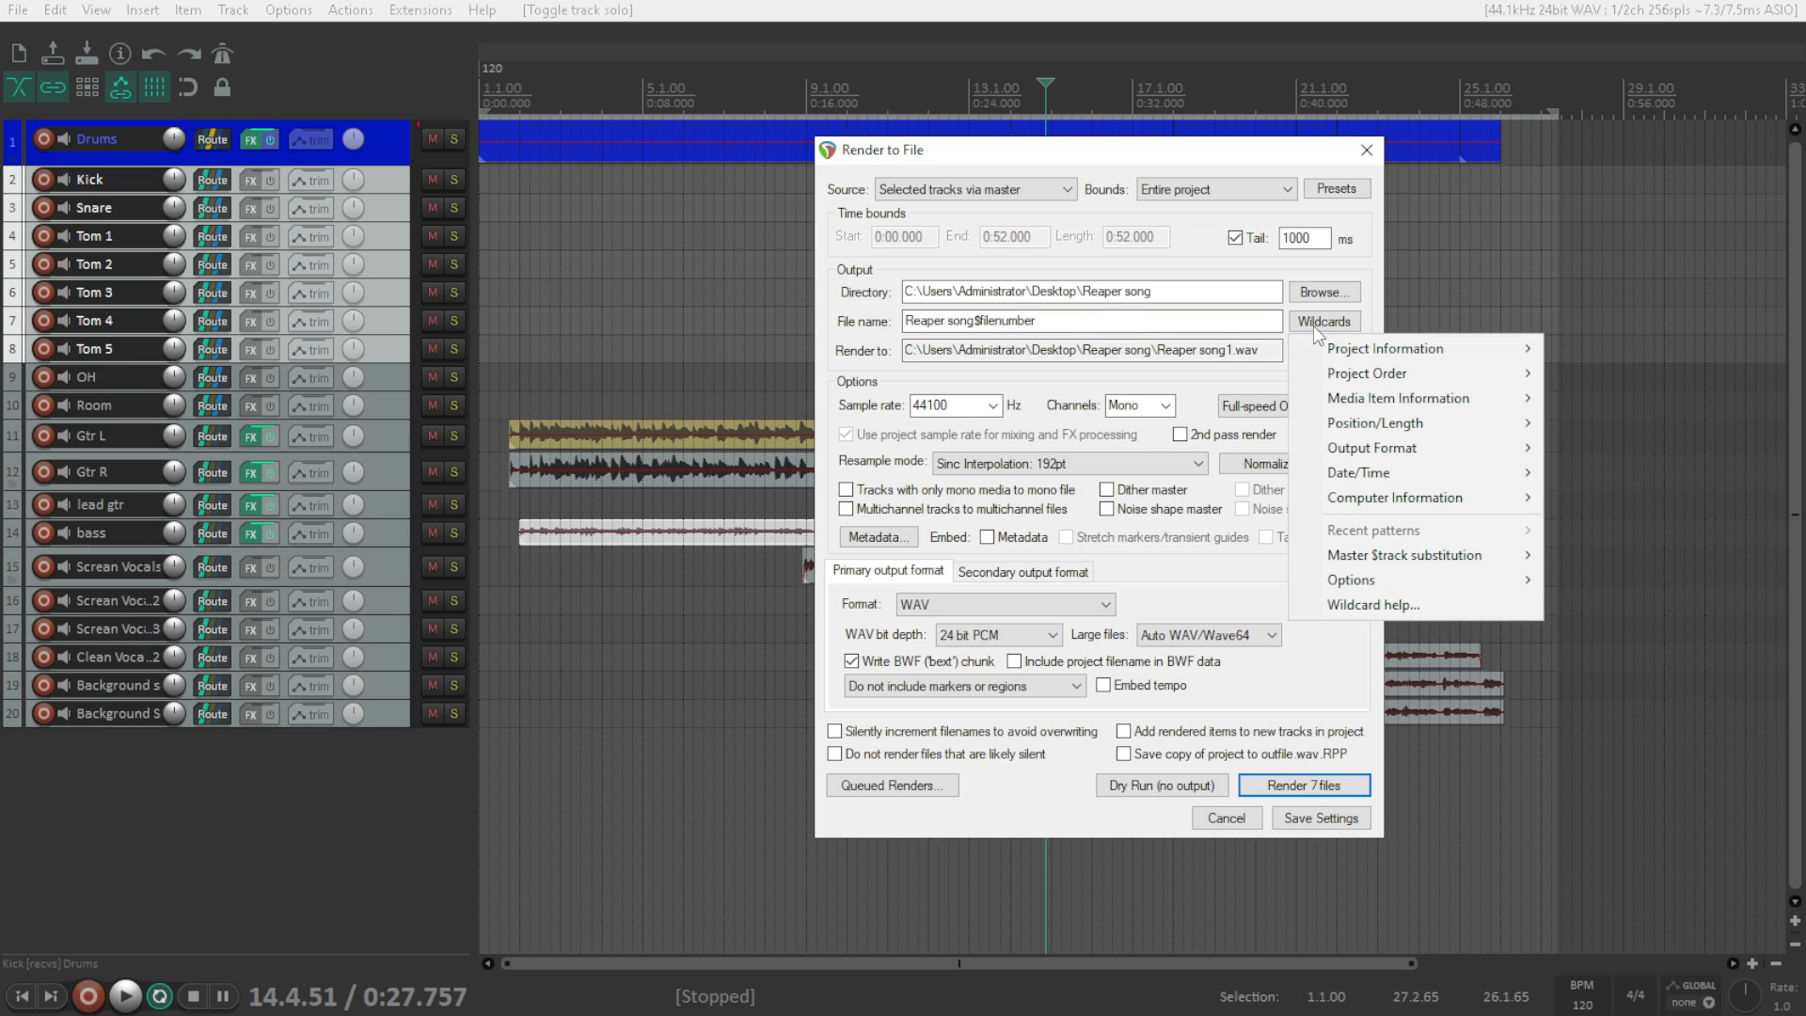
pyautogui.moveTo(1390, 359)
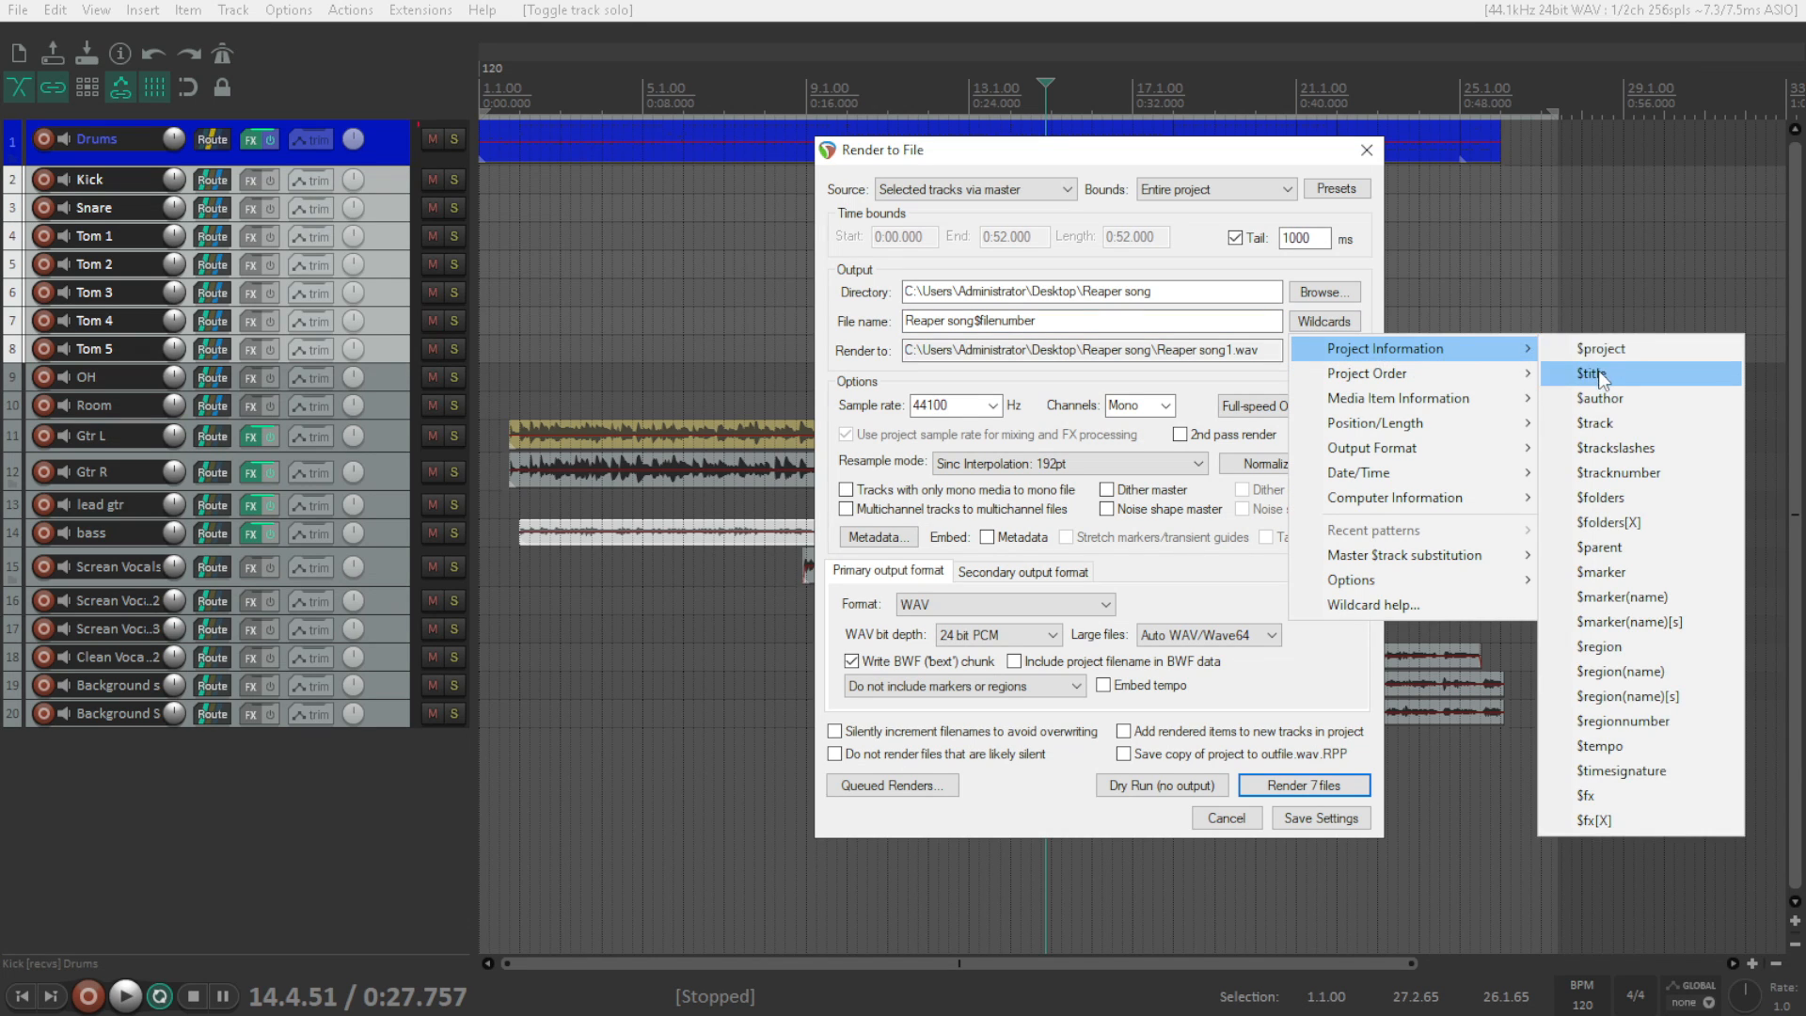
pyautogui.click(1618, 426)
pyautogui.click(1324, 320)
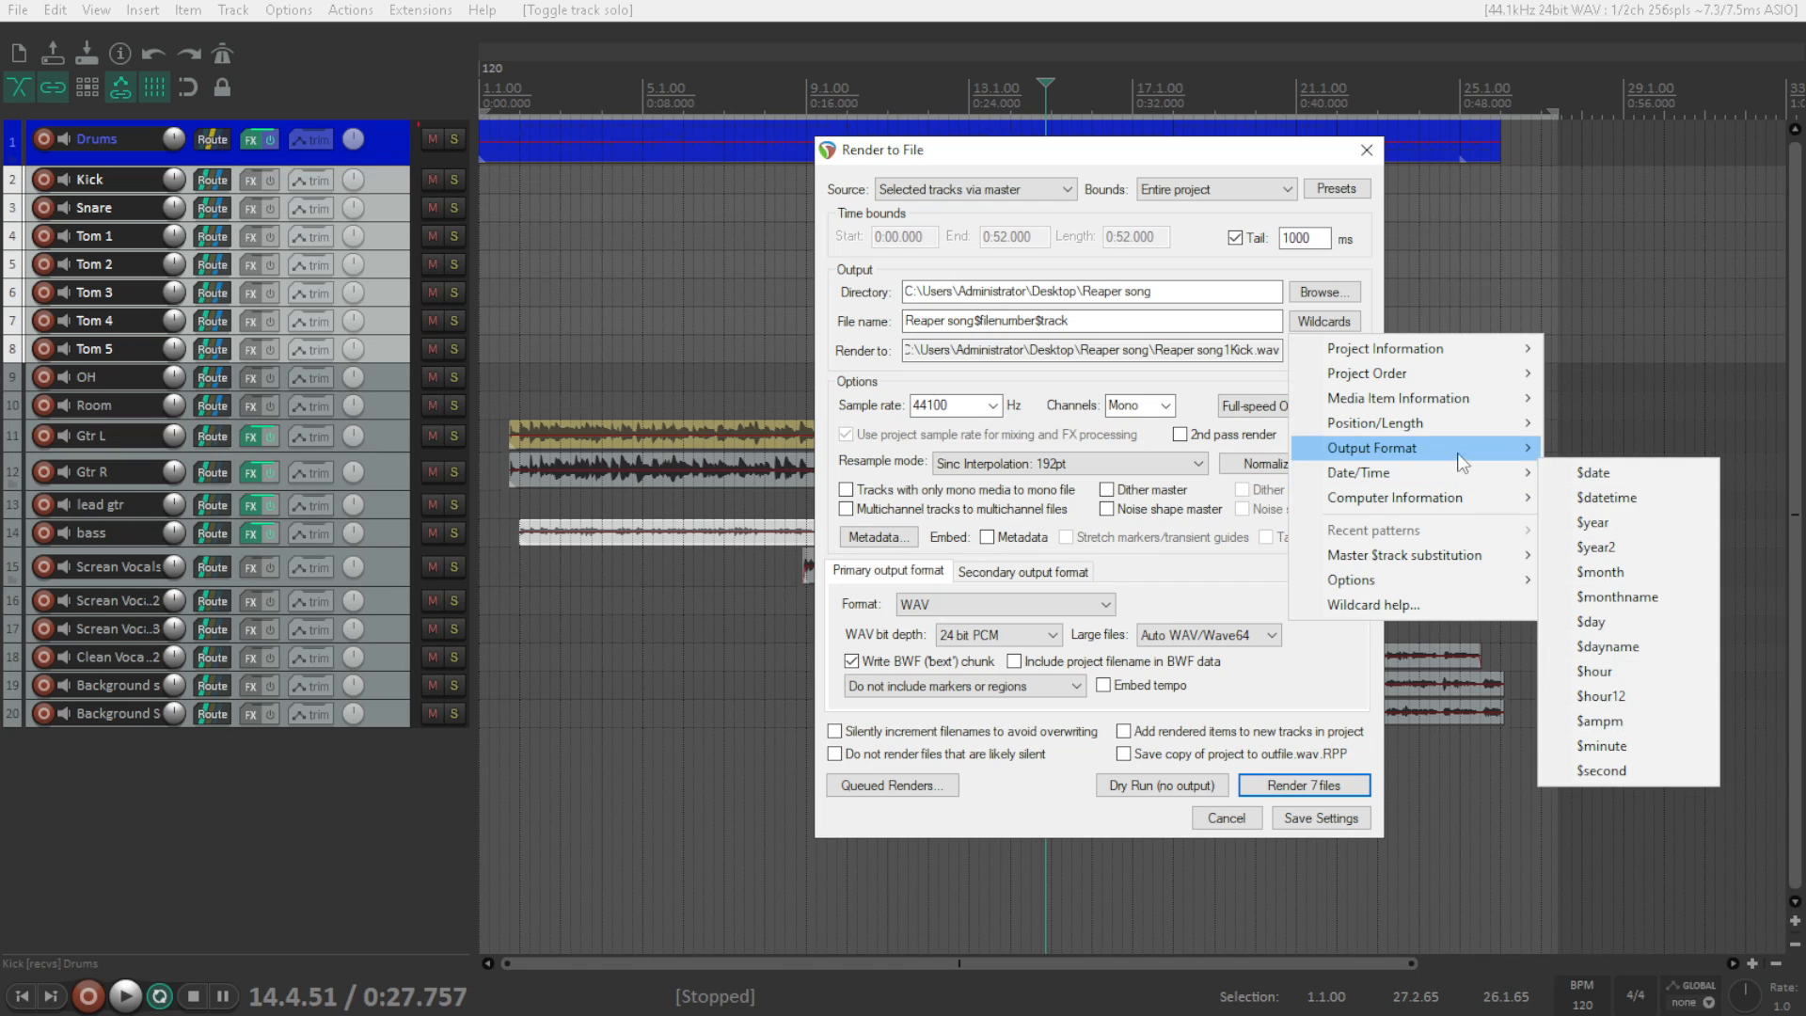
pyautogui.click(1170, 380)
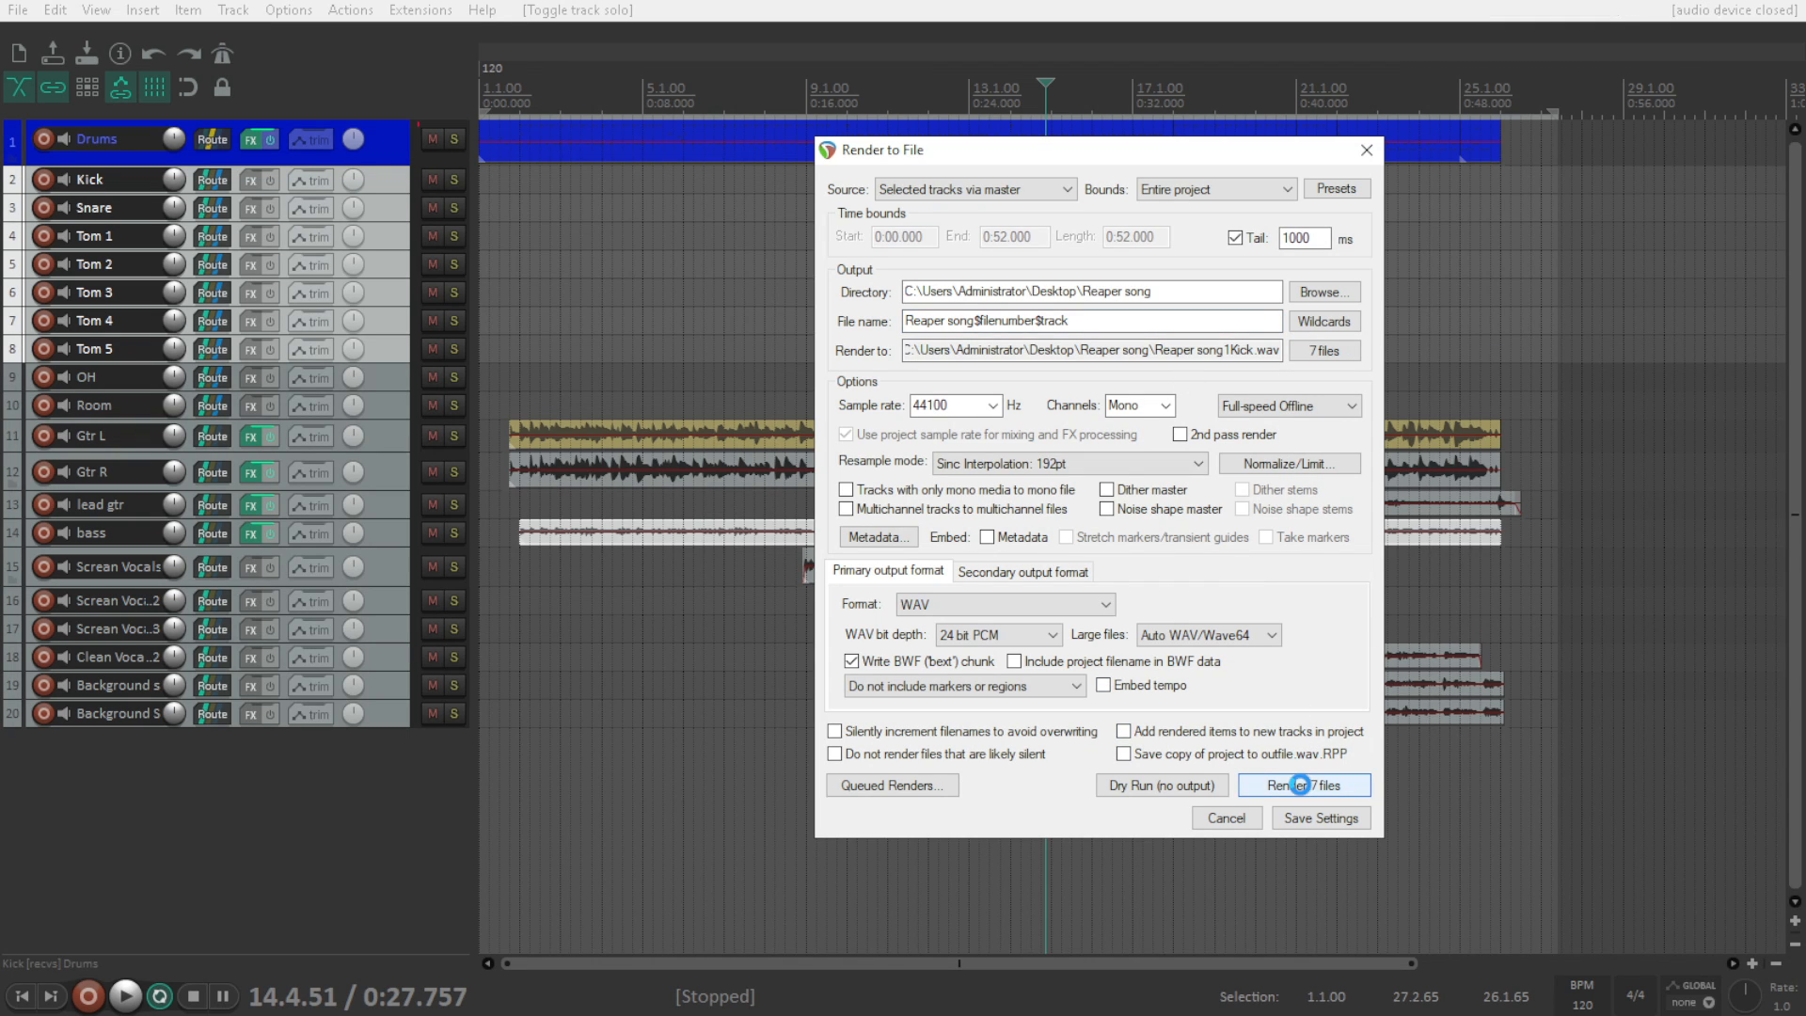
pyautogui.click(1304, 787)
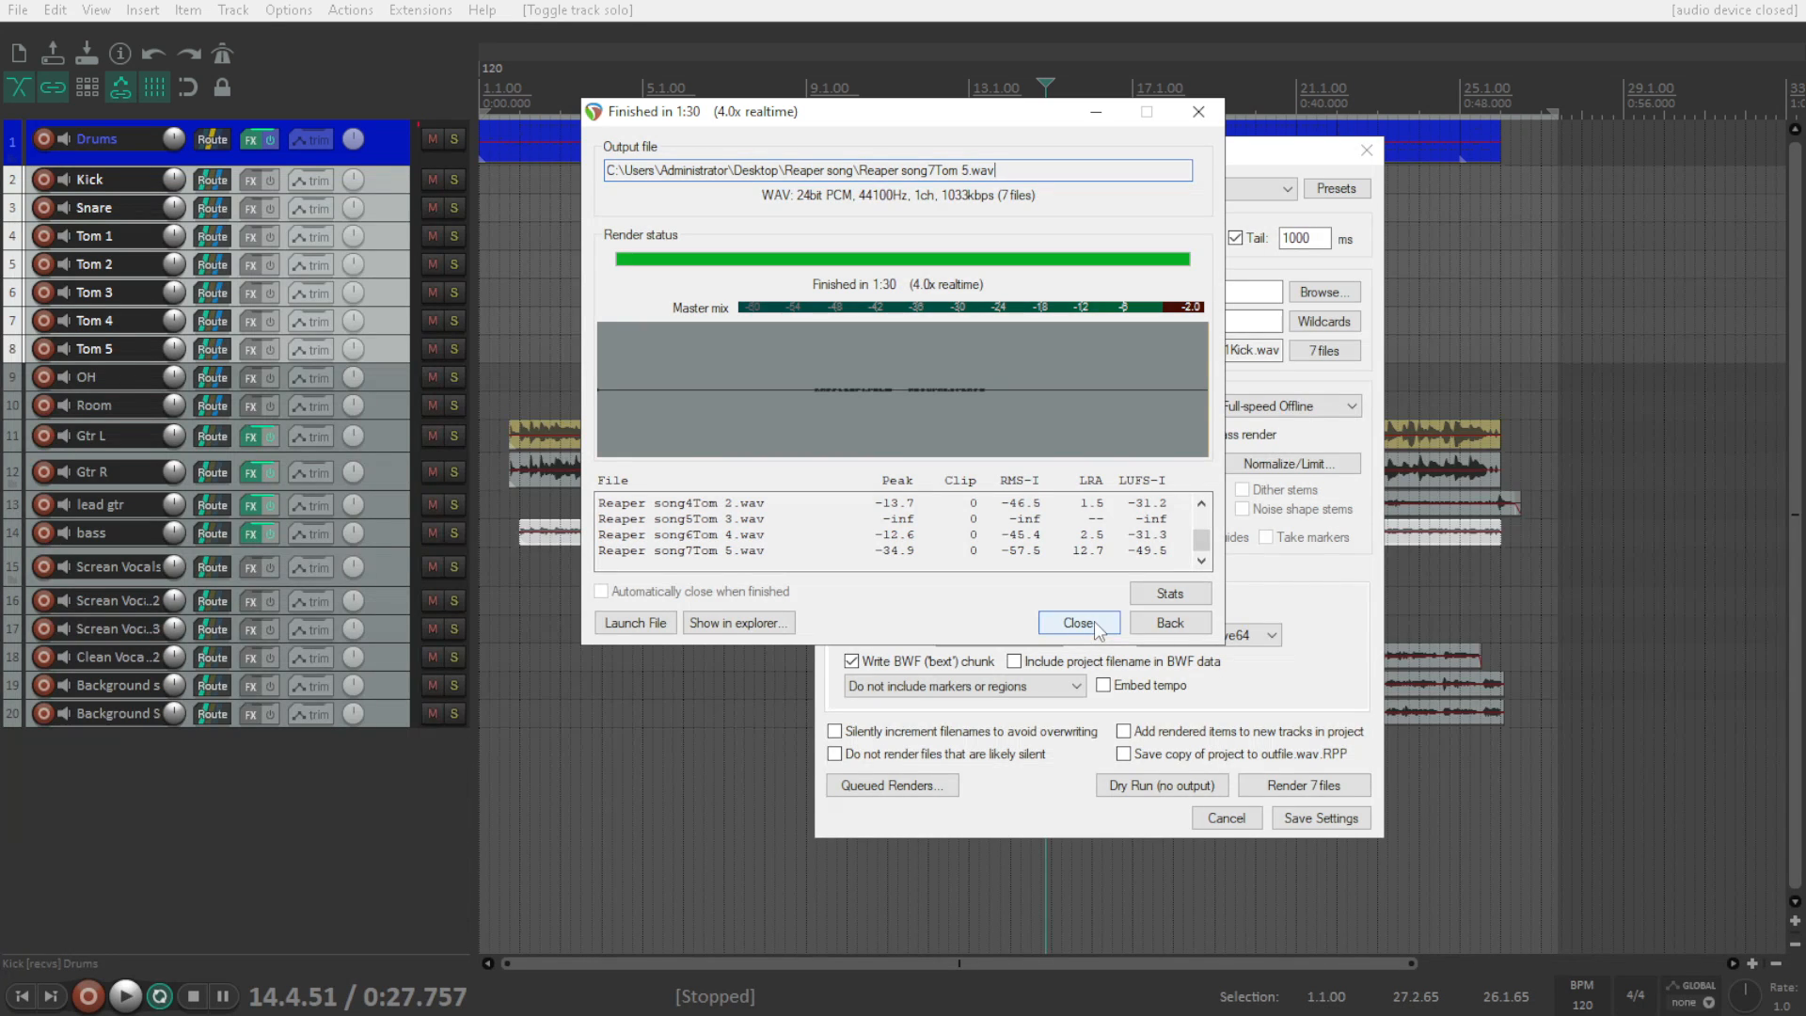
pyautogui.click(1078, 623)
# - Render the OH and Room tracks as Stereo files with the file name $project$track$tracknumber
pyautogui.click(395, 387)
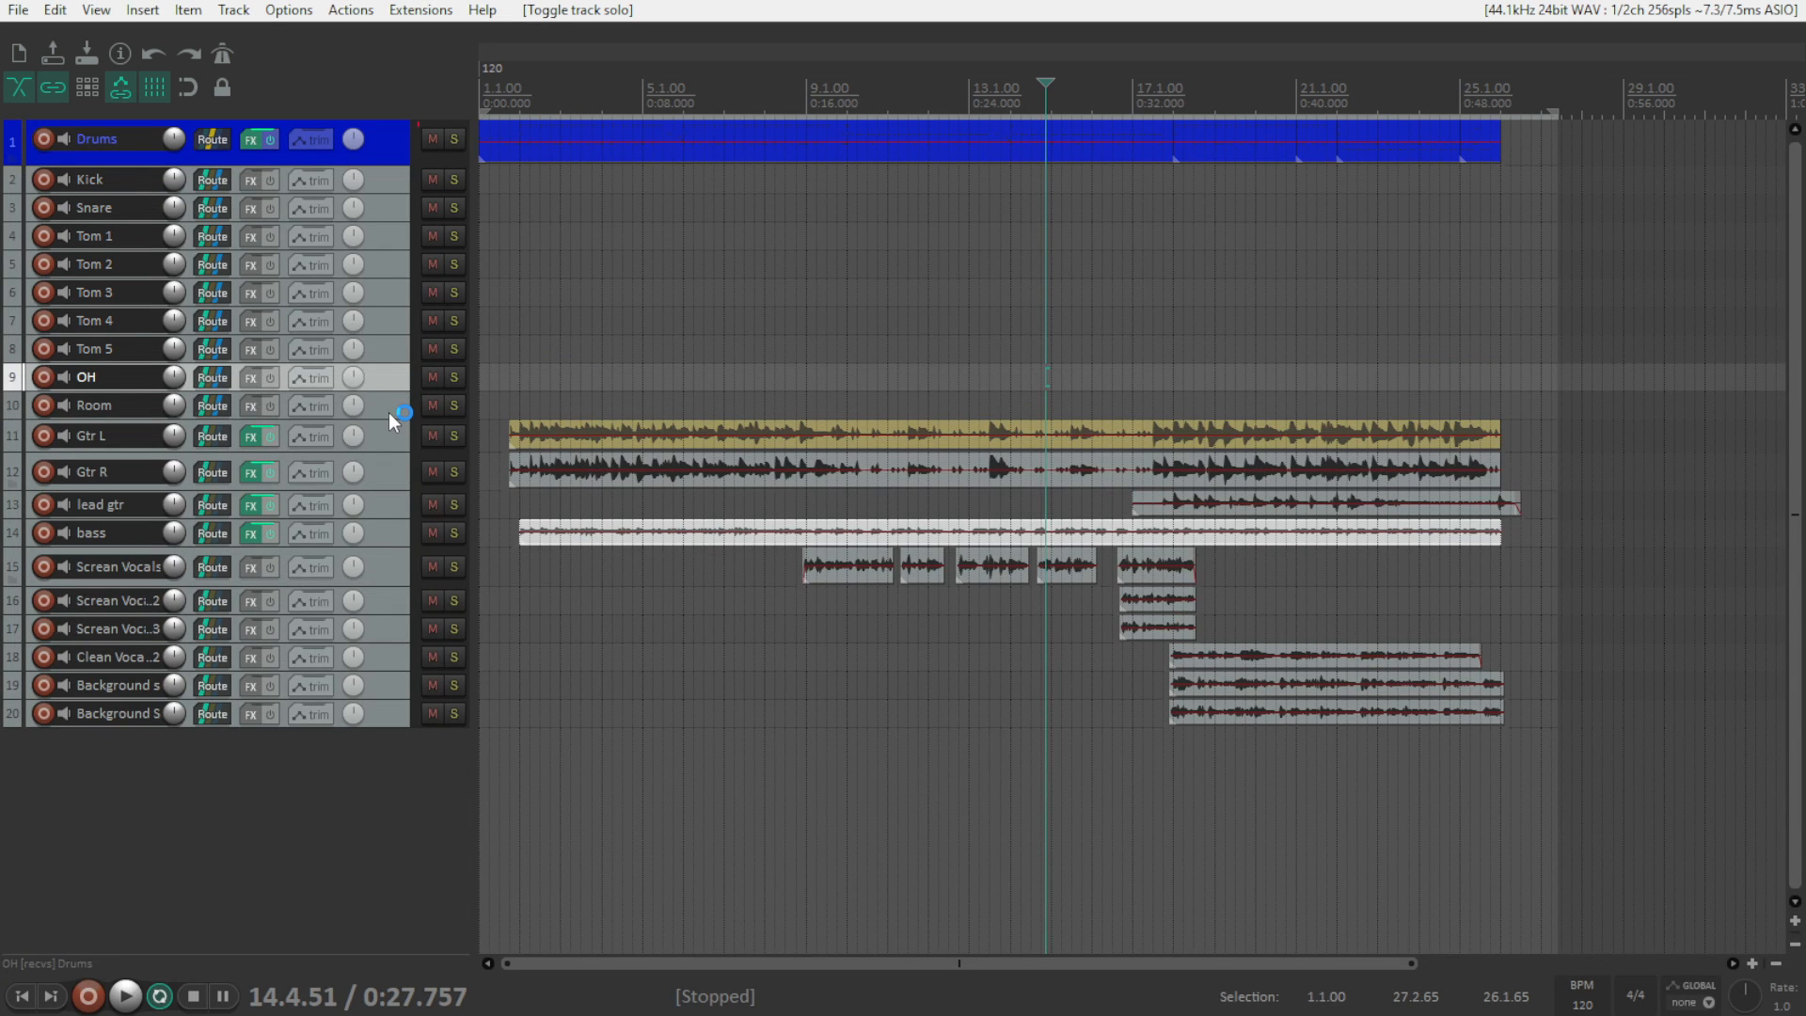
pyautogui.keyDown('shift'); pyautogui.click(390, 414); pyautogui.keyUp('shift')
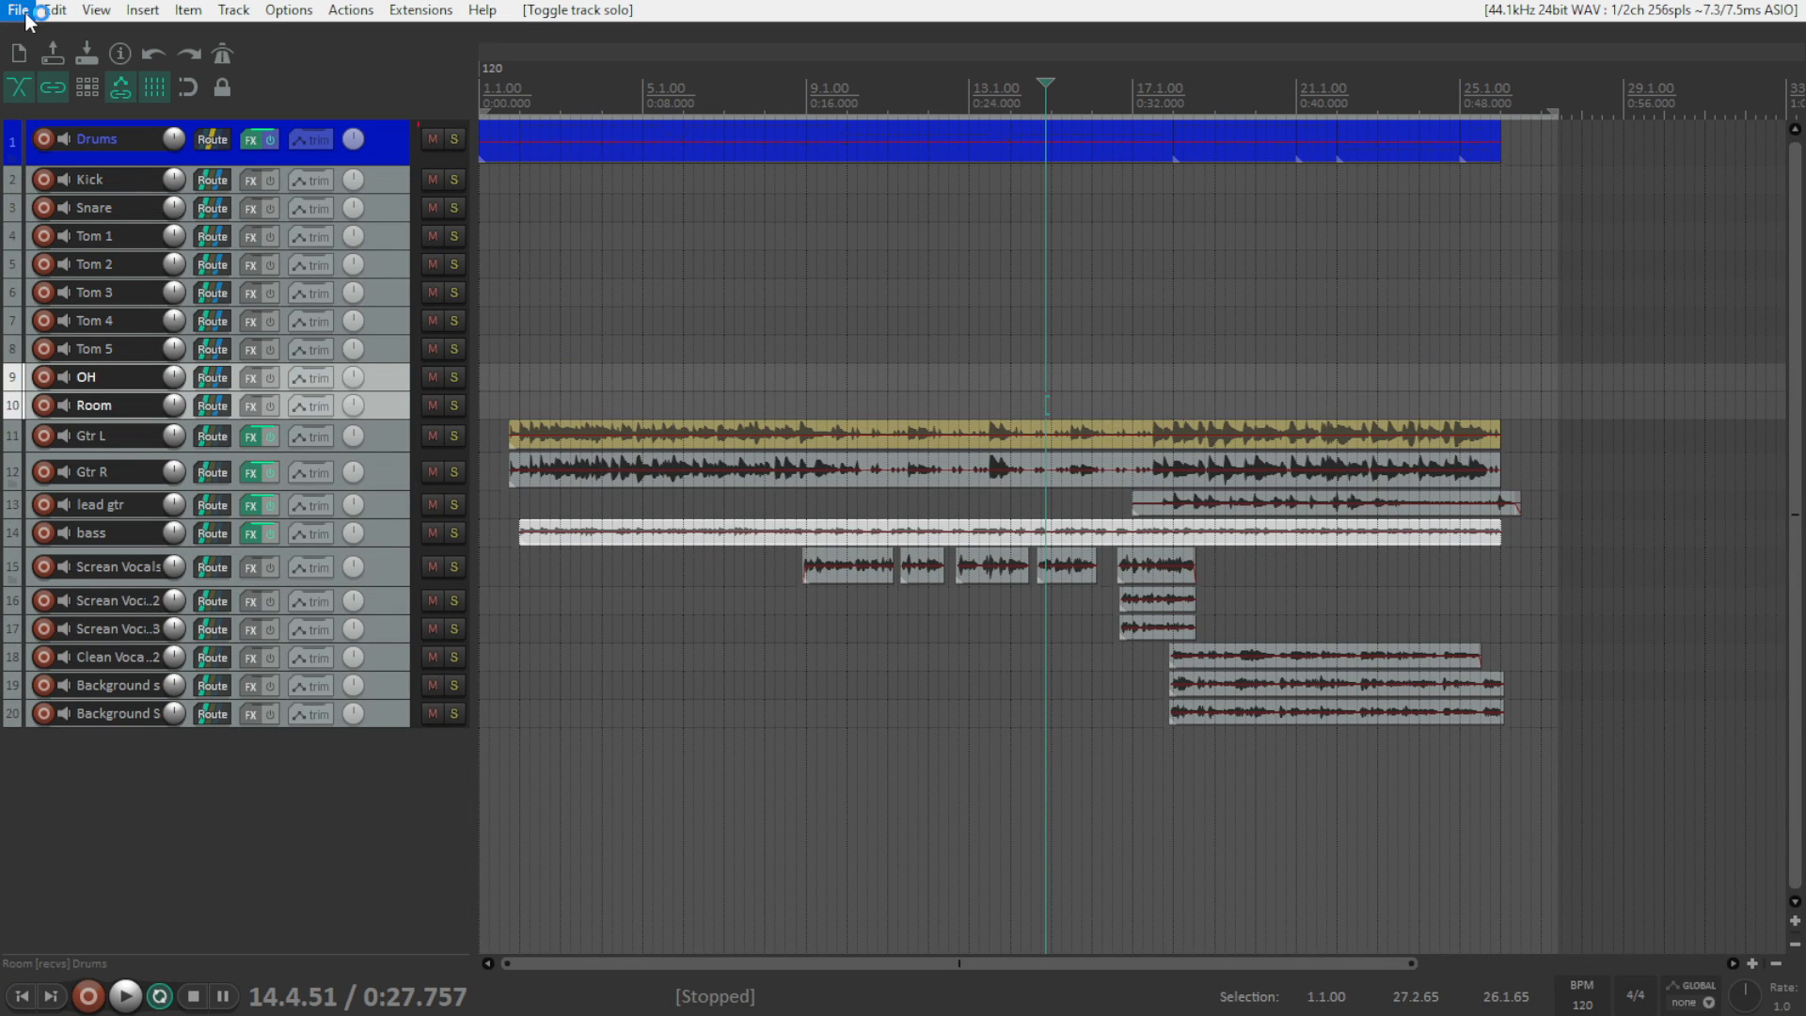
pyautogui.click(19, 10)
pyautogui.click(198, 374)
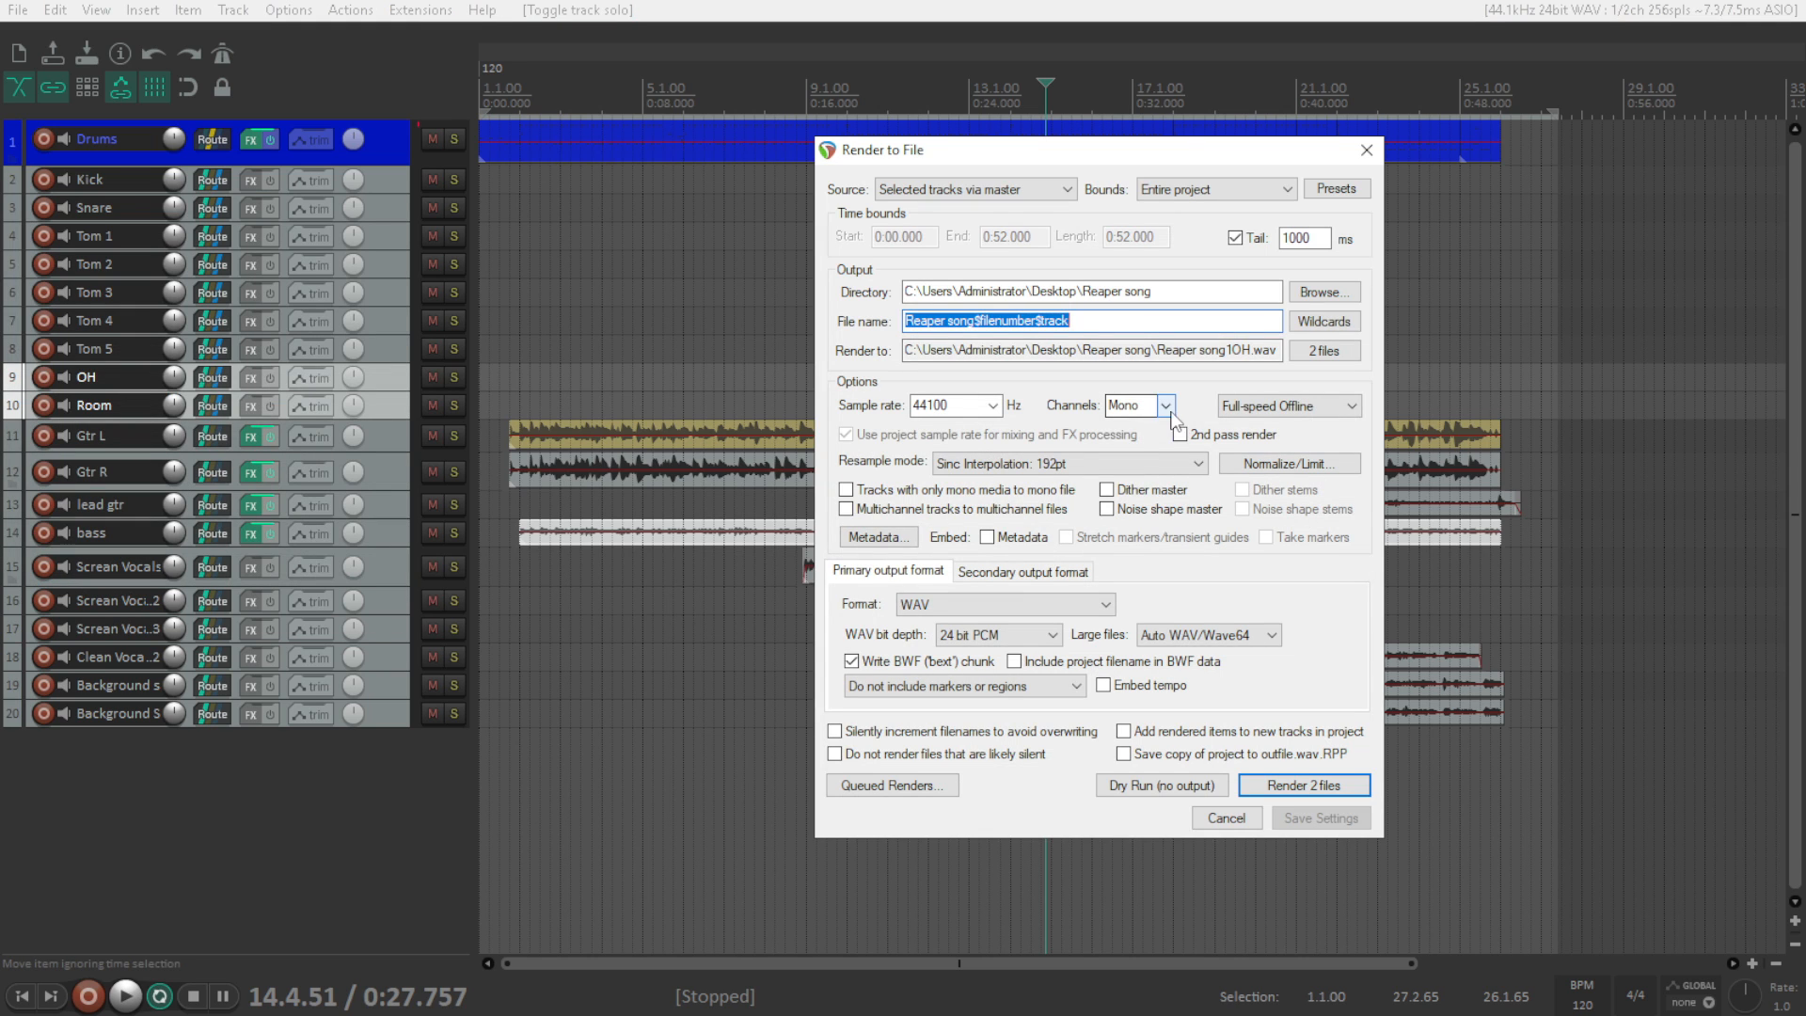
pyautogui.click(1139, 405)
pyautogui.click(1150, 442)
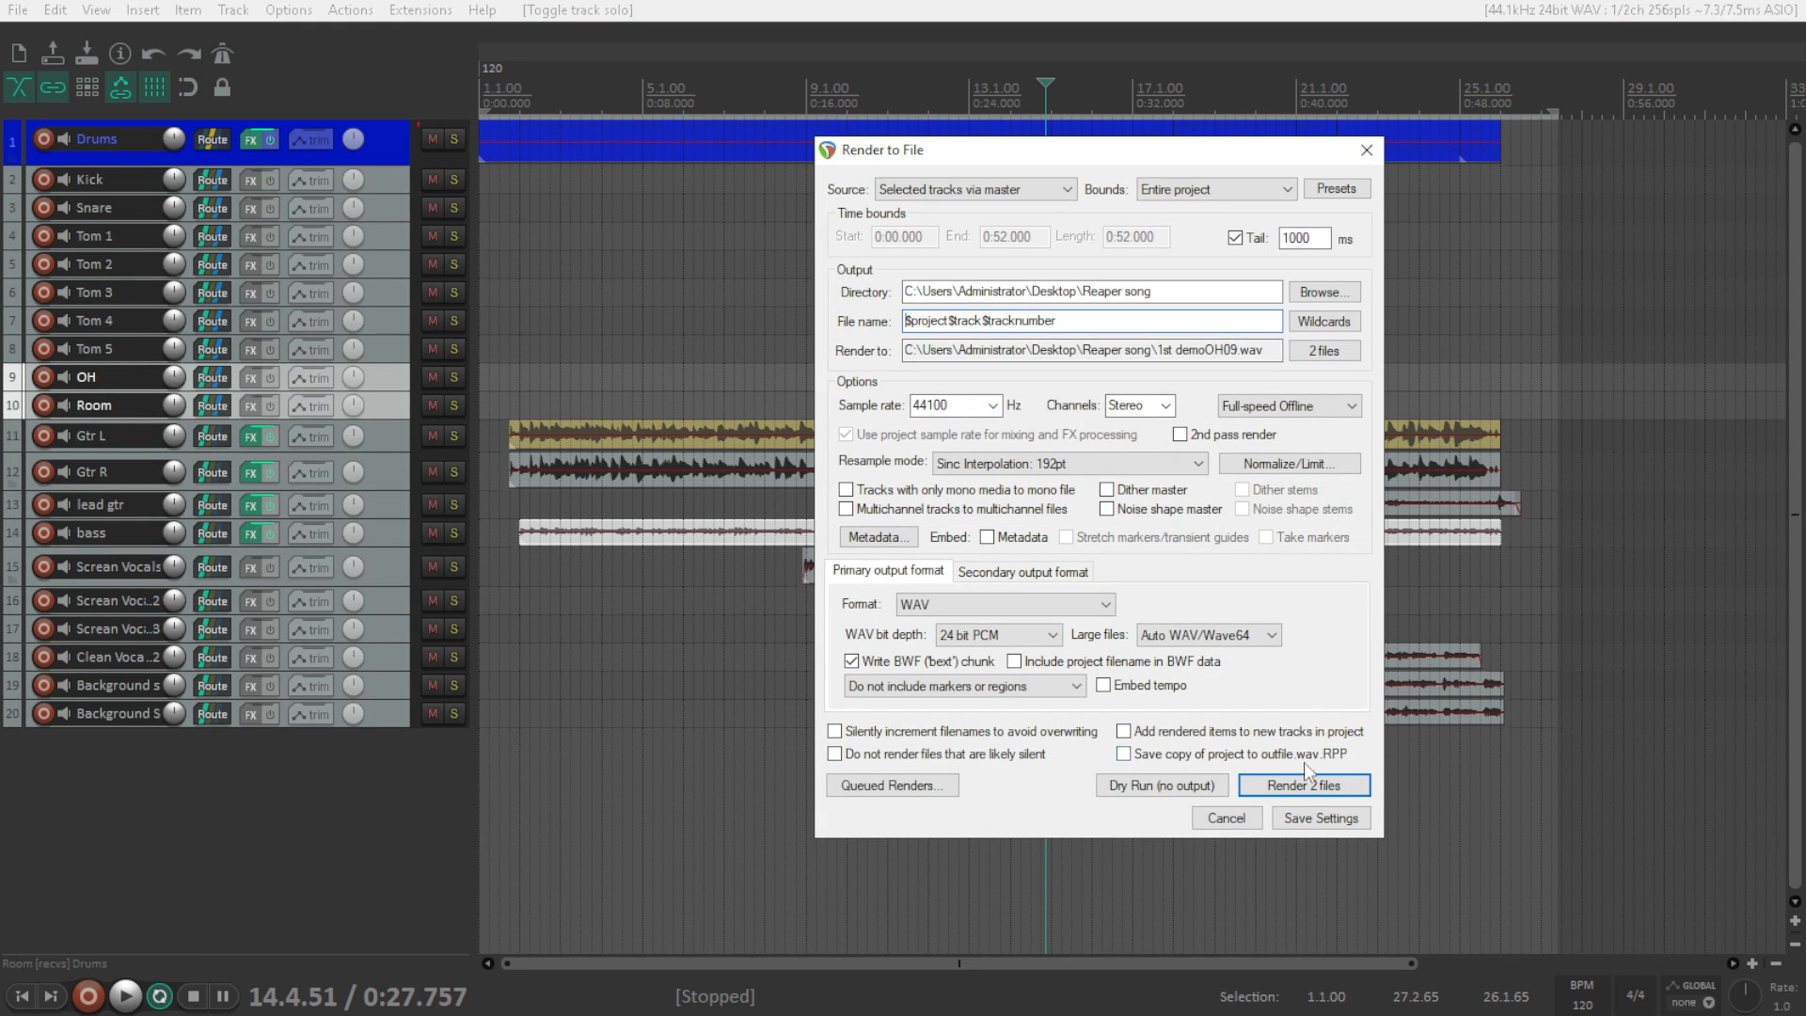
pyautogui.click(1306, 781)
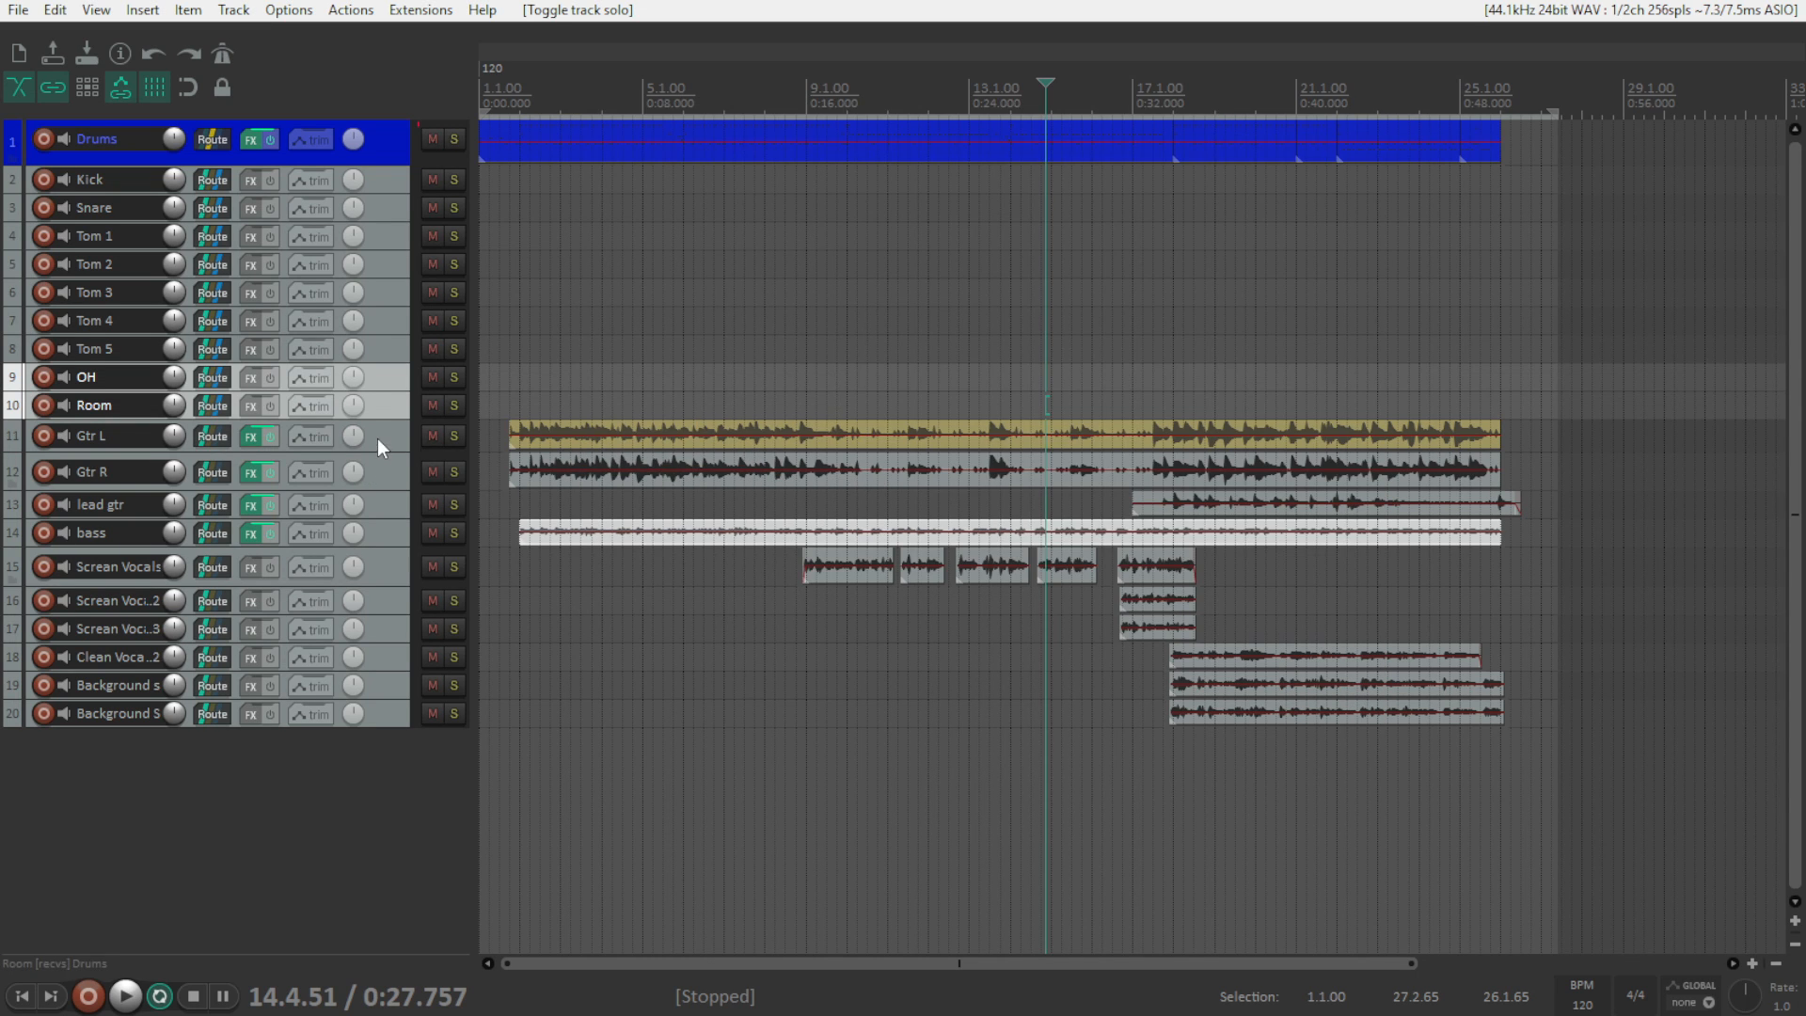
# - Set up a render of tracks 11 to 20, Gtr L through the last background track, with the channels set to Mono
pyautogui.click(376, 438)
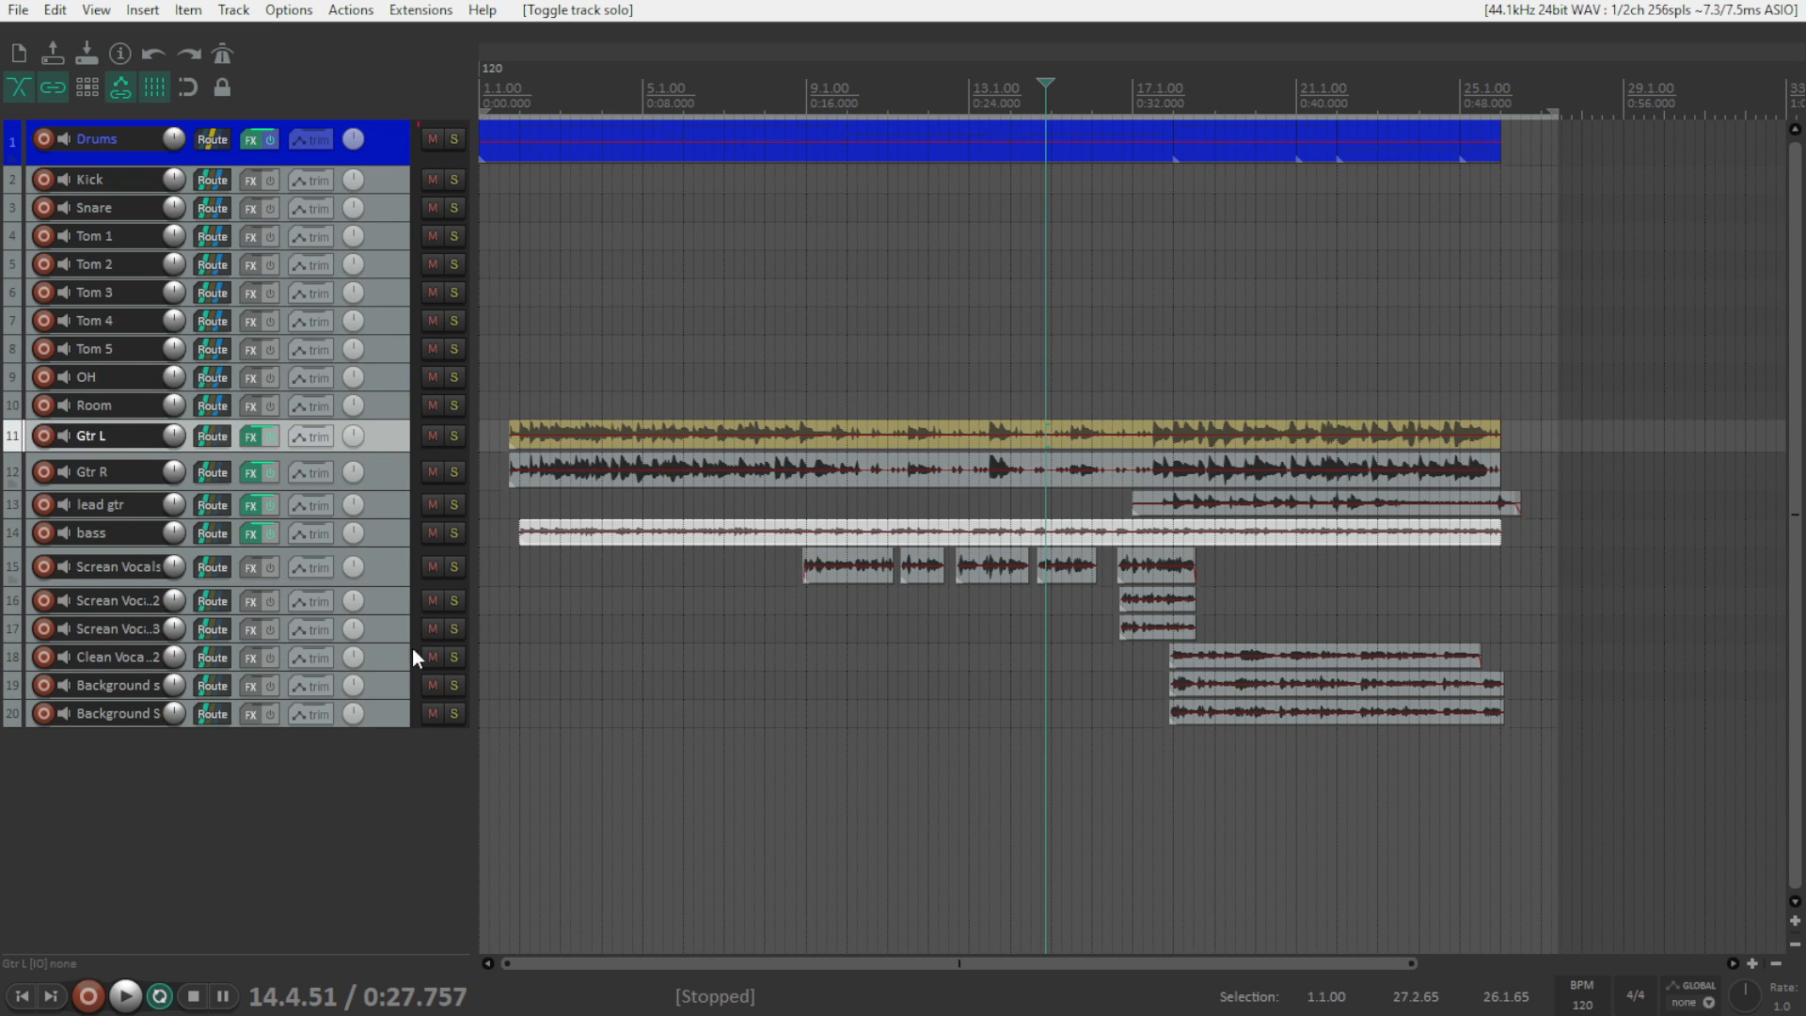
pyautogui.hotkey('ctrl', 'alt', 'r')
pyautogui.click(1165, 404)
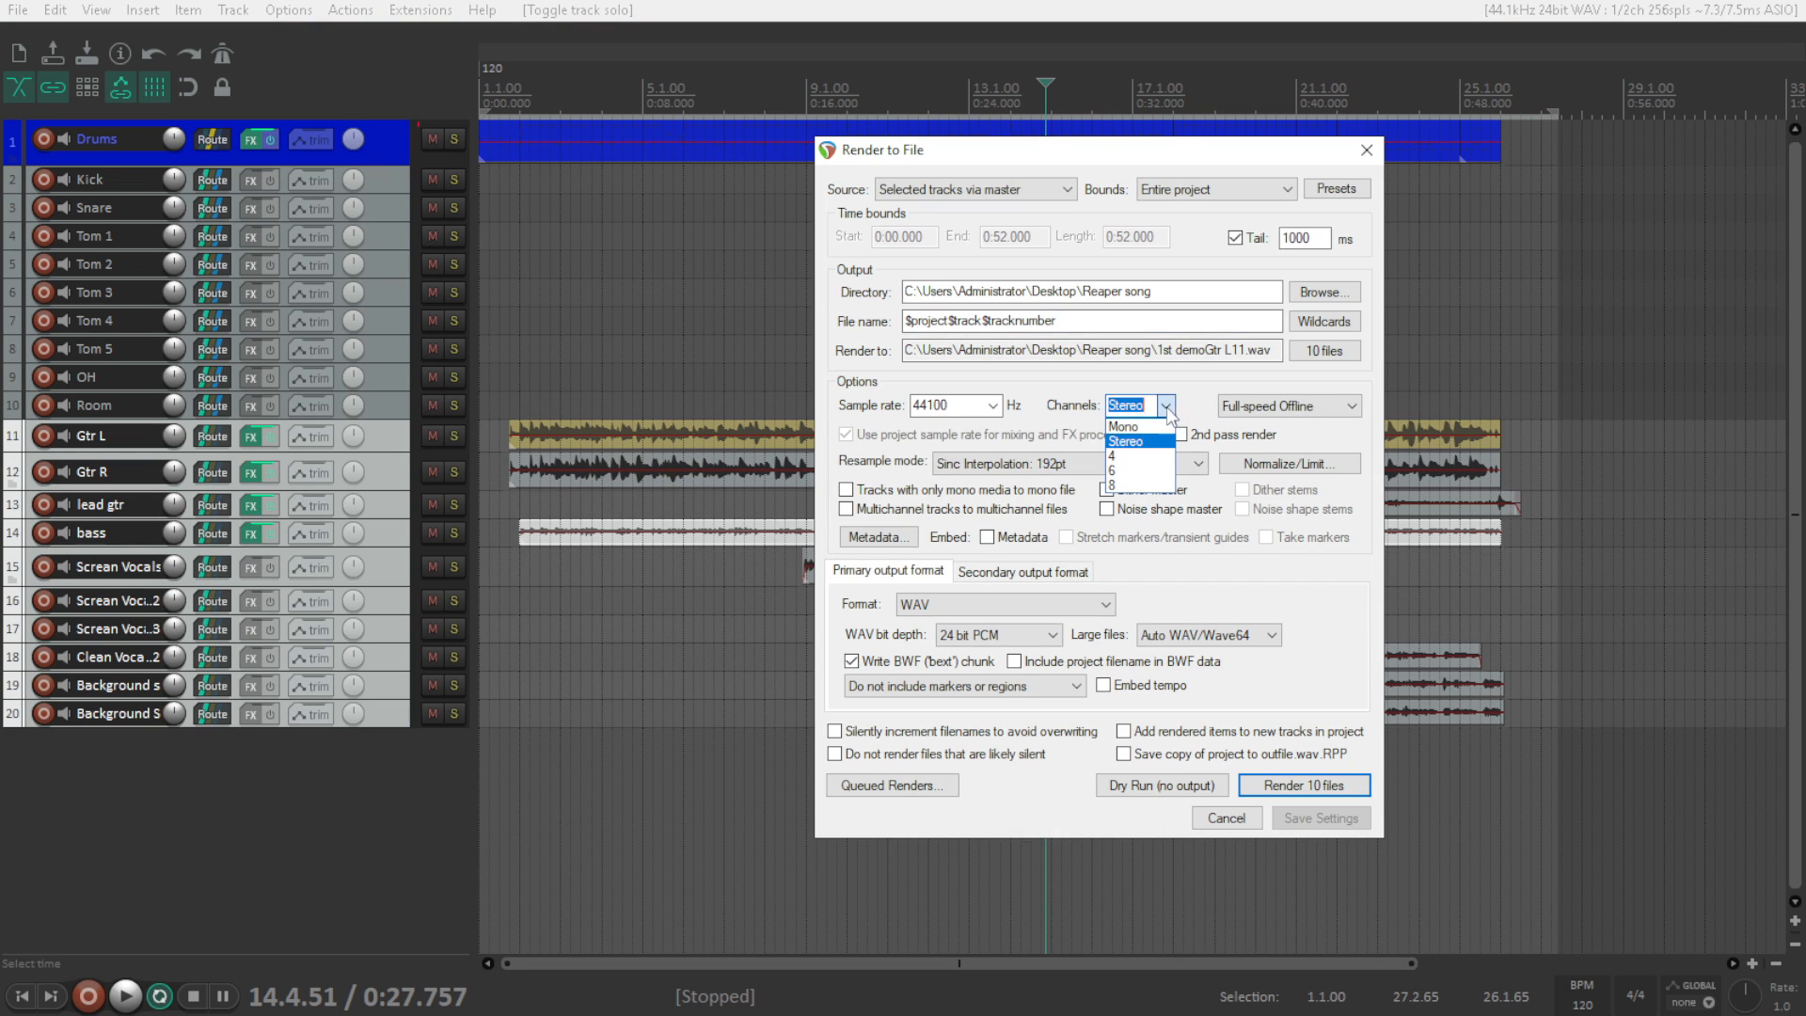
pyautogui.click(1159, 433)
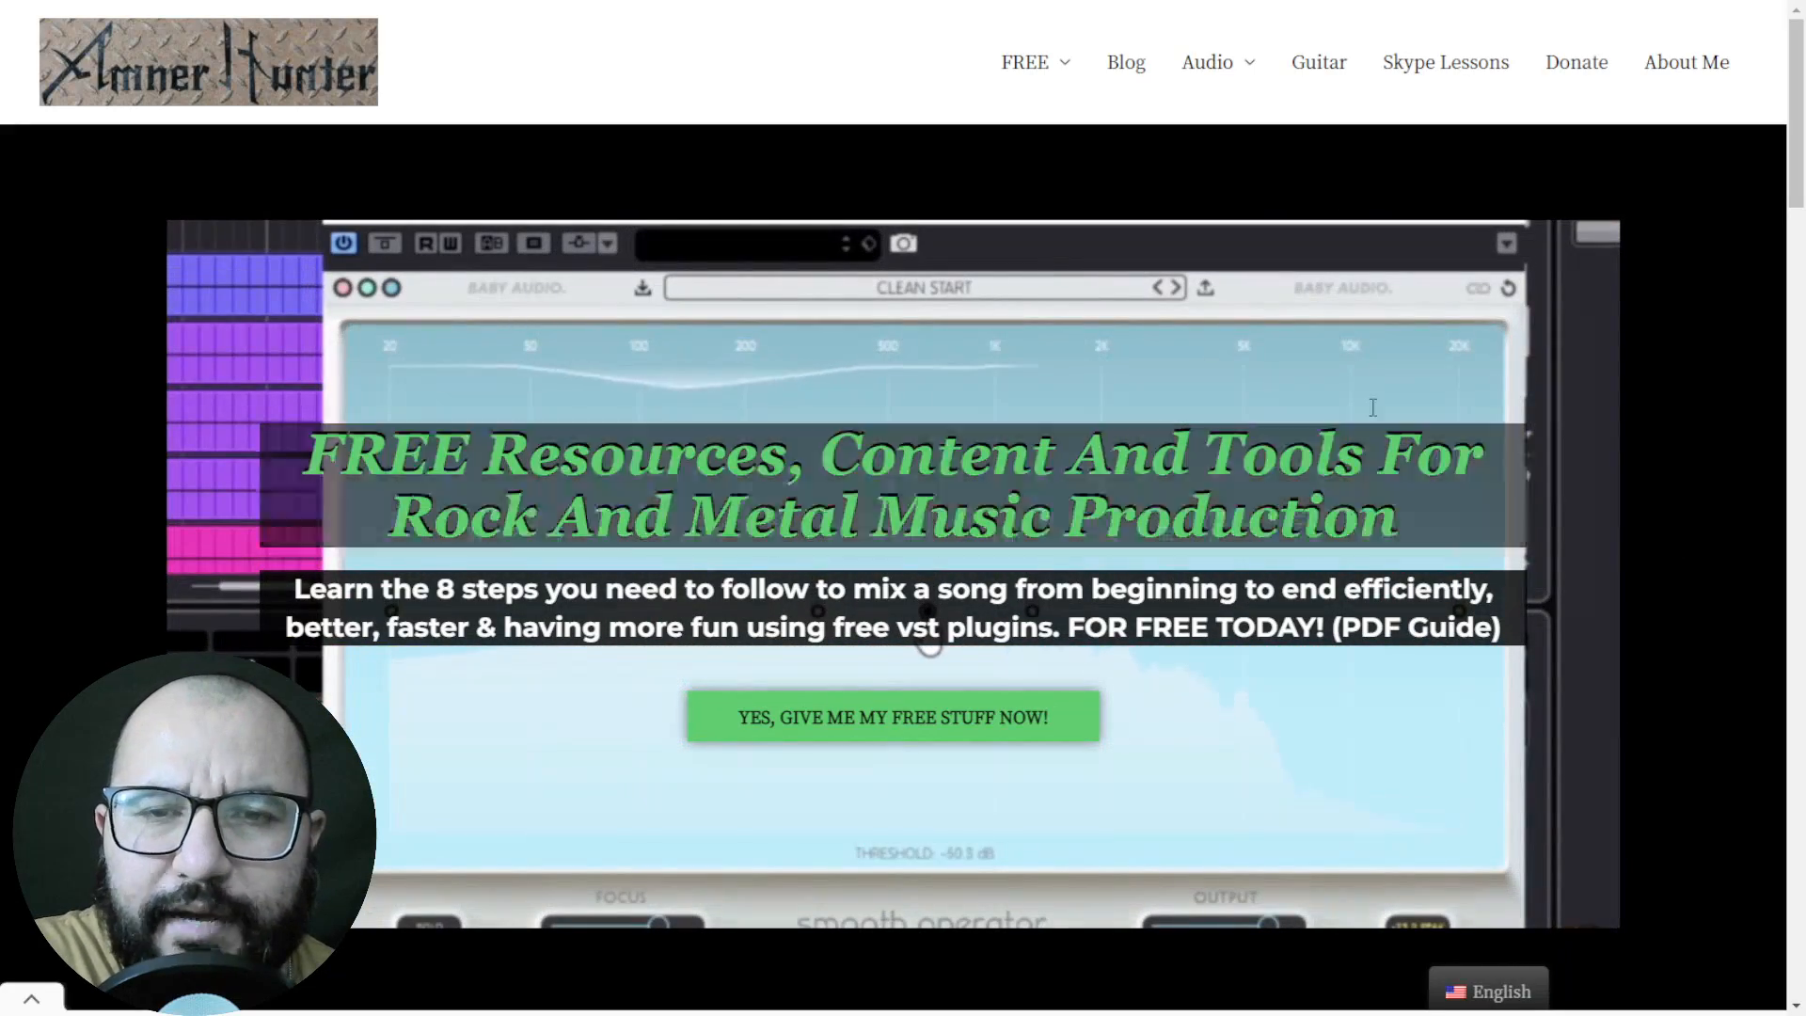
pyautogui.moveTo(1032, 117)
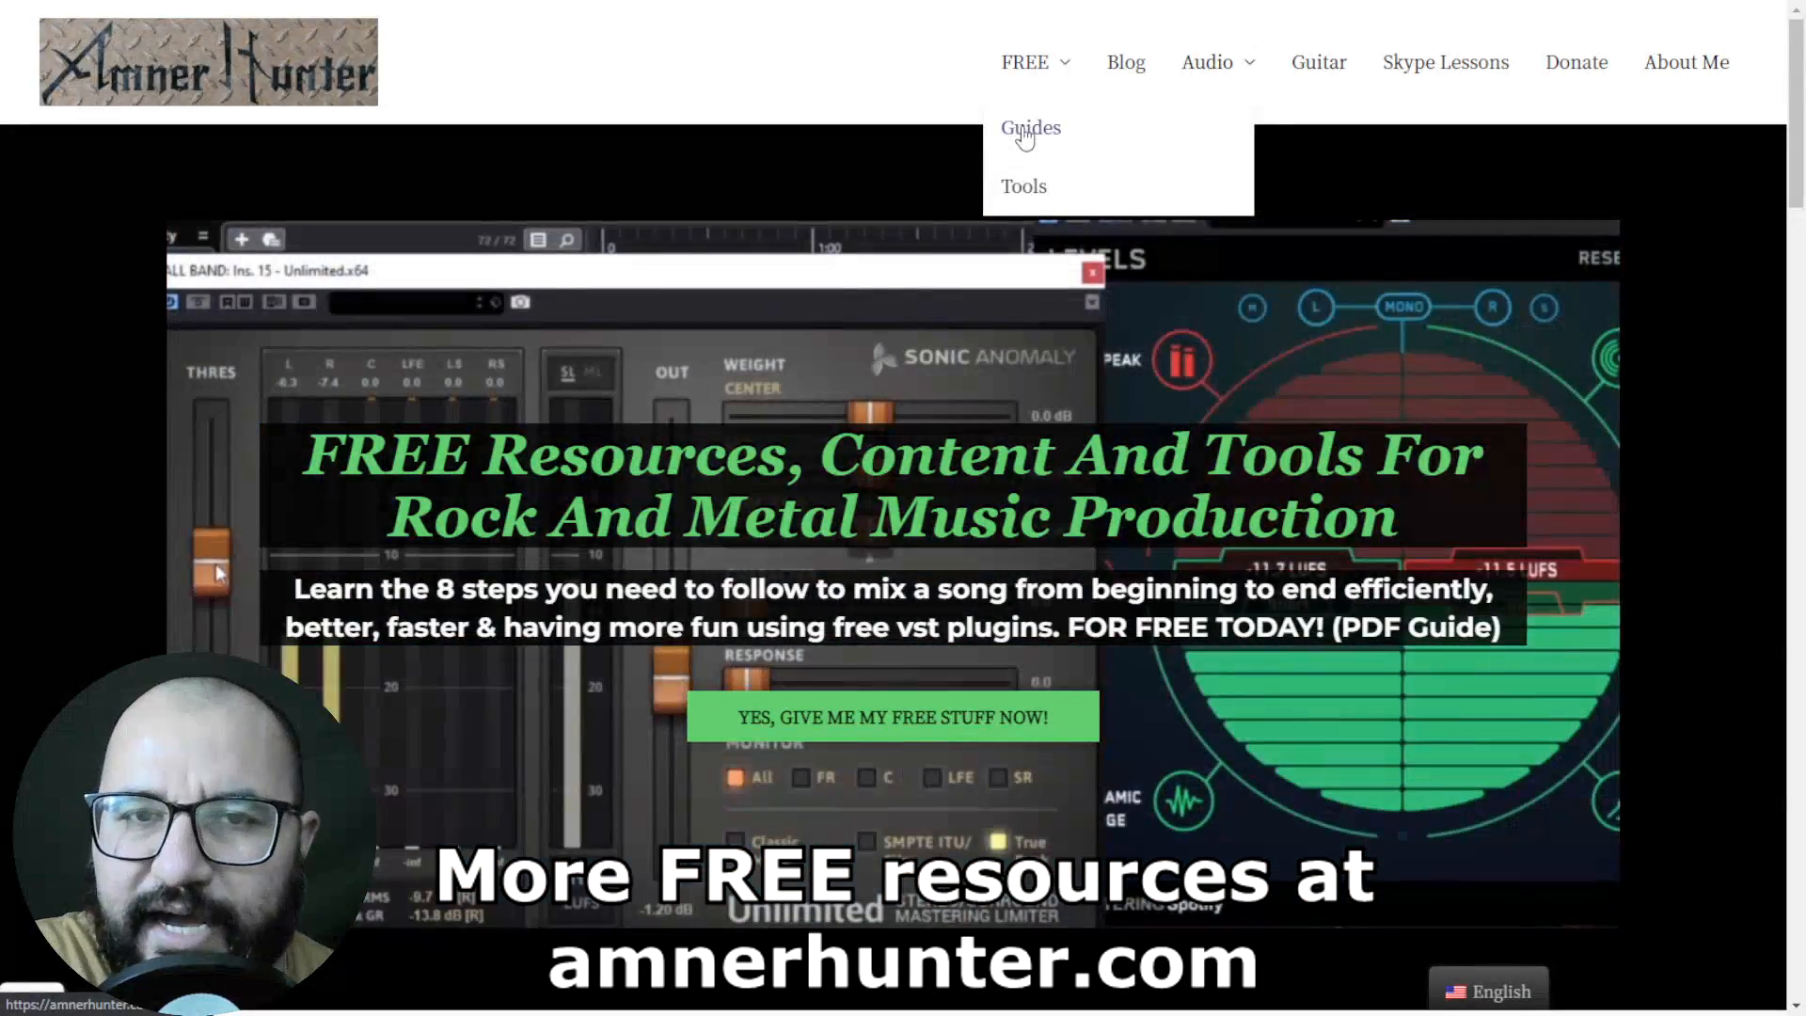